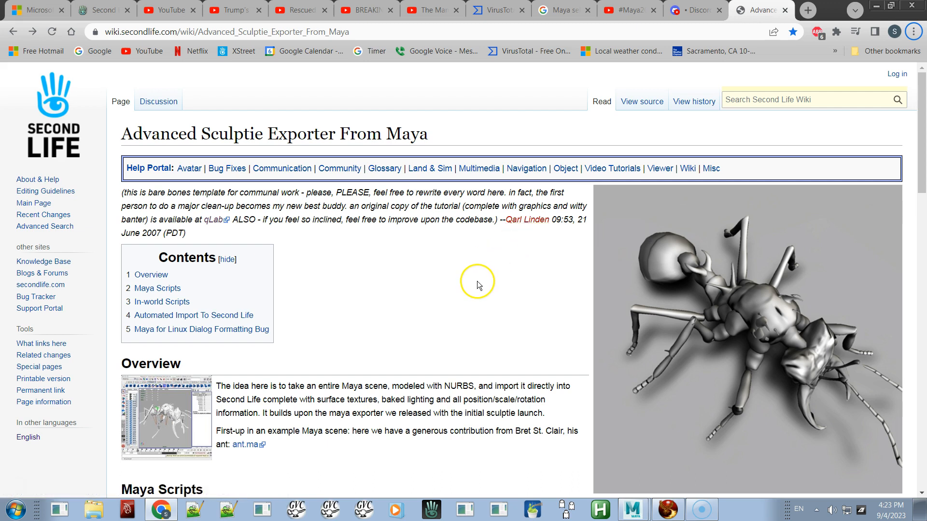
Step: Open the sculpt.mel script linked on the Advanced Sculptie Exporter wiki page and copy all of its code
scroll(477, 282, down, 1)
scroll(477, 286, down, 2)
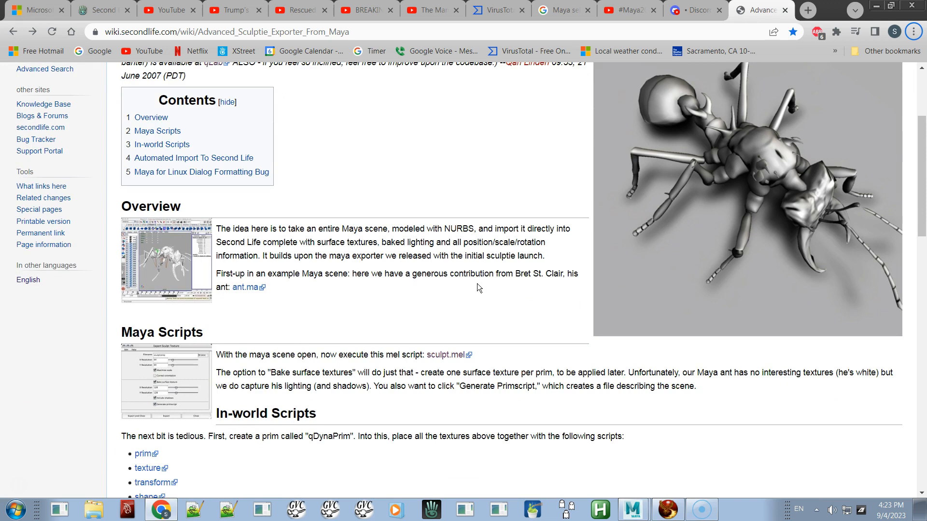
scroll(477, 287, down, 1)
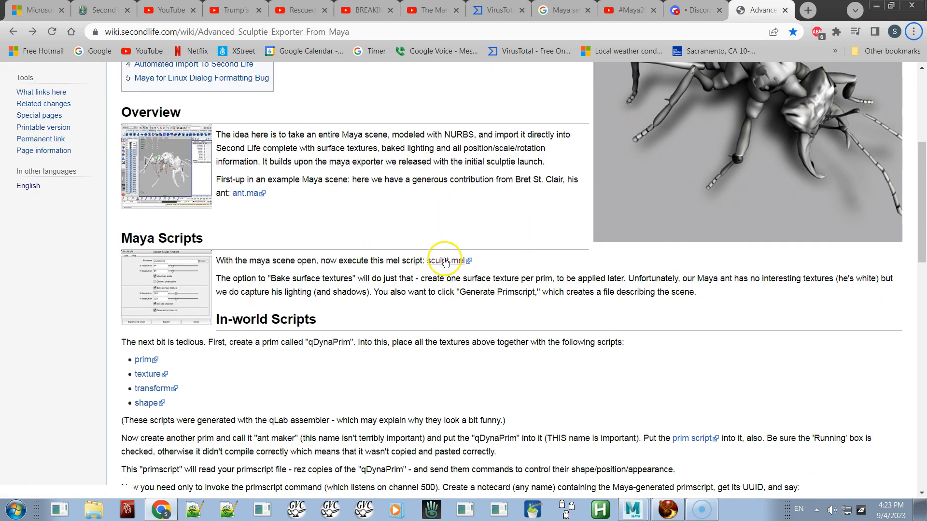
click(444, 261)
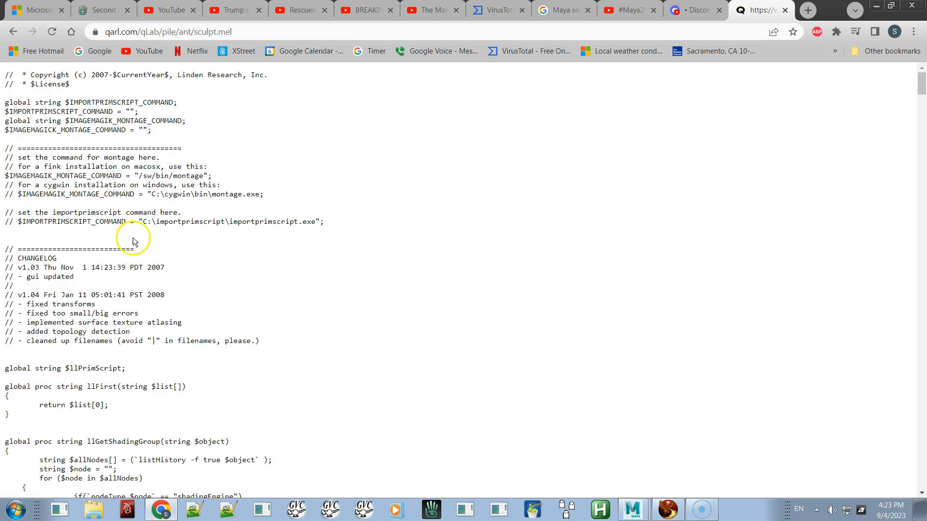
drag(104, 194, 192, 192)
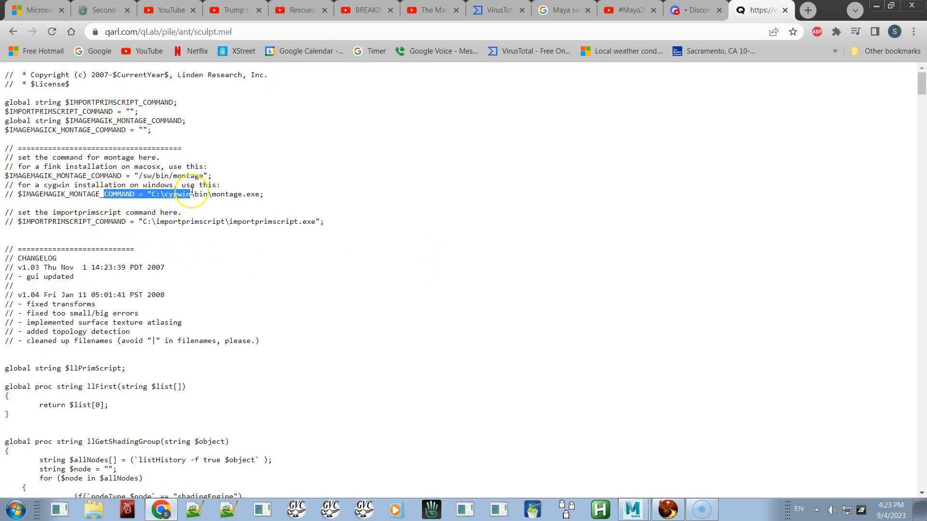
key(ctrl+a)
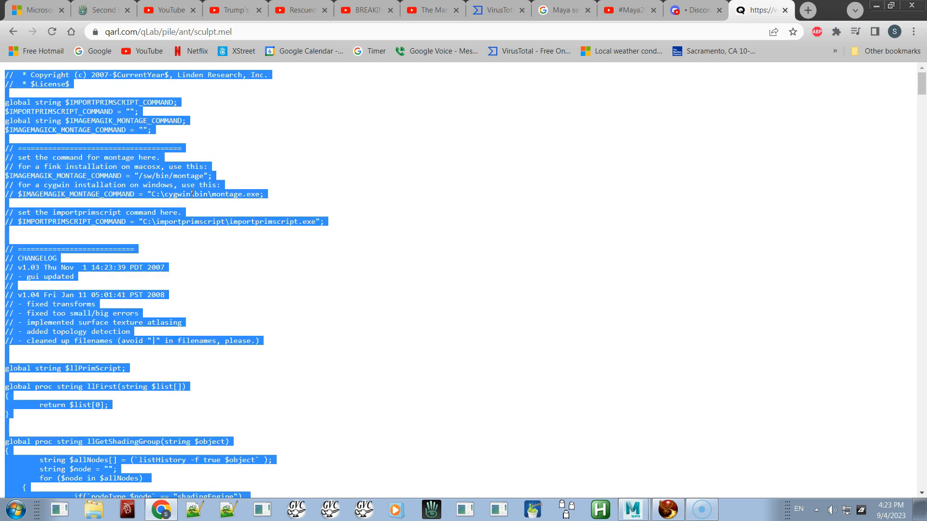
Step: Switch to Maya, open the Script Editor and clear the existing code from the MEL input tab
key(alt+Tab)
key(alt+Tab)
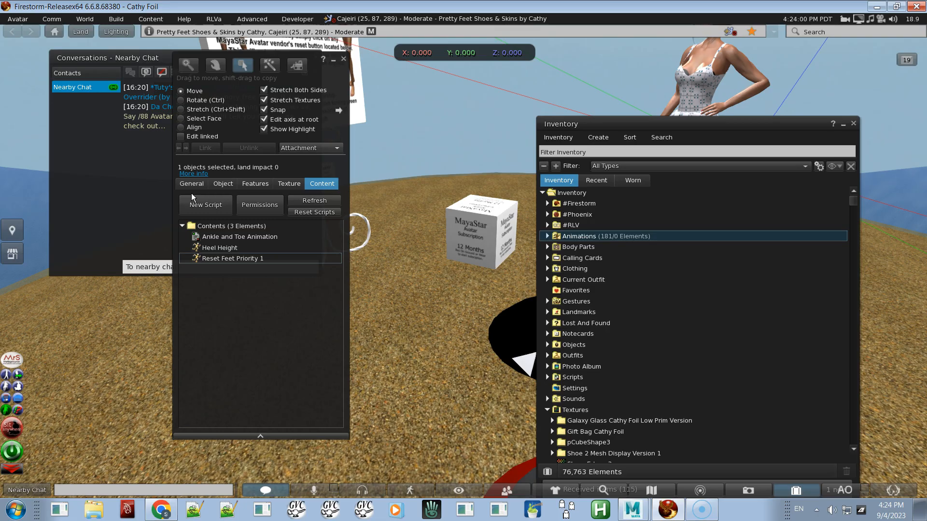
key(alt+Tab)
key(alt+Tab)
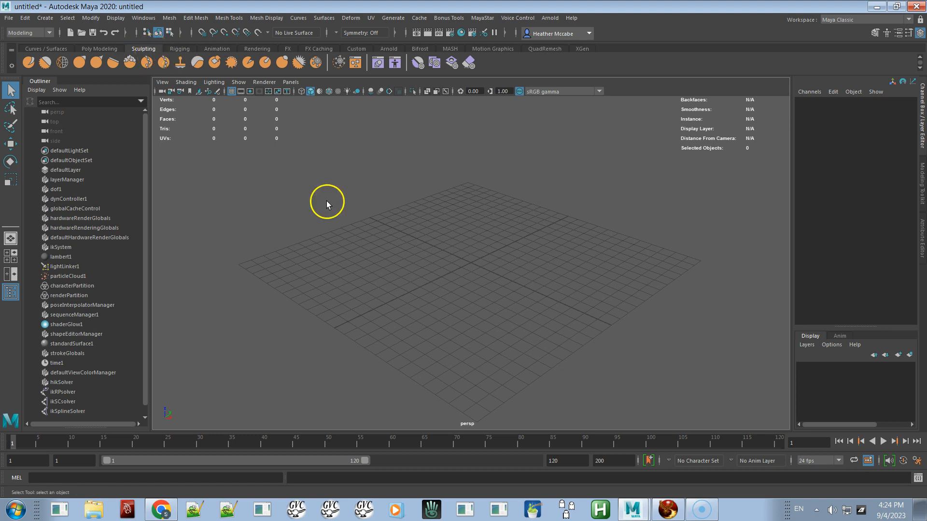
click(918, 478)
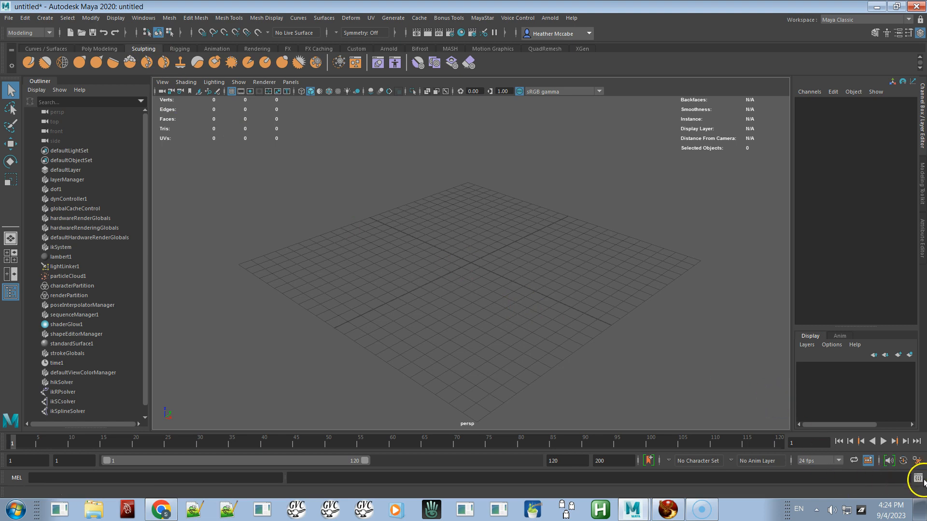
click(351, 395)
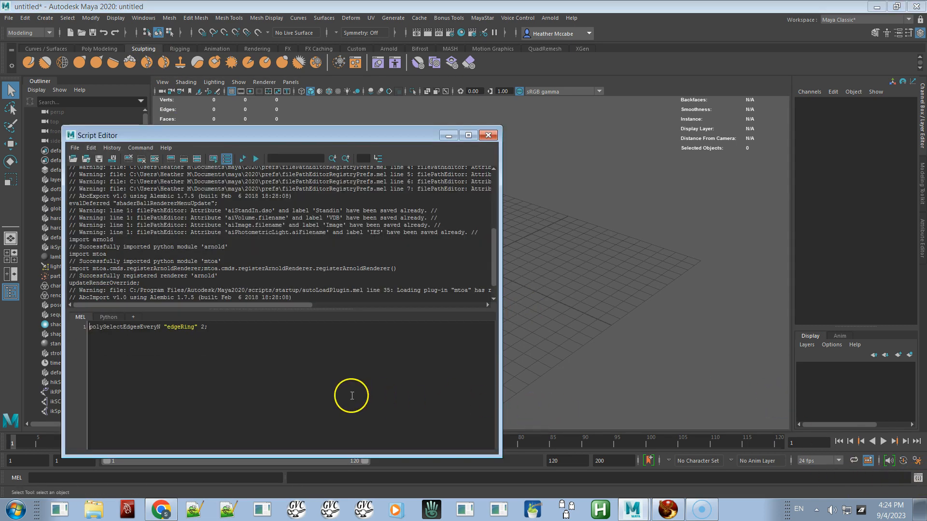
click(332, 384)
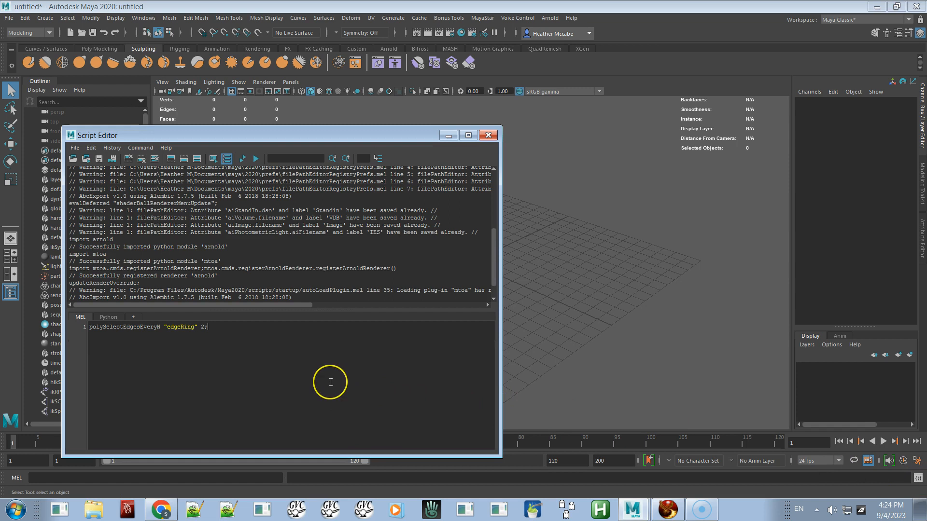
key(ctrl+a)
key(BackSpace)
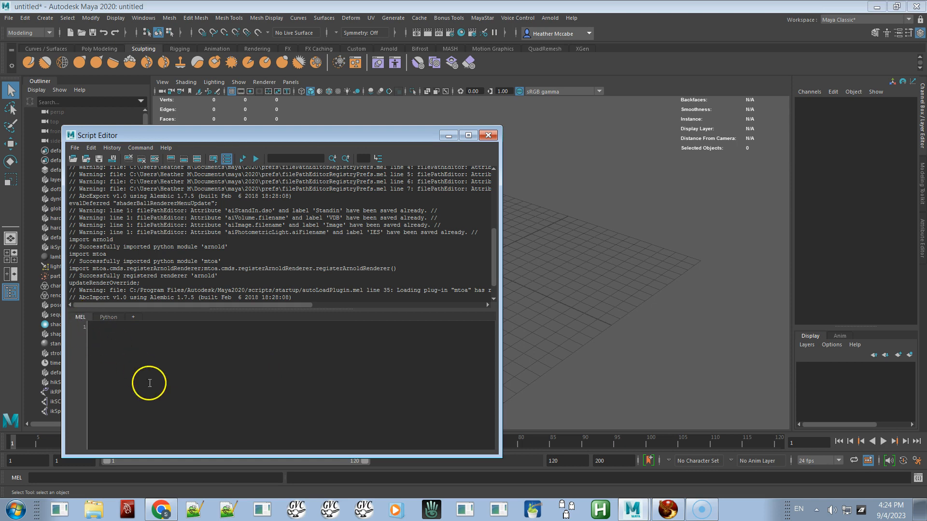
Step: Paste the sculpt.mel code into the MEL tab and save it to the shelf as Sculpty_Export
key(ctrl+v)
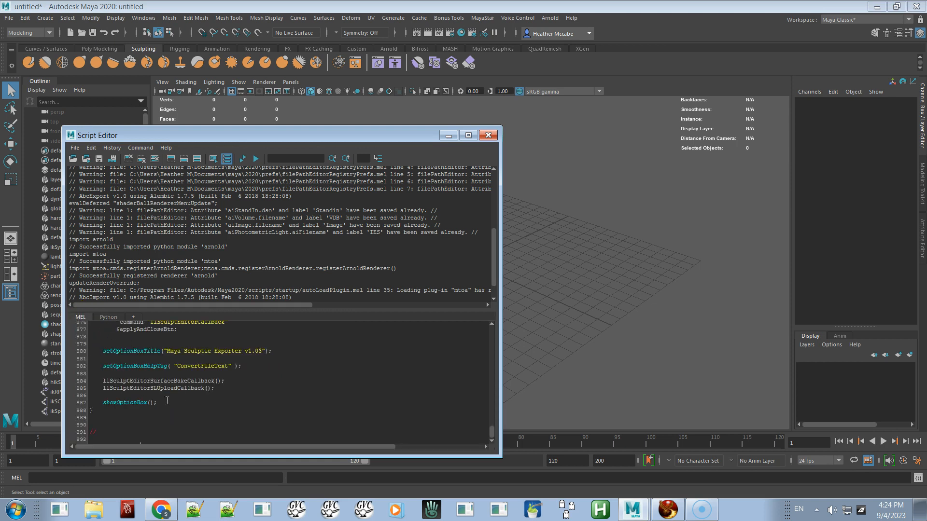
key(ctrl+a)
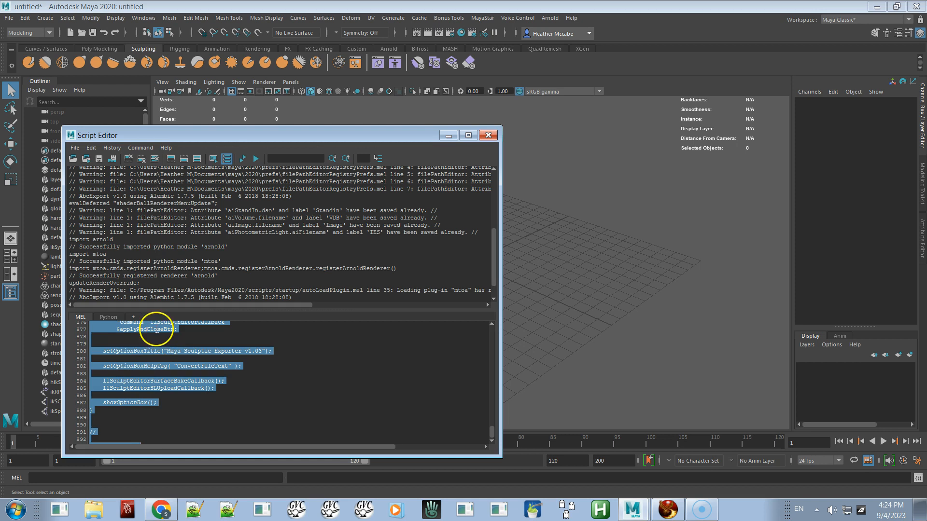
click(74, 148)
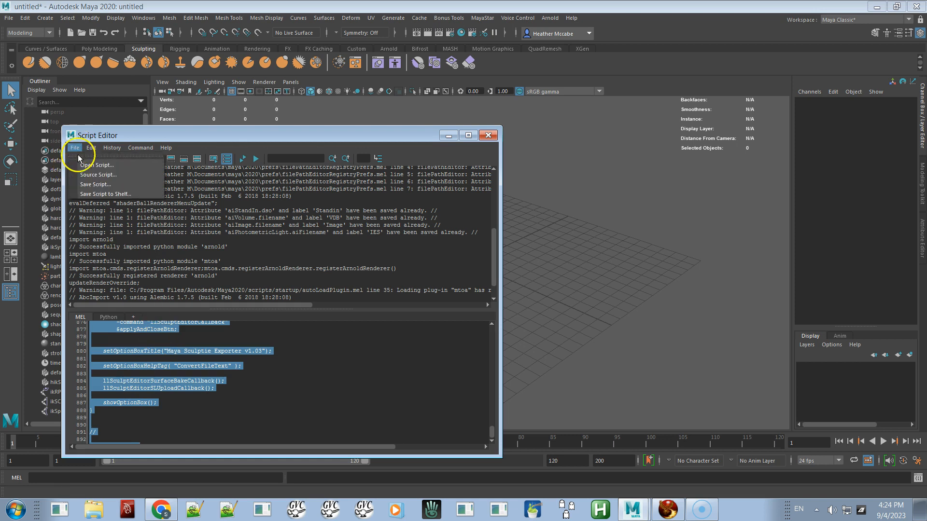
click(91, 193)
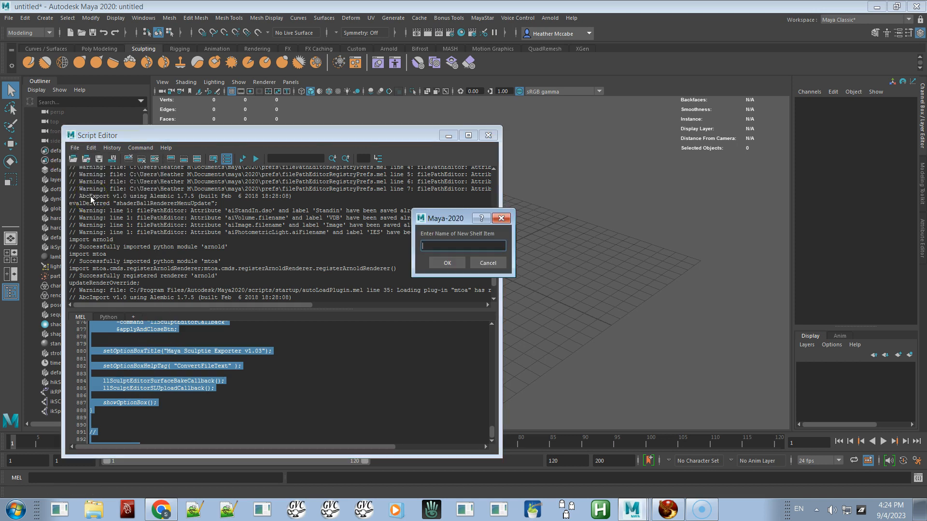
text(Sculpty_Exporter)
click(446, 263)
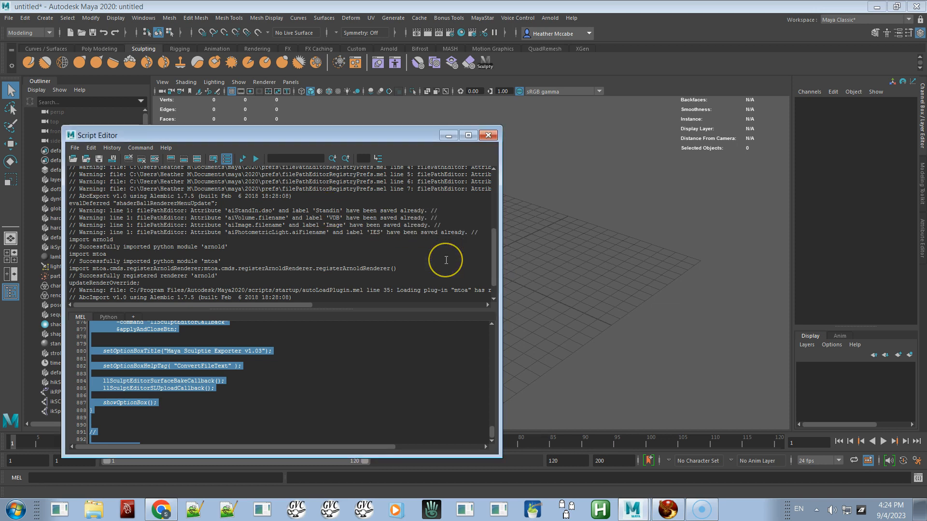
Step: Launch the Sculptie Exporter from the new shelf button, uncheck Generate primscript, Maximize scale and Correct orientation, and close it
drag(425, 134, 926, 270)
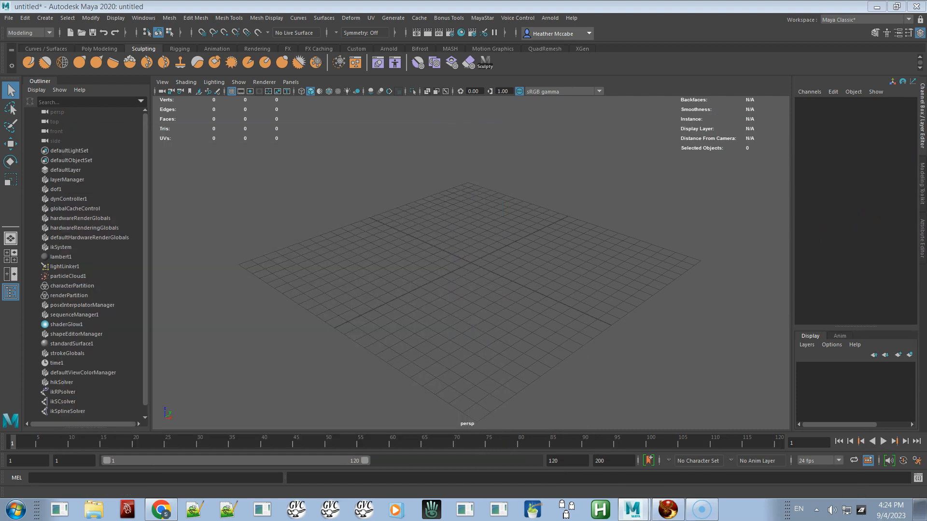
click(486, 67)
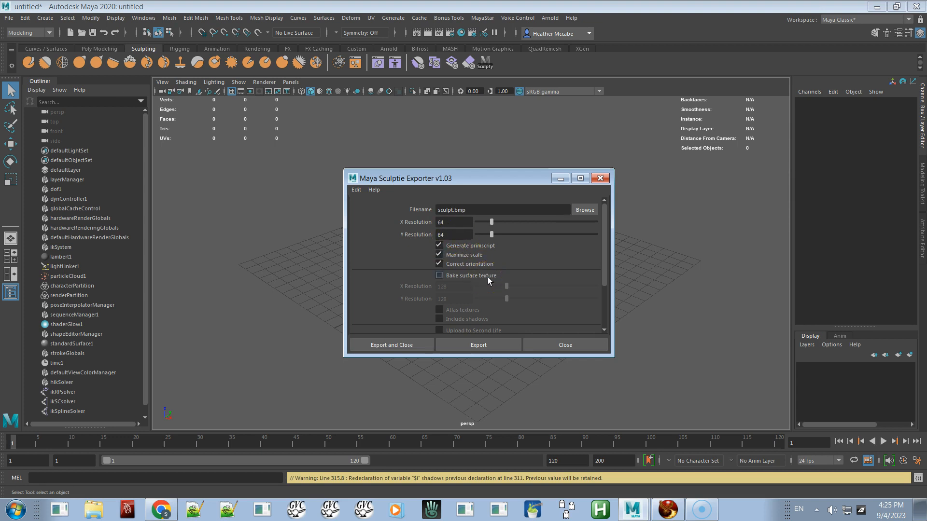
click(483, 247)
click(476, 255)
click(467, 264)
click(355, 189)
click(367, 199)
click(599, 178)
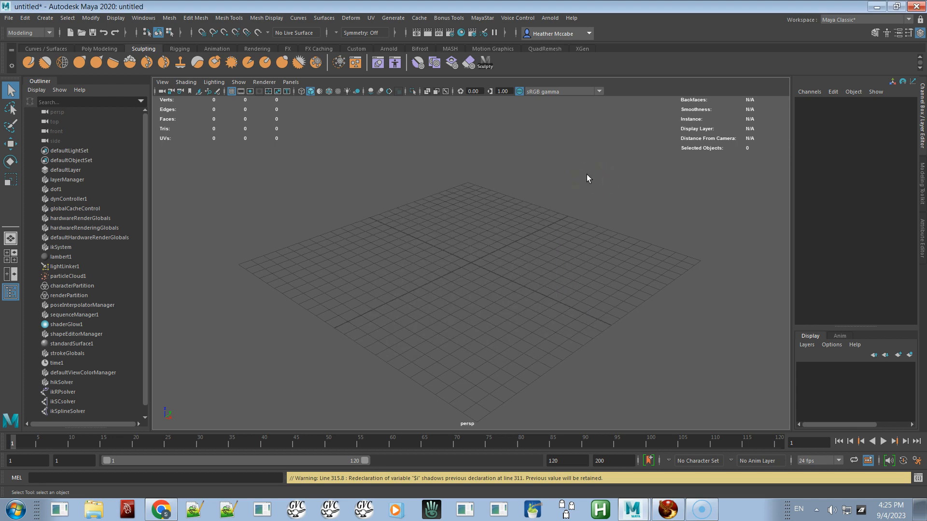
Step: Create a polygon plane from the Poly Modeling shelf
click(98, 49)
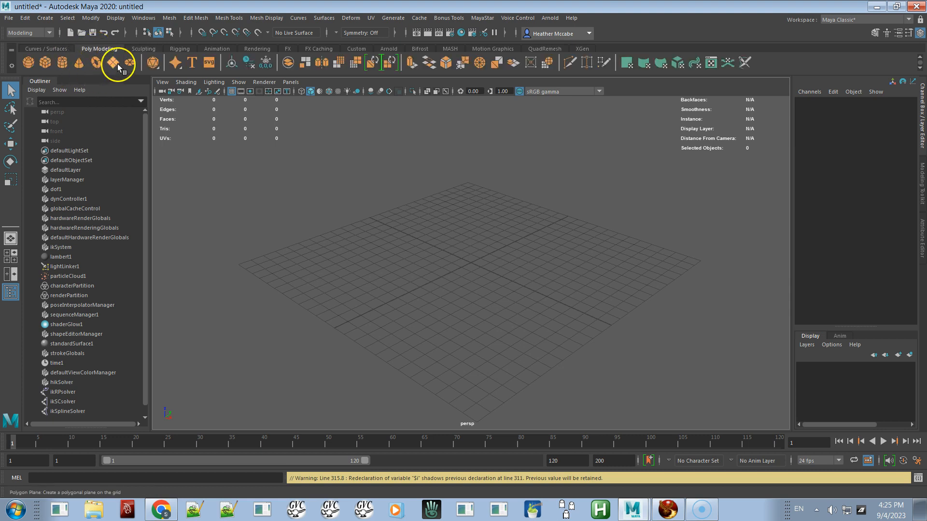
click(111, 63)
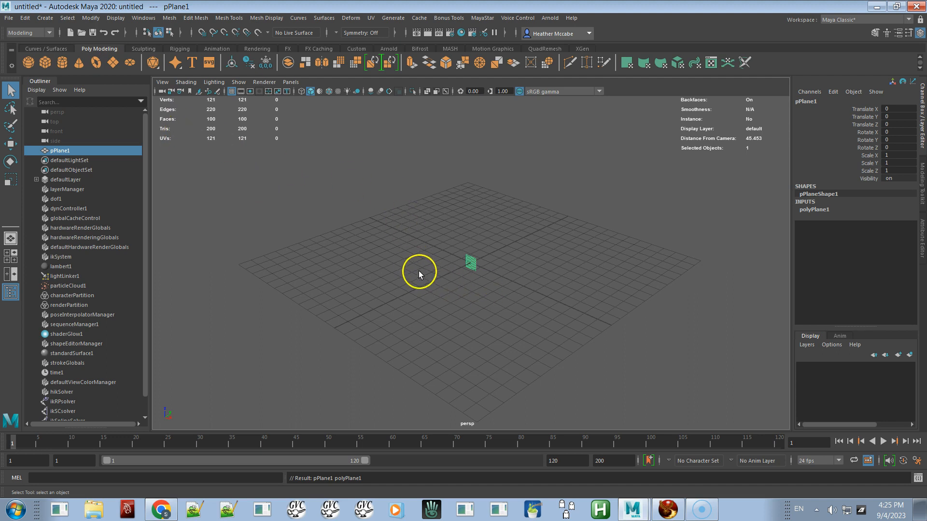
alt+right_drag(417, 272, 524, 358)
alt+right_drag(446, 318, 518, 346)
alt+drag(441, 305, 275, 287)
alt+right_drag(275, 287, 544, 399)
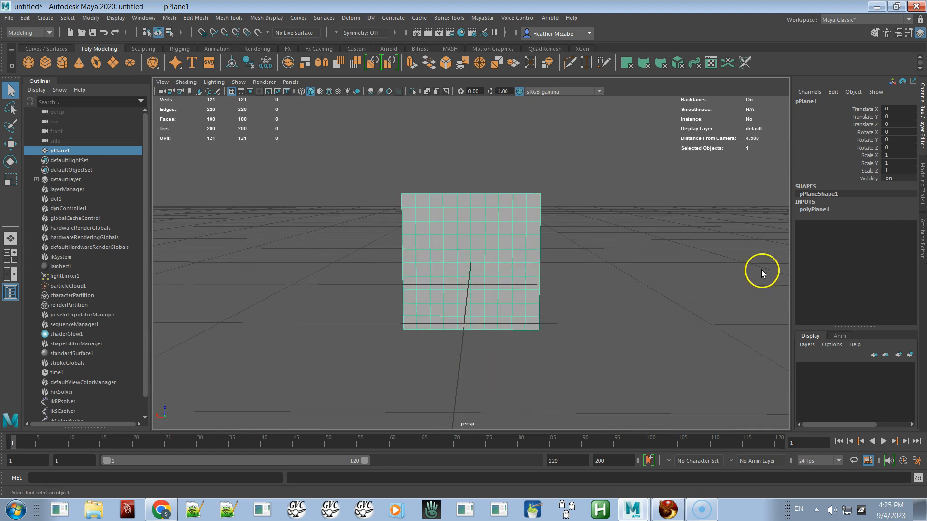
Step: Set the plane's Subdivisions Width and Subdivisions Height to 31 each in its polyPlane1 inputs
click(830, 211)
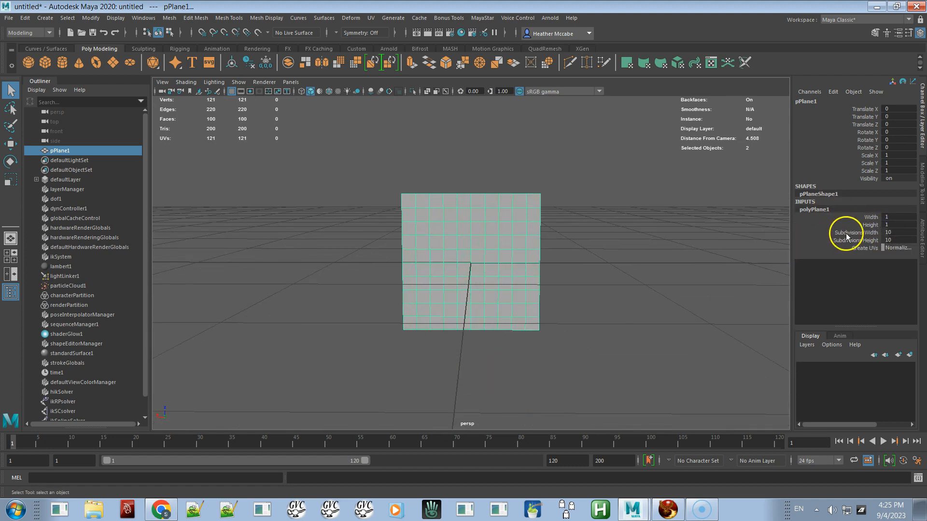
click(894, 232)
text(3)
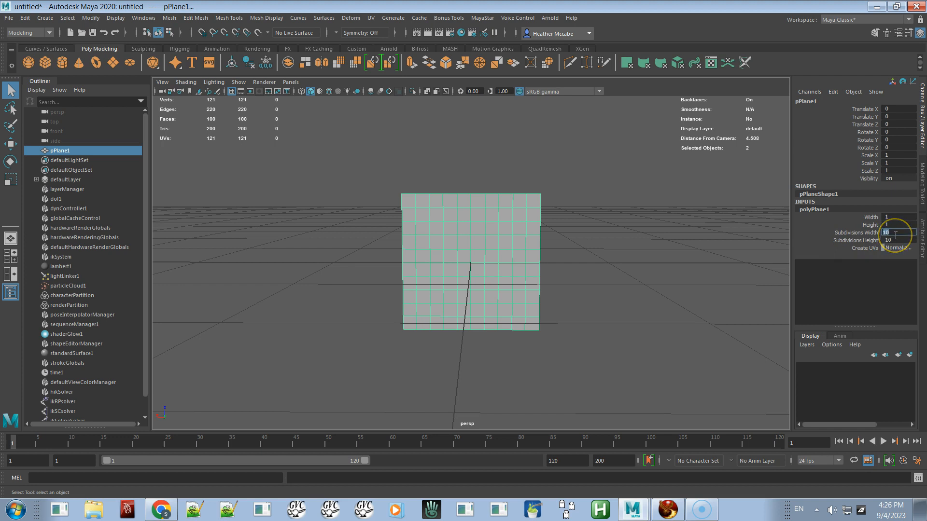
text(1)
key(Tab)
text(3)
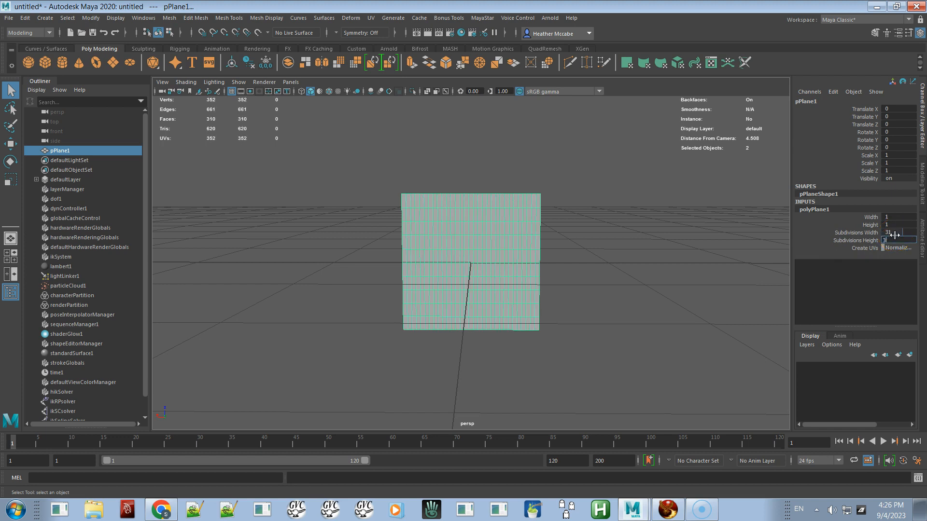
text(1)
key(Return)
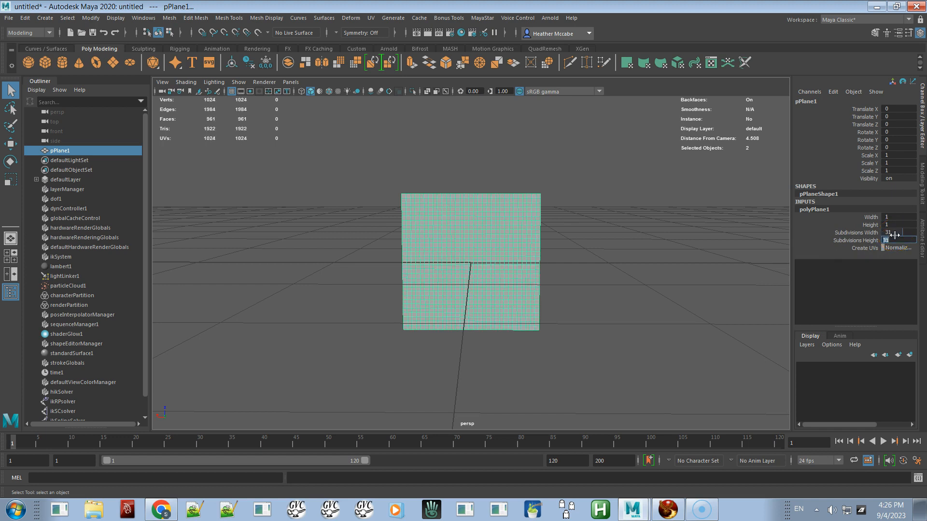
Step: Frame the plane in the viewport and turn on Wireframe on Shaded display
click(612, 253)
click(497, 226)
key(f)
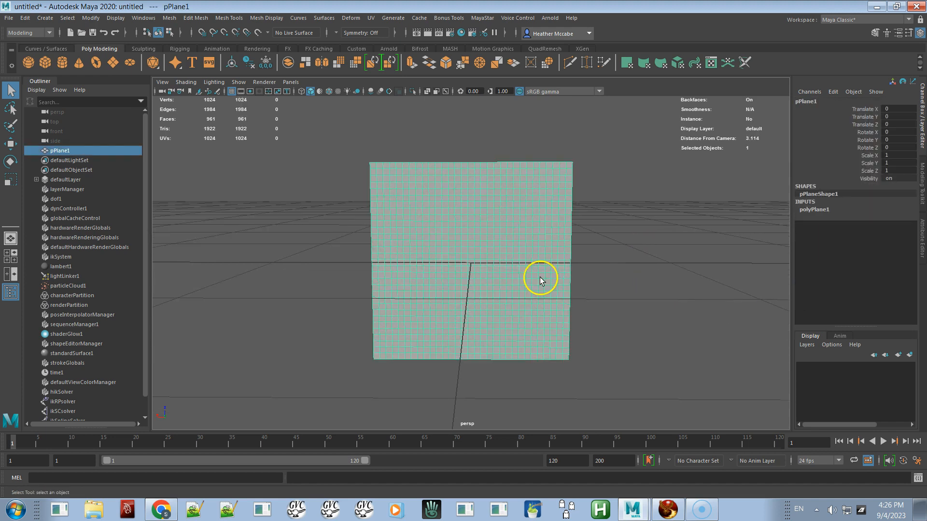
click(185, 82)
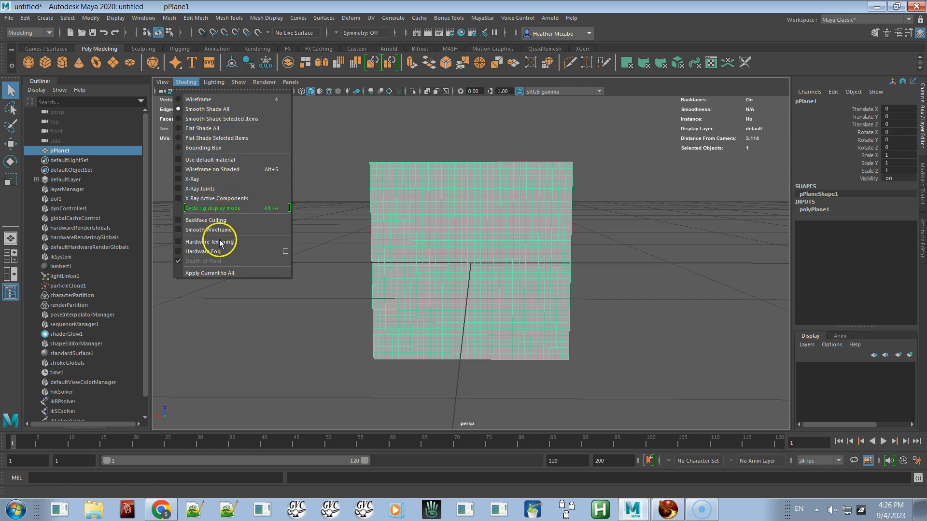
click(208, 169)
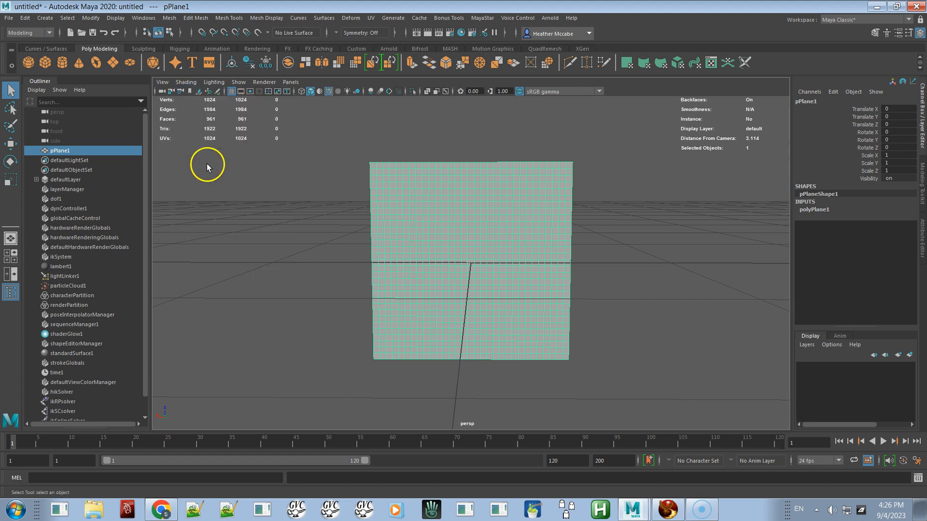
Step: Deselect the plane and hide the viewport grid
click(605, 231)
alt+drag(517, 236, 521, 242)
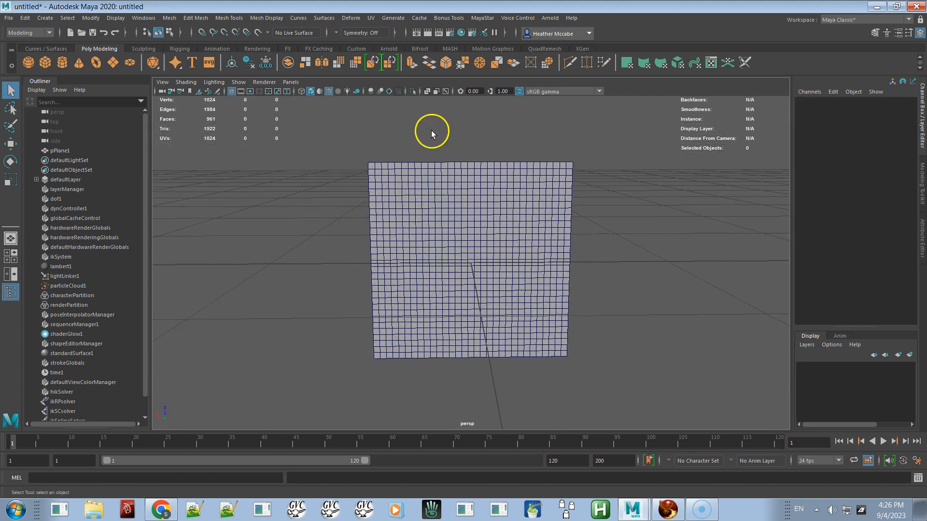
click(116, 18)
click(125, 42)
Step: Examine the plane's border vertex rows and corner vertices in component mode
alt+drag(398, 265, 443, 288)
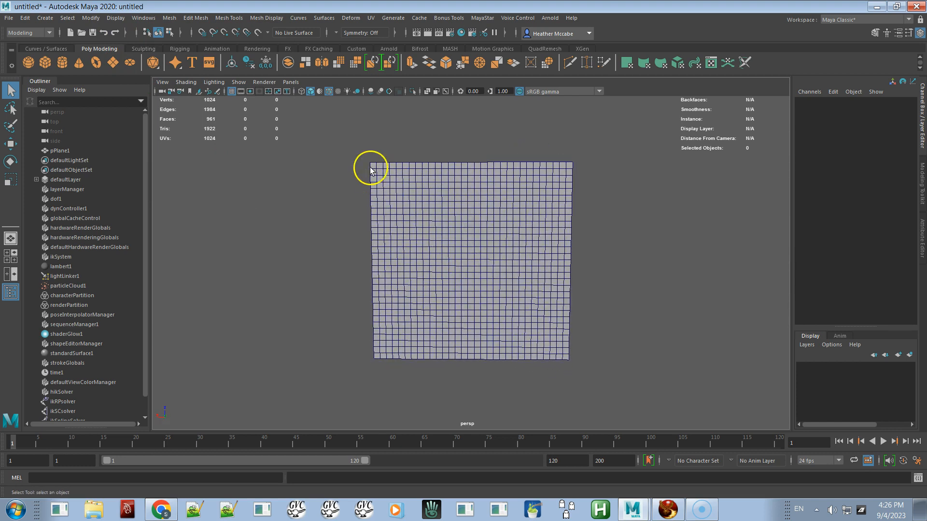
right_drag(443, 209, 390, 182)
drag(345, 139, 611, 163)
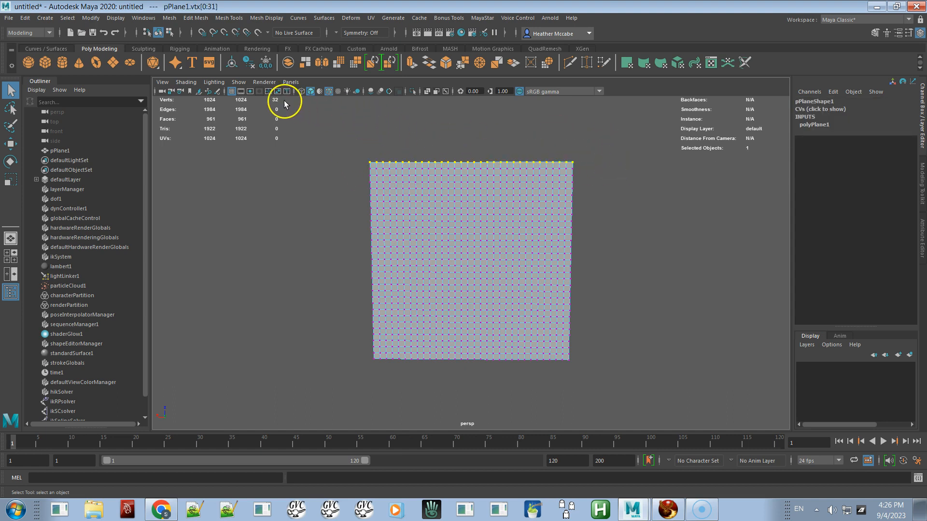
drag(614, 148, 566, 382)
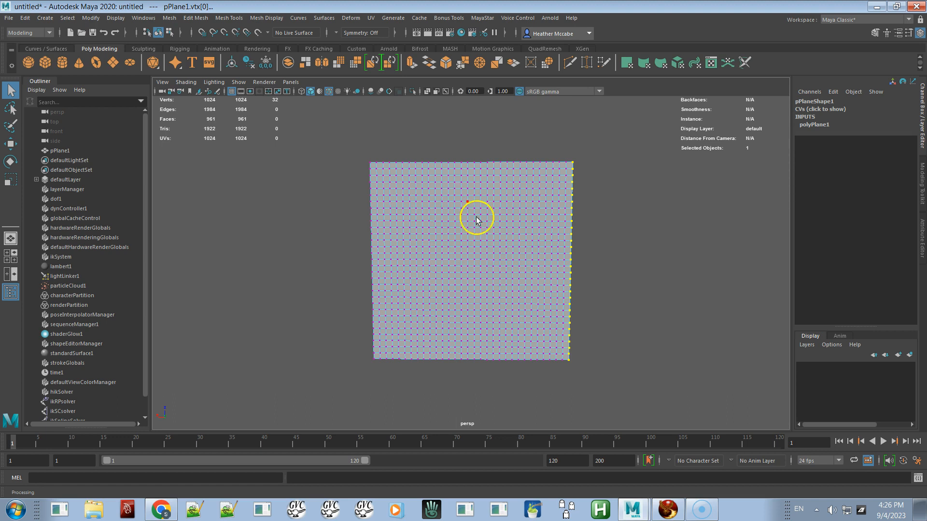
click(370, 163)
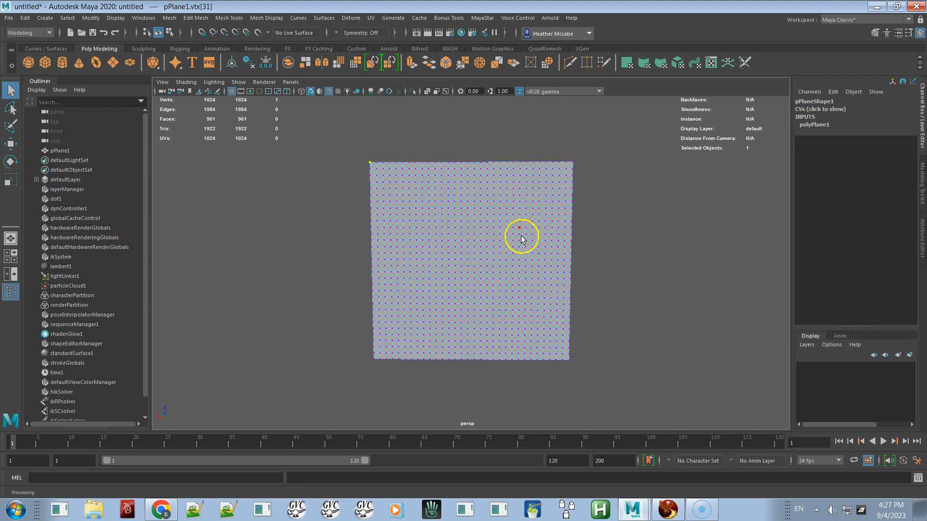
click(467, 273)
drag(363, 151, 371, 166)
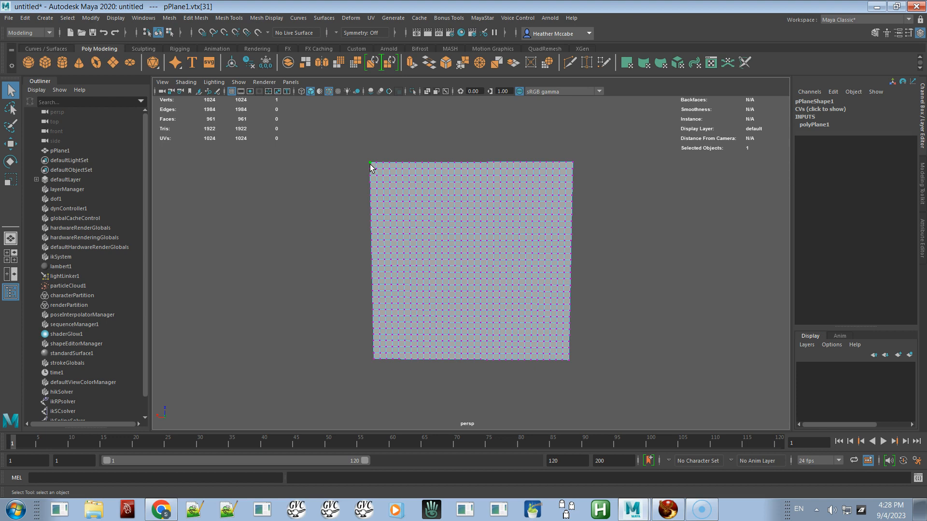
mouse_move(455, 231)
alt+right_down()
mouse_move(418, 190)
mouse_move(441, 240)
alt+right_up()
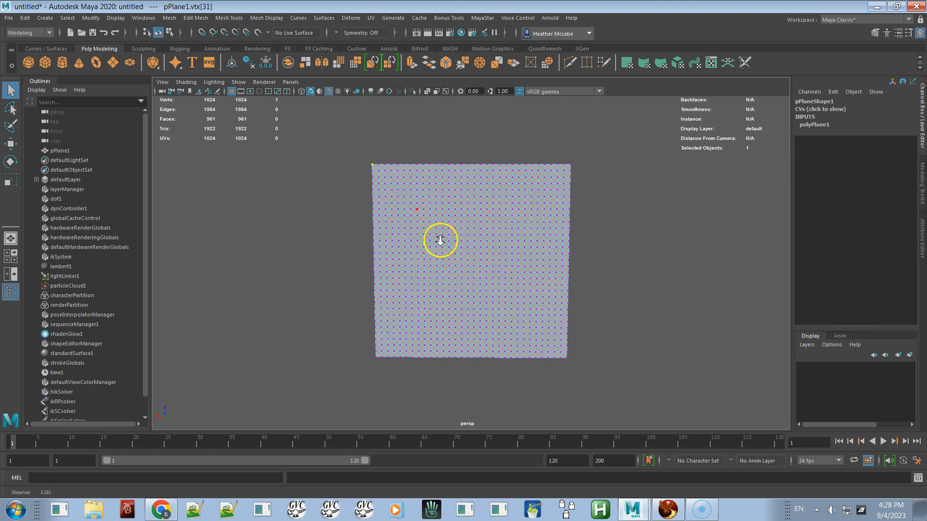
click(479, 243)
right_drag(473, 238, 502, 226)
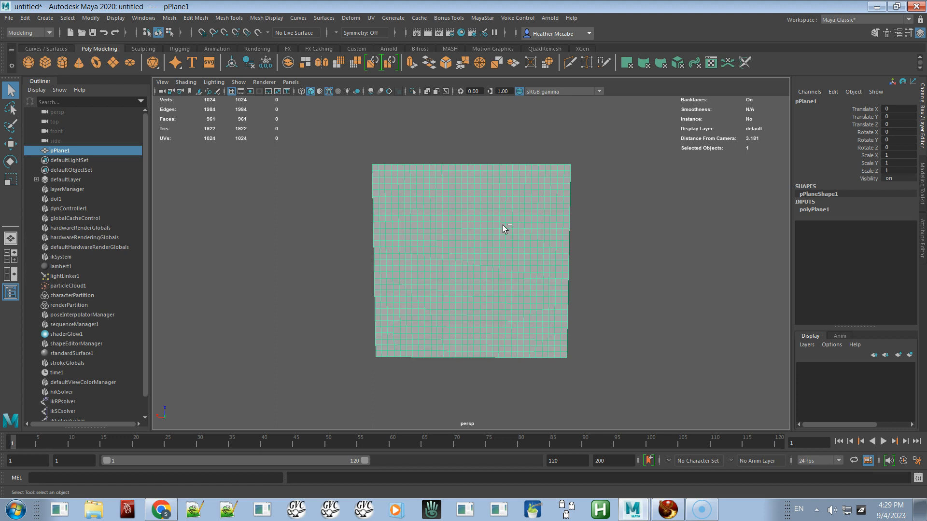
Step: Duplicate the plane and rename the copy LoPoly
key(ctrl+d)
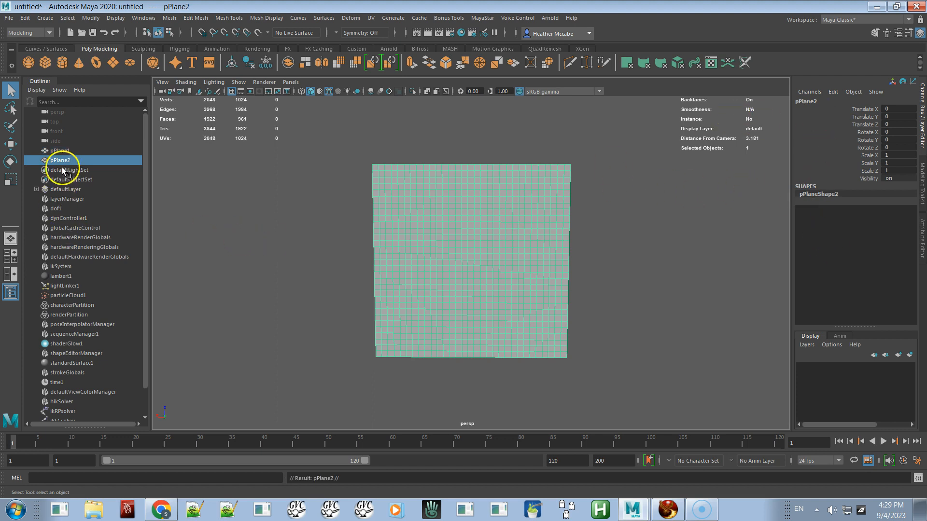
click(57, 151)
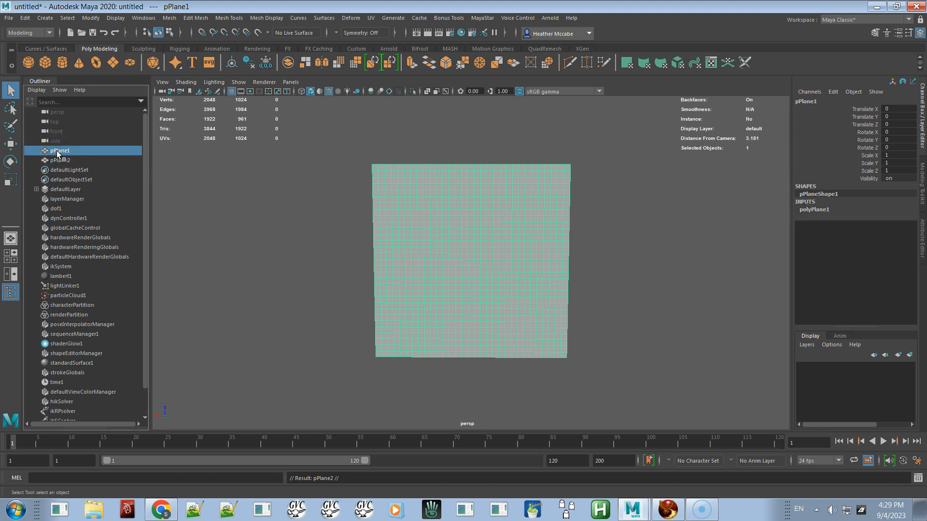
double_click(56, 150)
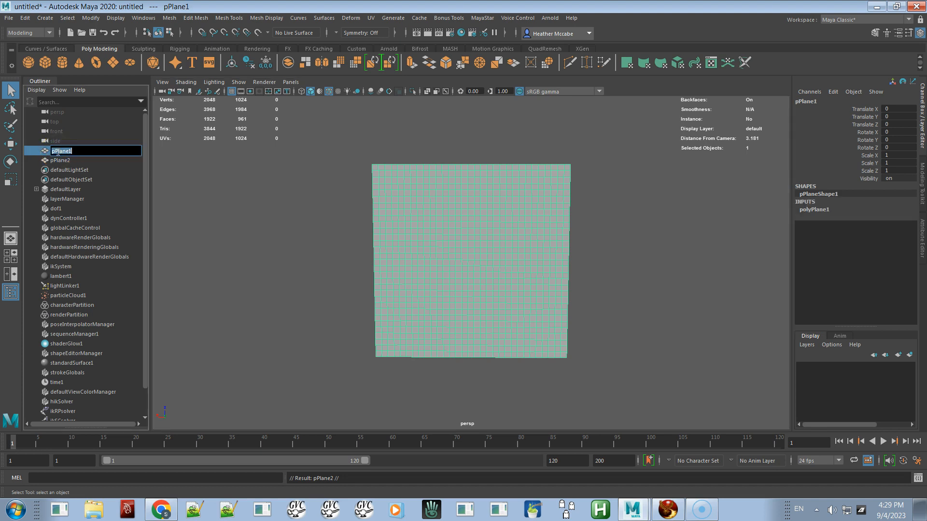
click(60, 161)
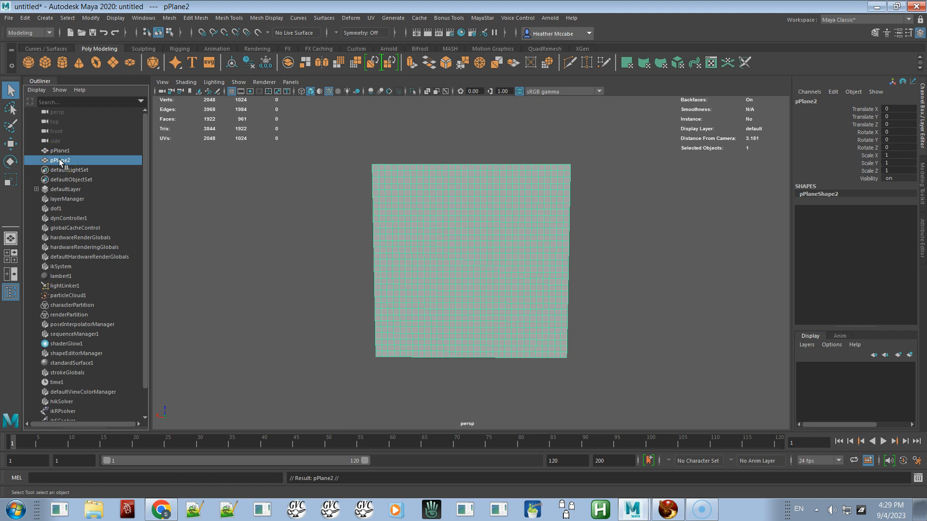
double_click(60, 161)
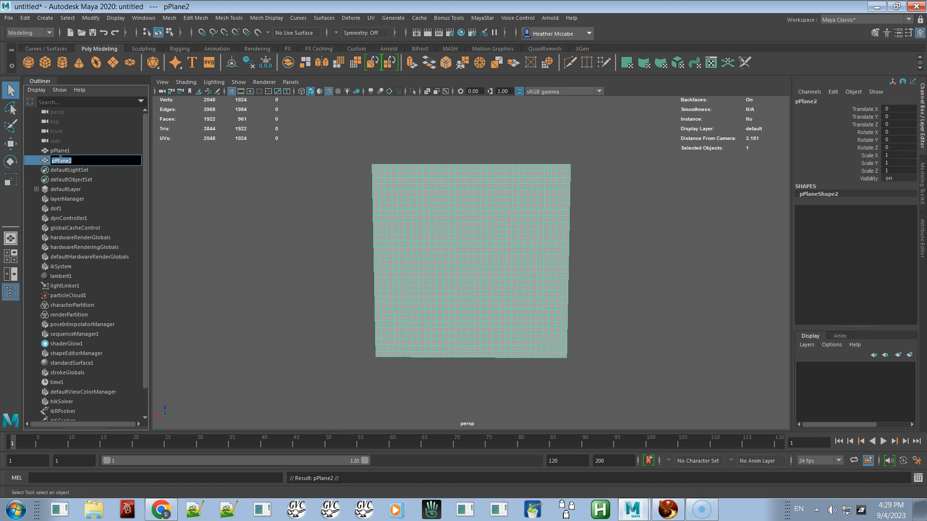
text(Origina)
key(BackSpace)
key(BackSpace)
key(BackSpace)
key(BackSpace)
key(BackSpace)
text(Lov)
text(Pol)
key(BackSpace)
key(BackSpace)
key(Return)
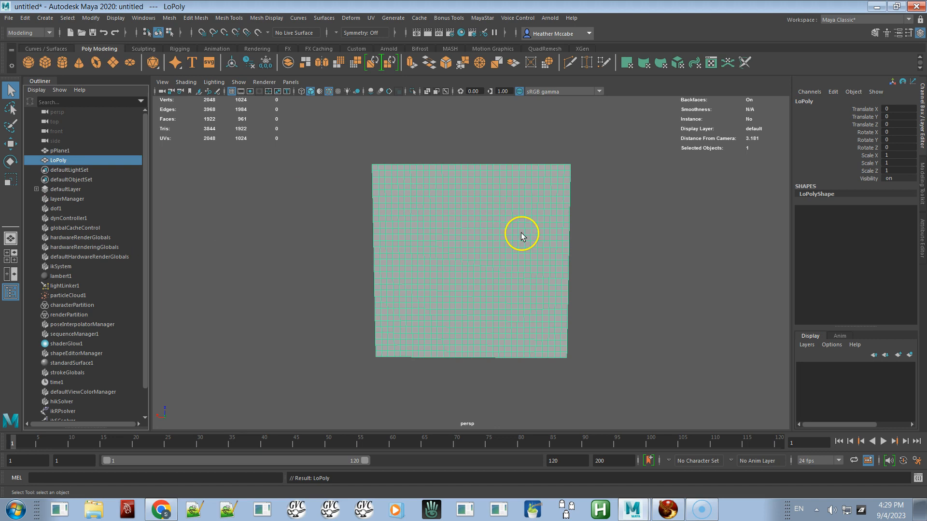
Step: Create a new display layer from the duplicate and name the layer LowPoly_
click(910, 355)
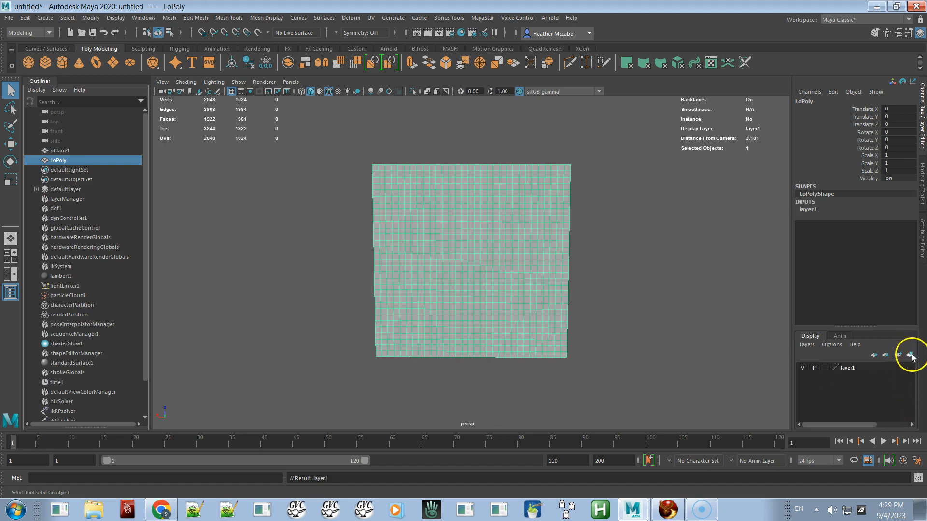
double_click(849, 368)
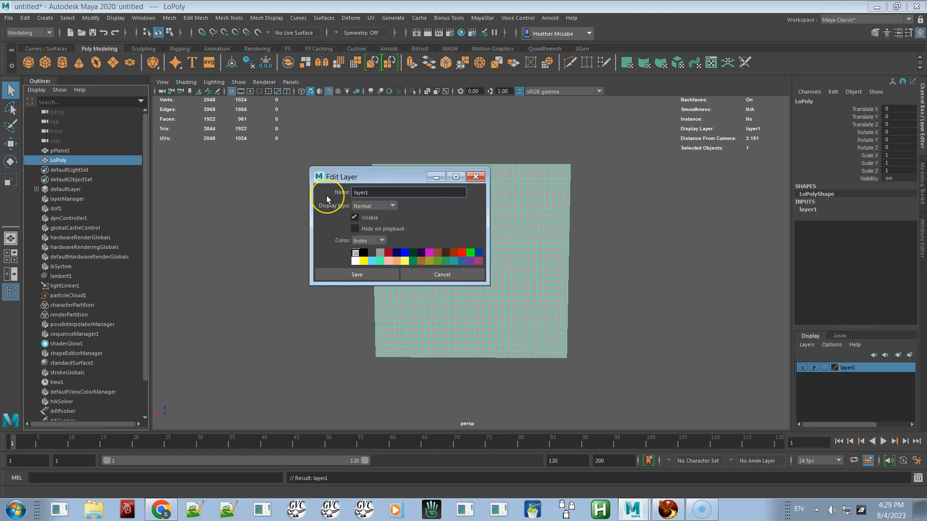
key(BackSpace)
key(BackSpace)
key(BackSpace)
key(BackSpace)
key(BackSpace)
text(LowPoly)
key(Return)
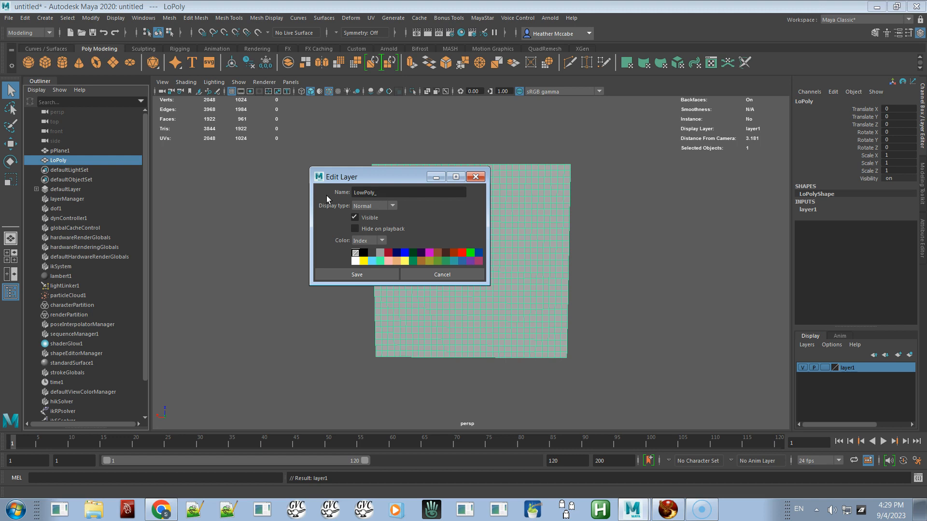
click(364, 274)
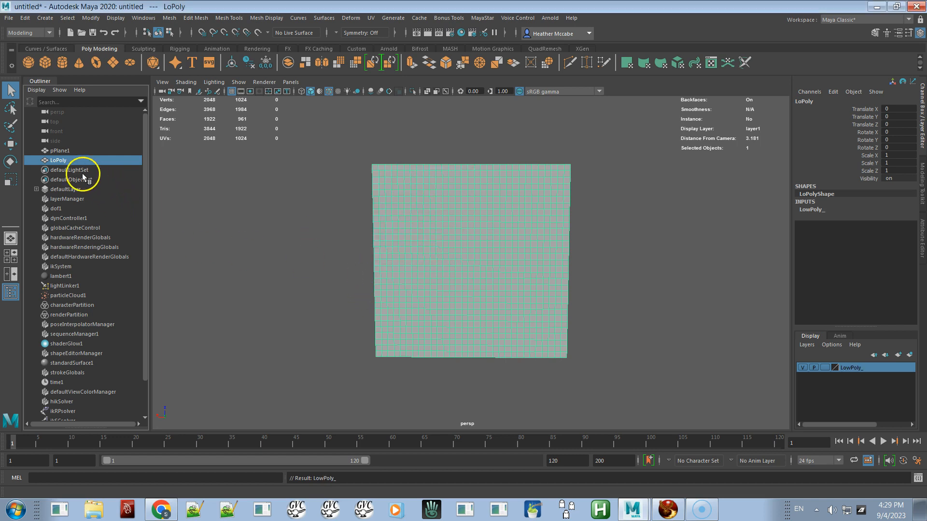
Step: Rename the duplicate object LowPoly and hide the LowPoly_ layer
double_click(54, 160)
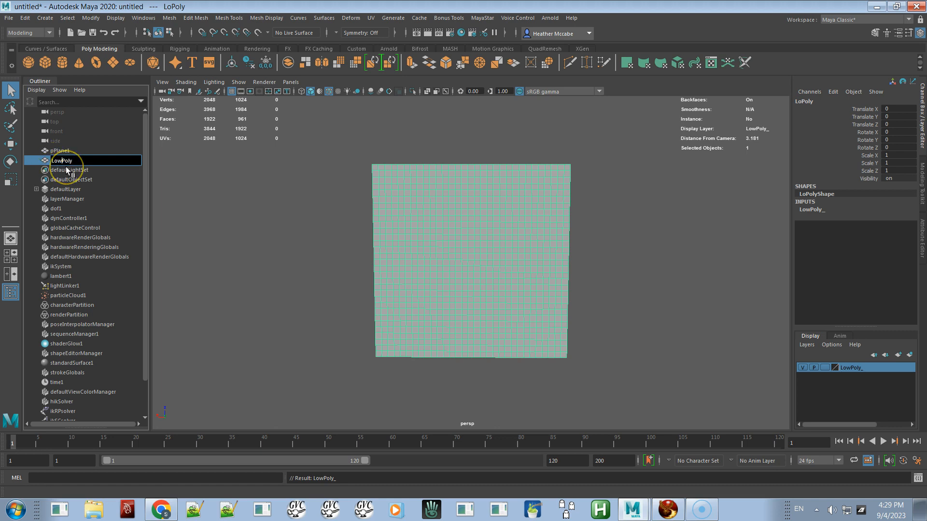
key(Return)
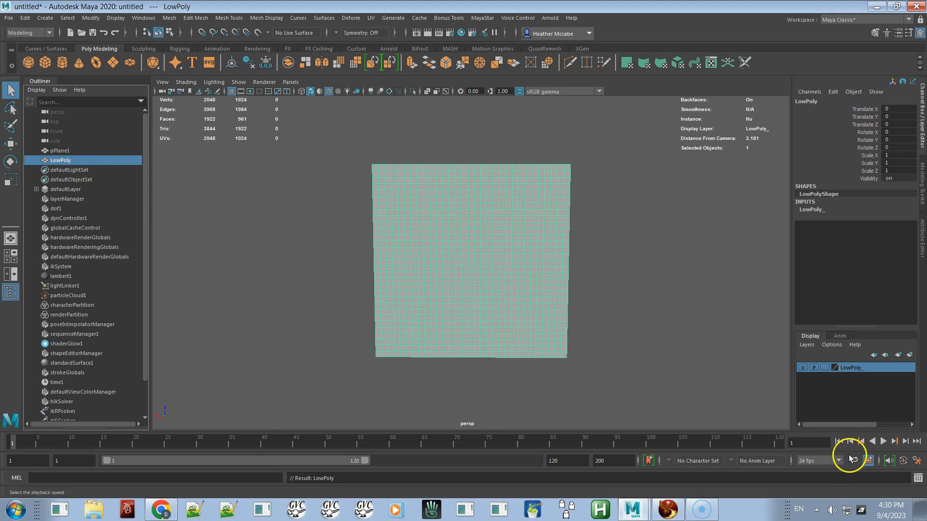
click(801, 368)
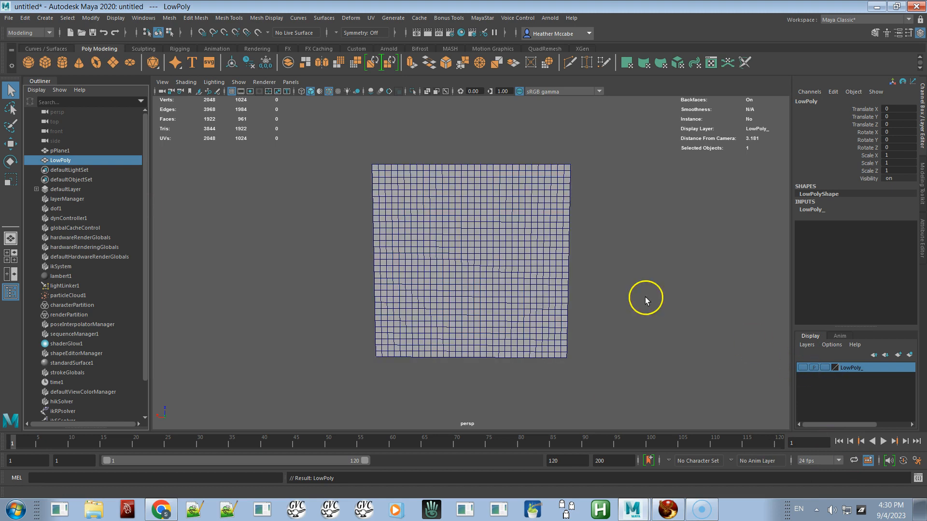
Step: Set the original plane's Subdivisions Width and Subdivisions Height to 63 each in its polyPlane1 inputs
click(453, 226)
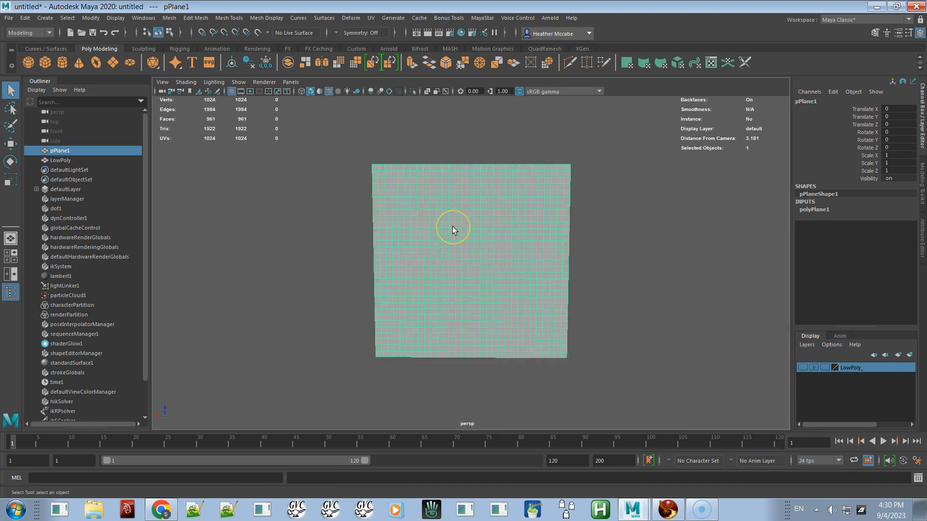
double_click(66, 151)
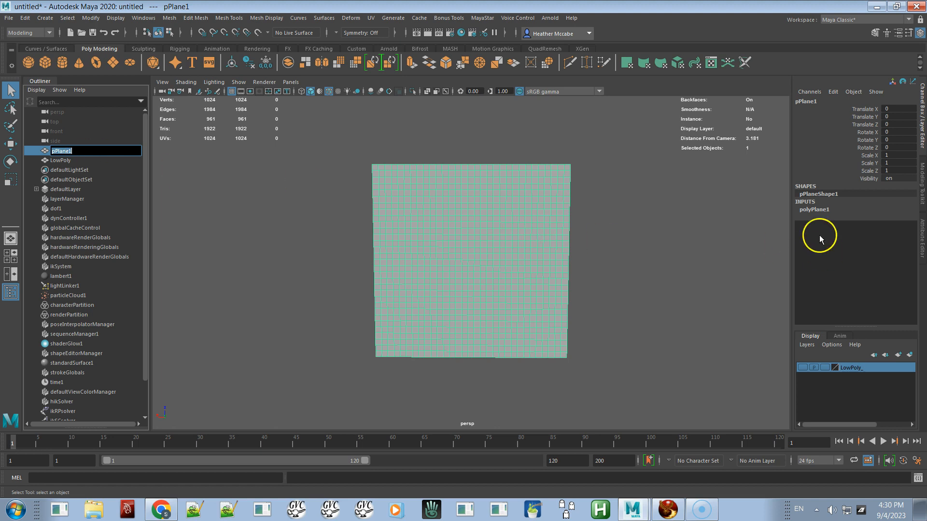
click(811, 210)
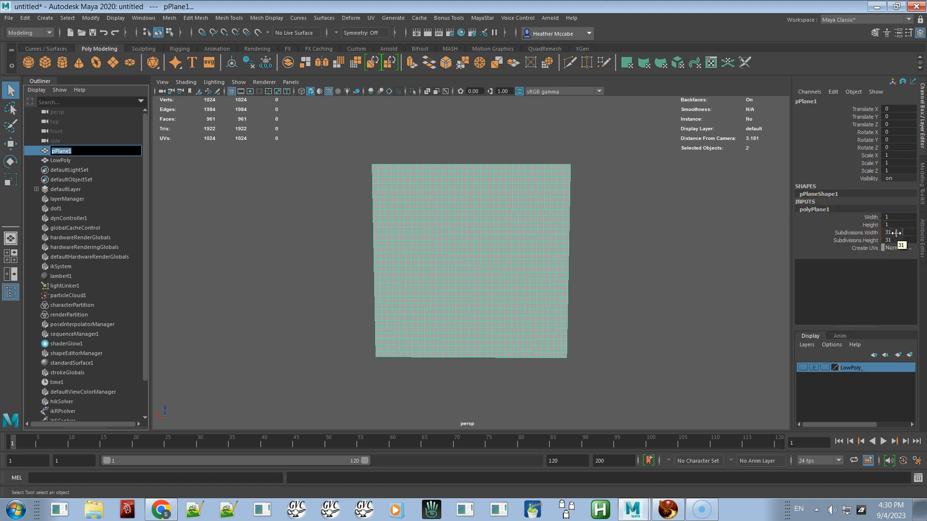
right_click(440, 263)
right_drag(439, 265, 392, 245)
click(380, 165)
drag(351, 152, 582, 166)
drag(615, 136, 564, 362)
drag(633, 136, 288, 392)
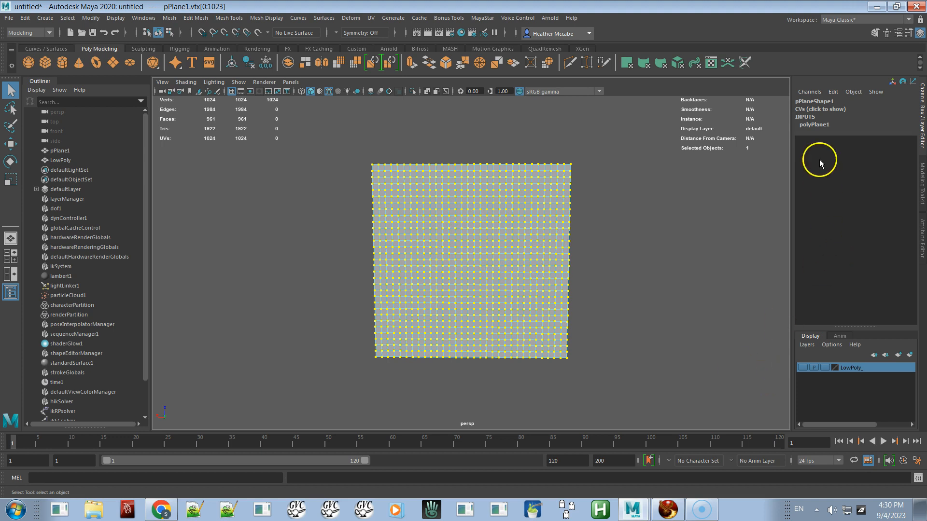
click(816, 125)
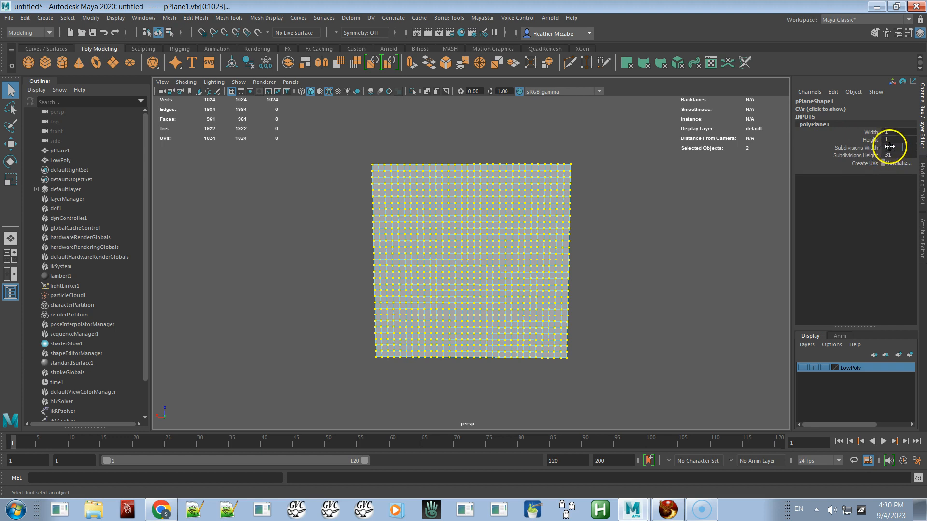
double_click(893, 147)
text(63)
double_click(899, 157)
text(6)
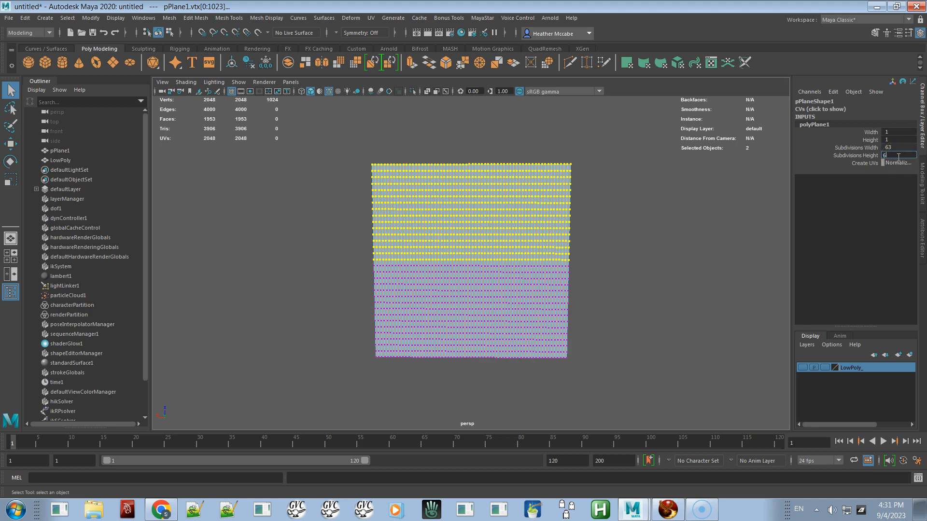
key(Return)
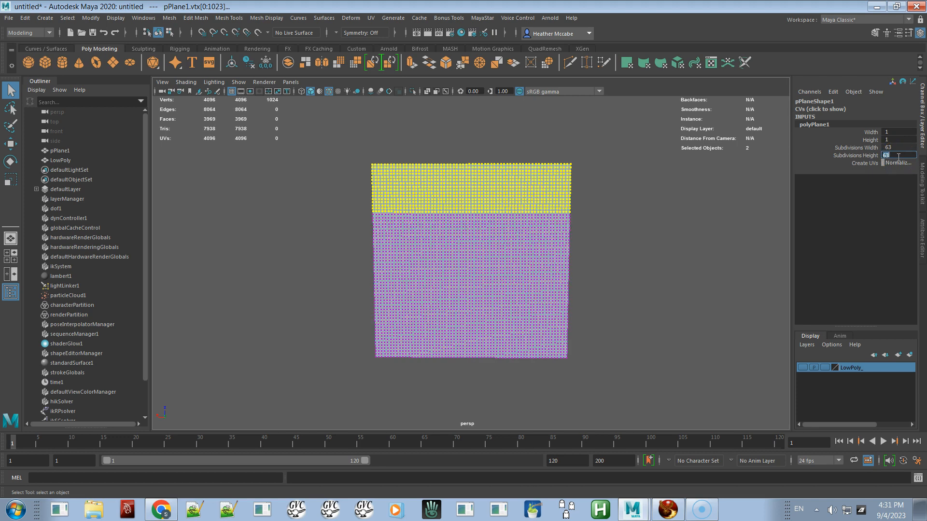
Step: Examine the subdivided plane's top vertex row and corner up close
click(549, 252)
right_drag(549, 252, 502, 247)
drag(354, 152, 591, 169)
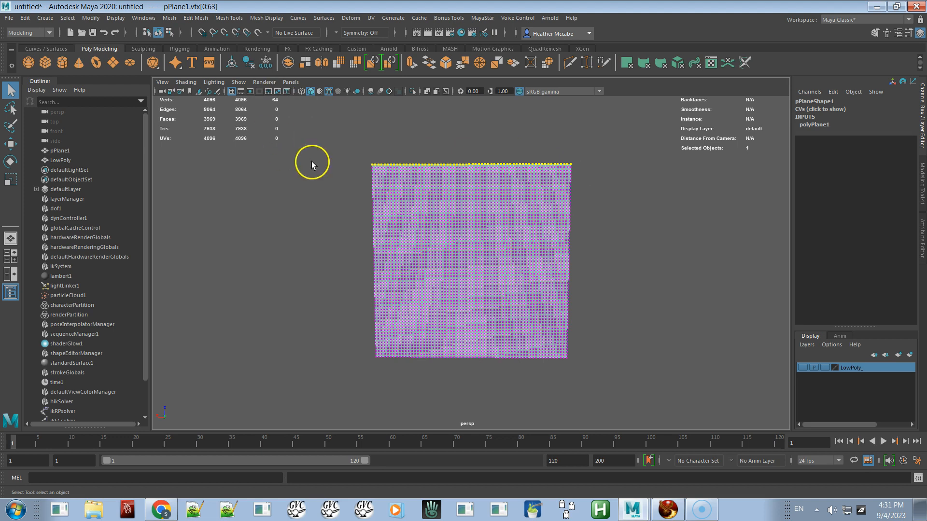
alt+right_drag(497, 247, 589, 310)
alt+drag(573, 289, 577, 280)
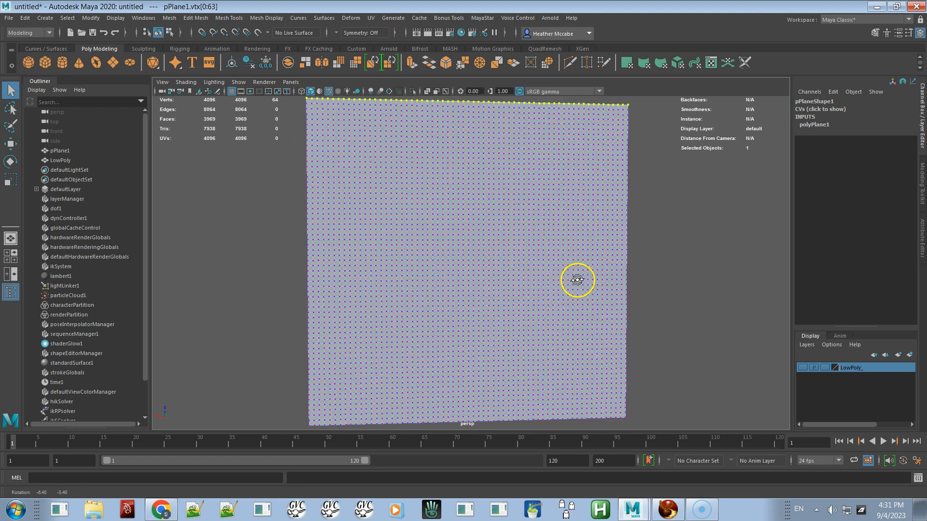
alt+right_drag(579, 282, 542, 219)
alt+drag(548, 243, 543, 244)
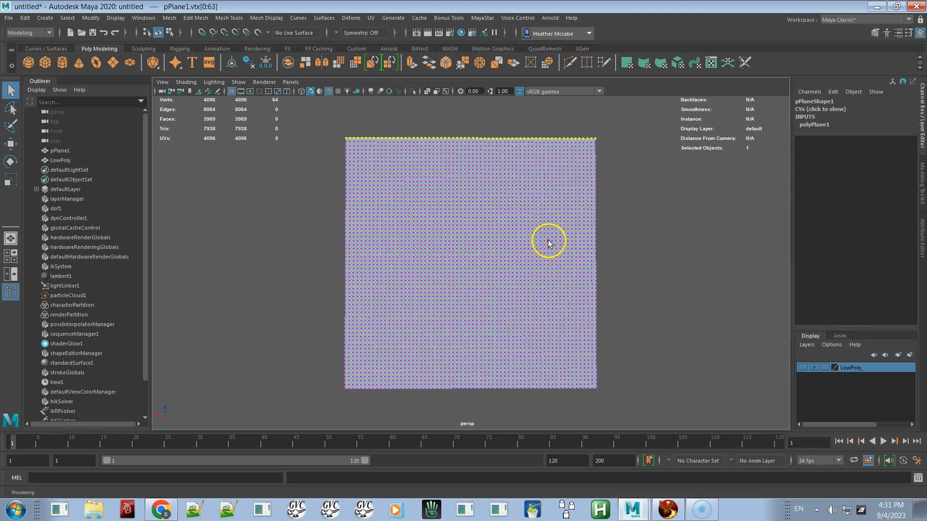
alt+right_drag(445, 158, 489, 189)
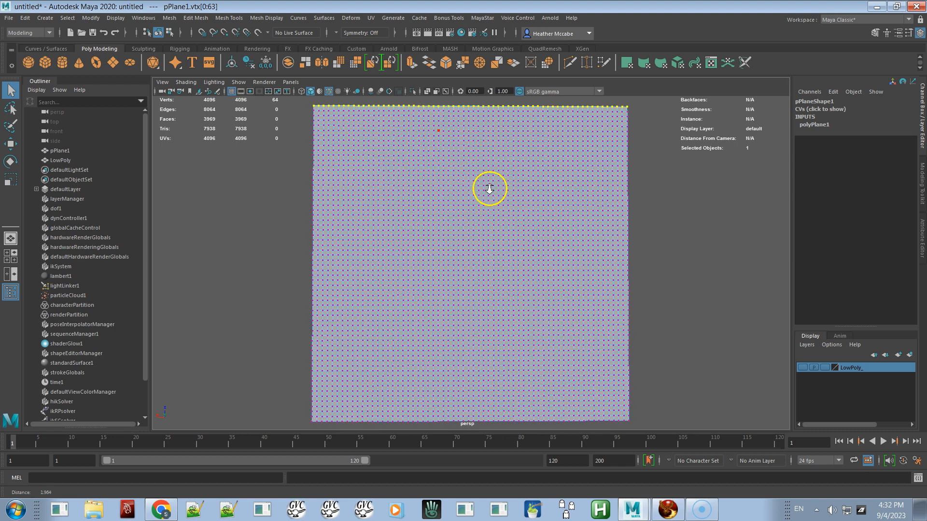
alt+middle_drag(488, 183, 568, 284)
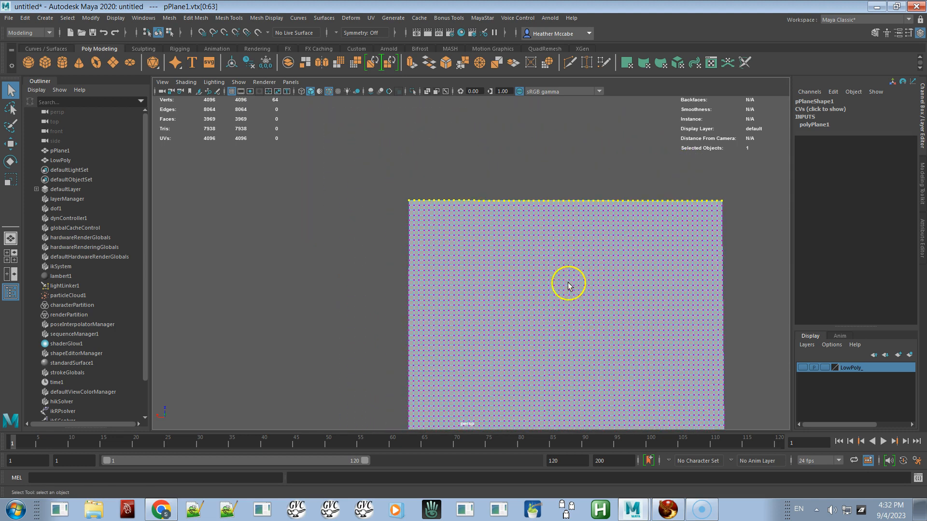
alt+right_drag(514, 251, 581, 325)
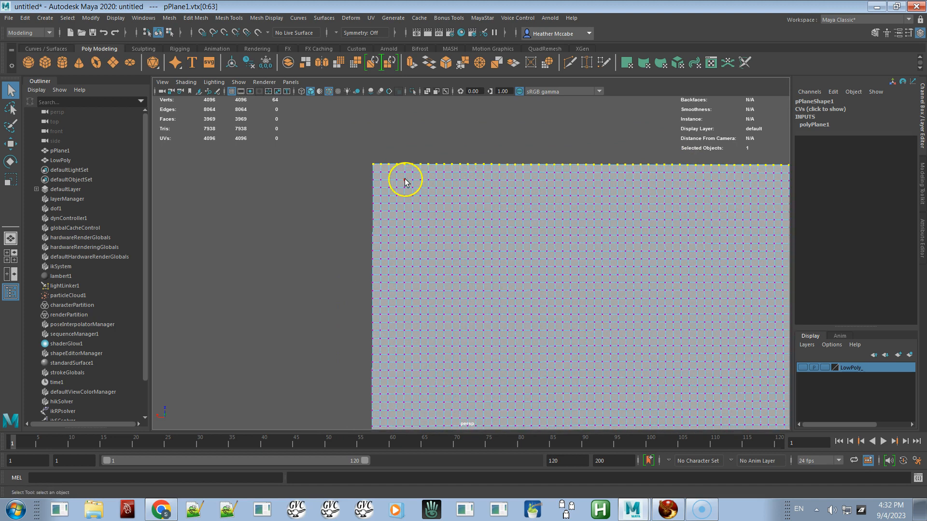
right_drag(397, 179, 386, 152)
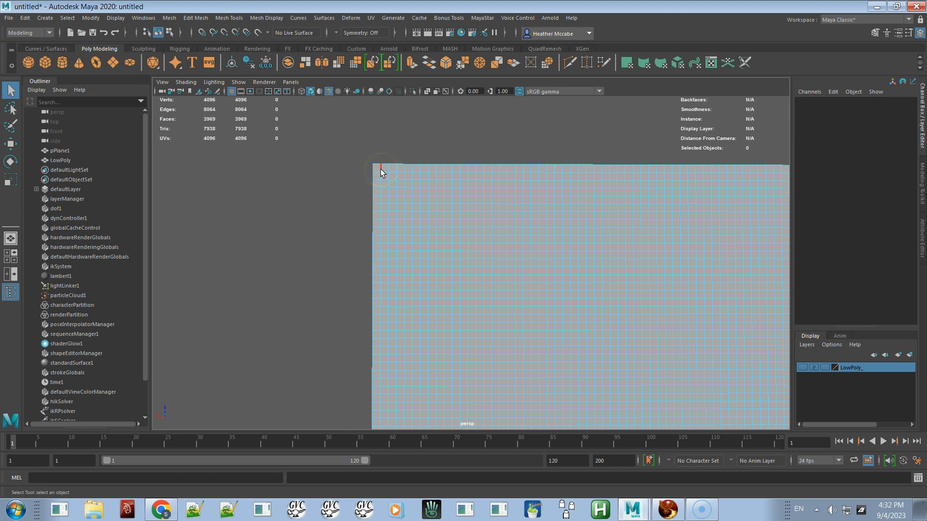
Step: Select the plane's top edge loop, then in the browser copy the polySelectEdgesEveryN "edgeRing" 2; MEL script from the video description
double_click(381, 169)
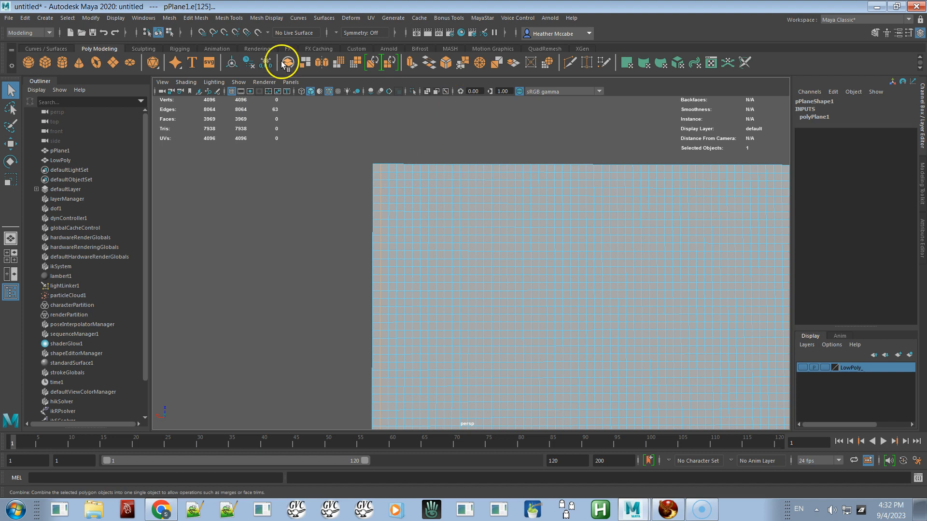
click(143, 48)
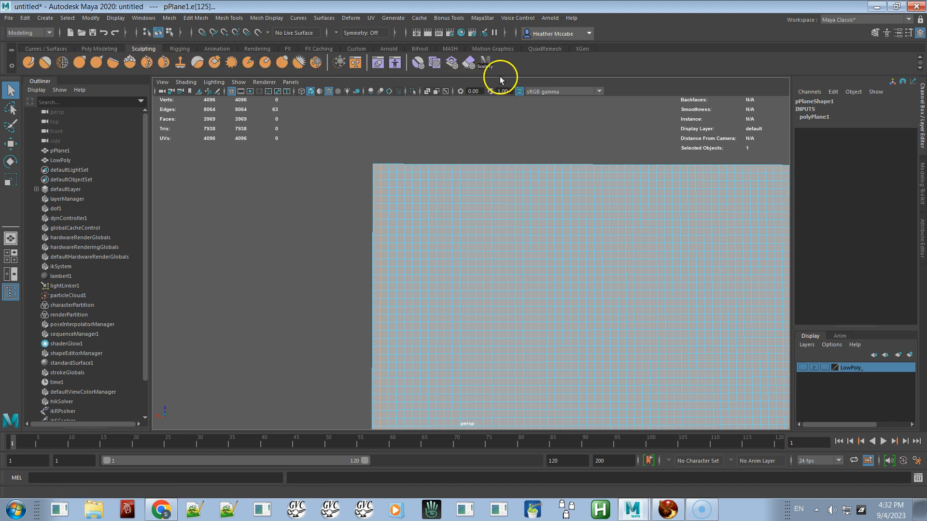
key(alt+Tab)
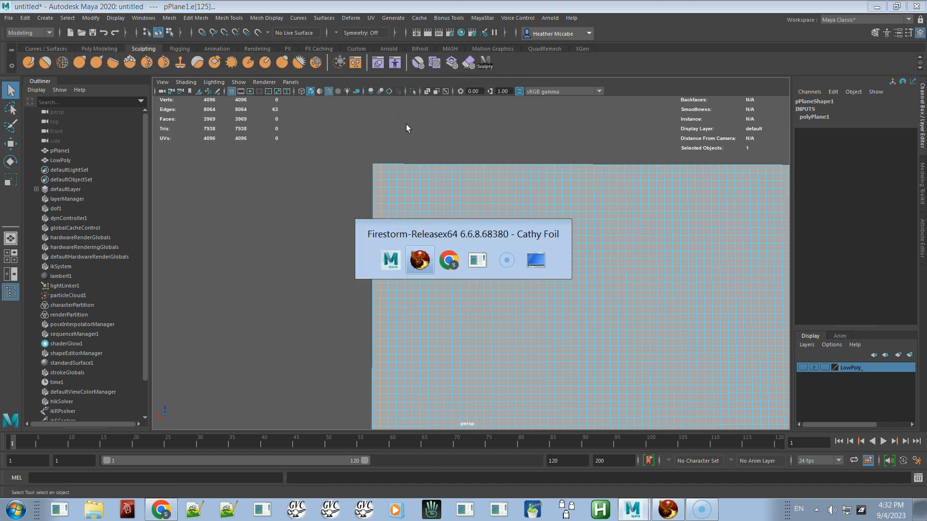
key(alt+Tab)
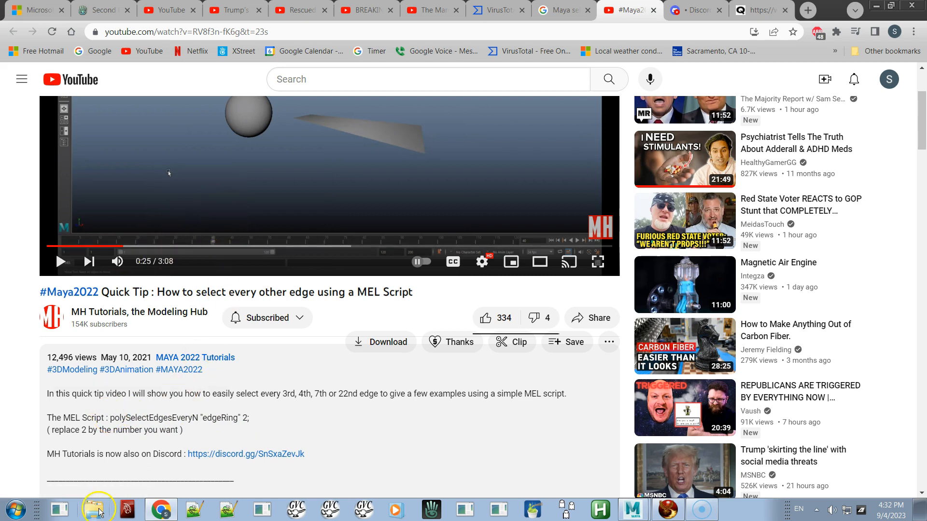
drag(110, 417, 238, 418)
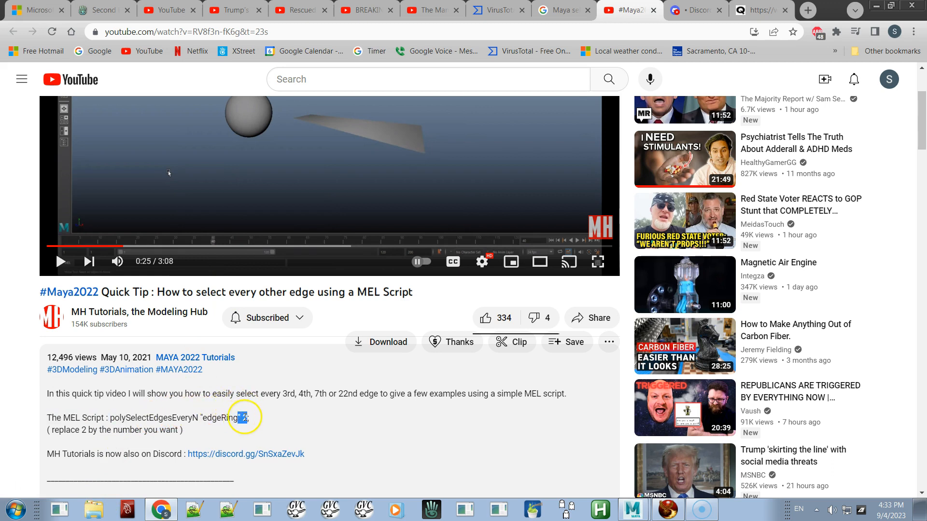
drag(111, 418, 256, 418)
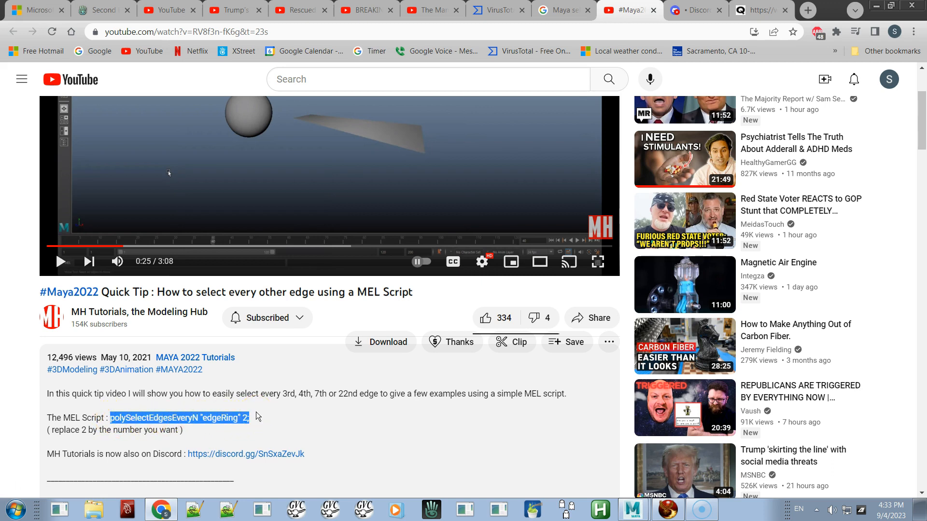
key(alt+Tab)
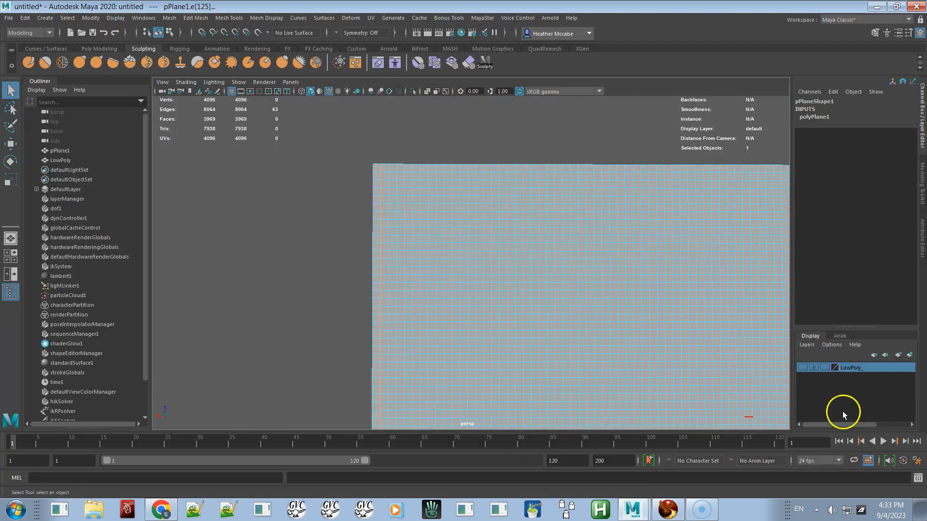
Step: Paste the script into the Script Editor and save it to the Sculpting shelf as a button named EveryOther
drag(926, 321, 468, 158)
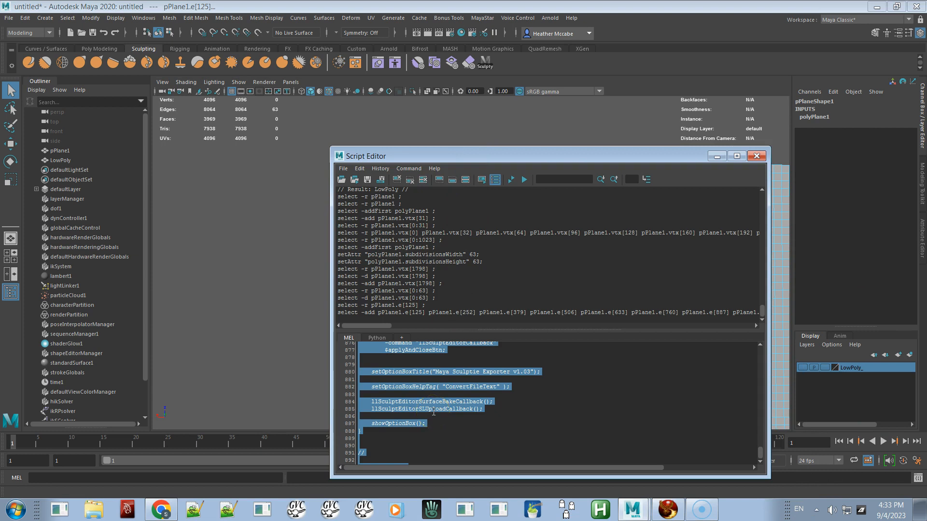
key(Delete)
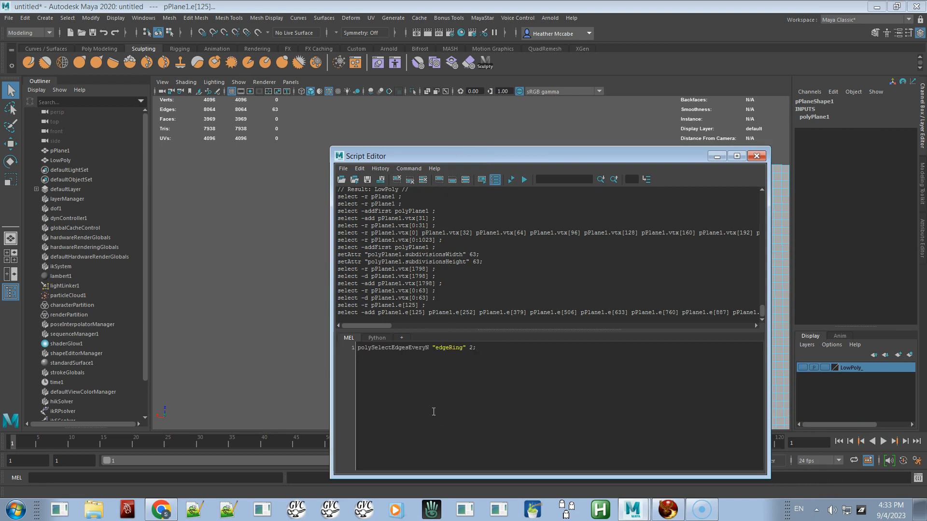
key(ctrl+a)
click(345, 161)
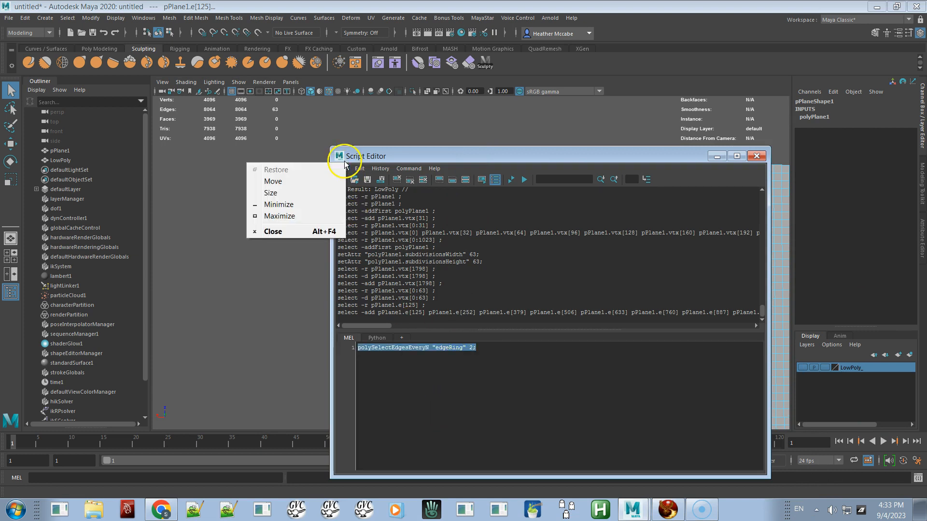
click(343, 164)
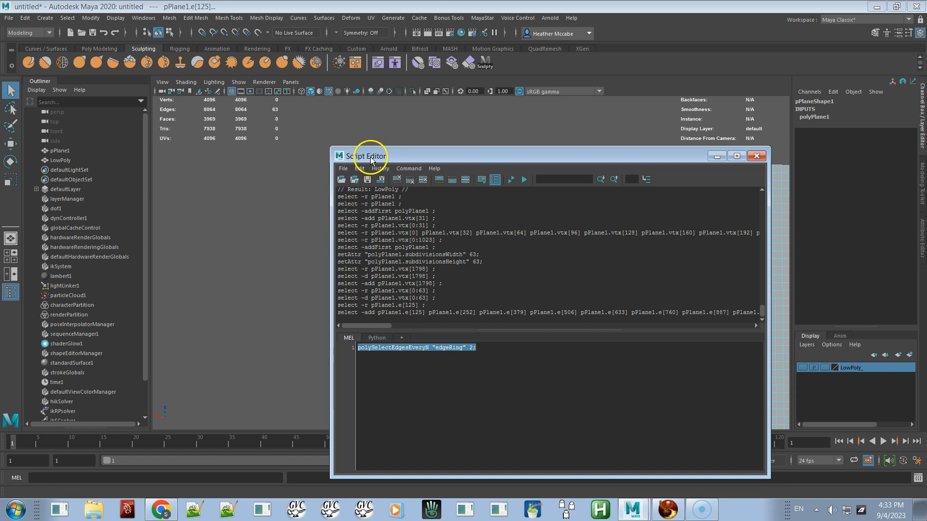
click(341, 169)
click(358, 212)
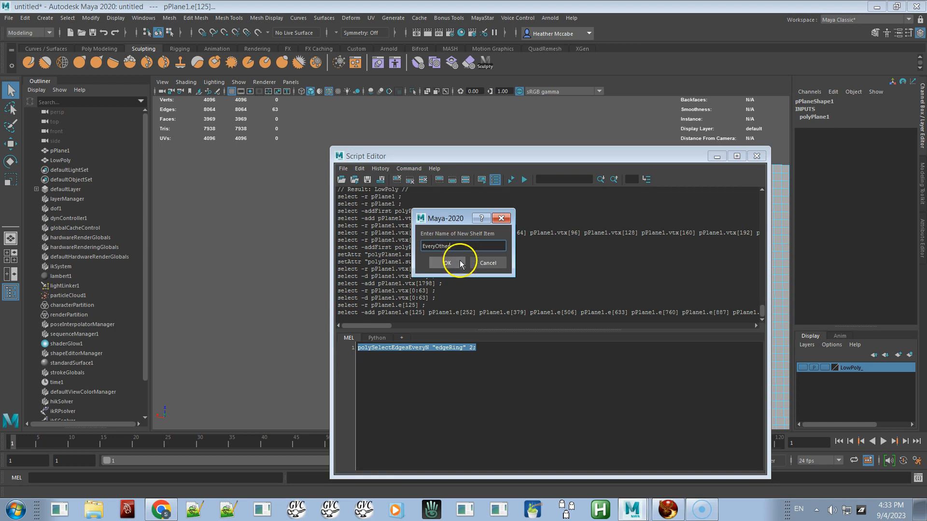
click(446, 263)
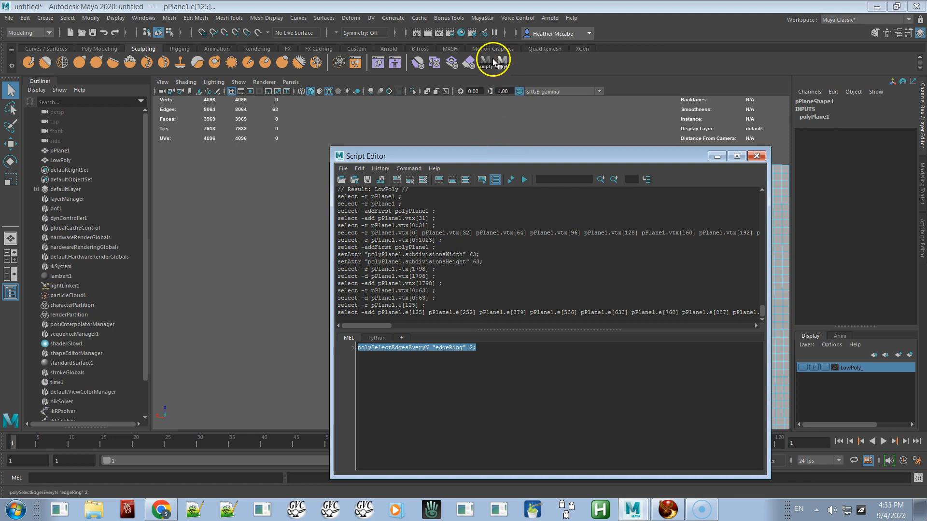
drag(639, 156, 926, 203)
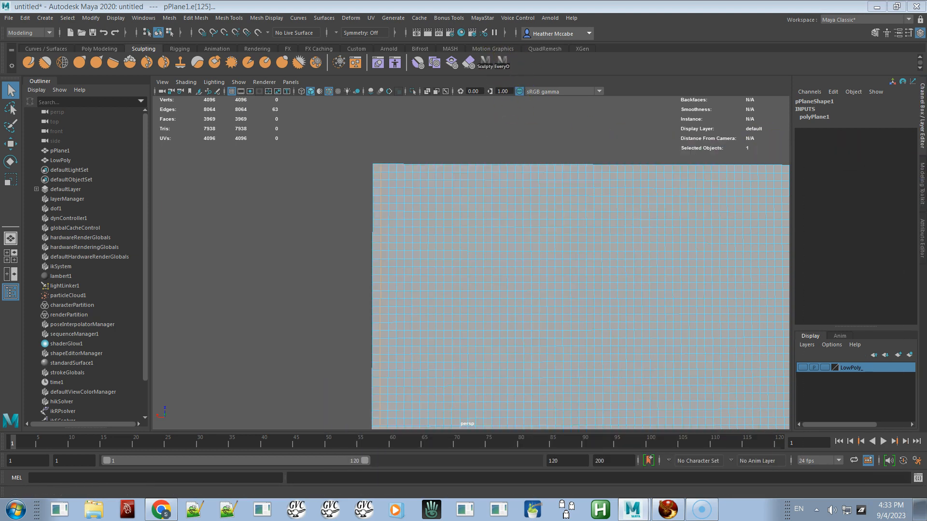
Step: Run the EveryOther shelf button to select every second edge ring and switch to the Move tool
click(503, 66)
alt+middle_drag(690, 212, 584, 239)
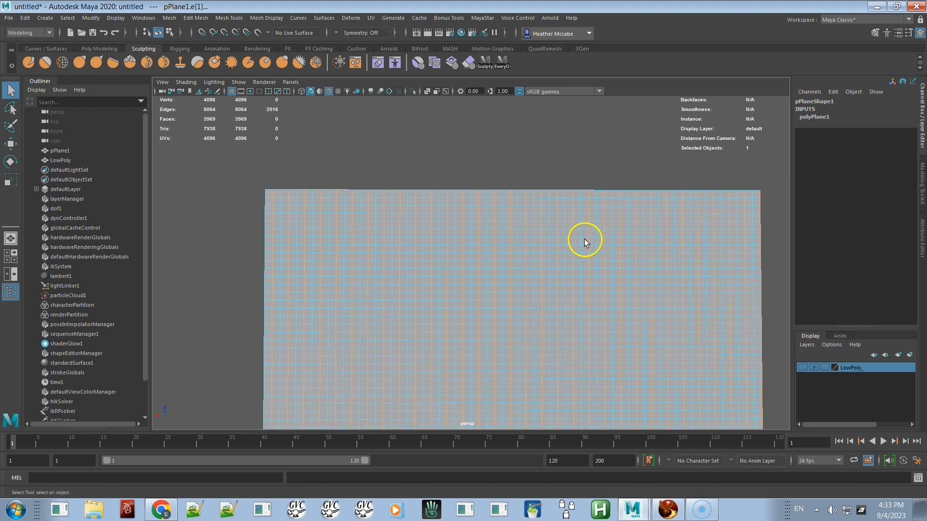
key(w)
alt+middle_drag(597, 288, 602, 234)
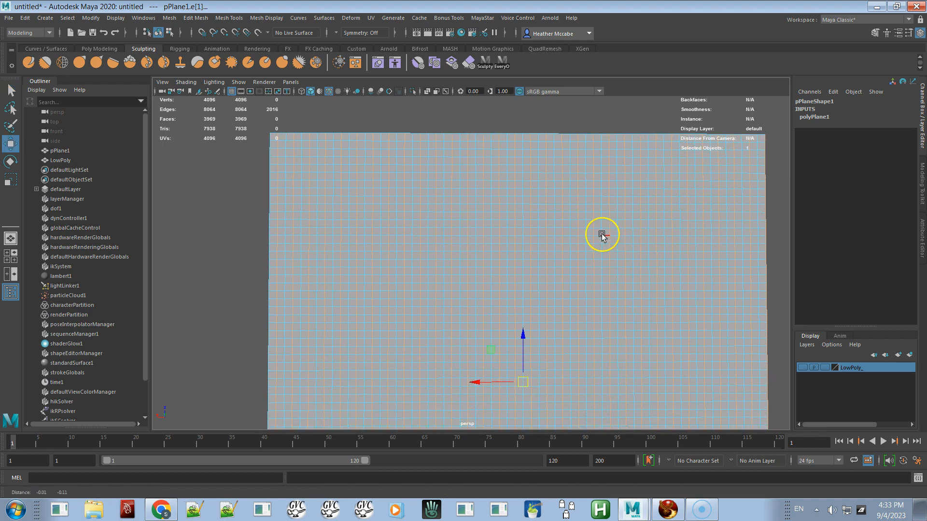
Step: Snap the Move tool pivot to the plane's top-left corner vertex
key(d)
key(v)
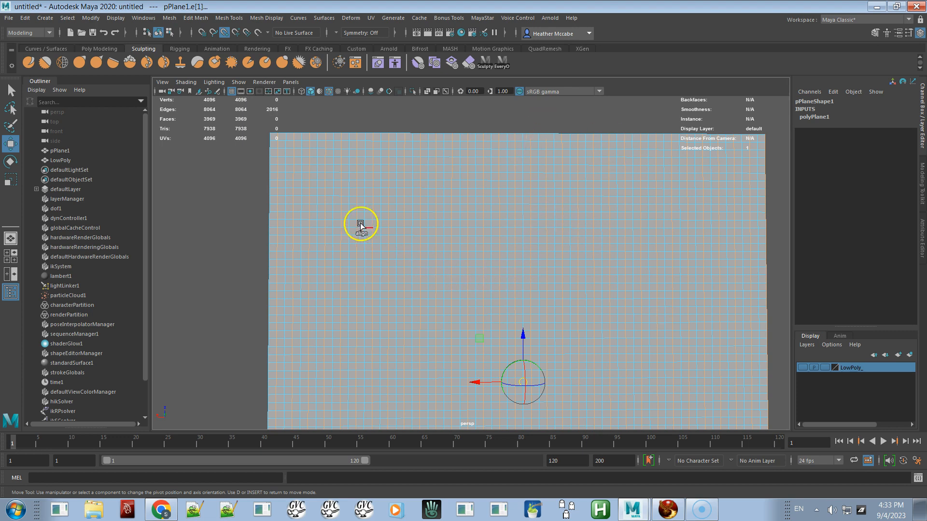
middle_drag(283, 132, 589, 343)
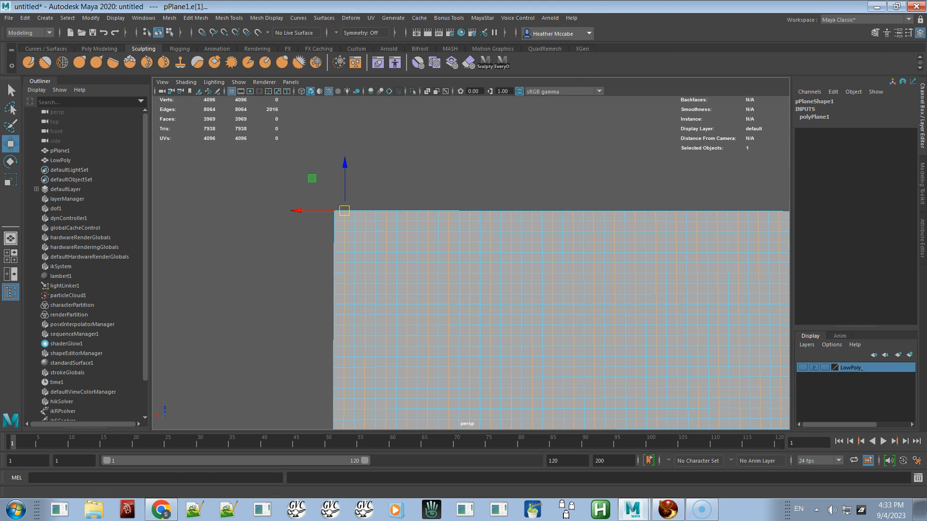
Step: Open and dock the Move tool settings and expand the Move Snap Settings section
click(908, 33)
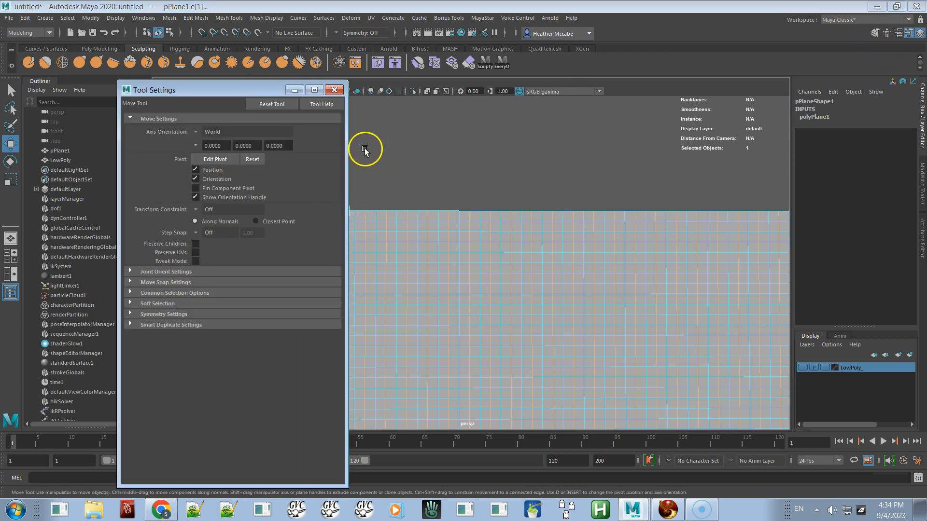
drag(196, 93, 80, 83)
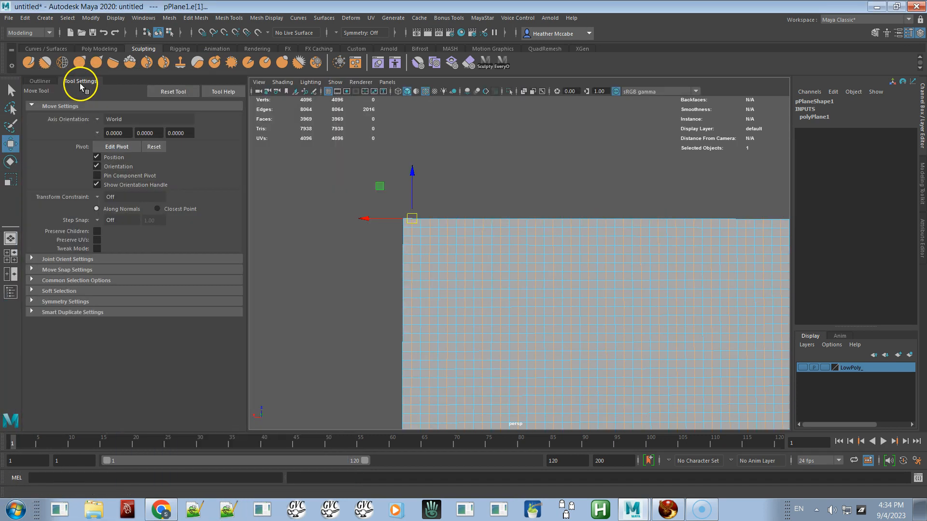
click(32, 270)
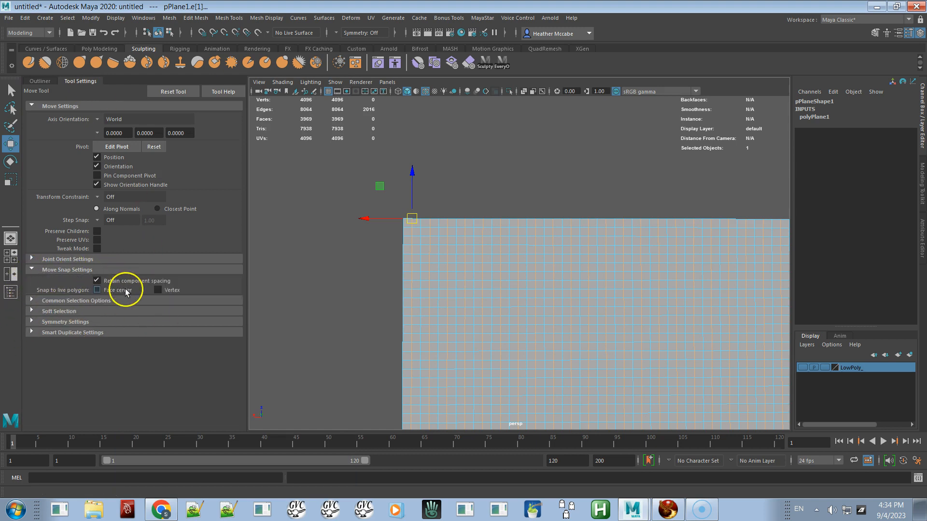
Step: Try to move the selected edges with vertex snapping at the plane's corner
key(v)
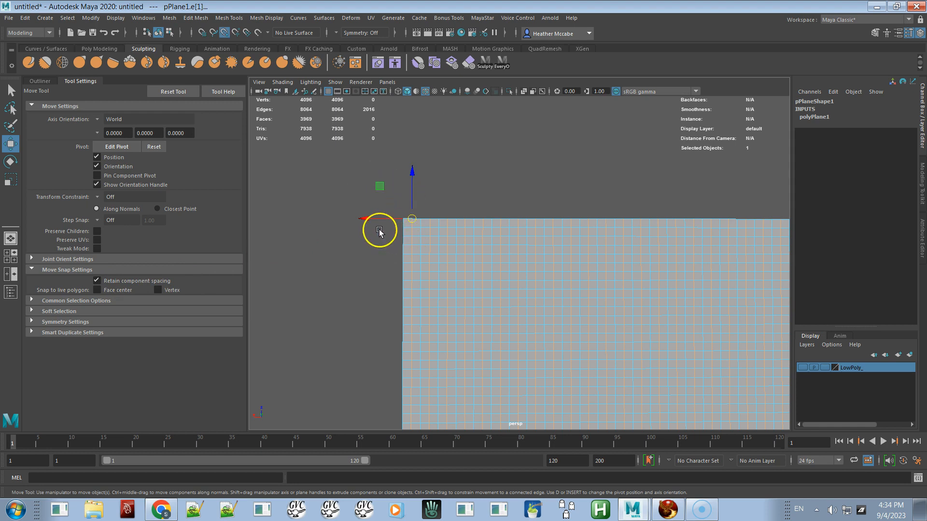
mouse_move(396, 218)
mouse_down()
mouse_move(375, 217)
mouse_move(393, 223)
mouse_up()
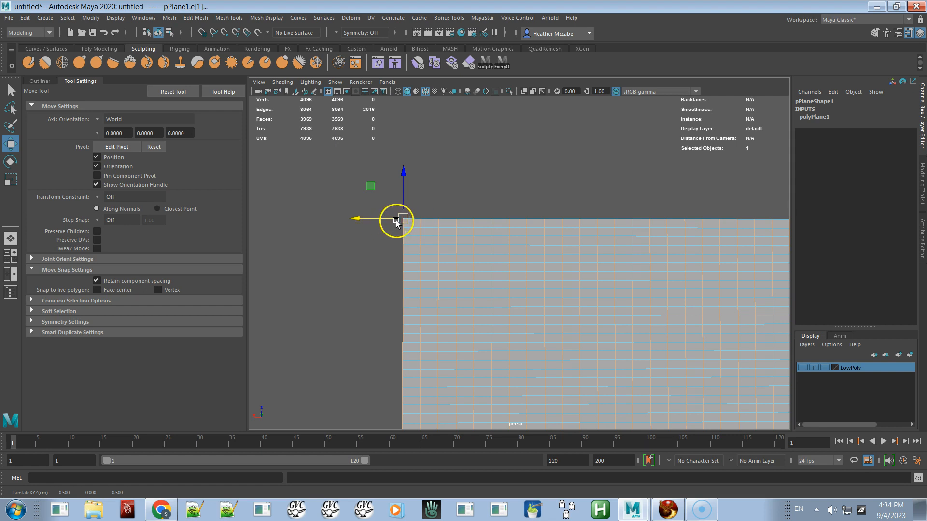
right_drag(416, 231, 370, 228)
drag(408, 226, 407, 223)
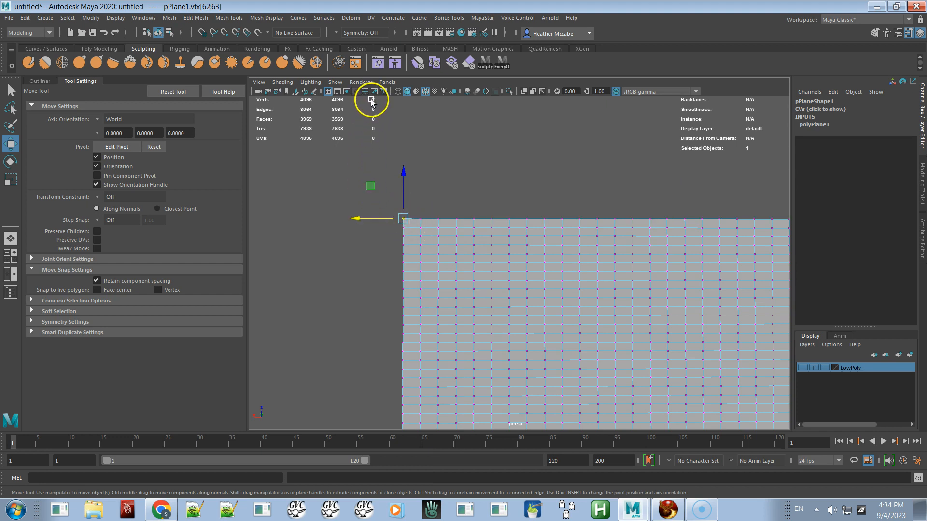
right_drag(431, 245, 416, 218)
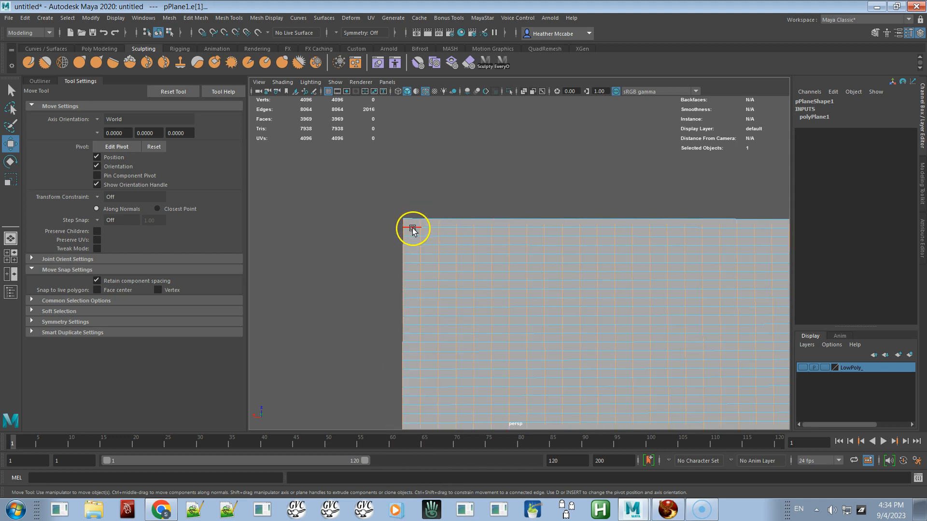
Step: Select the edge loop just below the top edge and run the EveryOther shelf button again
double_click(413, 227)
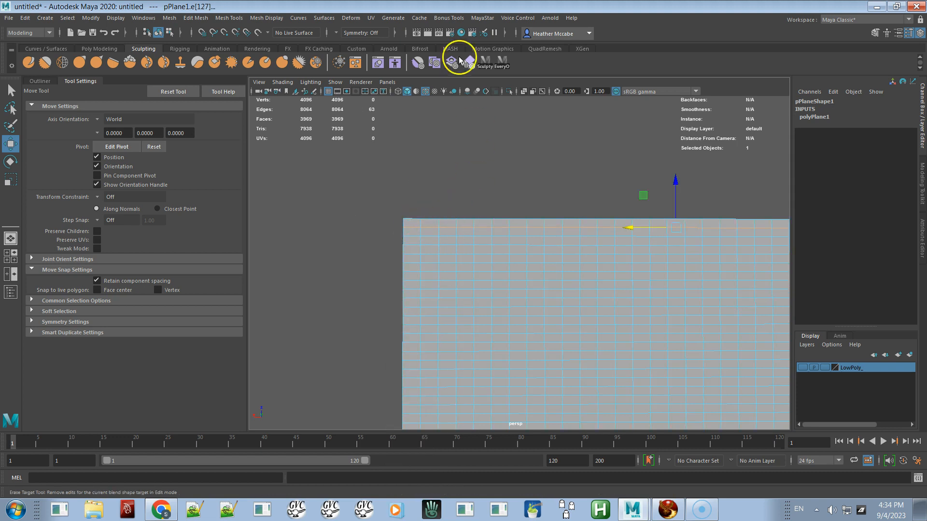
click(502, 65)
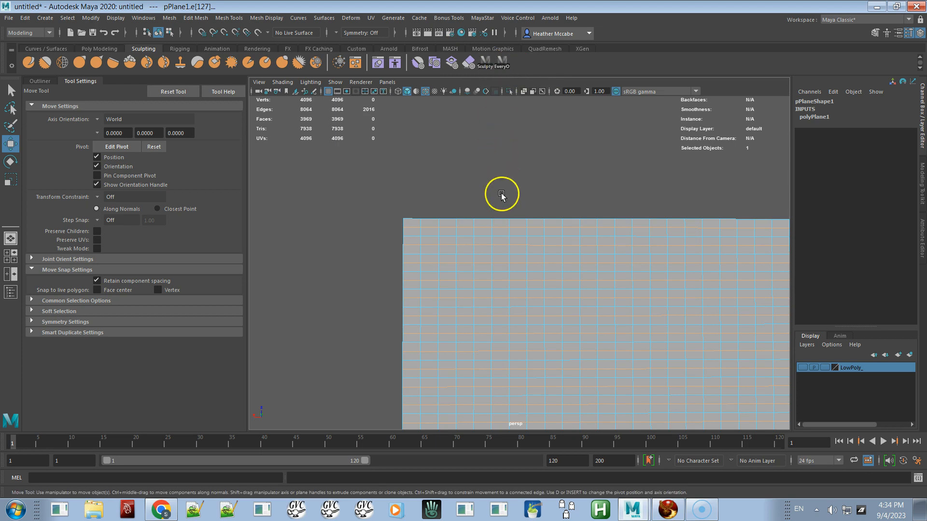
alt+right_drag(550, 302, 474, 280)
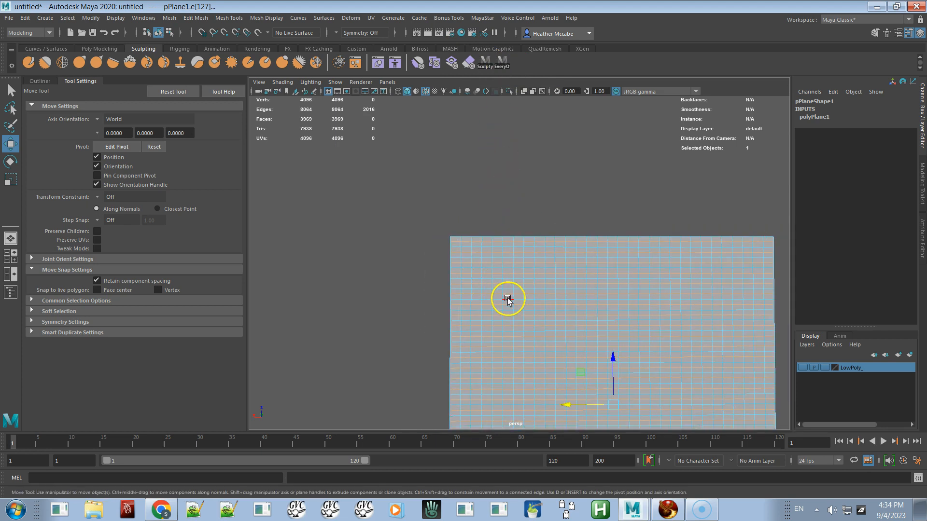
Step: Snap the Move tool pivot to the plane's top-left corner vertex
key(d)
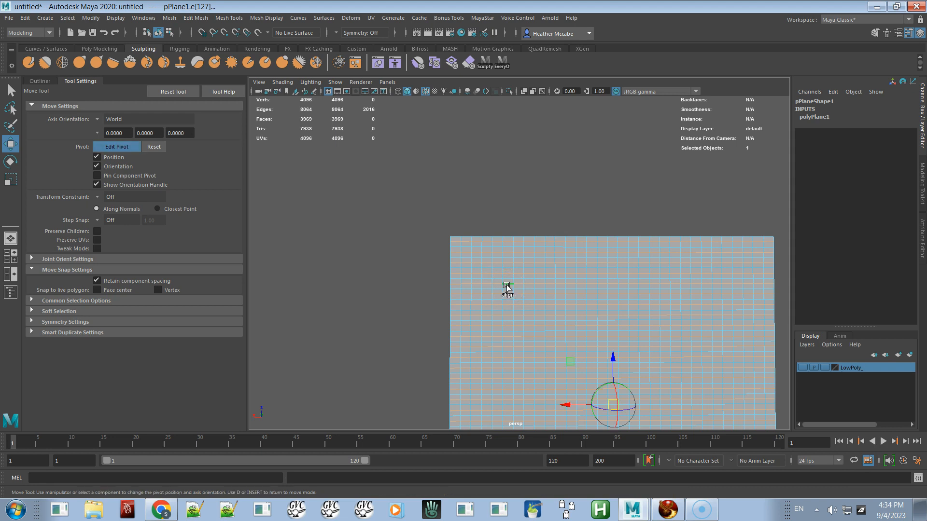
key(v)
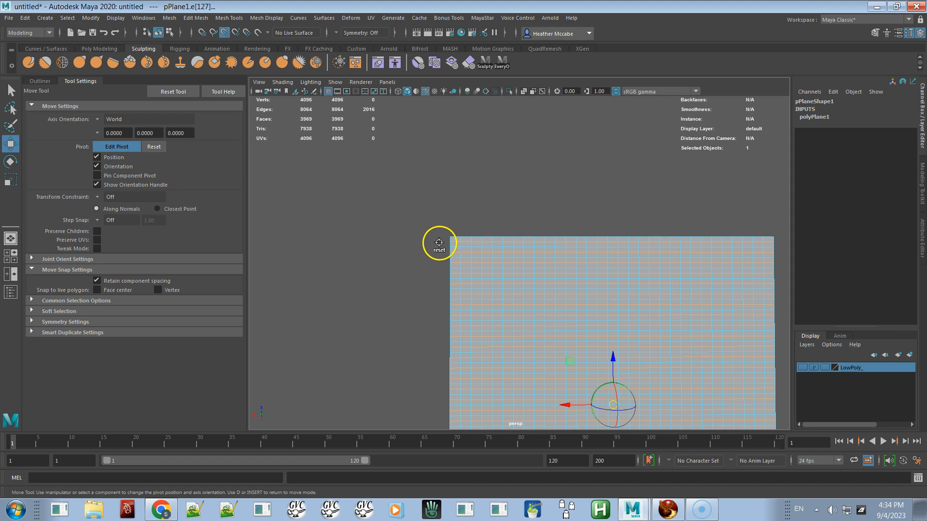
click(454, 242)
drag(455, 242, 450, 242)
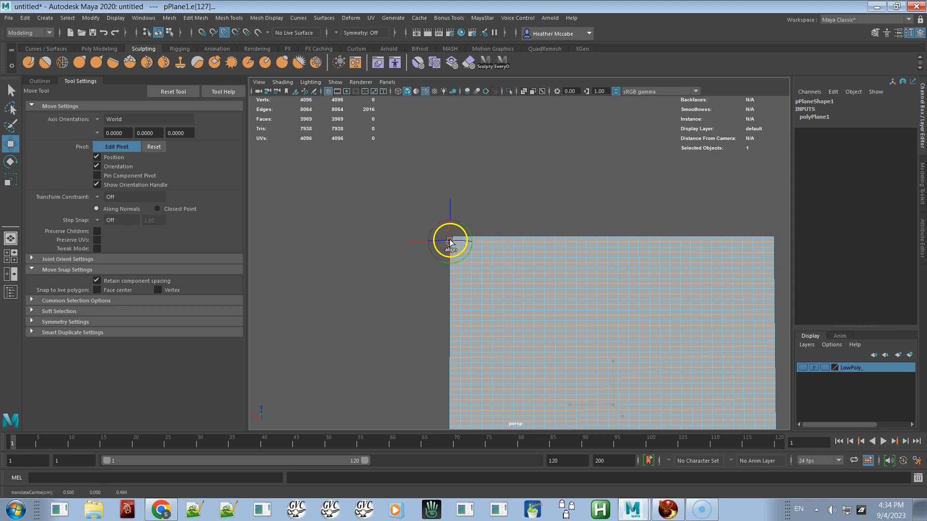
alt+right_drag(484, 259, 590, 324)
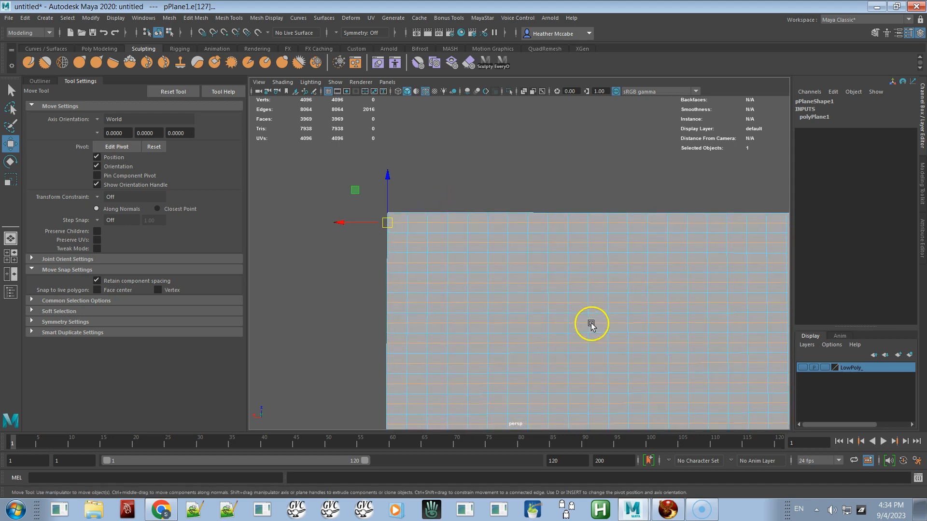
Step: Move the selected alternate edges upward with vertex snapping
key(v)
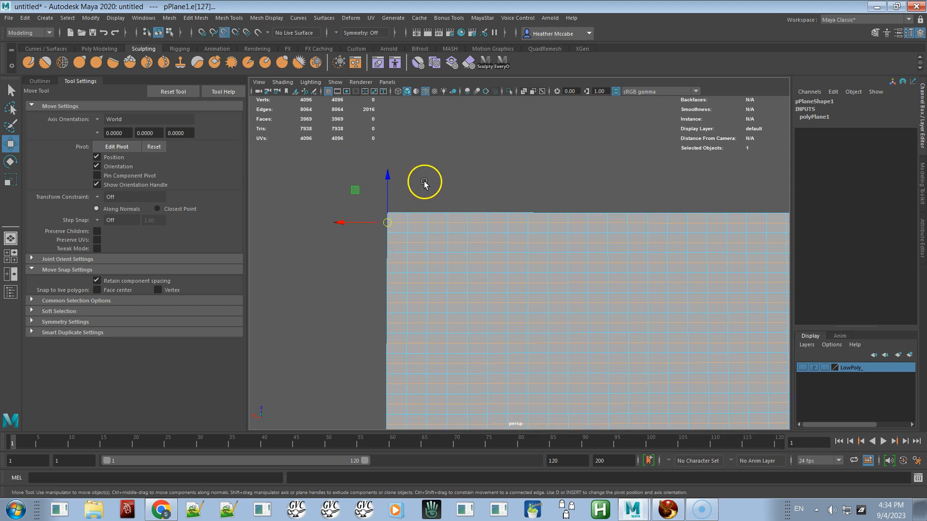
drag(391, 205, 388, 197)
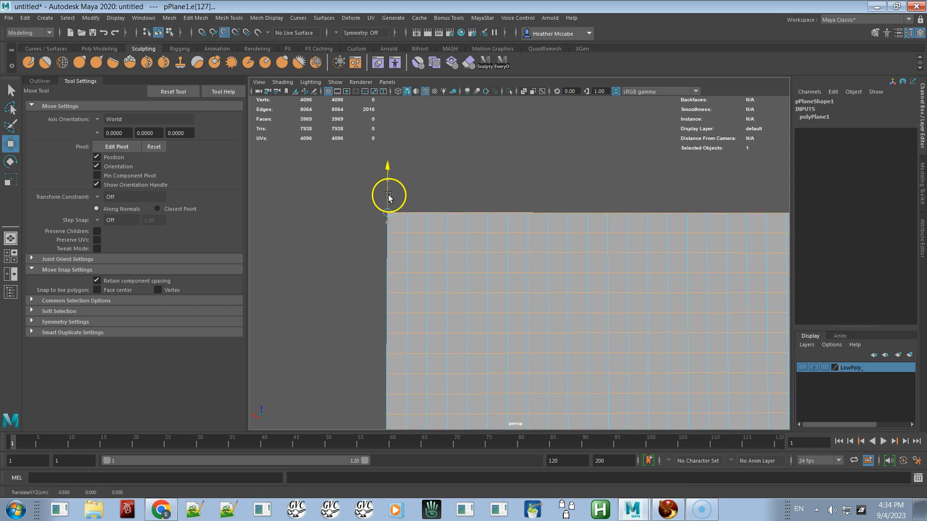
scroll(570, 295, down, 2)
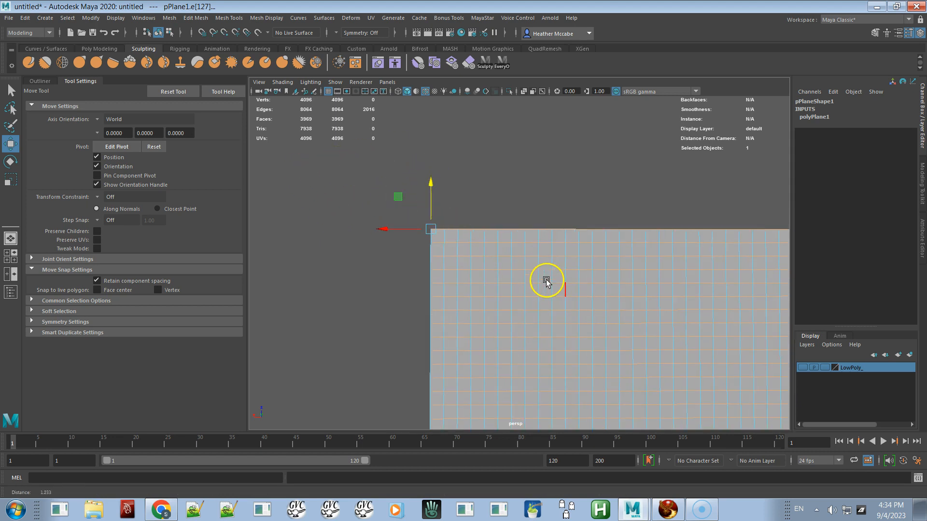
Step: Inspect the vertex positions along the plane's top edge and top corner
right_drag(553, 246, 503, 246)
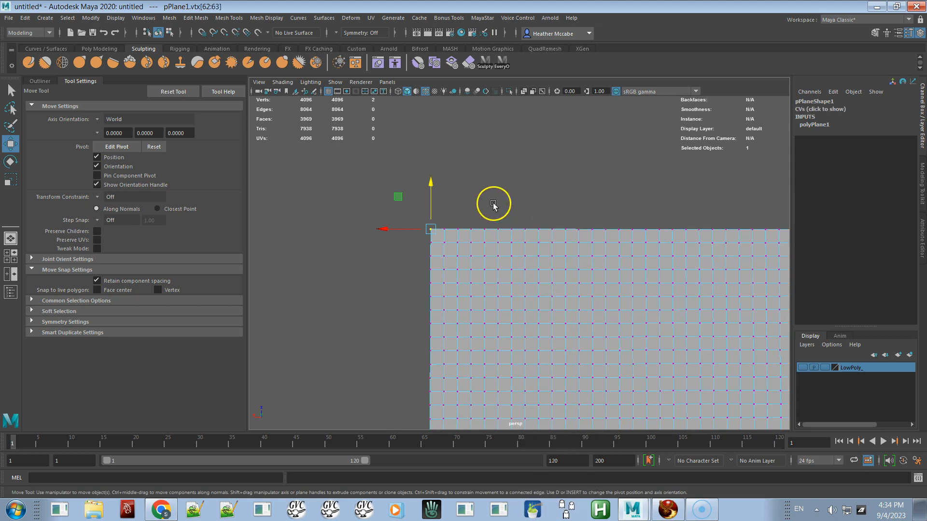
drag(421, 203, 436, 239)
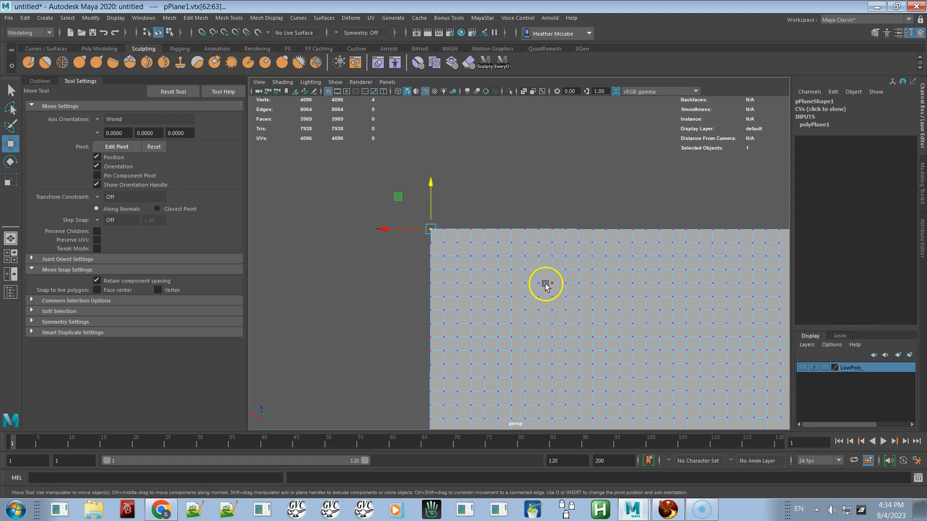
scroll(526, 222, down, 4)
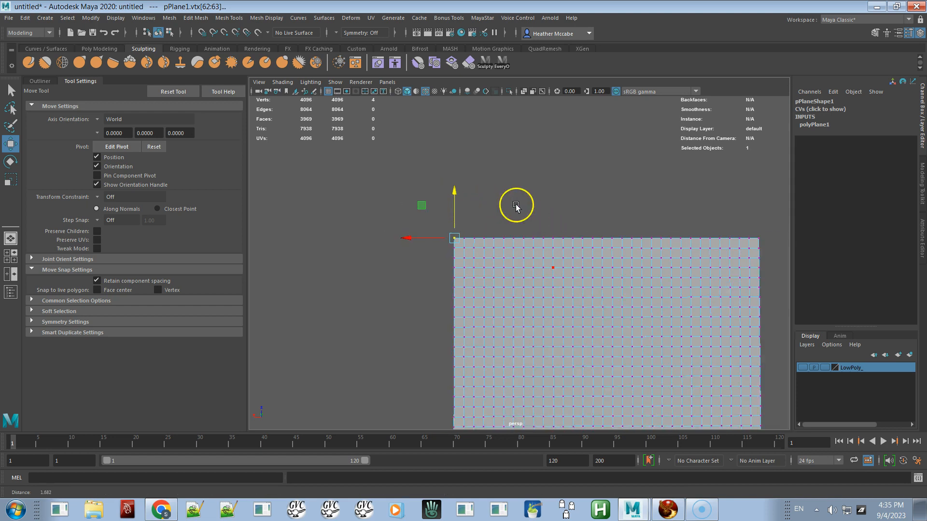
drag(419, 206, 724, 246)
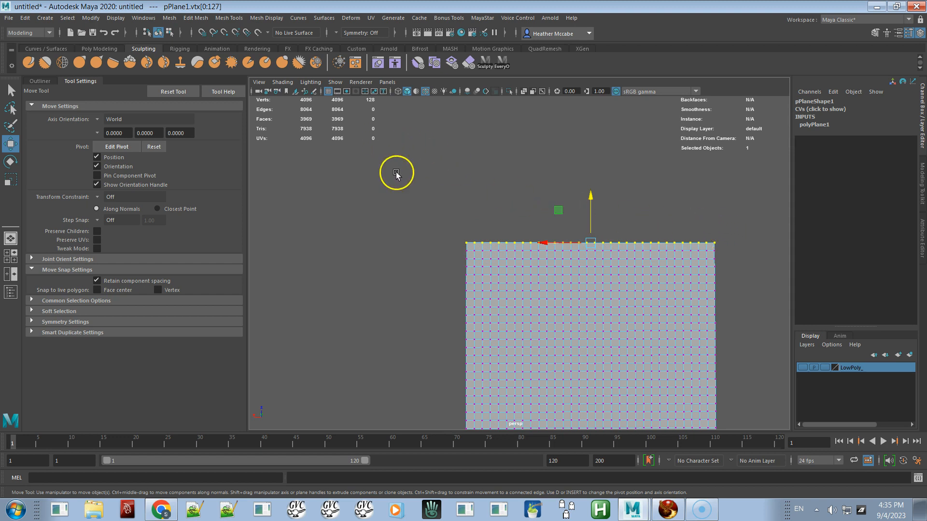
drag(442, 219, 472, 247)
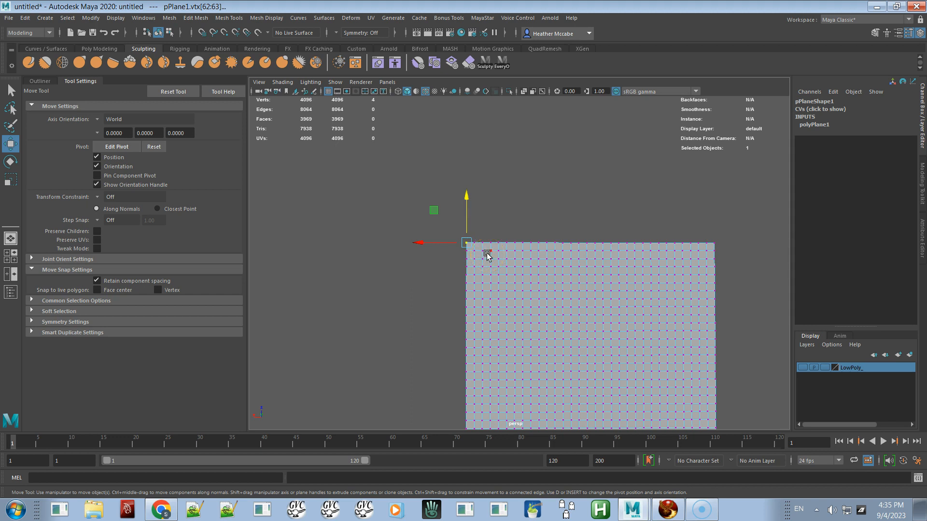
drag(488, 254, 552, 207)
alt+right_drag(561, 232, 600, 277)
alt+middle_drag(600, 277, 536, 198)
alt+right_drag(536, 199, 513, 176)
right_drag(574, 272, 630, 222)
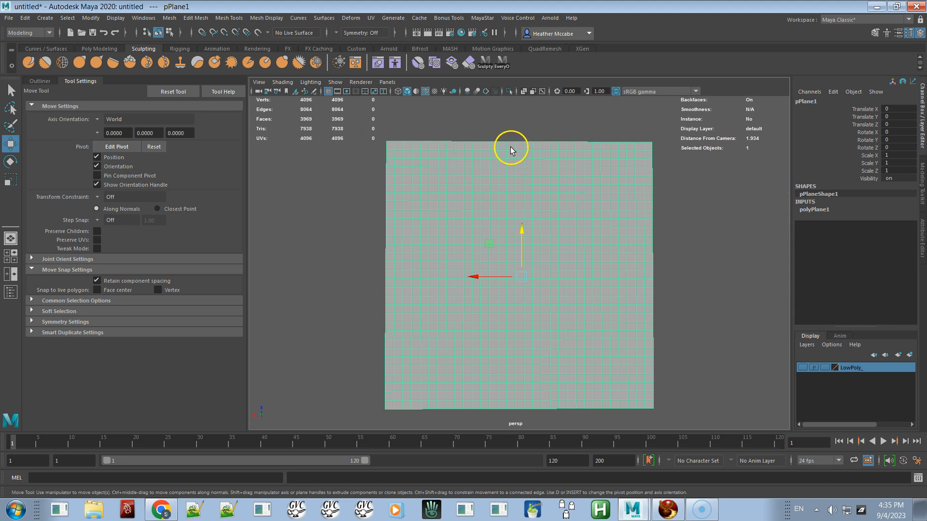
Step: Rename the subdivided plane Export_Sculpty
click(39, 81)
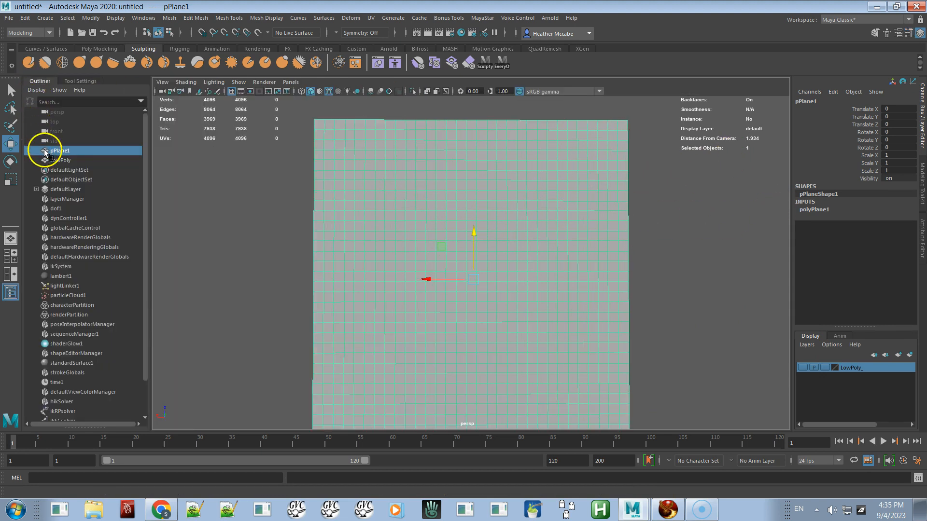
double_click(63, 151)
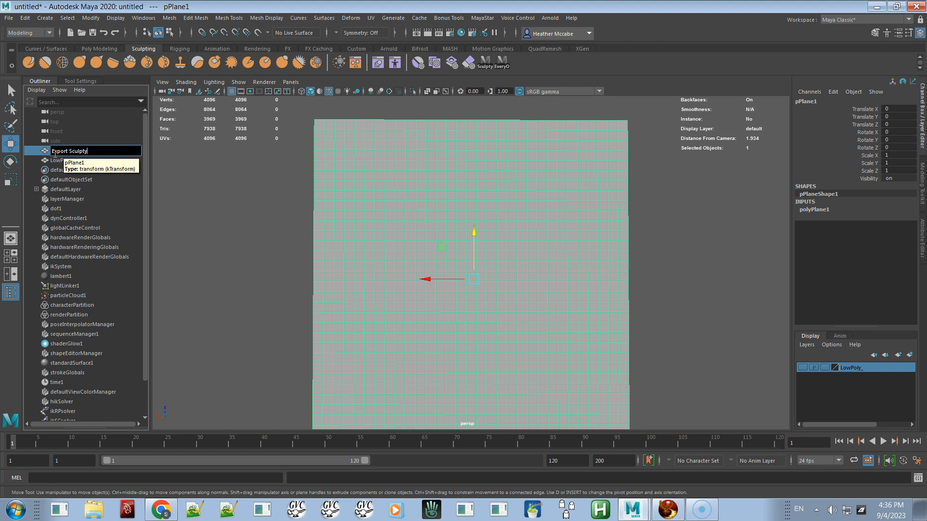
key(Return)
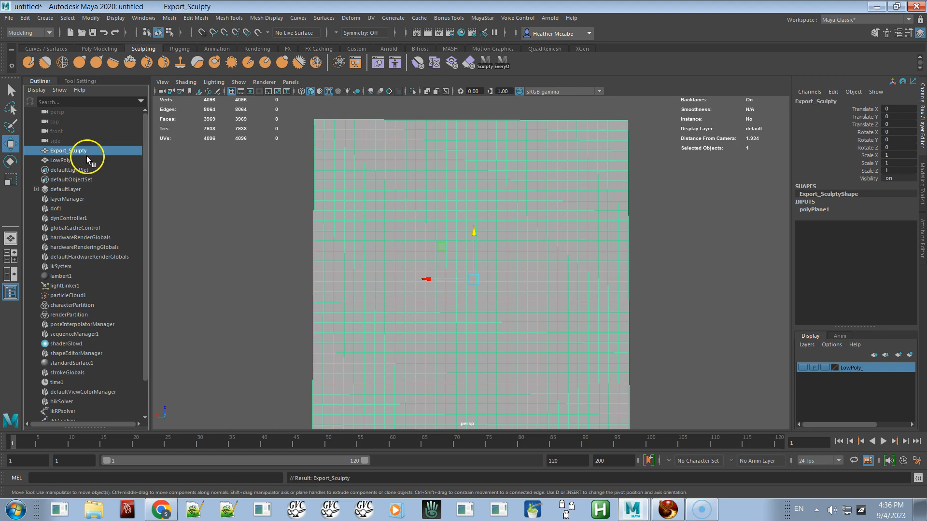
Step: Create a new display layer from the selected plane and name it Export_Sculpty_
click(911, 355)
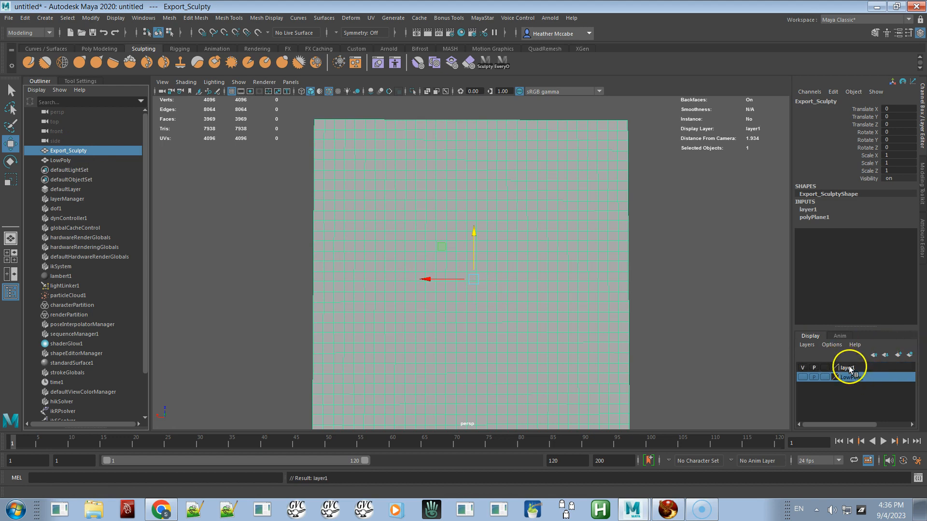
double_click(848, 369)
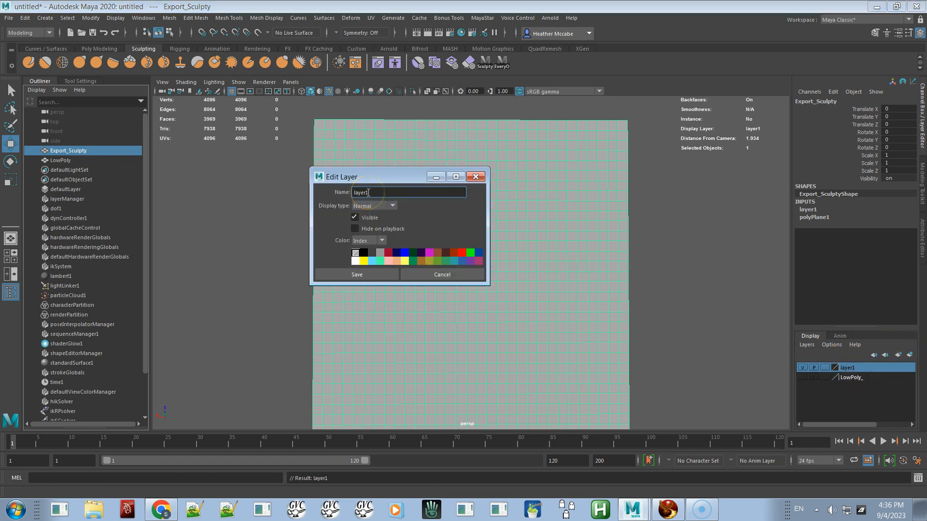
text(Export_Sculpty_)
click(370, 273)
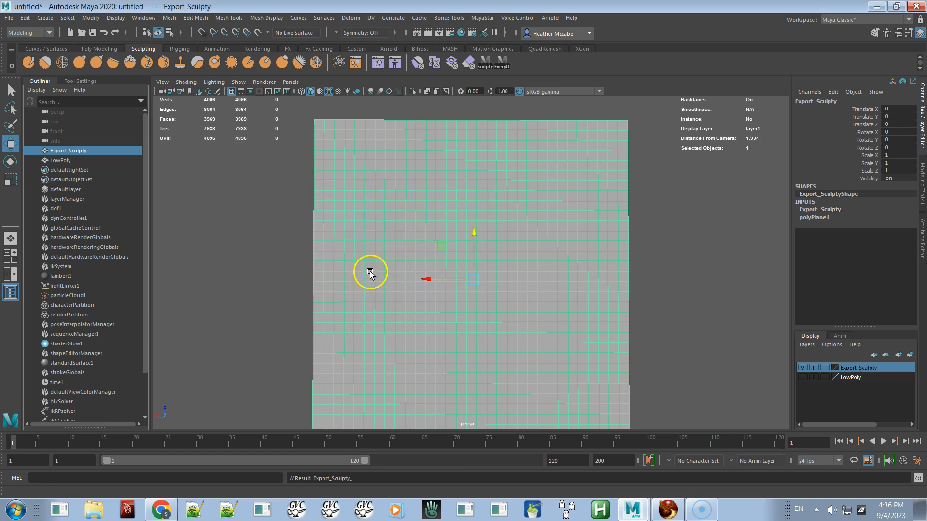
Step: Hide the Export_Sculpty_ layer, show the LowPoly layer, and select the LowPoly mesh's top corner vertex
click(803, 368)
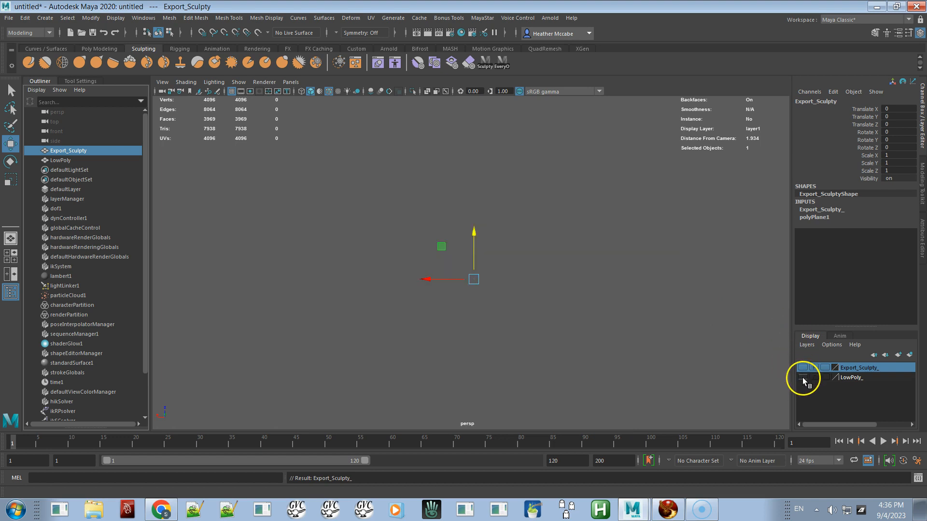
click(803, 377)
click(602, 324)
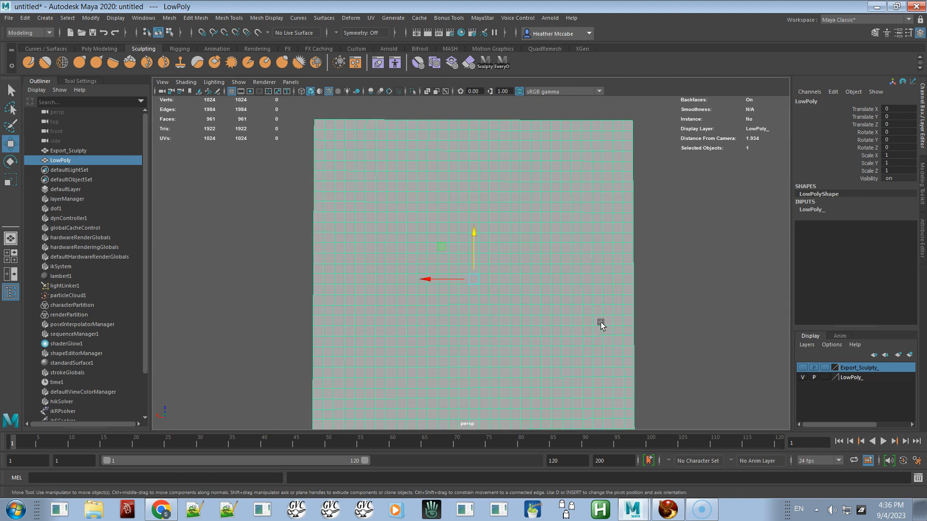
alt+drag(600, 306, 519, 327)
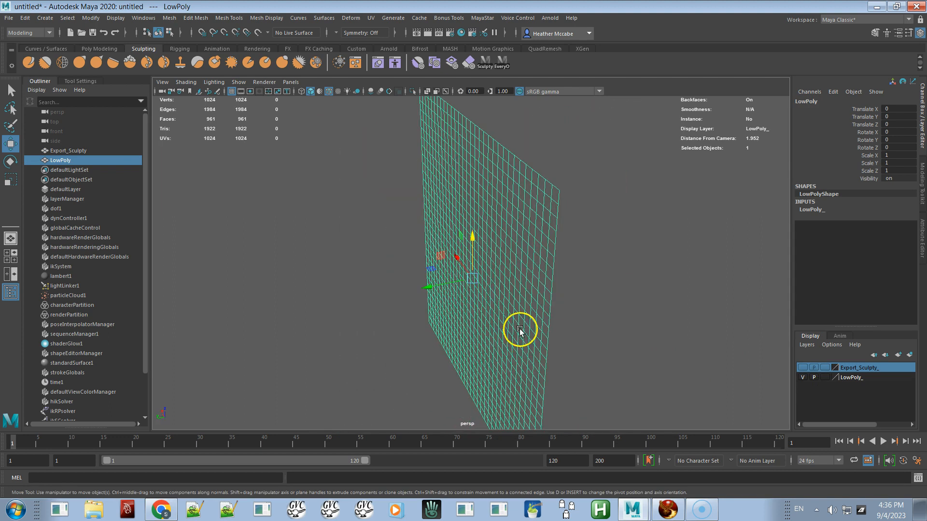
alt+drag(596, 360, 656, 346)
right_drag(548, 234, 554, 193)
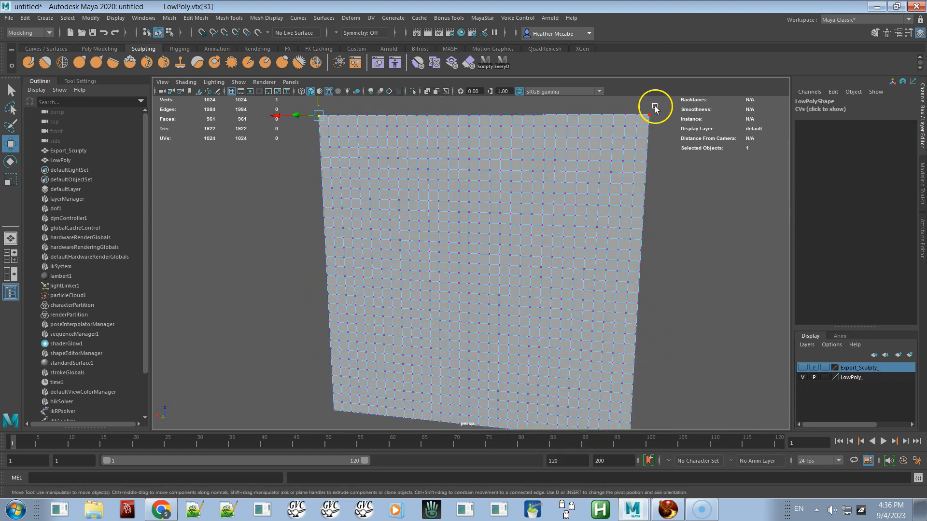
click(645, 117)
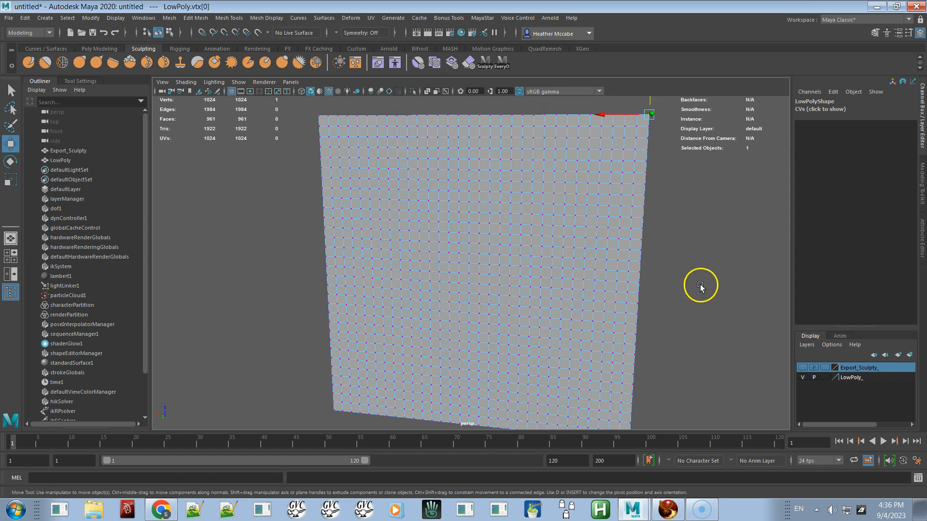
Step: Switch visibility back to the Export_Sculpty_ layer and select the plane's vertices at the top corner
click(802, 377)
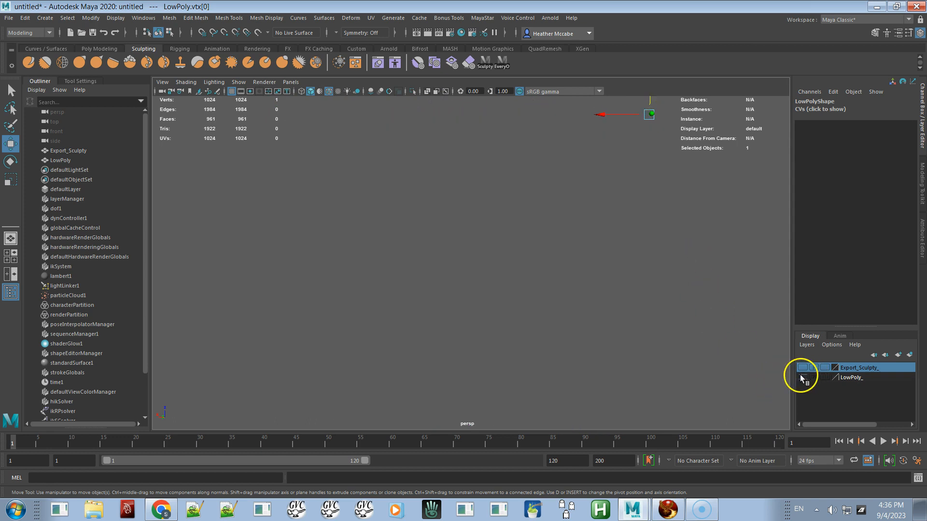
click(802, 368)
click(616, 239)
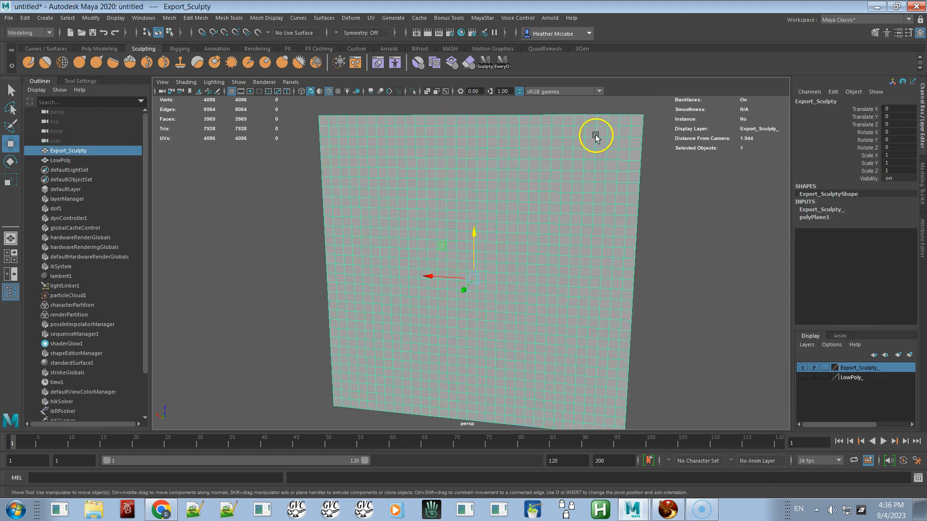
right_drag(602, 132, 574, 127)
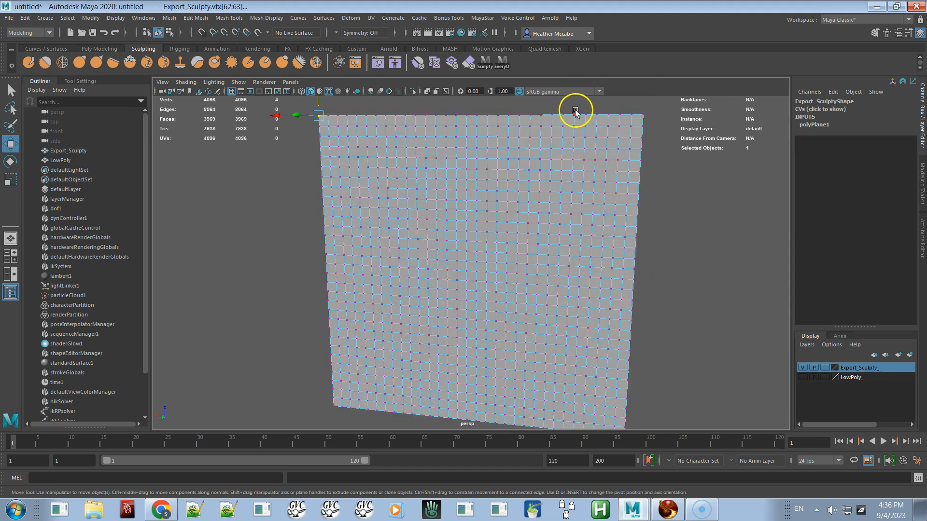
click(571, 116)
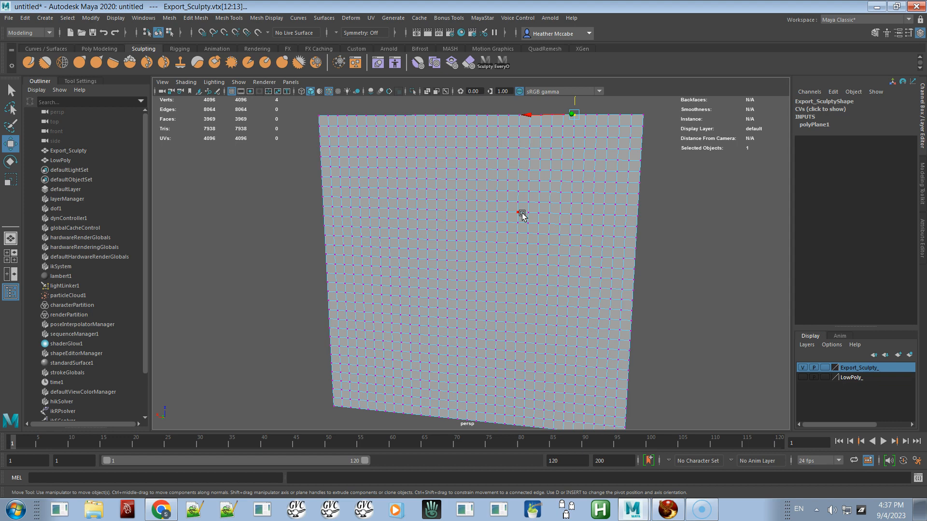
alt+drag(517, 210, 480, 242)
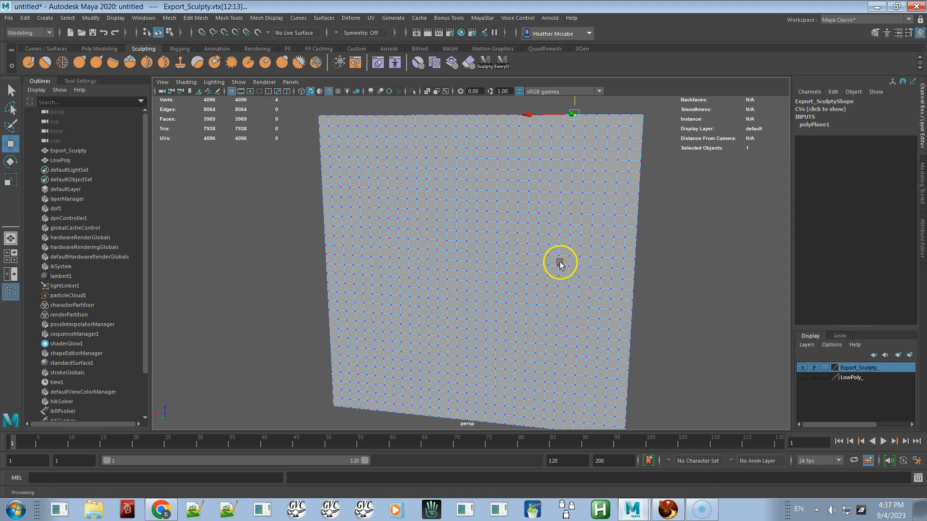
Step: Hide Export_Sculpty_, show LowPoly, and examine the LowPoly mesh from a wider view
click(803, 367)
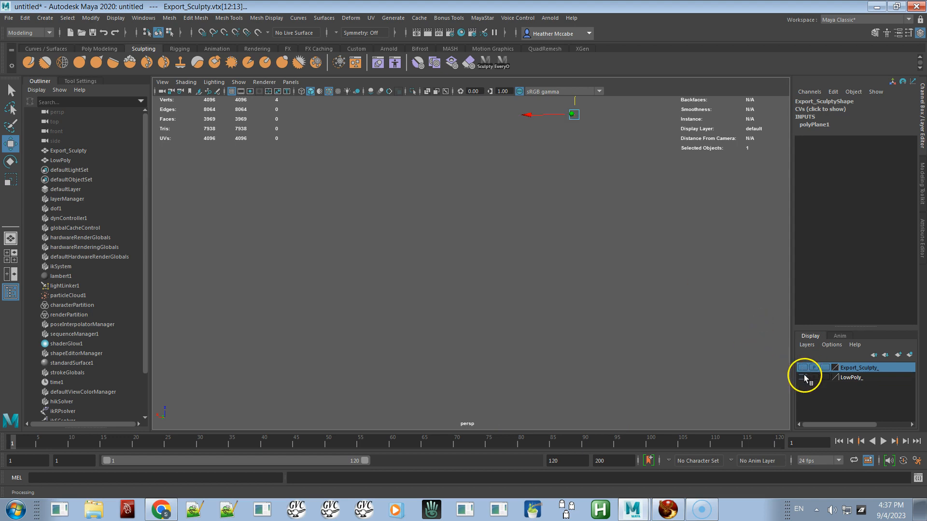
click(803, 377)
click(613, 288)
scroll(496, 216, down, 2)
alt+drag(496, 216, 396, 270)
alt+right_drag(403, 262, 343, 197)
alt+drag(348, 213, 451, 217)
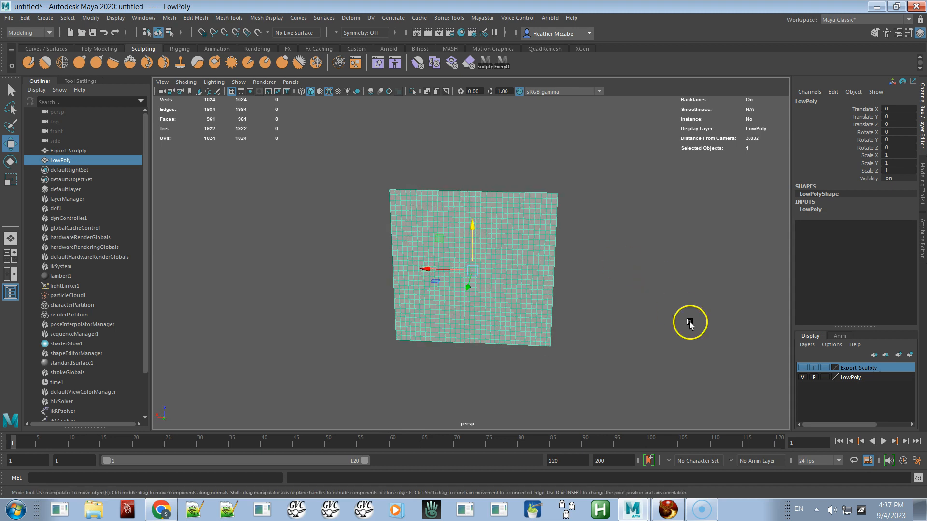
Step: Compare the two meshes by showing both layers and repeatedly toggling the LowPoly layer's visibility
click(802, 368)
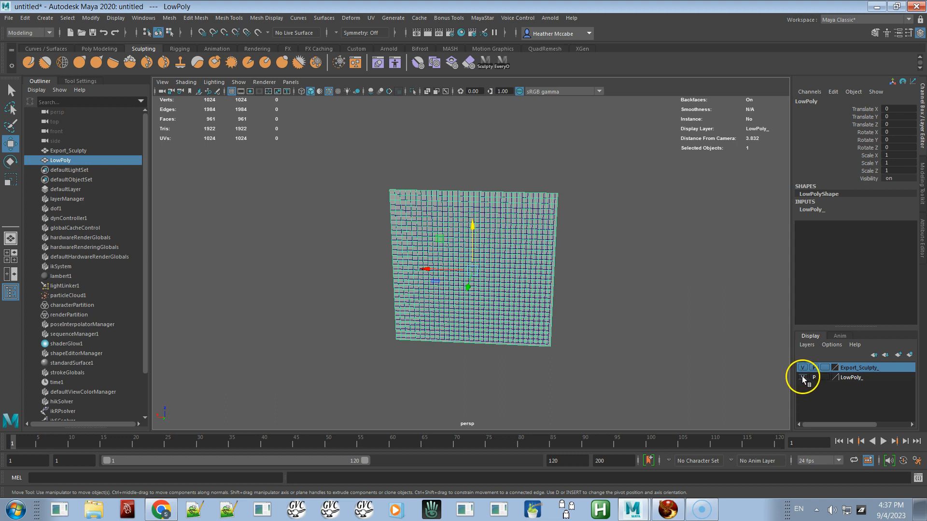
click(802, 377)
click(541, 268)
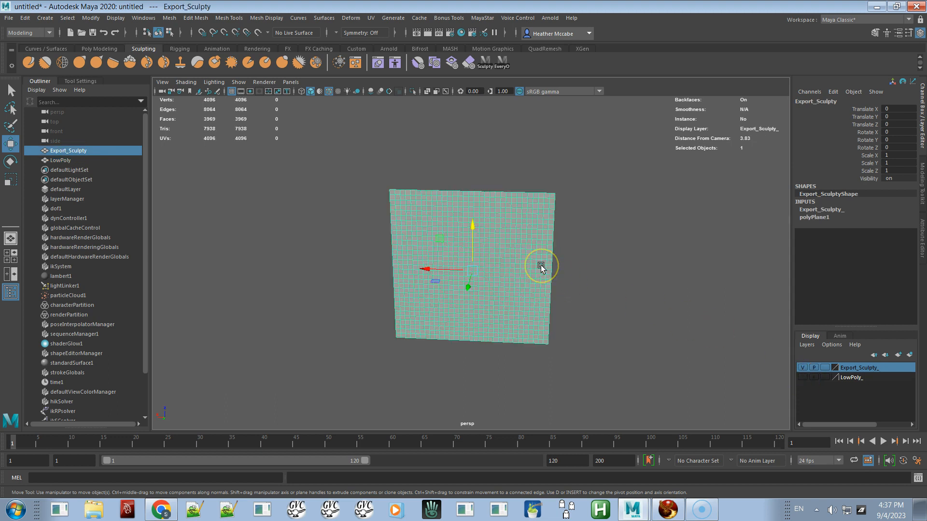
click(802, 378)
click(802, 378)
click(802, 377)
click(802, 378)
click(802, 378)
click(801, 377)
click(802, 377)
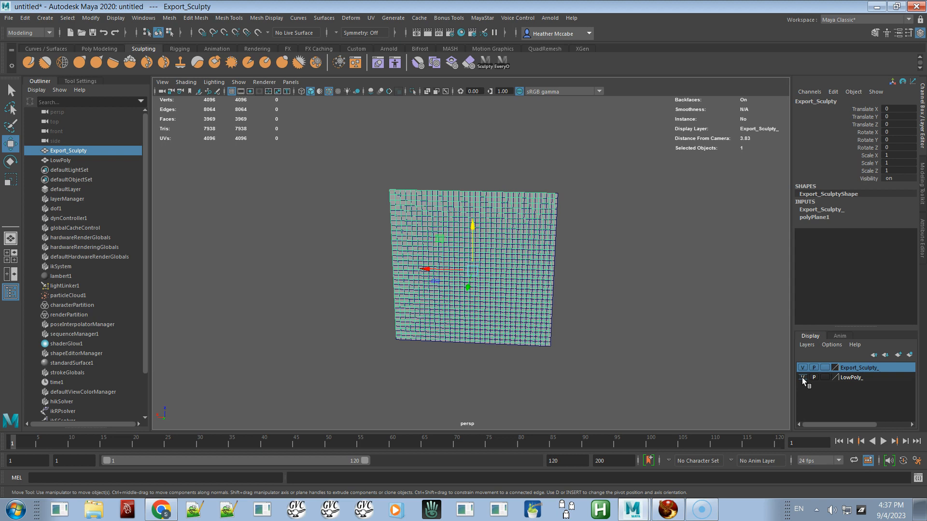
click(801, 378)
click(802, 377)
click(802, 377)
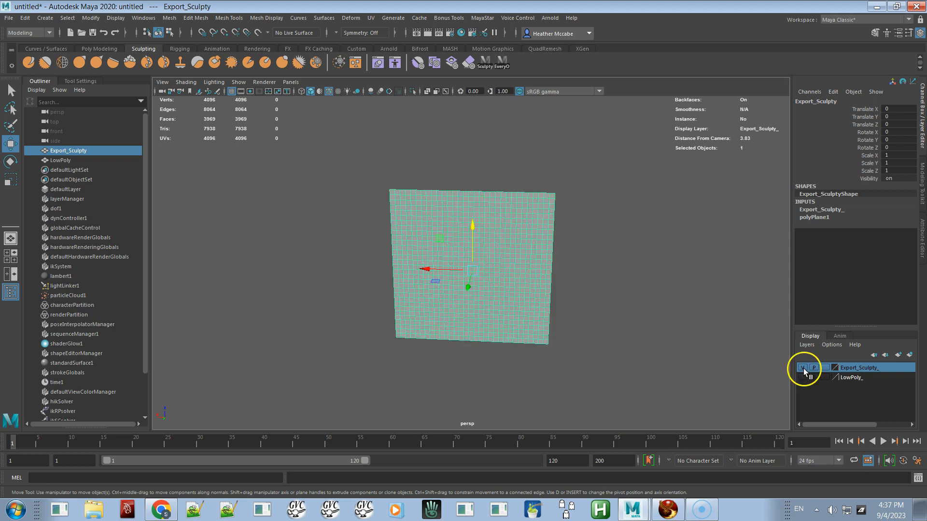
Step: Try deleting the Export_Sculpty plane and undo the deletion
click(625, 315)
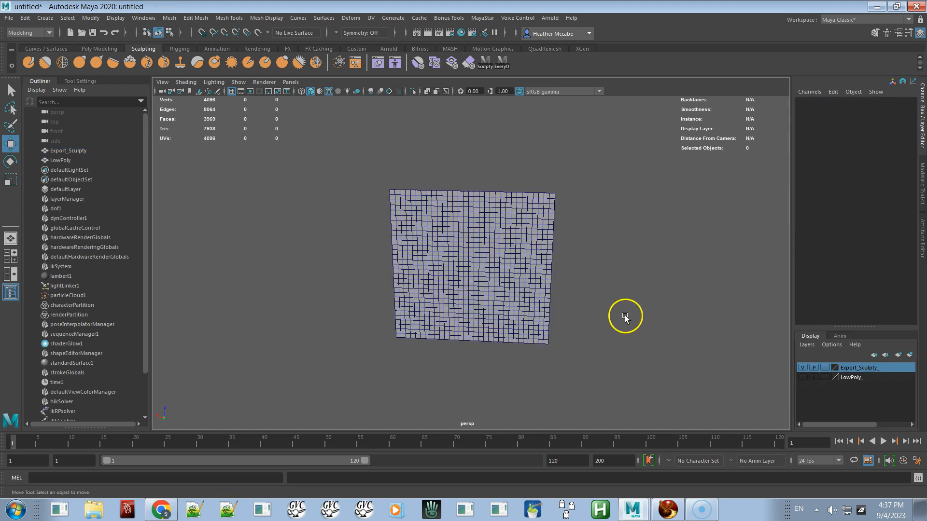
click(499, 293)
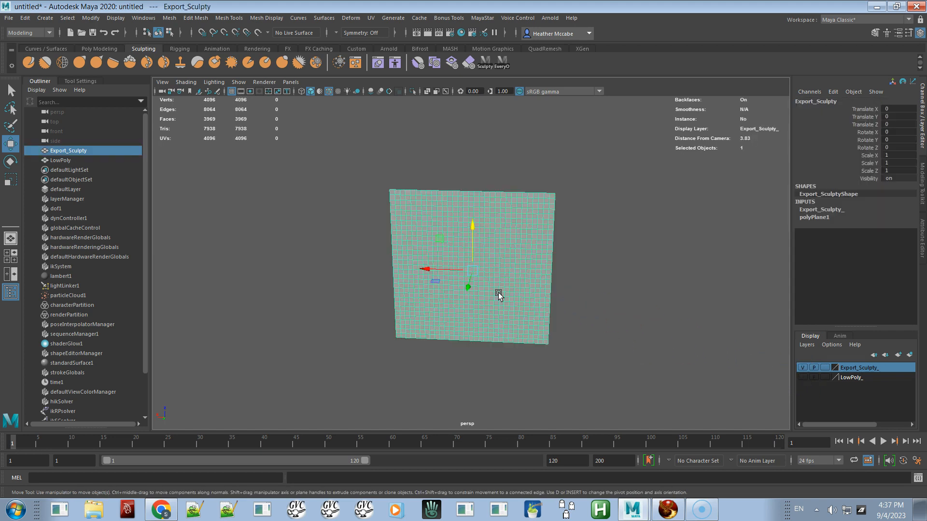
key(Delete)
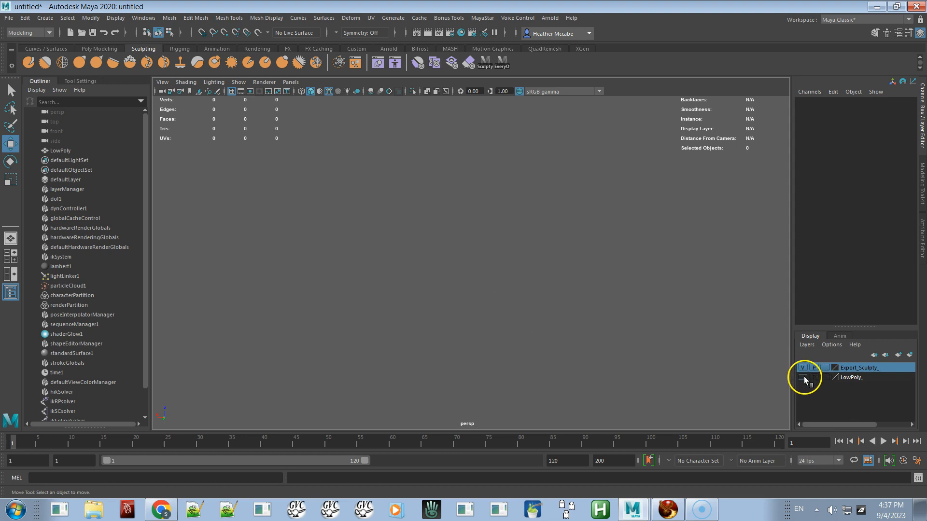
click(803, 377)
click(479, 300)
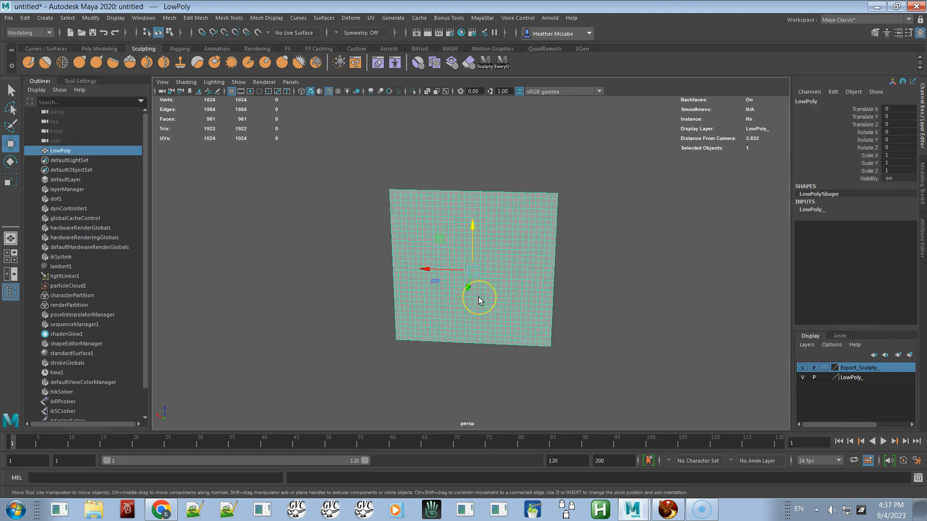
click(630, 285)
key(ctrl+z)
key(ctrl+z)
key(ctrl+z)
key(ctrl+z)
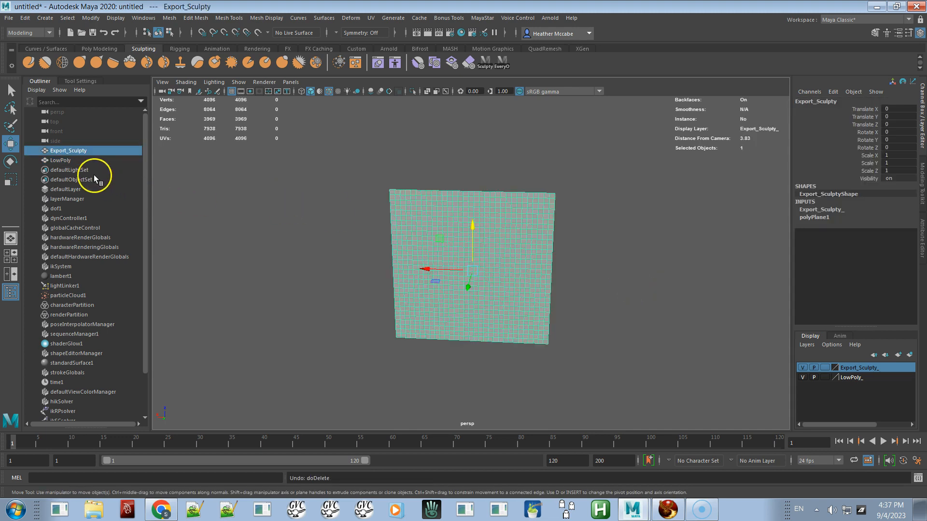
Step: Delete the LowPoly object and select the Export_Sculpty plane
click(89, 160)
key(Delete)
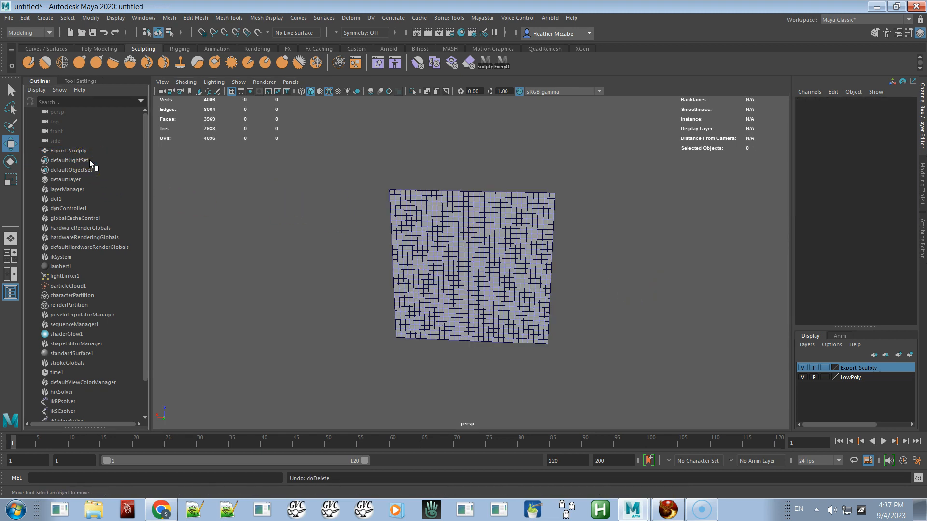
click(510, 273)
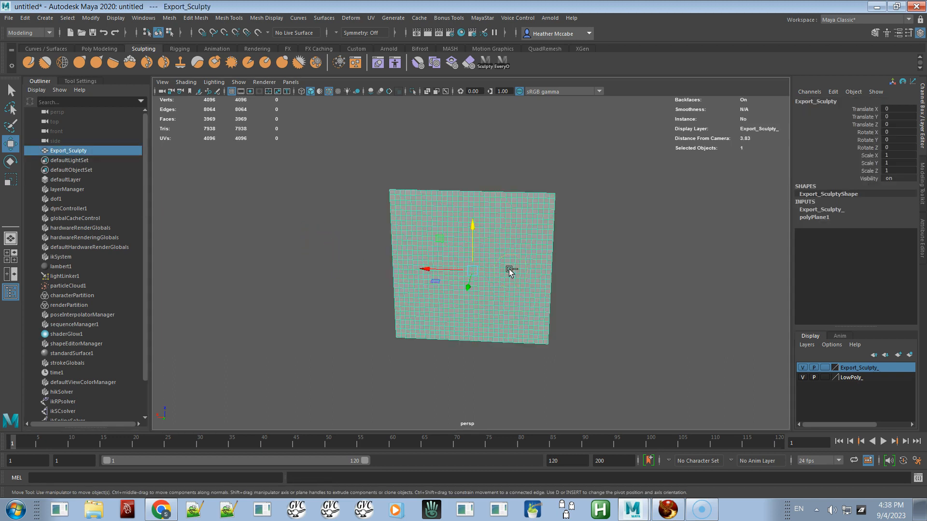
Step: Duplicate the Export_Sculpty plane and rename the copy LowPoly
key(ctrl+d)
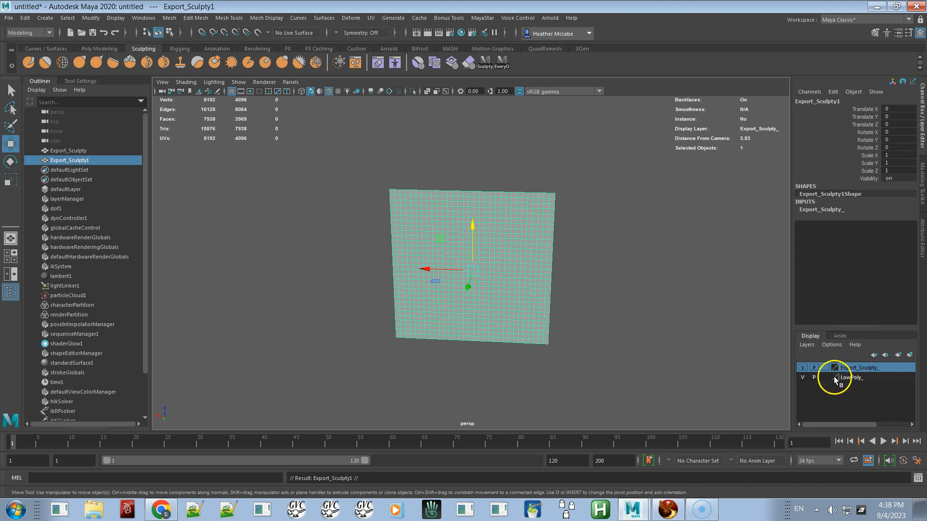
double_click(74, 161)
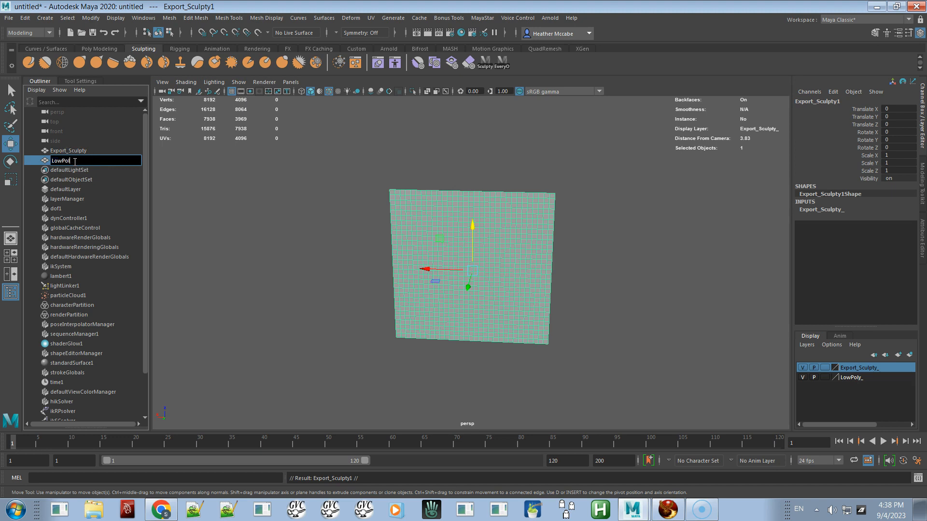
key(Return)
Step: Add the LowPoly object to the LowPoly_ display layer
drag(73, 161, 850, 377)
click(850, 377)
right_click(853, 380)
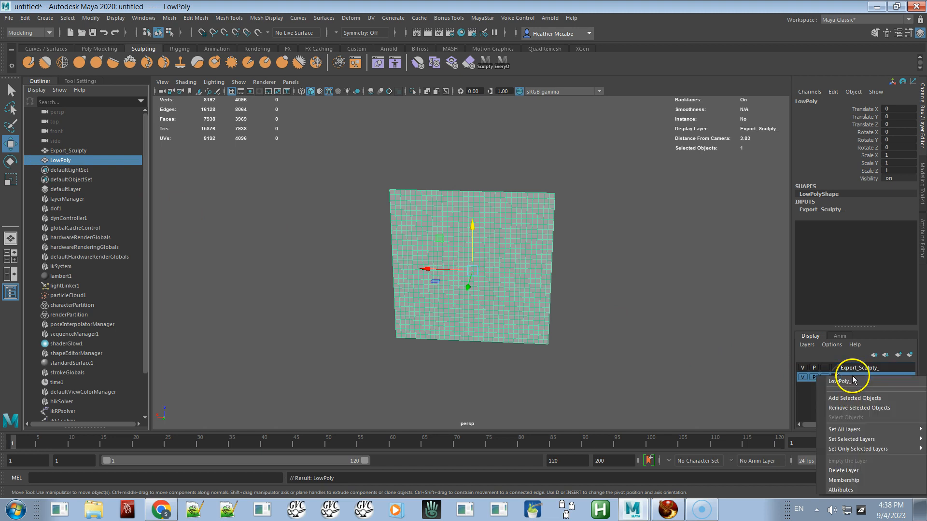
click(851, 399)
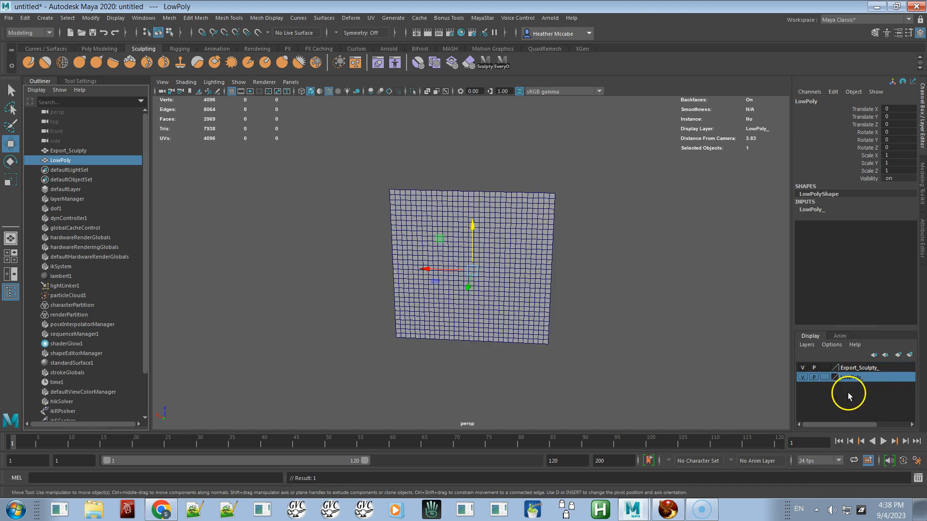
Step: Show only the LowPoly layer, select the LowPoly mesh and merge its vertices with a 0.01 distance threshold
click(802, 377)
click(802, 378)
click(530, 255)
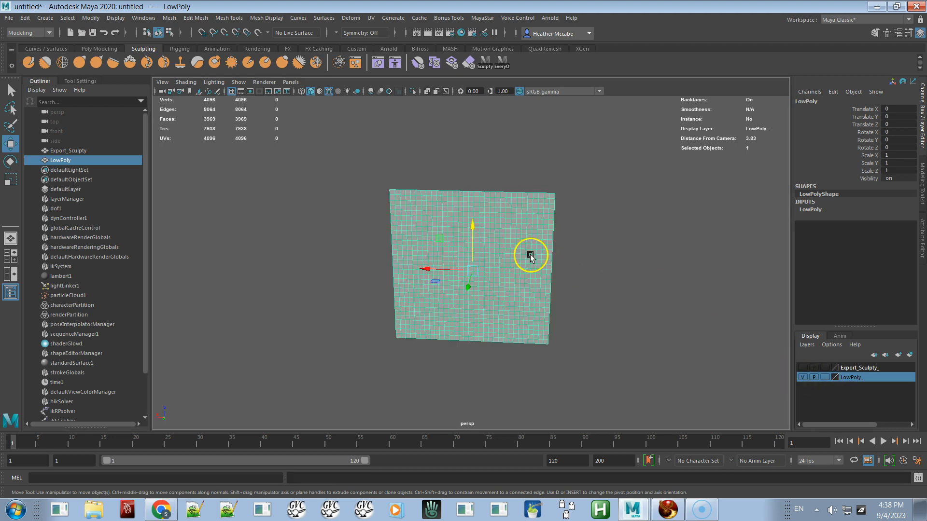
right_drag(437, 197, 403, 190)
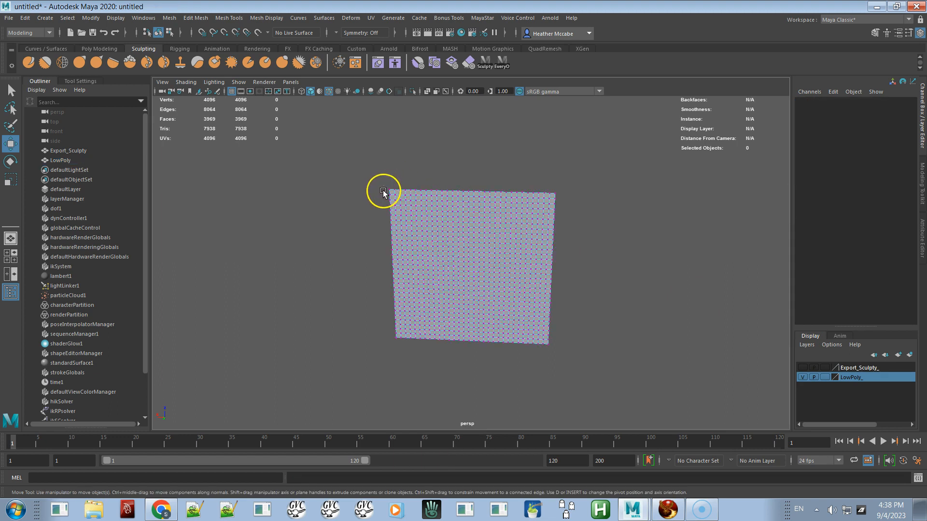
click(384, 194)
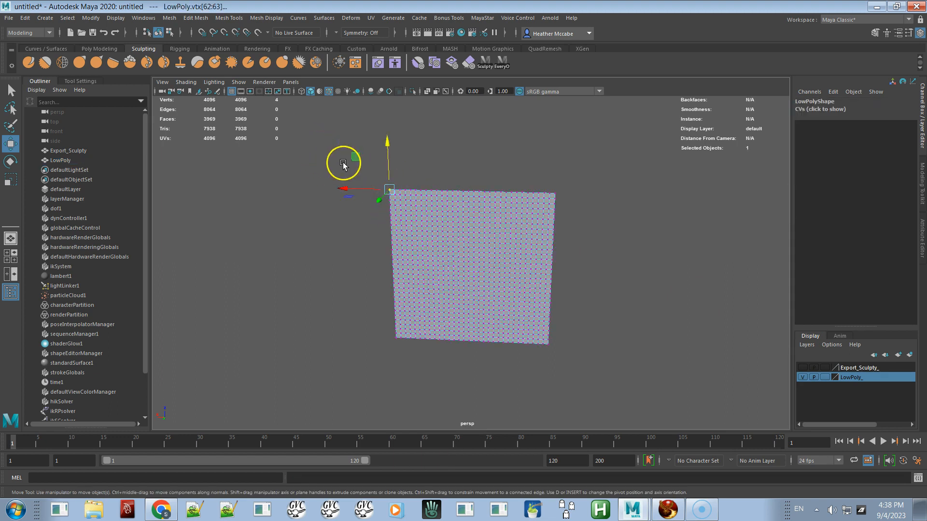
right_drag(451, 227, 481, 214)
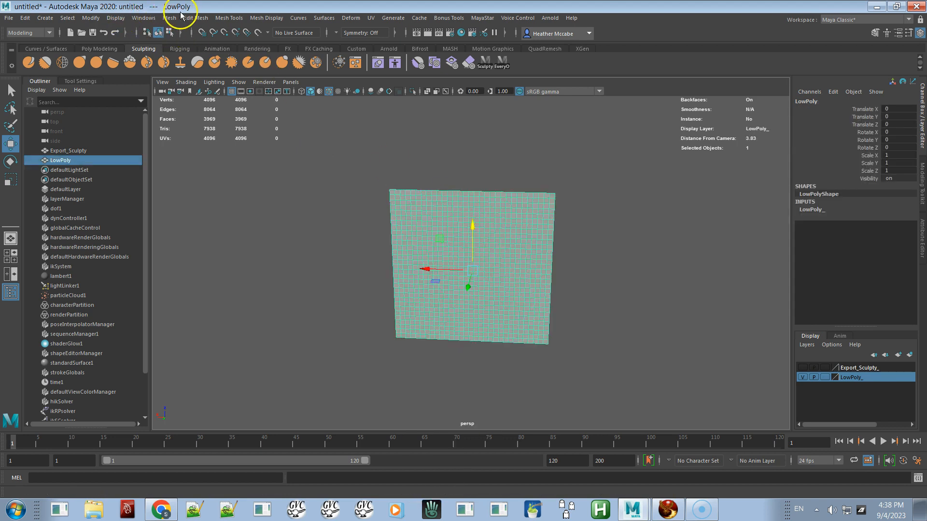
click(119, 19)
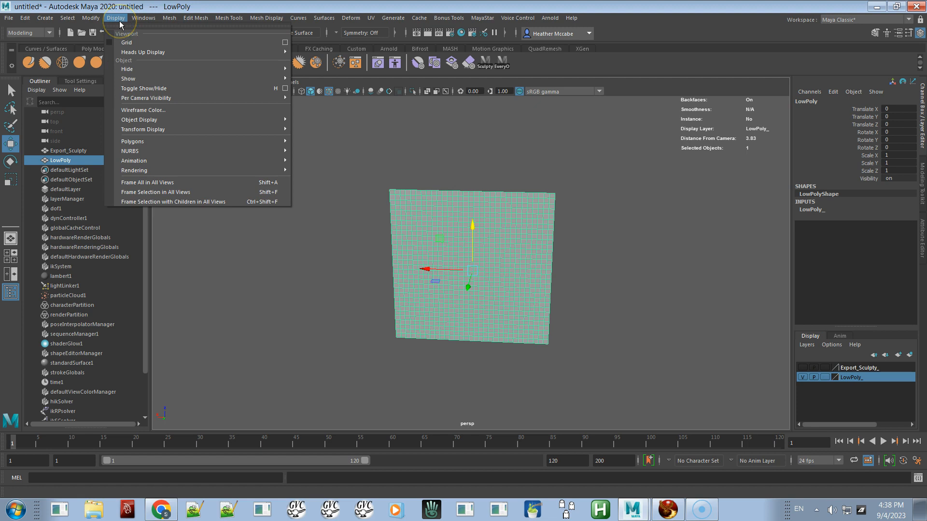
mouse_move(170, 23)
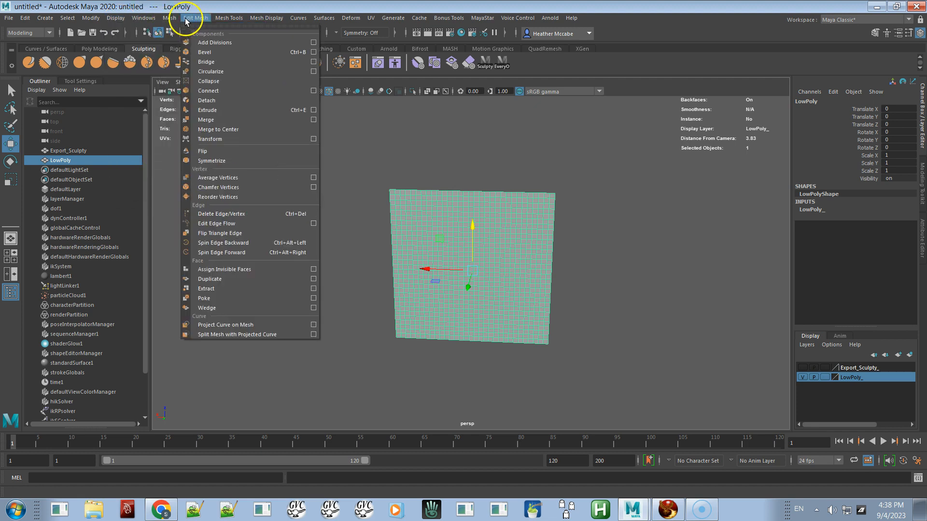
click(211, 121)
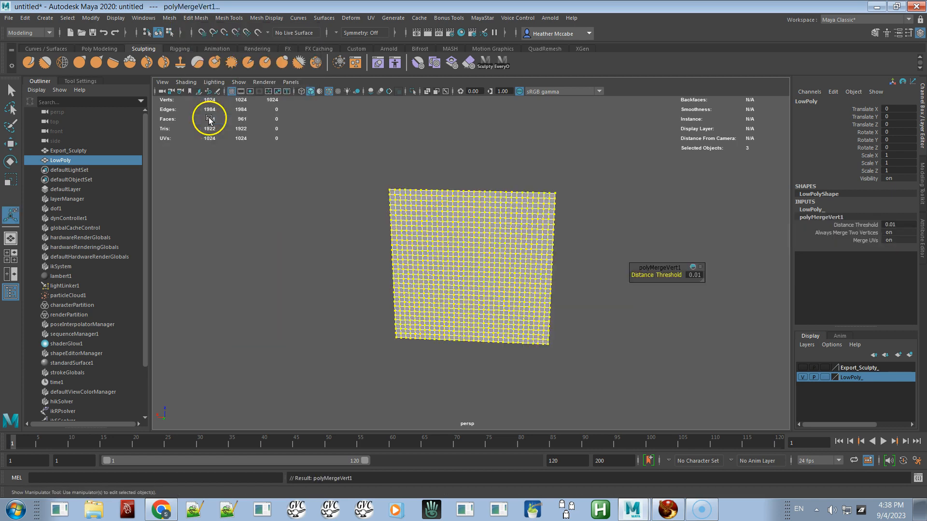
Step: Inspect the merged LowPoly vertices up close, then delete the LowPoly mesh's construction history
scroll(455, 262, up, 5)
alt+middle_drag(455, 262, 456, 302)
right_drag(437, 244, 398, 245)
click(344, 178)
drag(335, 192, 332, 207)
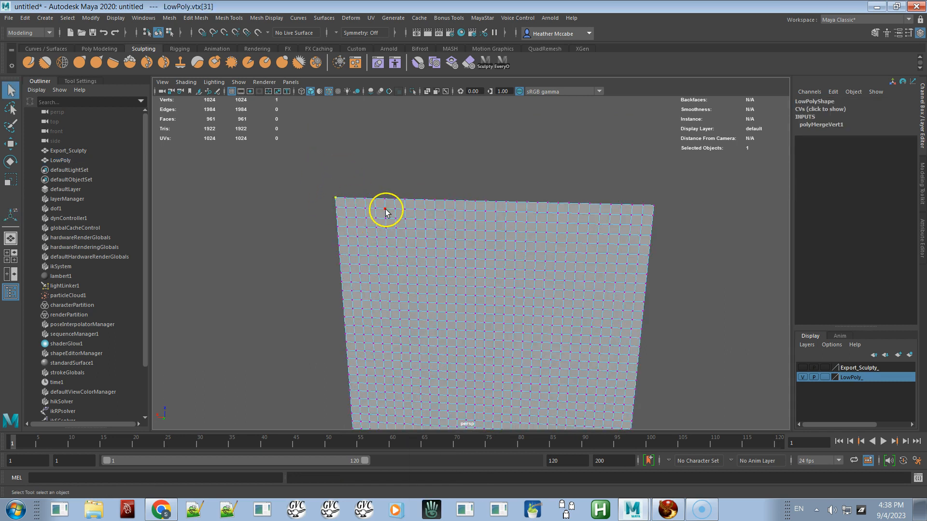
click(374, 221)
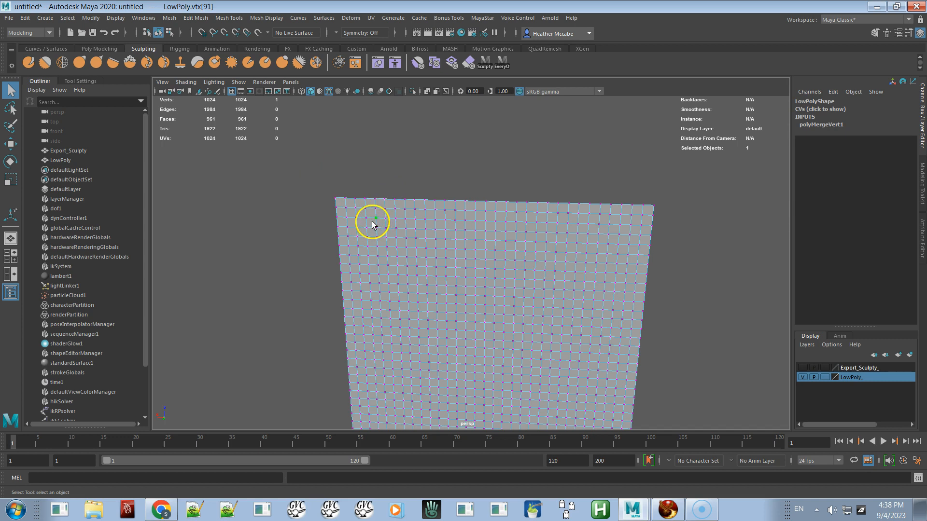
right_drag(458, 261, 497, 231)
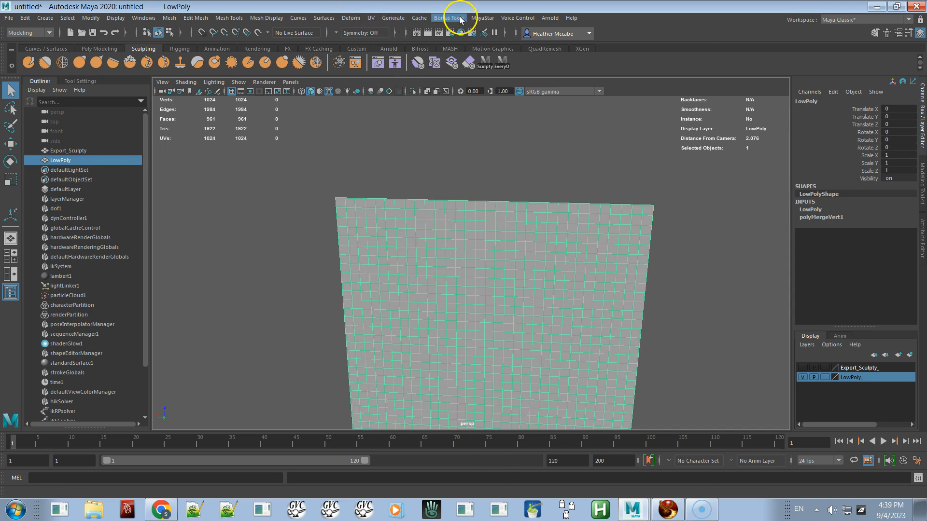
click(481, 18)
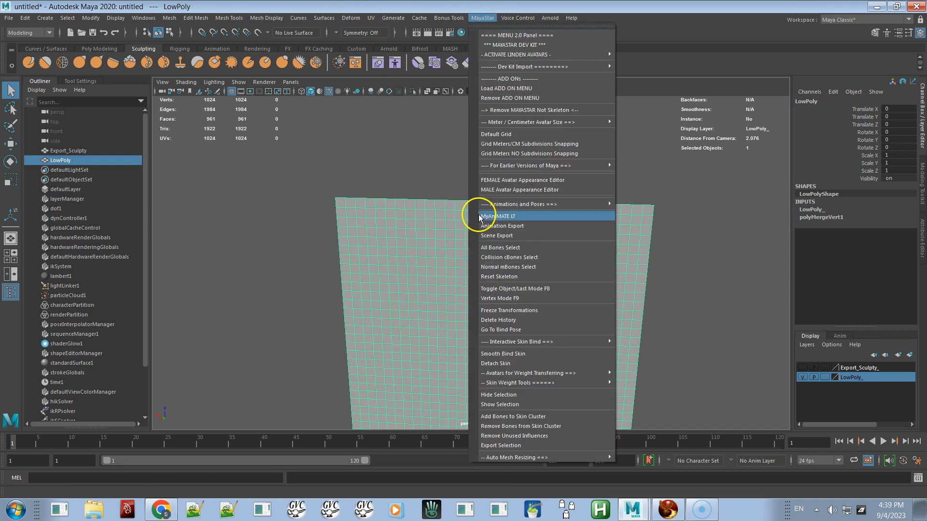
click(483, 320)
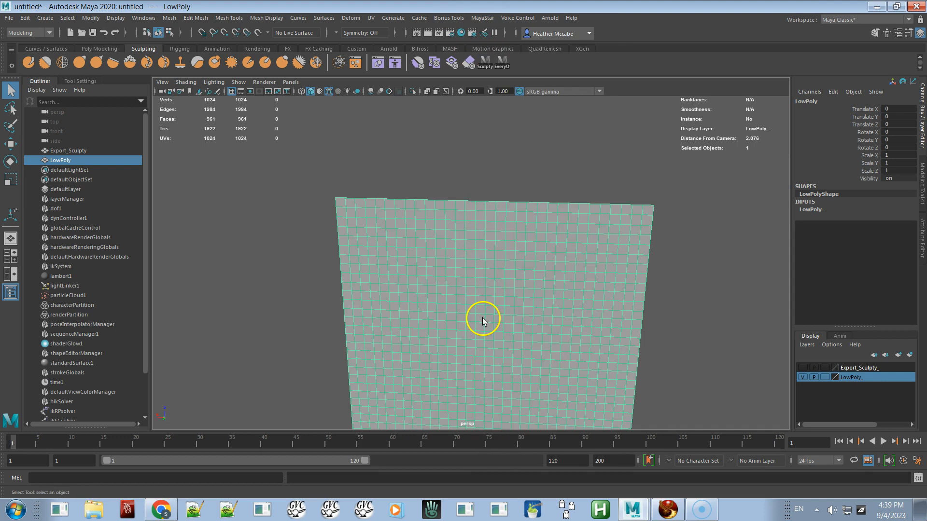
Step: Hide the LowPoly layer, select the Export_Sculpty plane and delete its construction history
click(801, 377)
click(610, 294)
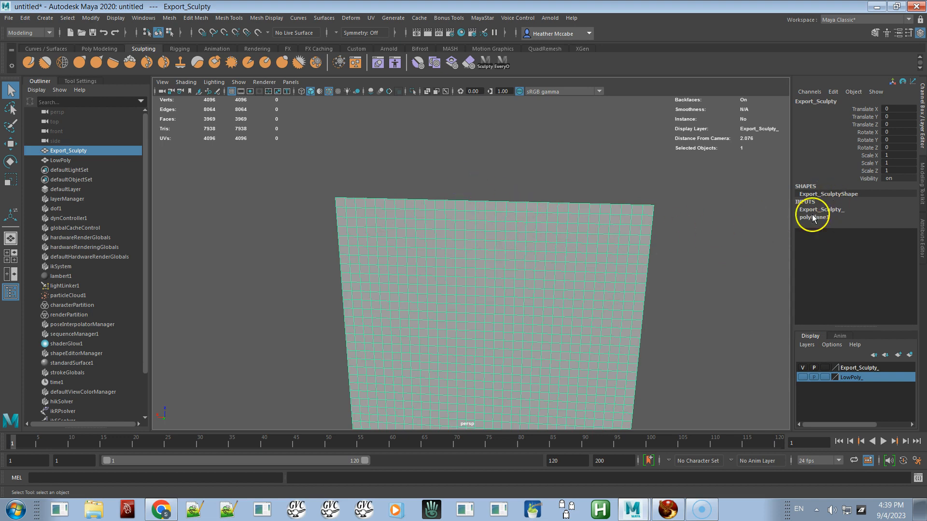
click(483, 20)
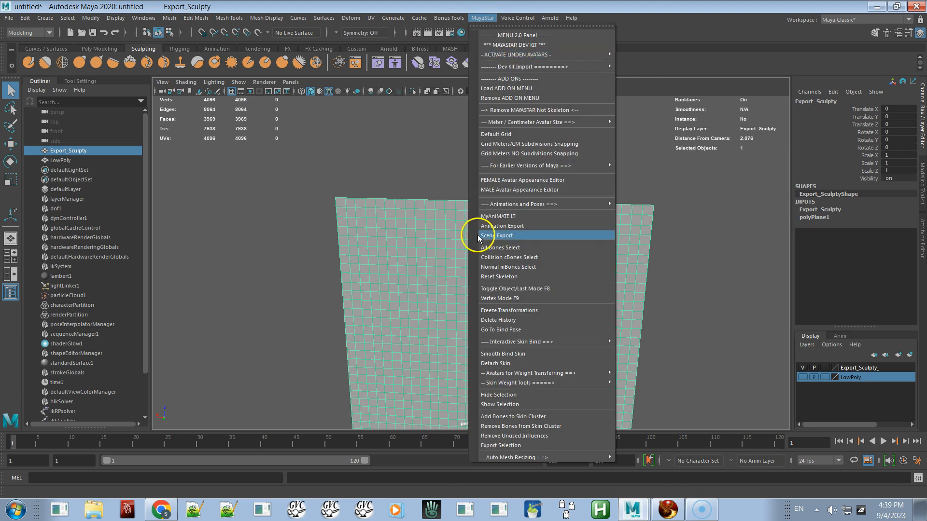
click(490, 320)
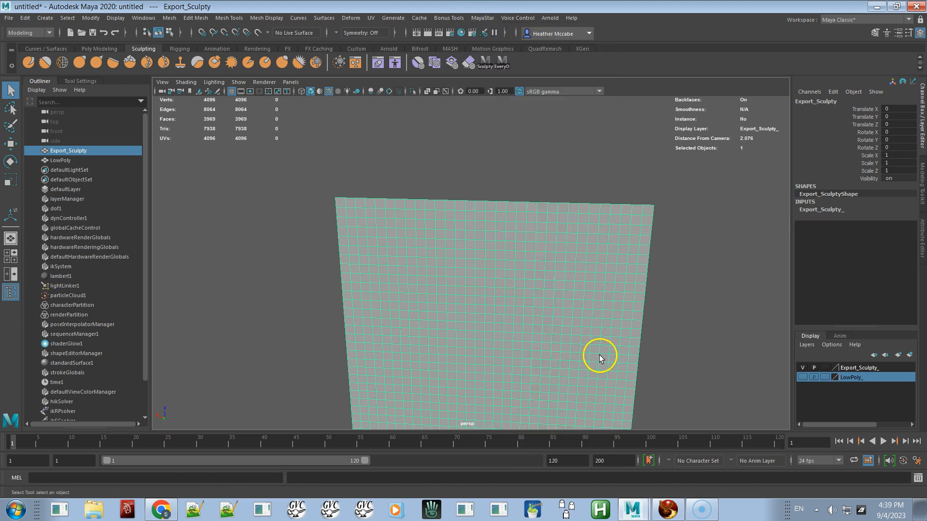
Step: Select Export_Sculpty, add LowPoly to the selection, and apply a Wrap deformer
click(803, 366)
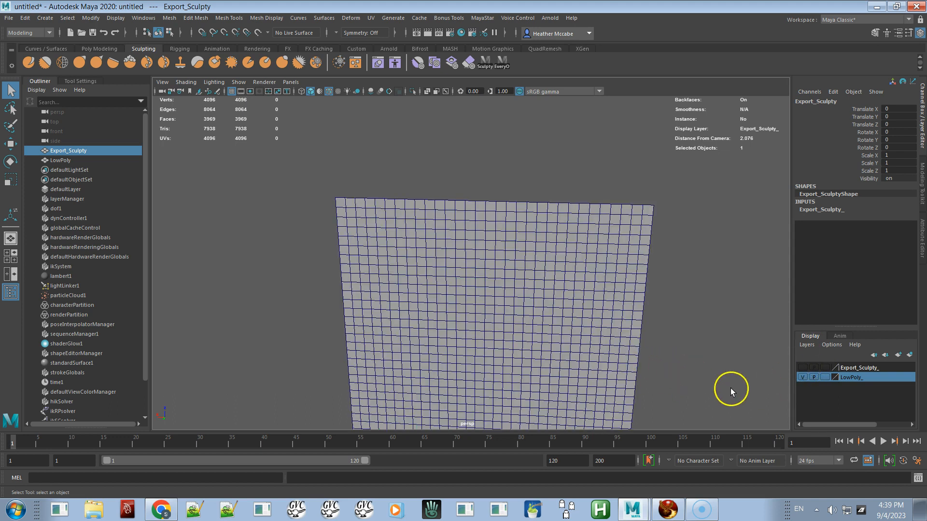
click(801, 367)
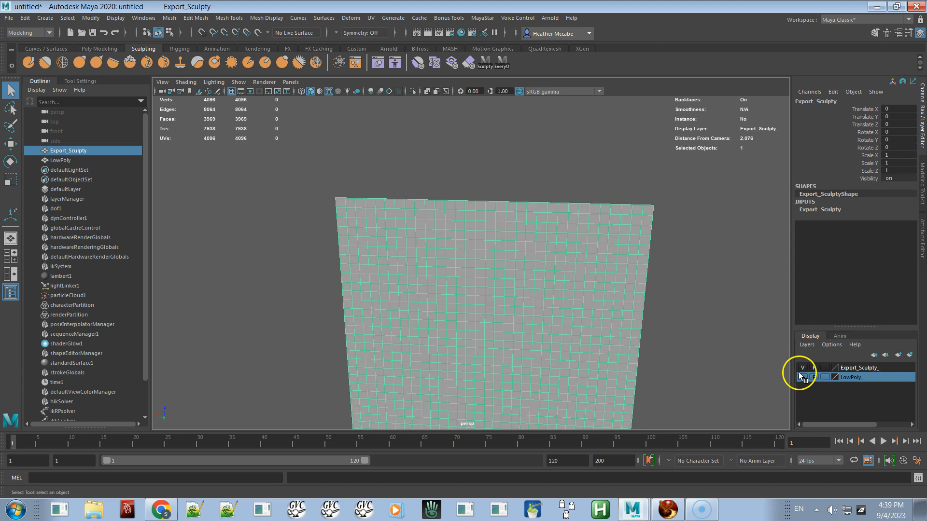
click(685, 299)
click(532, 279)
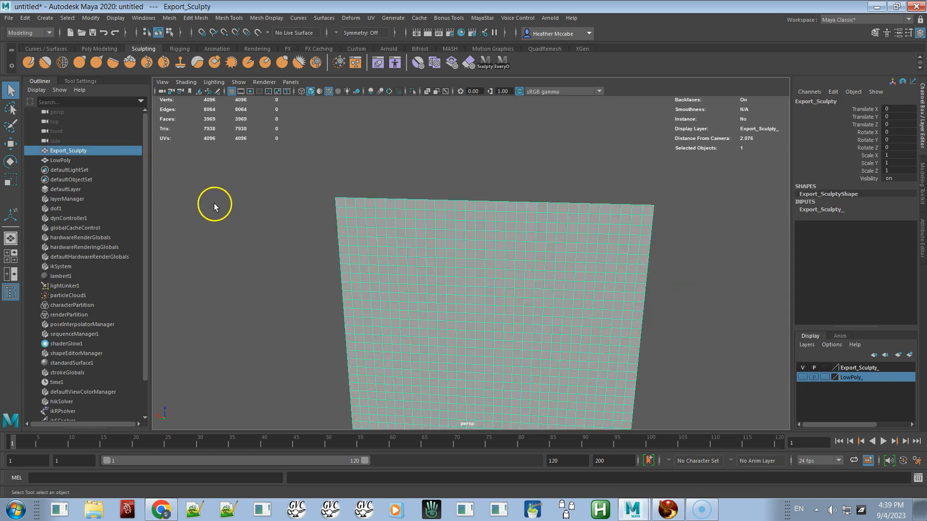
shift+click(65, 163)
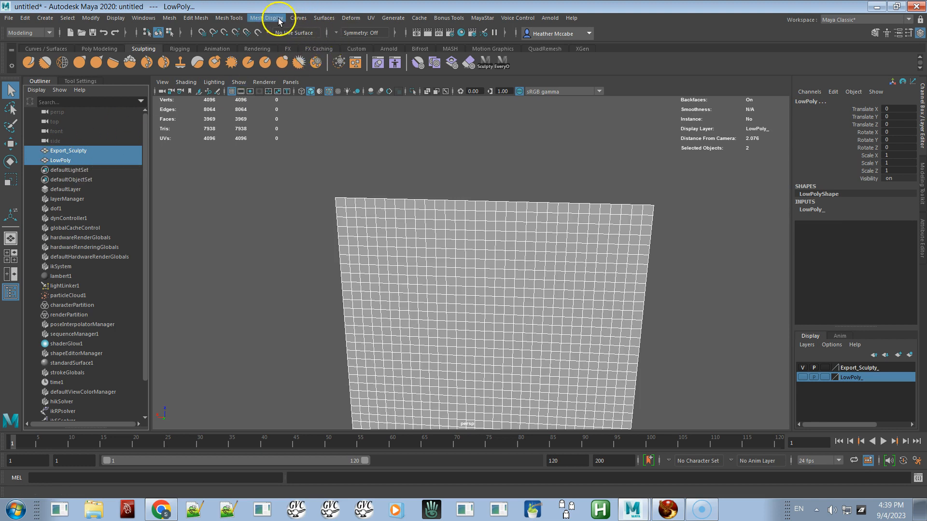
click(346, 20)
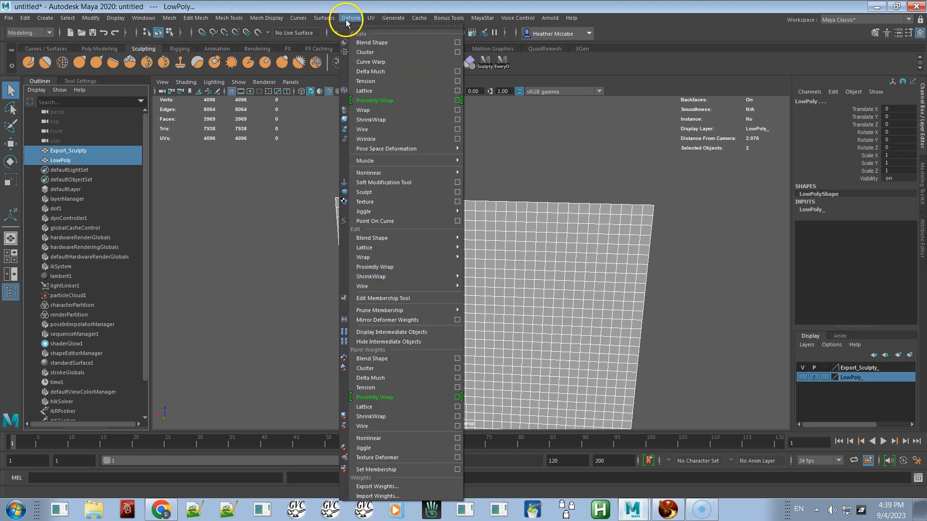
click(373, 111)
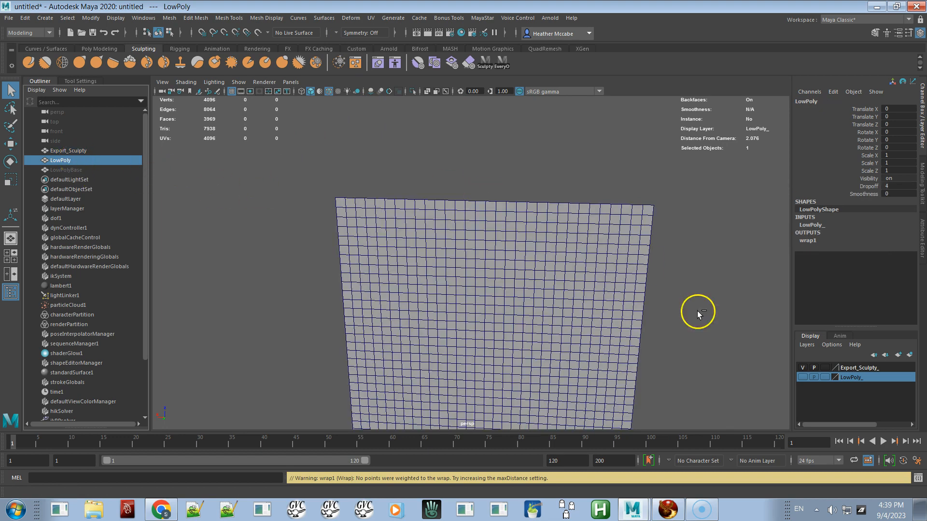
Step: Show only the LowPoly layer and move one LowPoly vertex outward to test the wrap
click(803, 368)
click(803, 377)
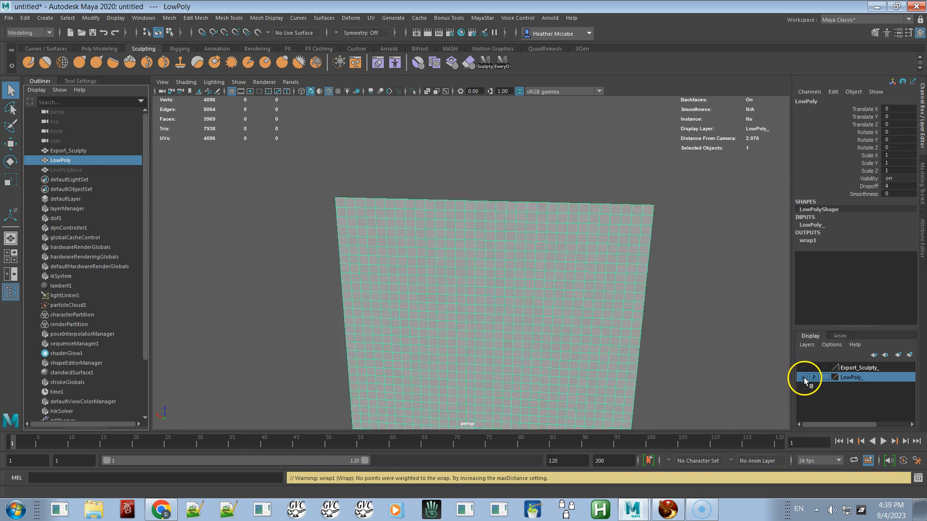
right_drag(579, 265, 536, 248)
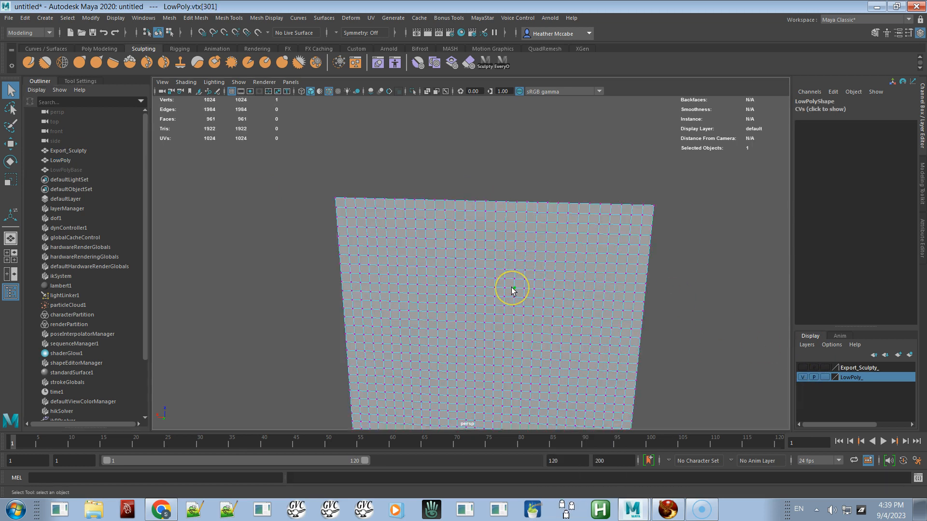
key(w)
drag(513, 303, 513, 333)
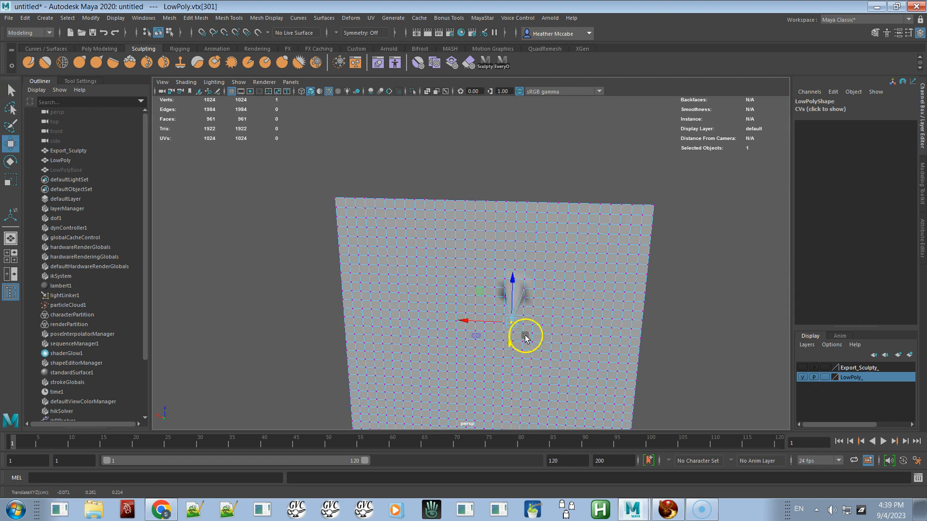
Step: Switch to the Export_Sculpty layer and orbit around the plane to check whether it follows the pulled vertex
click(802, 377)
click(802, 368)
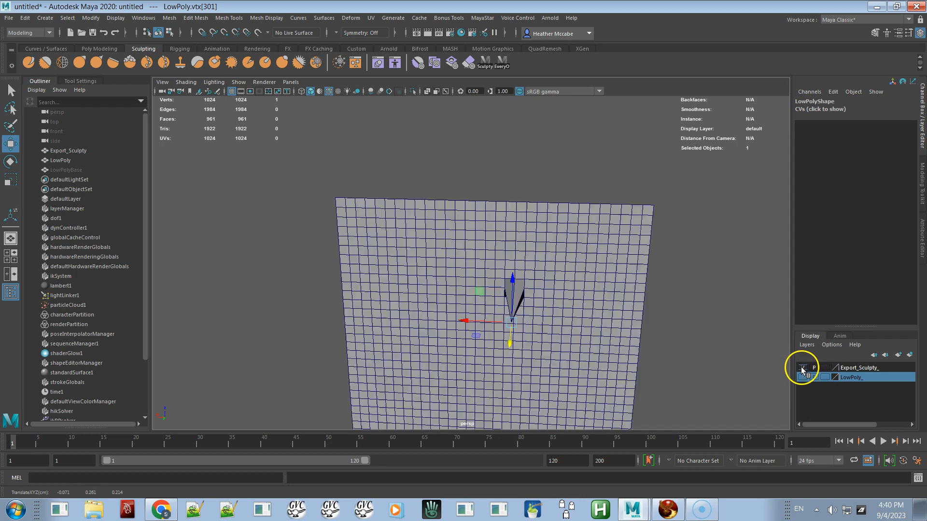
alt+drag(662, 311, 485, 329)
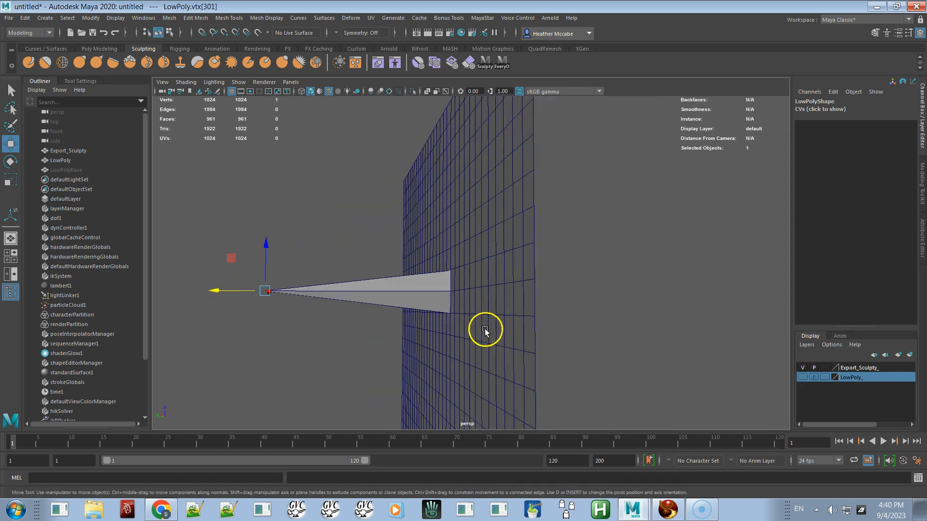
right_drag(417, 278, 372, 241)
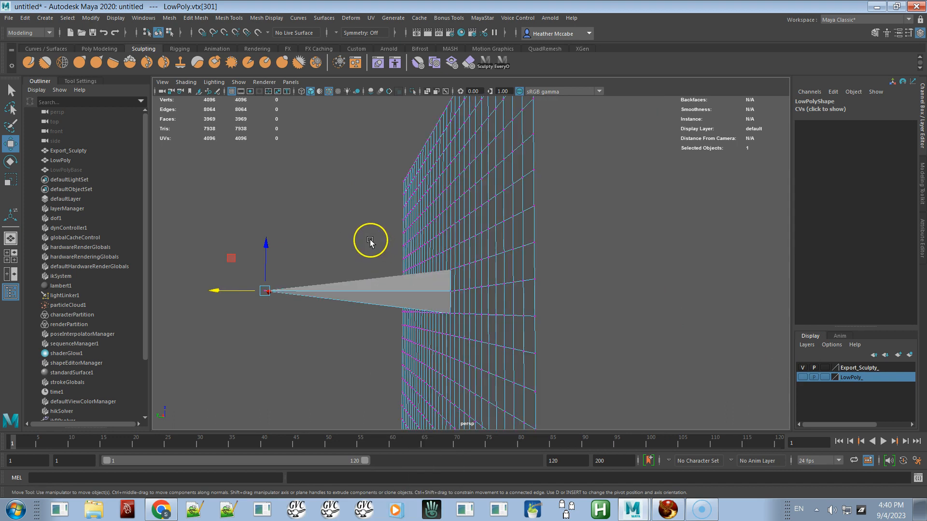
drag(327, 257, 265, 296)
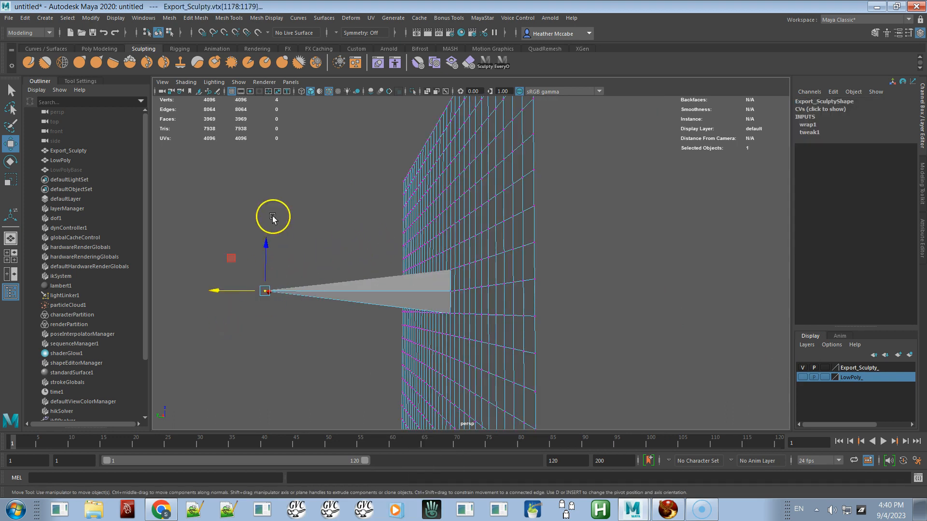
alt+drag(335, 213, 439, 233)
alt+right_drag(398, 289, 310, 201)
alt+drag(430, 264, 372, 253)
Step: Undo the last four layer visibility and selection changes, then clear the selection
key(ctrl+z)
key(ctrl+z)
key(ctrl+z)
key(ctrl+z)
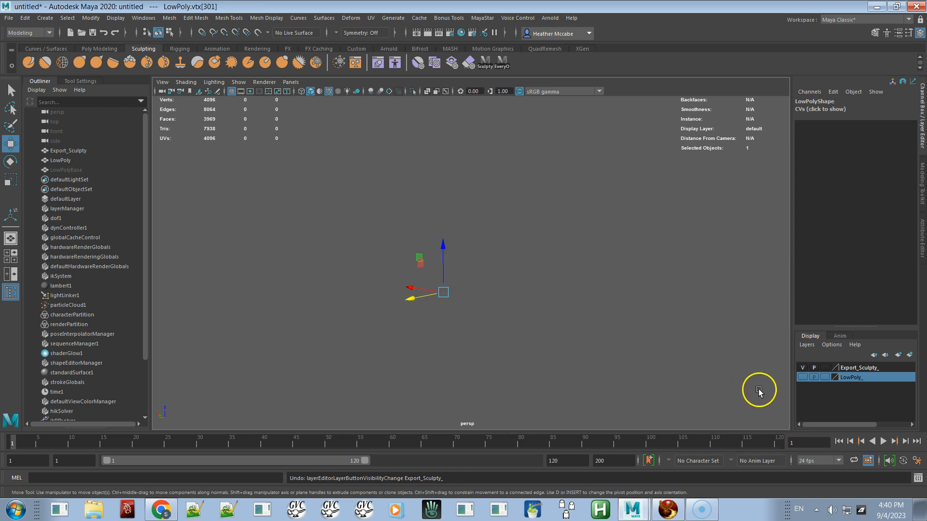
key(ctrl+z)
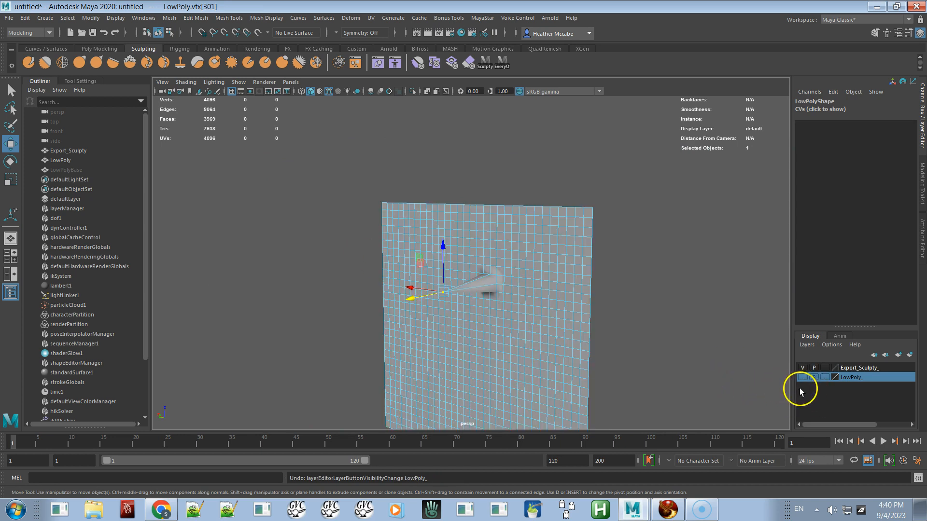
click(670, 352)
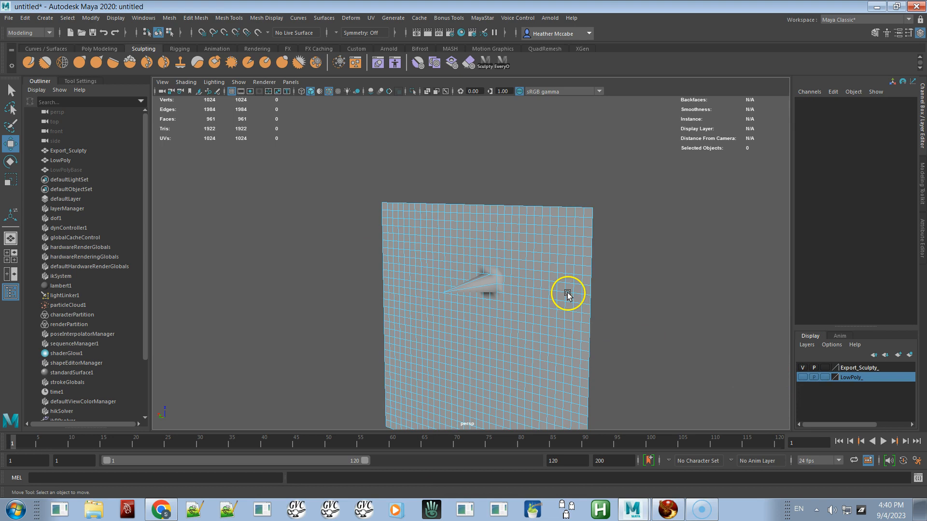
Step: Undo the recent selection changes and move the pulled LowPoly vertex back flat into the plane
right_drag(546, 272, 578, 230)
click(609, 251)
click(555, 251)
alt+drag(534, 280, 550, 291)
key(ctrl+z)
key(ctrl+z)
key(ctrl+z)
key(ctrl+z)
key(ctrl+z)
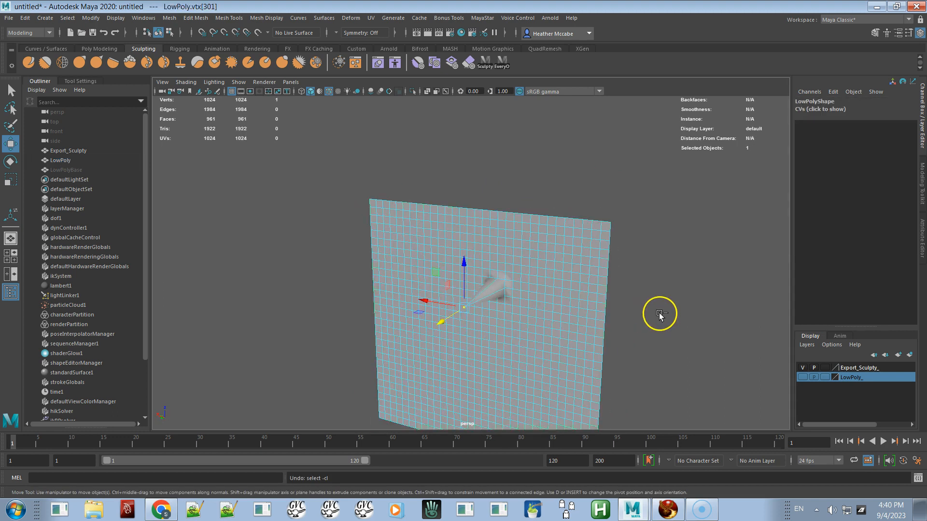
mouse_move(525, 360)
alt+mouse_down()
mouse_move(568, 352)
mouse_move(515, 362)
alt+mouse_up()
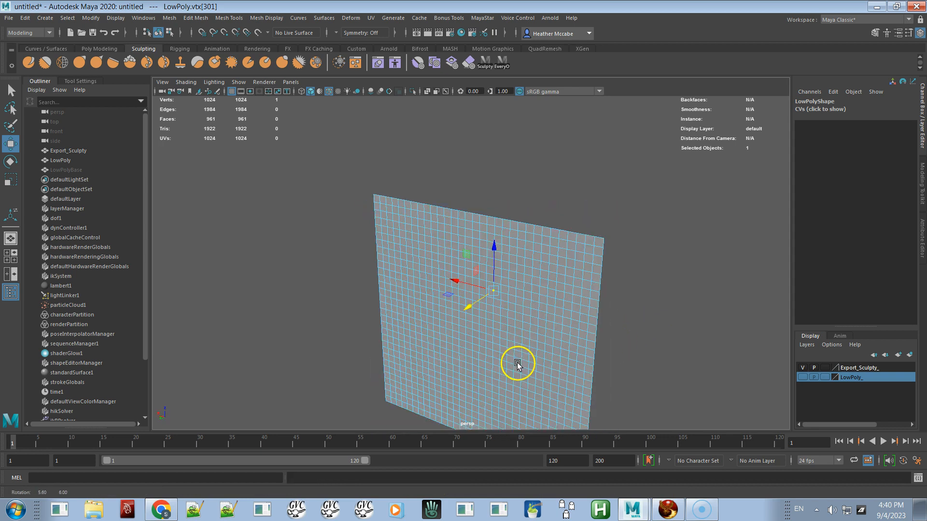
Step: Show only the LowPoly layer, hiding Export_Sculpty, and select the LowPoly plane
click(802, 378)
click(802, 377)
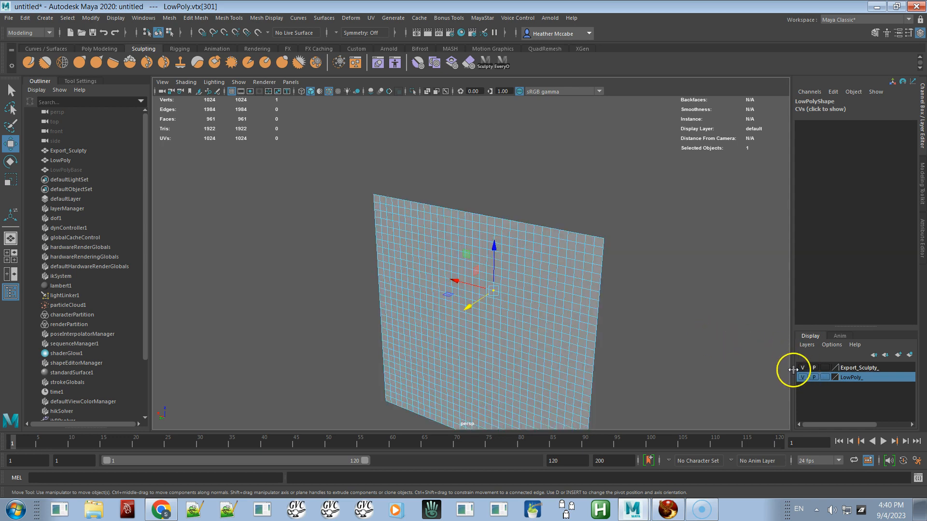
click(801, 368)
click(705, 327)
right_drag(549, 293, 585, 243)
click(599, 305)
click(555, 306)
alt+drag(555, 306, 450, 238)
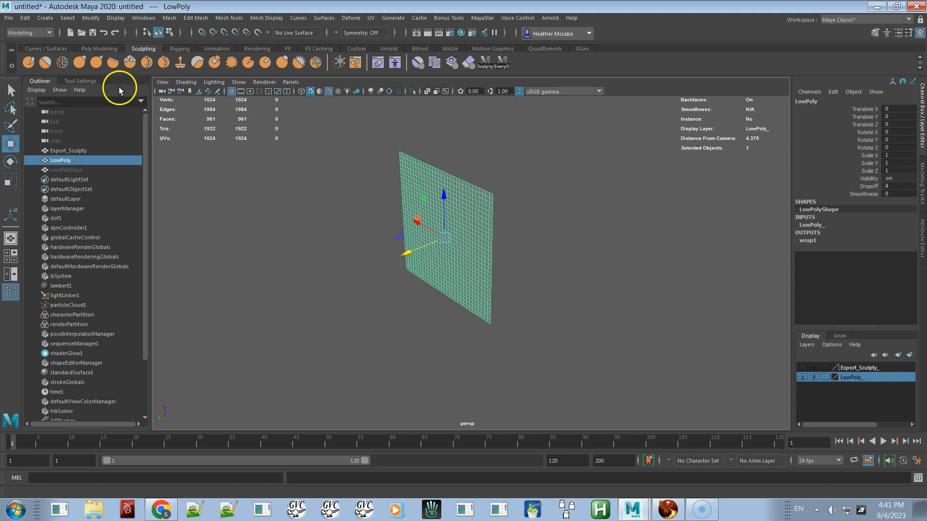
Step: Create a polygon sphere and move it down to about Y -1.04 behind the LowPoly plane
click(97, 49)
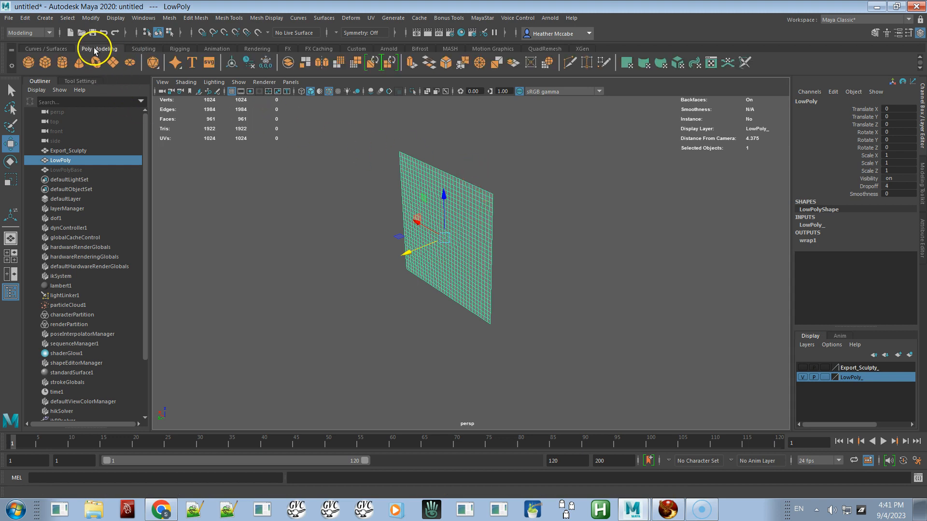
click(26, 64)
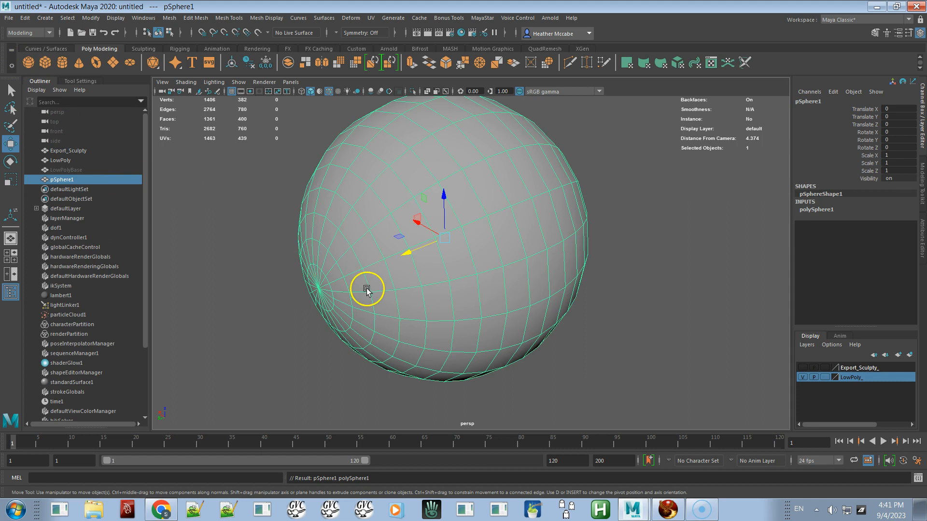
drag(413, 253, 519, 210)
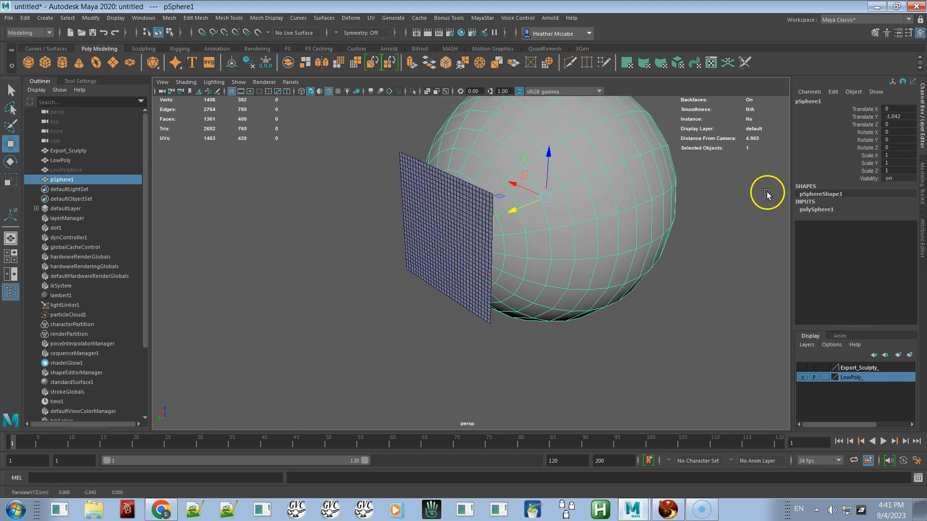
Step: Set the sphere's Subdivisions Axis and Subdivisions Height to 200
click(809, 210)
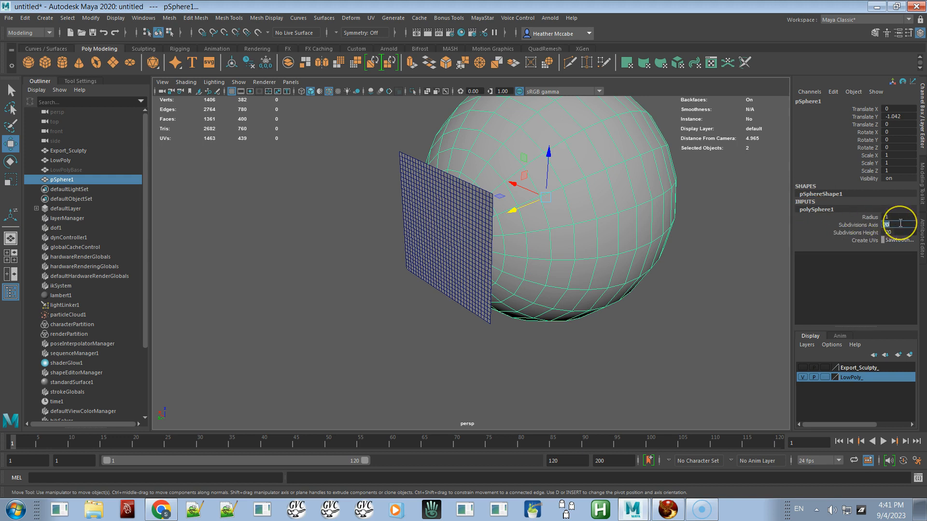
key(Return)
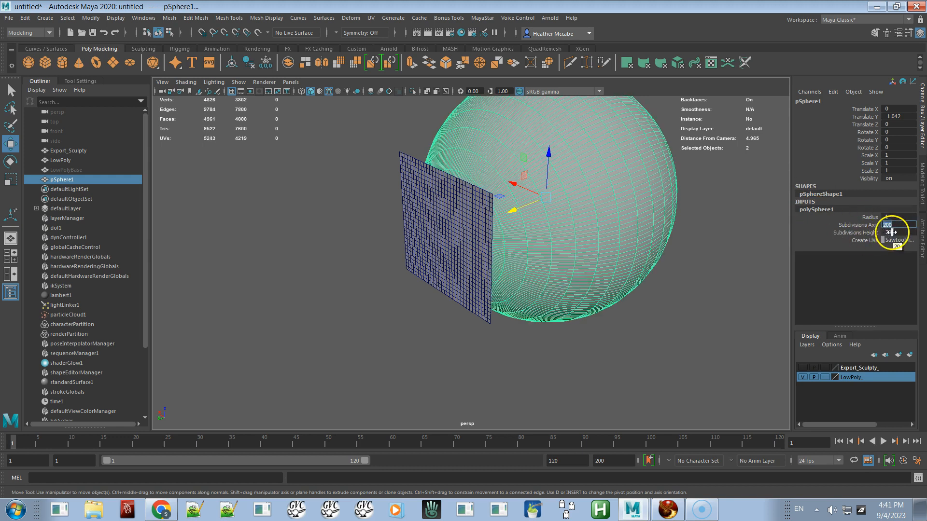
click(893, 232)
text(200)
key(Return)
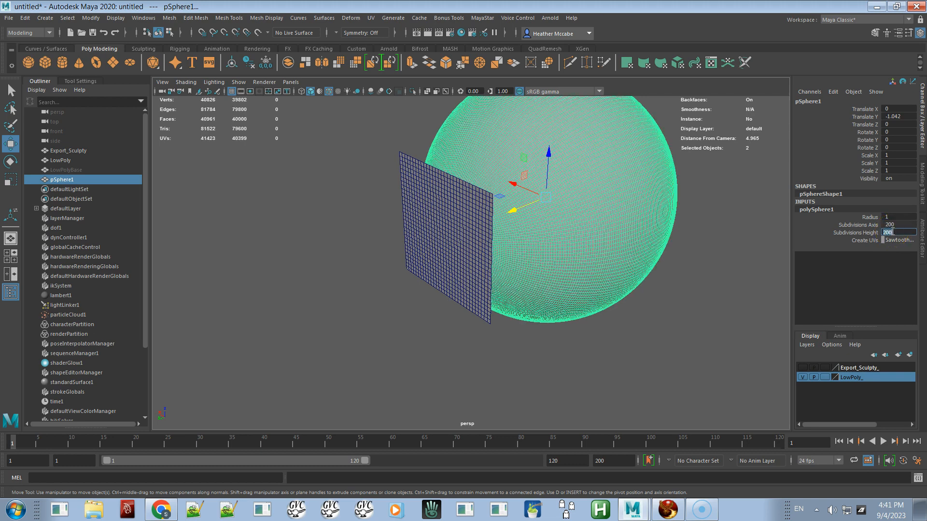
Step: Select LowPoly, add the sphere to the selection, and apply a ShrinkWrap deformer
click(677, 285)
alt+right_drag(632, 261, 684, 325)
alt+drag(683, 325, 656, 310)
alt+right_drag(653, 296, 631, 387)
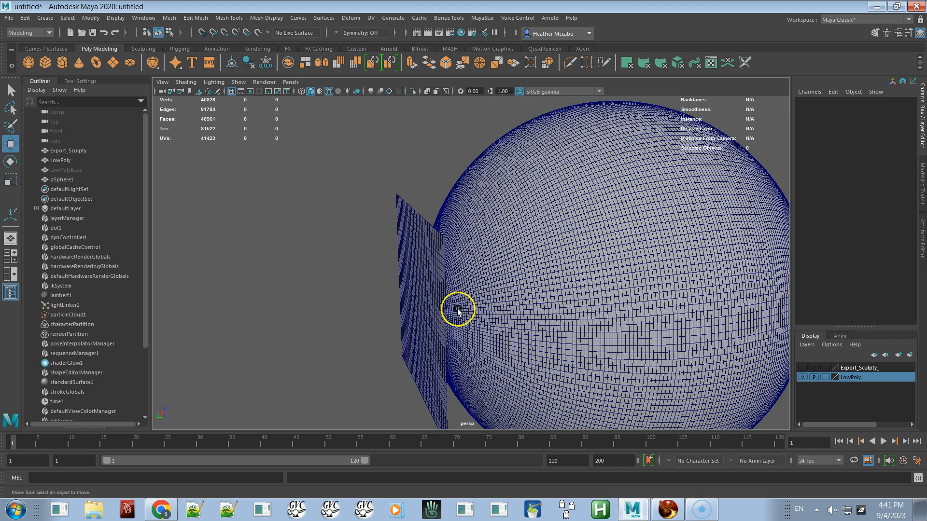
click(427, 257)
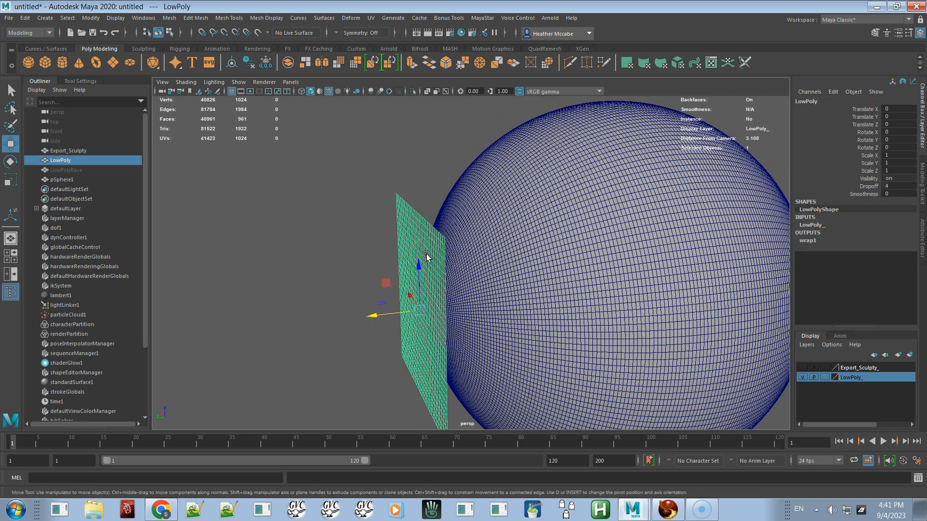
shift+click(498, 271)
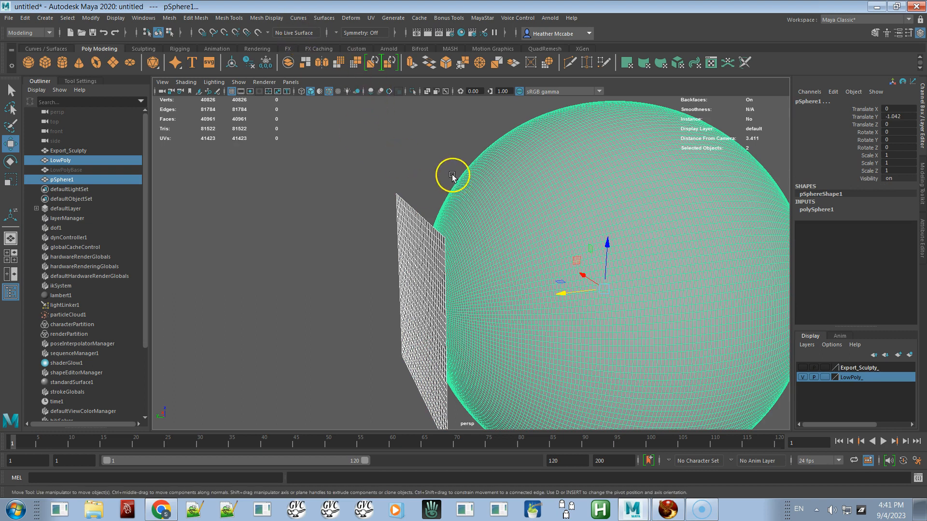
click(423, 167)
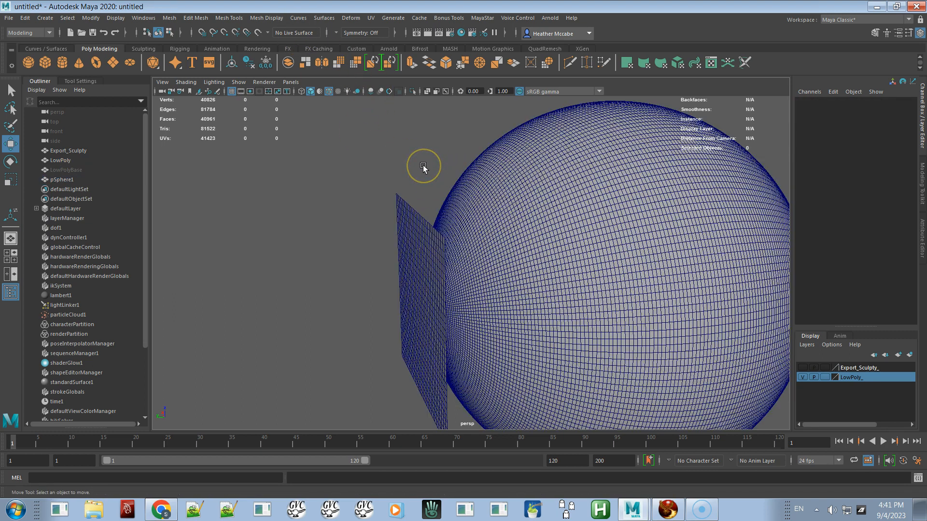
click(459, 258)
shift+click(430, 269)
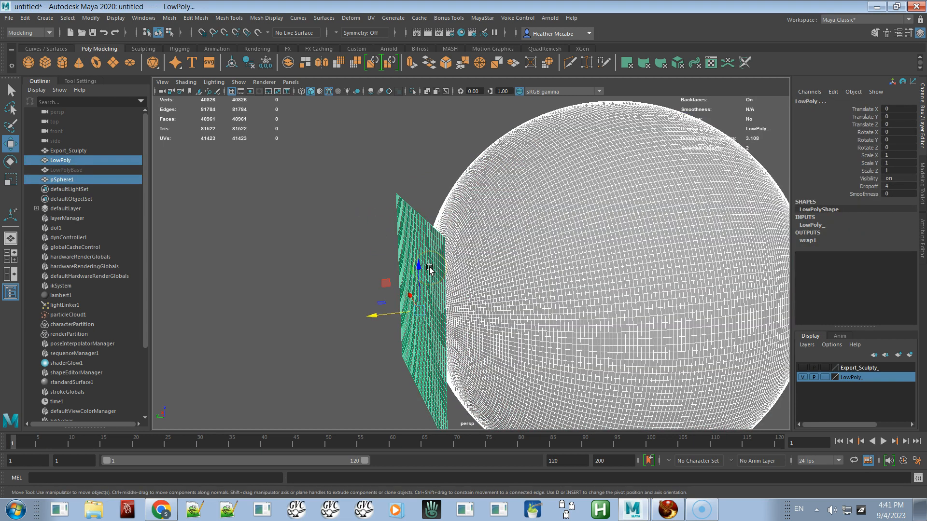
click(413, 261)
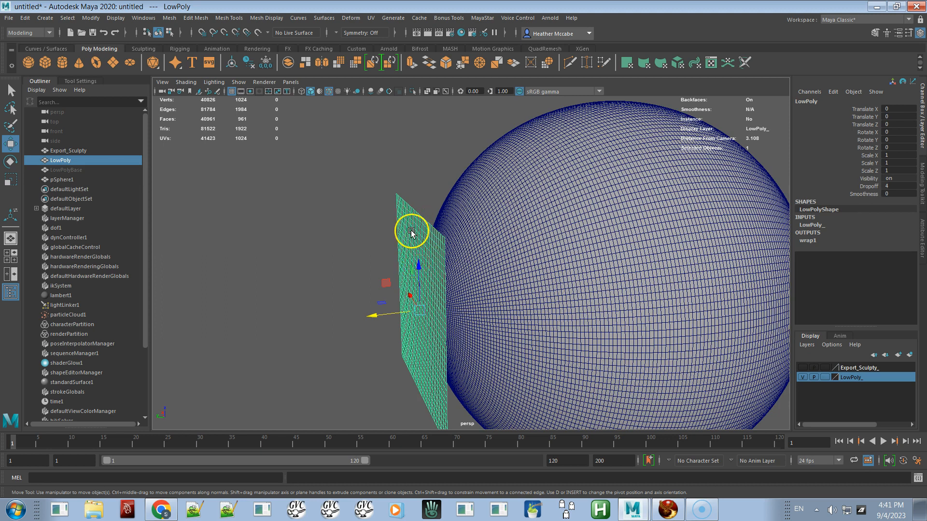
shift+click(497, 248)
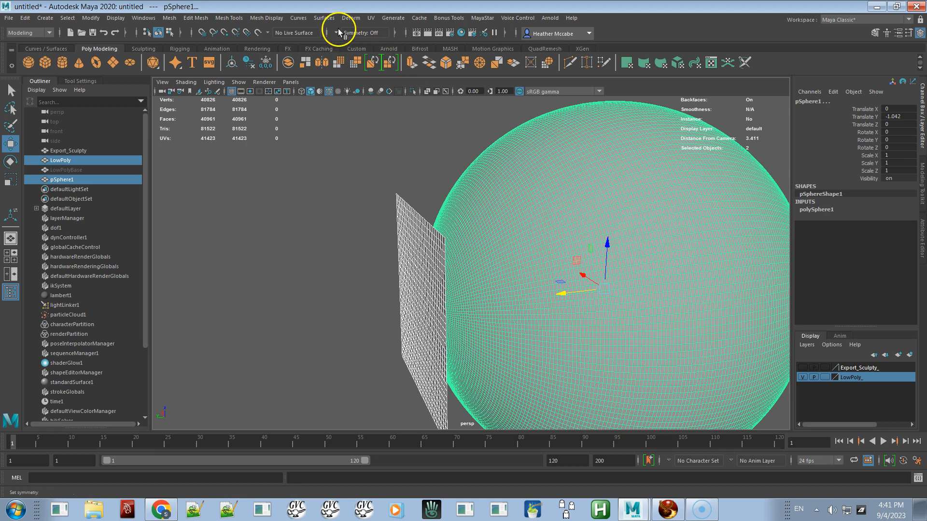
click(349, 18)
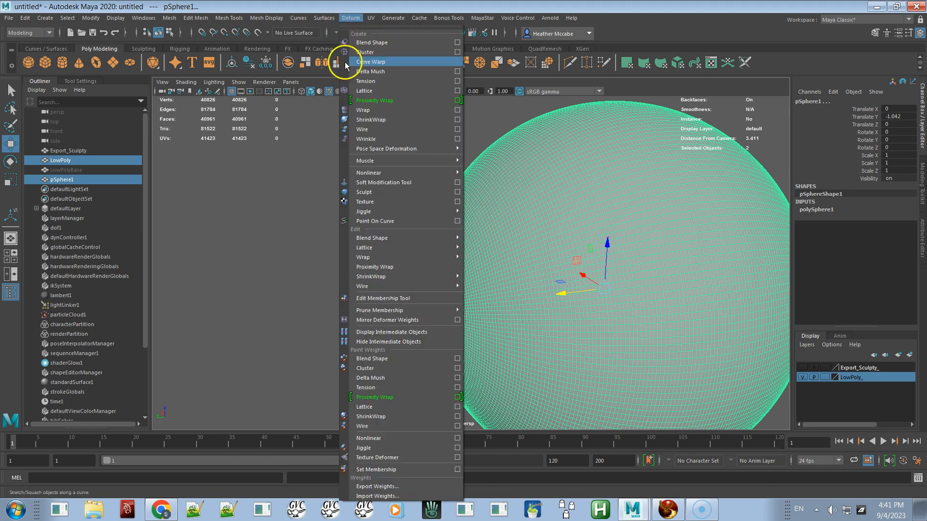
click(364, 120)
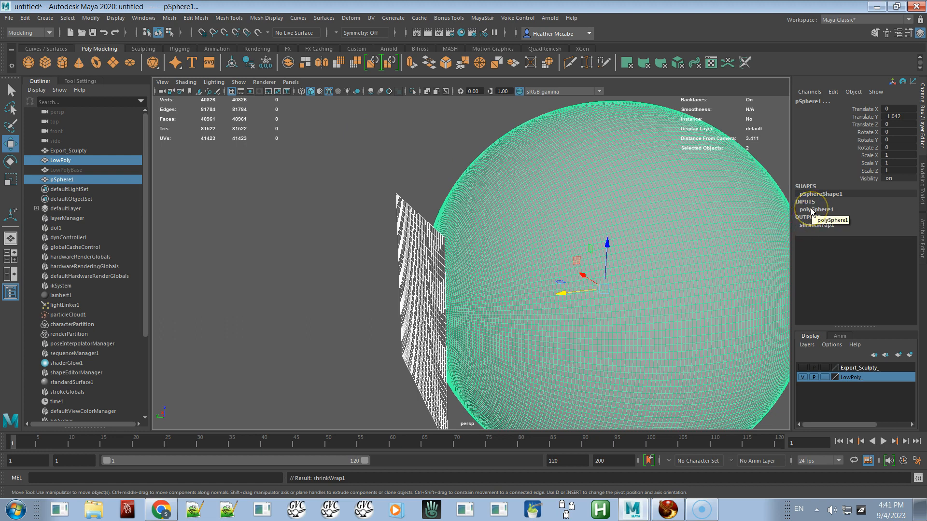
Step: Set the shrinkWrap1 Projection to Vertex Normals
click(816, 225)
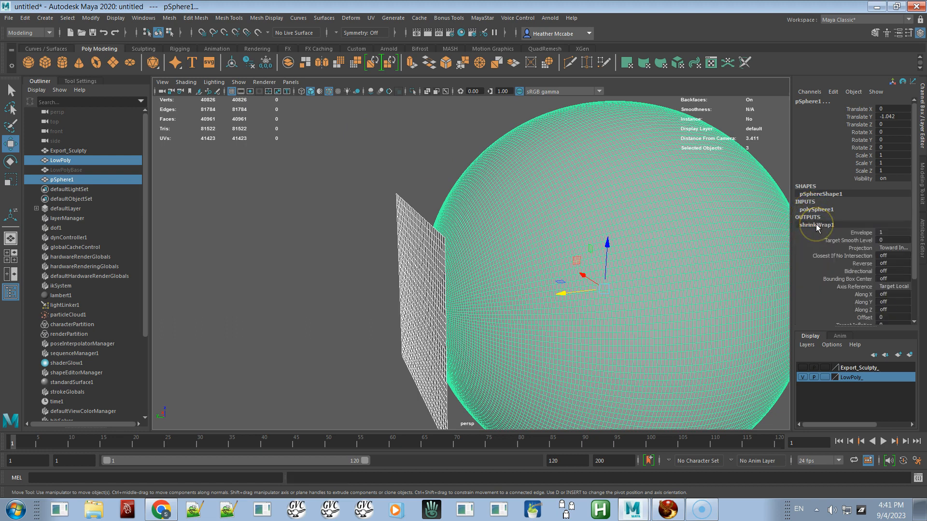
click(890, 248)
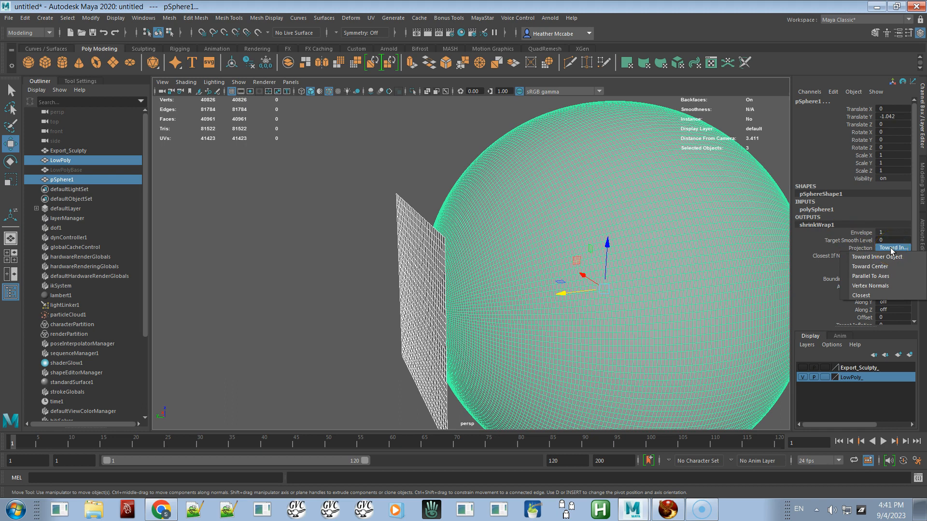
click(881, 286)
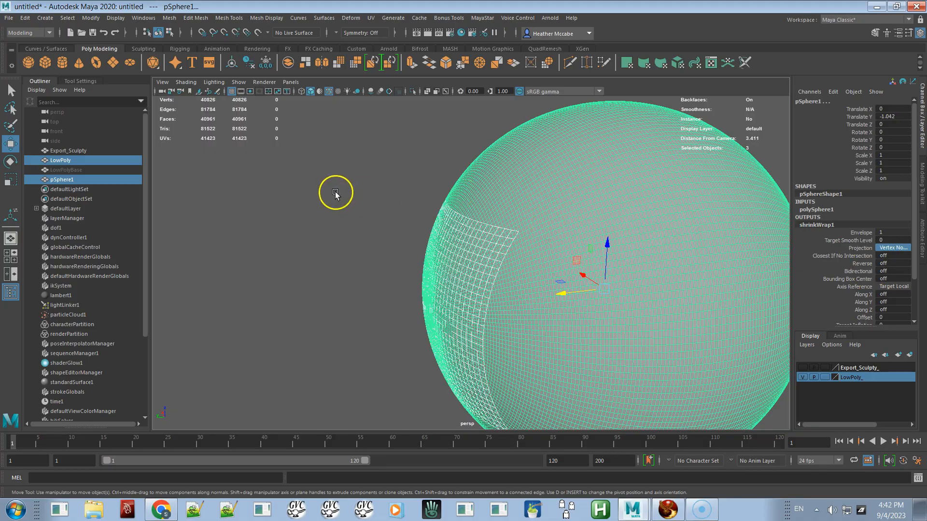
Step: Select the sphere, put it on a new display layer, and hide that layer
click(335, 190)
alt+drag(335, 236, 352, 230)
alt+right_drag(352, 229, 407, 292)
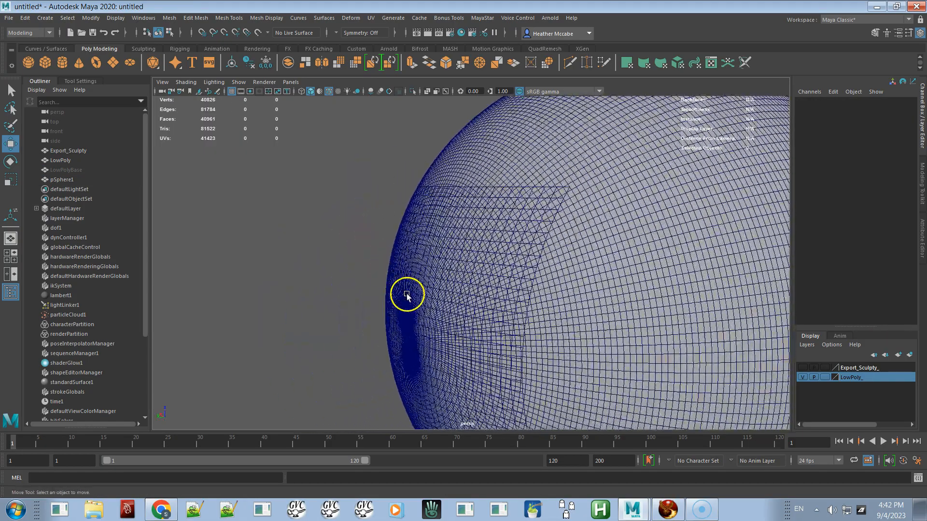
click(420, 234)
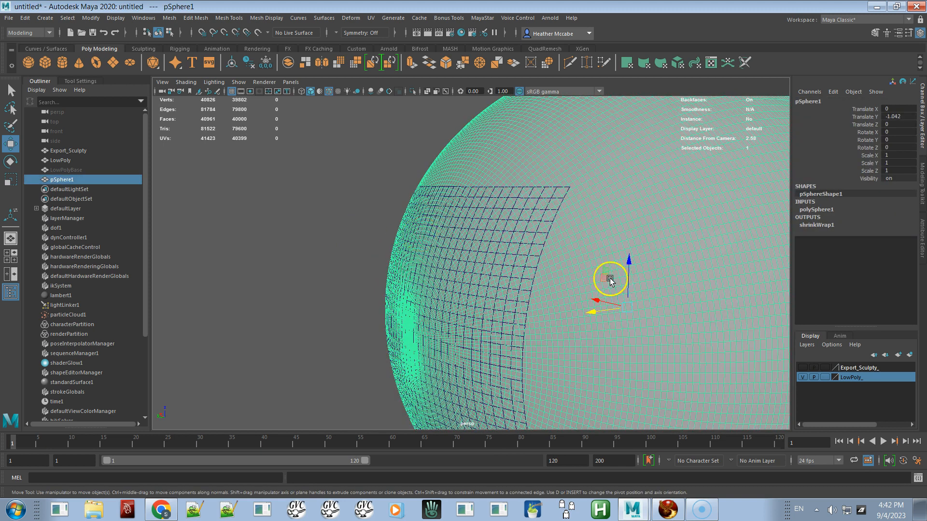
click(911, 355)
click(803, 368)
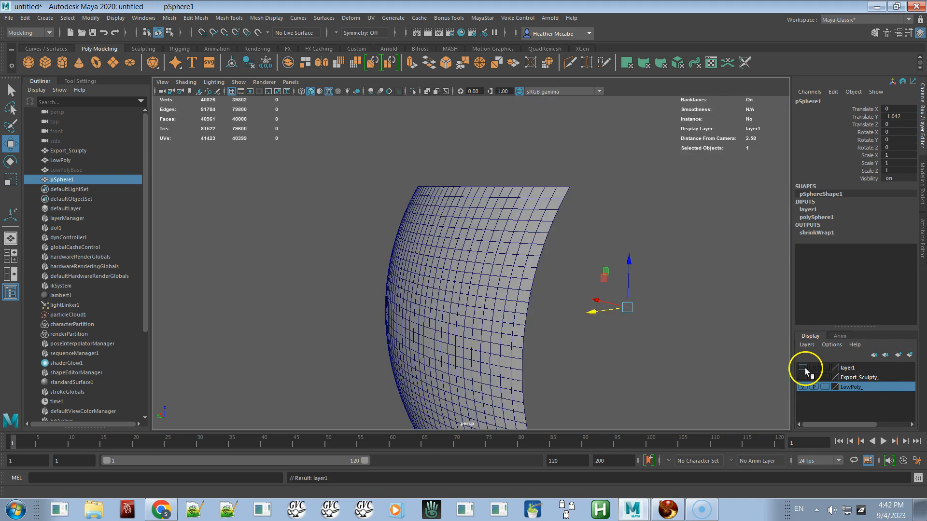
Step: Show the Export_Sculpty layer instead of LowPoly, select the Export_Sculpty plane, and orbit around it
scroll(542, 327, up, 4)
click(462, 353)
alt+drag(461, 352, 477, 364)
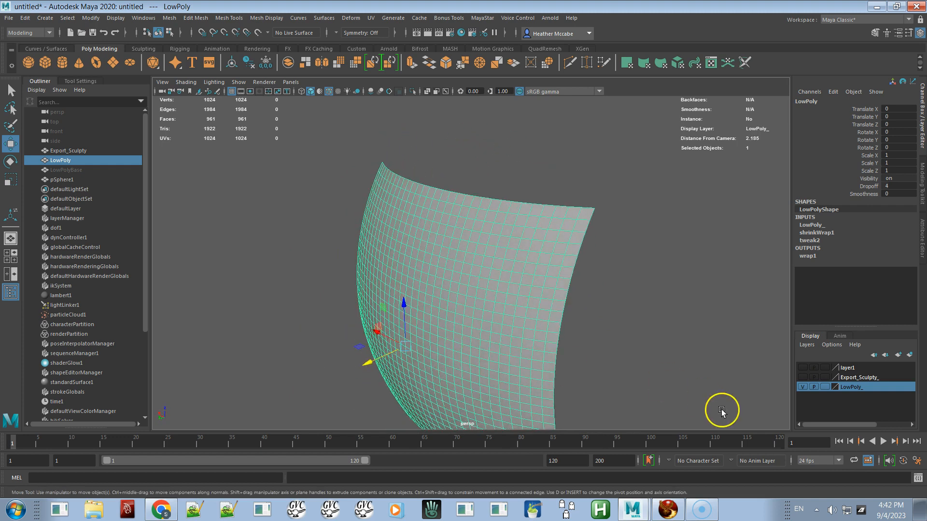
click(802, 377)
click(554, 294)
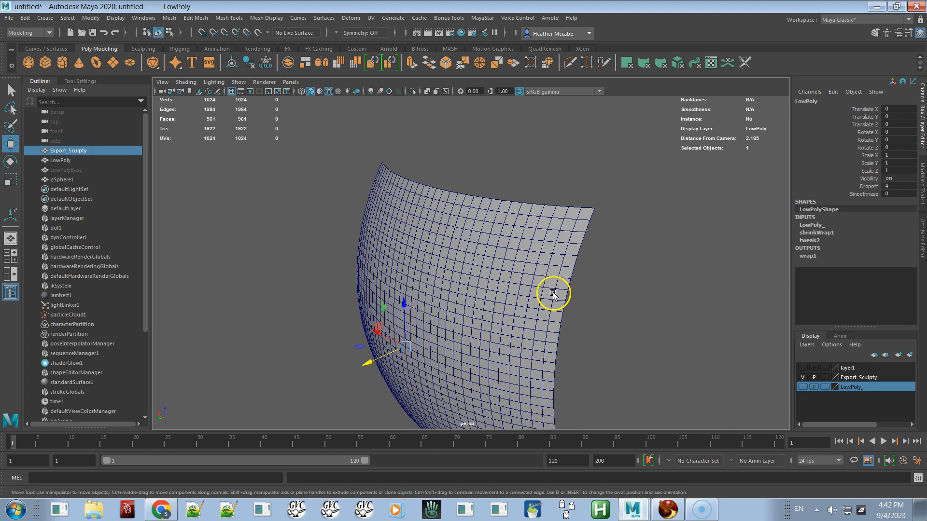
mouse_move(684, 317)
alt+mouse_down()
mouse_move(569, 311)
mouse_move(575, 331)
mouse_move(674, 306)
alt+mouse_up()
alt+right_drag(680, 299, 545, 221)
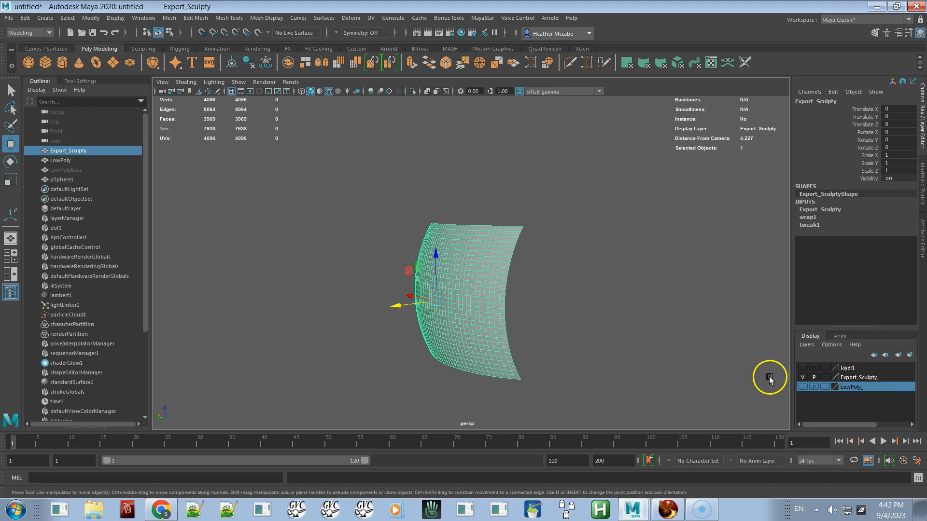
alt+drag(597, 328, 589, 310)
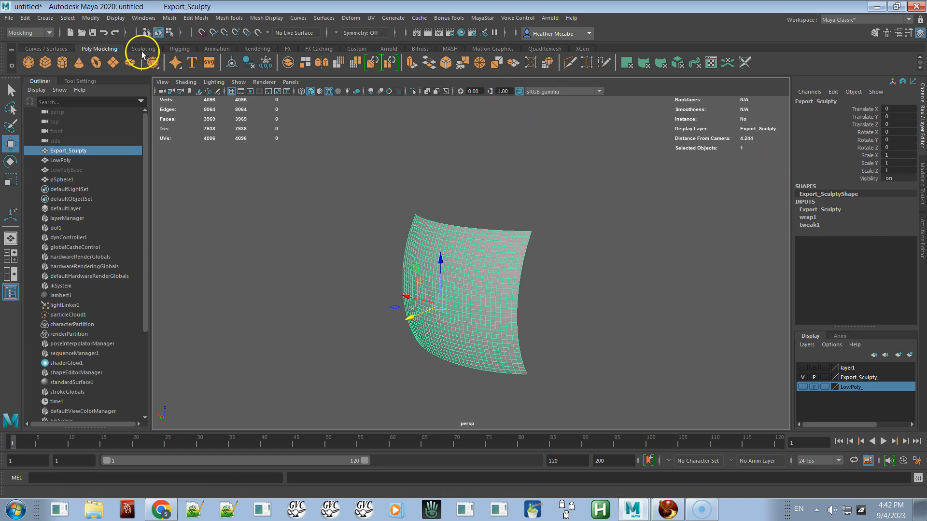
Step: Open the Maya Sculptie Exporter and turn off Maximize scale and Correct orientation
click(140, 49)
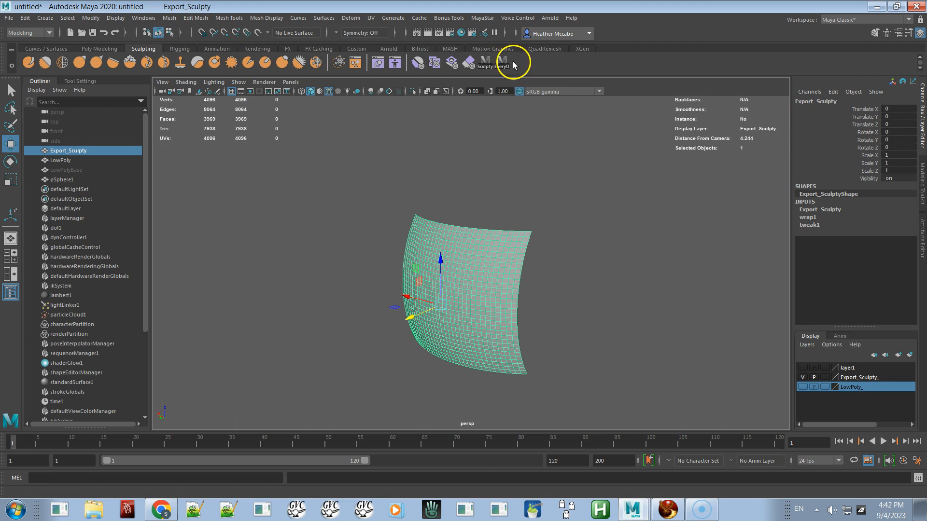
click(493, 67)
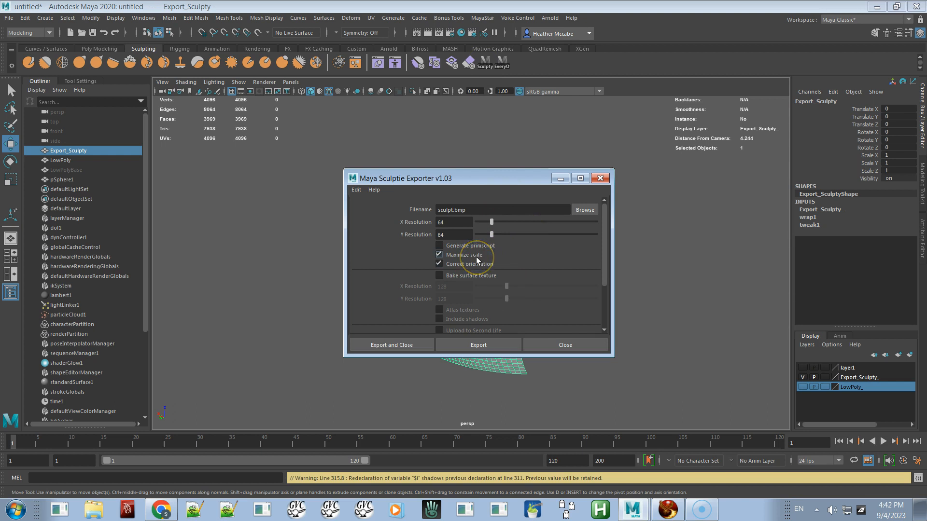
click(476, 257)
click(463, 265)
Step: Browse for the export file, choose the Desktop, and name it Sculpty 1 BMRals
click(453, 211)
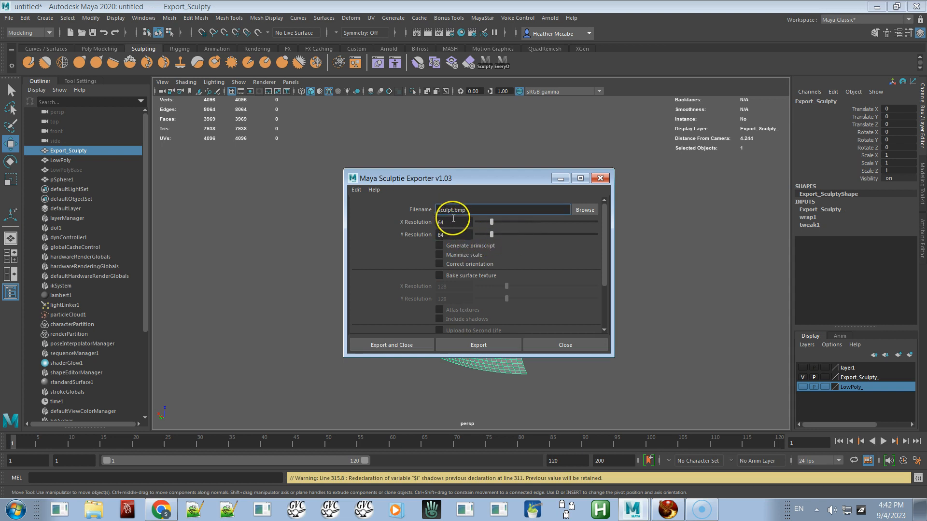
click(586, 212)
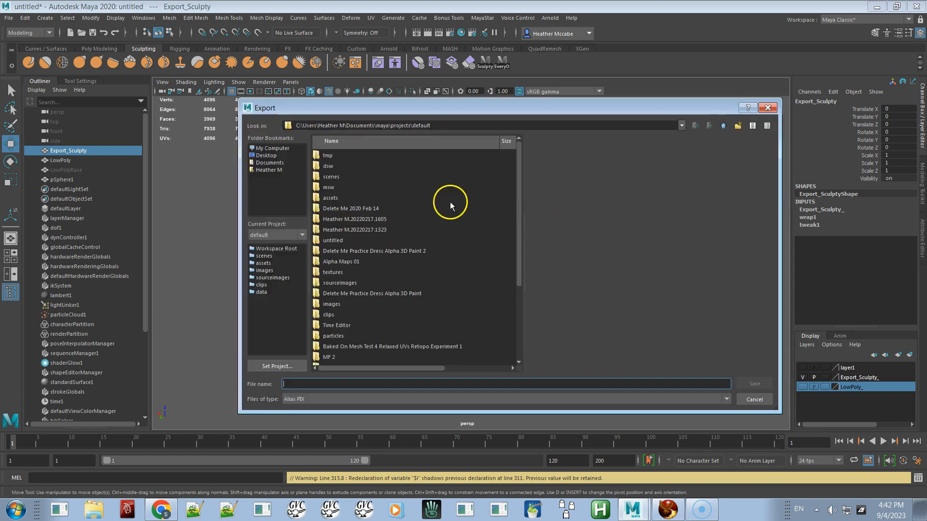
click(266, 156)
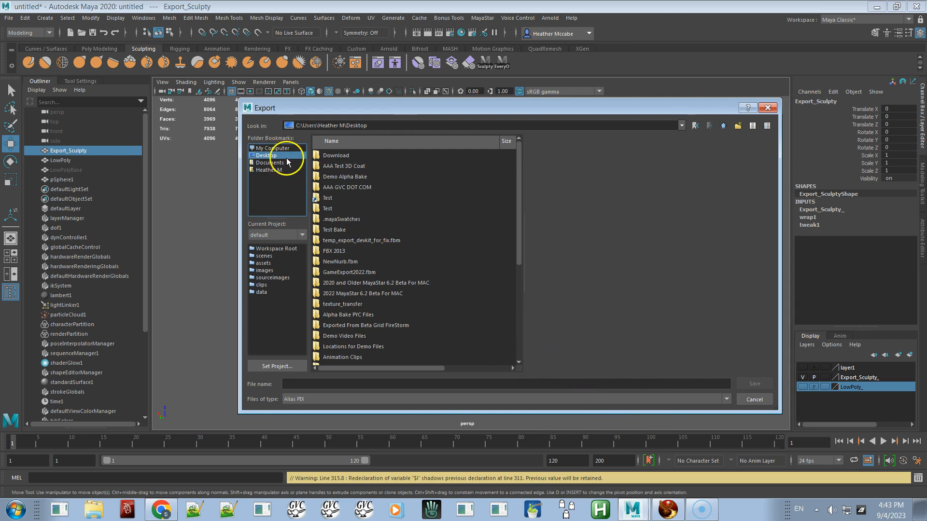
click(393, 383)
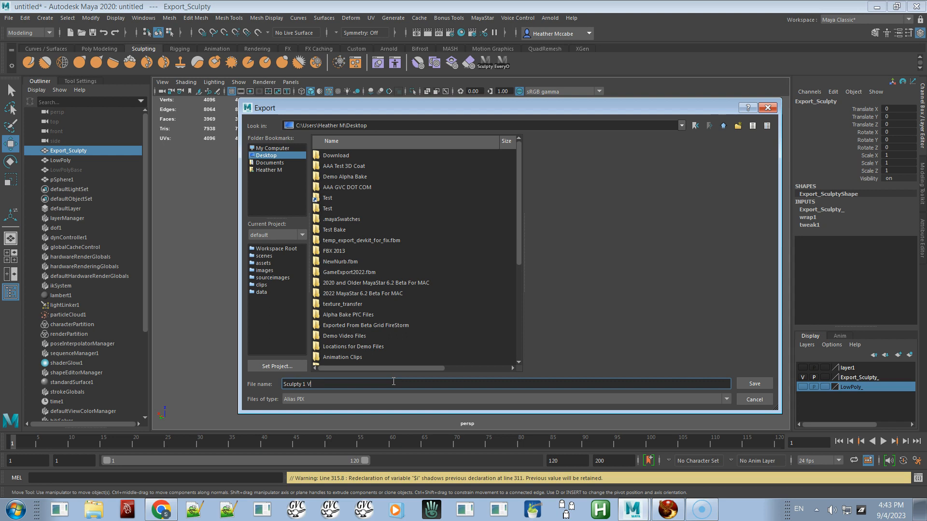
key(Return)
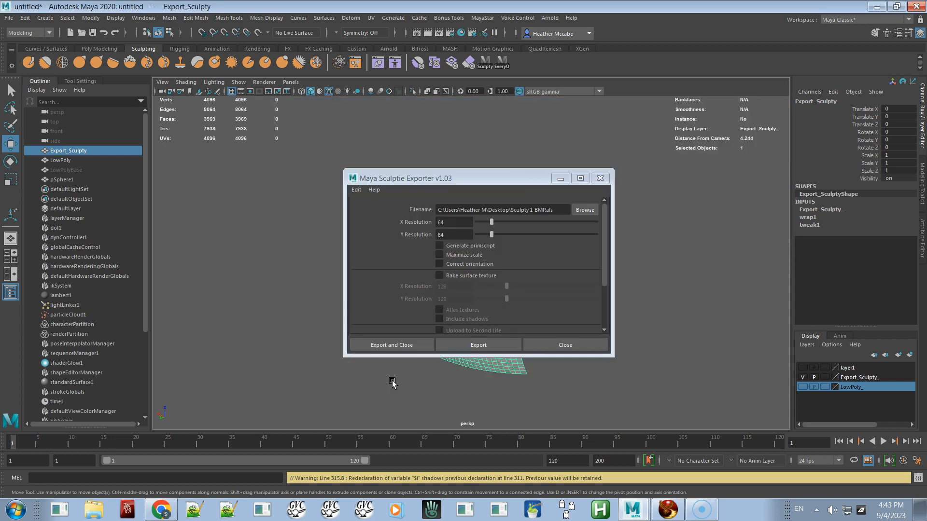
click(557, 209)
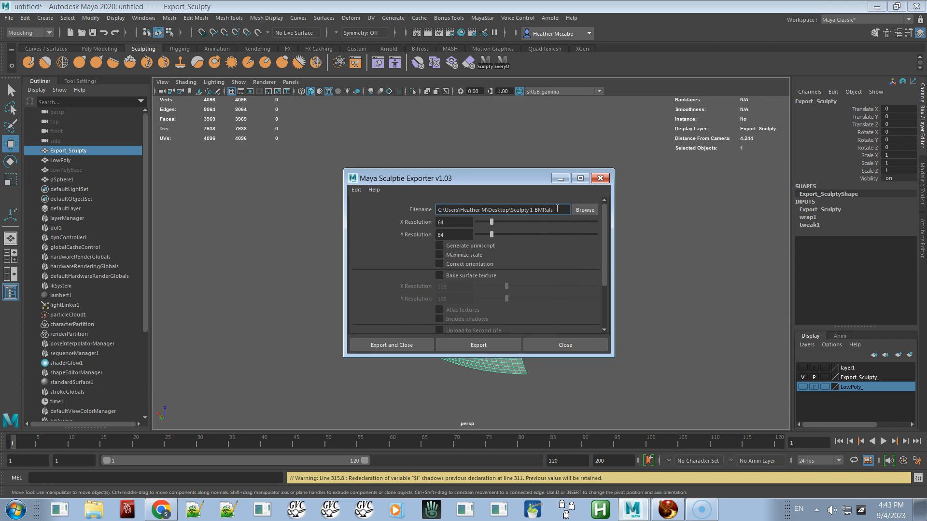
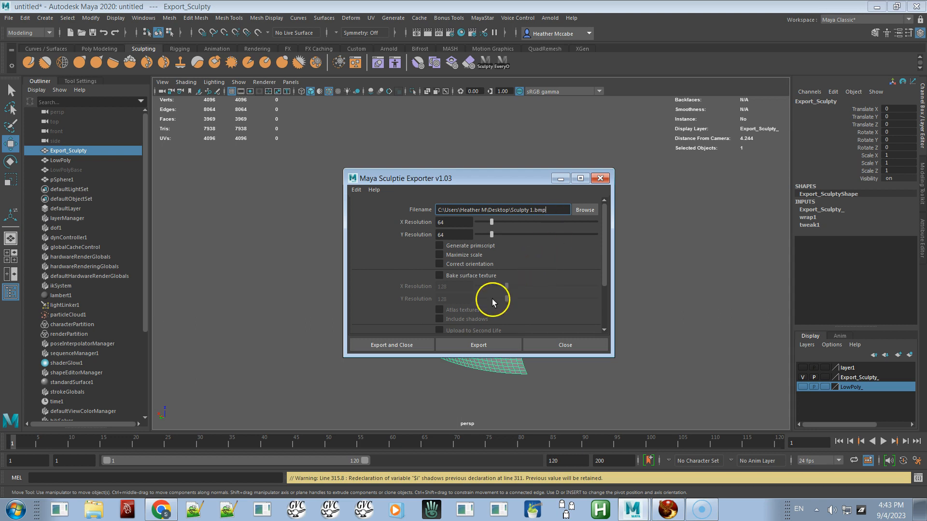
Step: Export the sculpt map of the Export_Sculpty plane, then switch to the Firestorm viewer
click(477, 344)
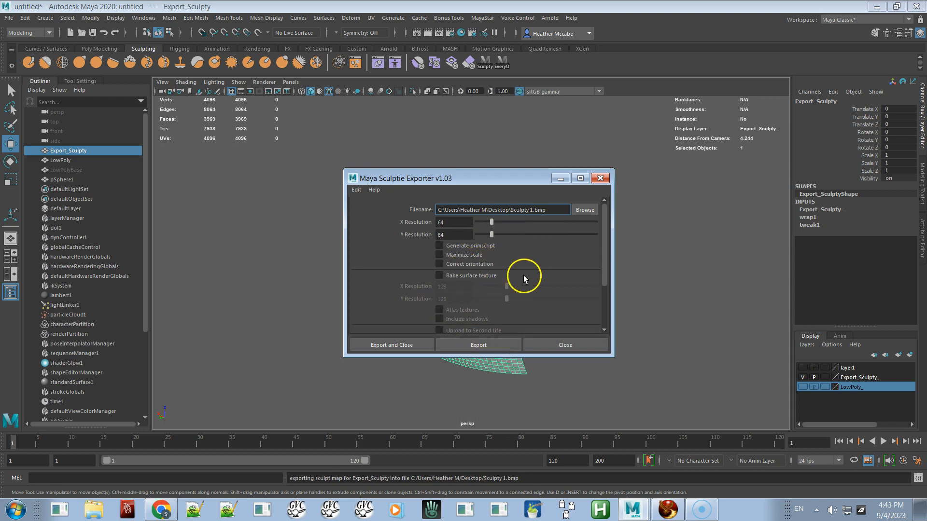
click(668, 509)
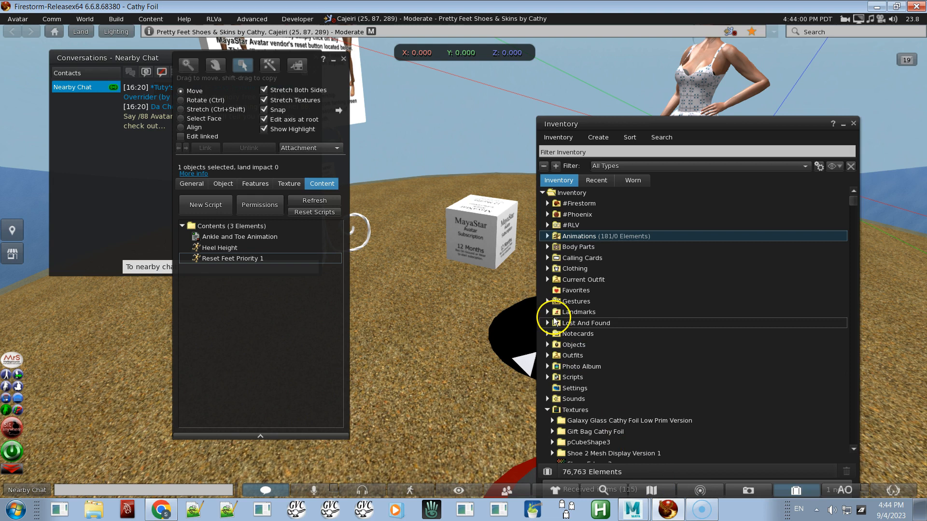
Step: Close the open build window, reopen the Build tool and rez a new box prim on the ground
click(343, 58)
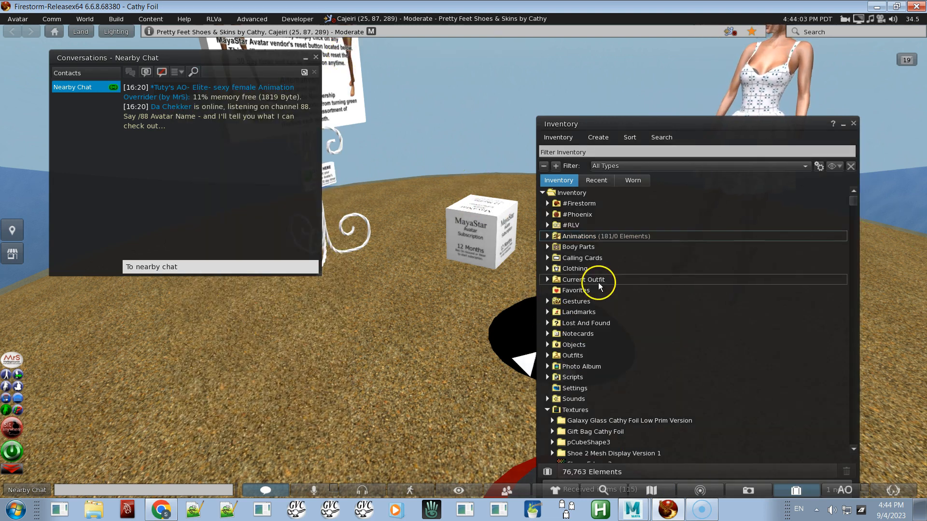
key(ctrl+b)
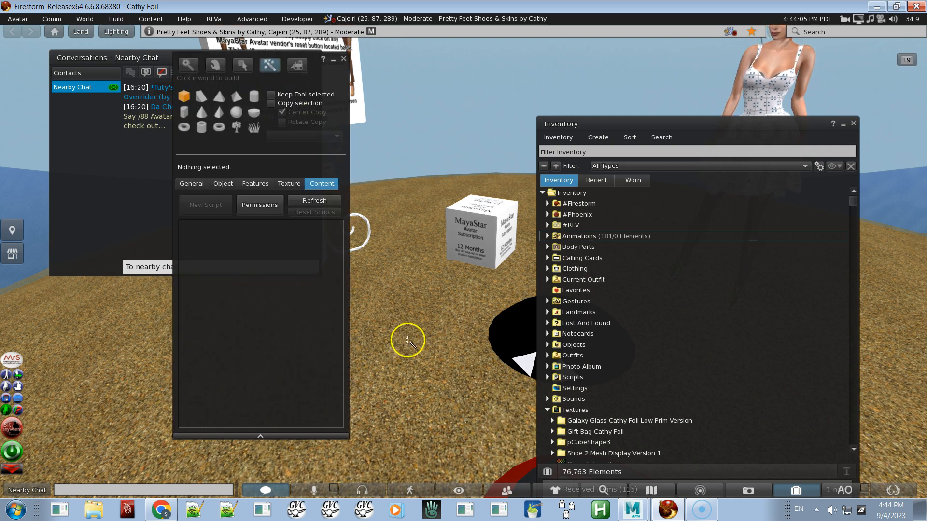
click(378, 324)
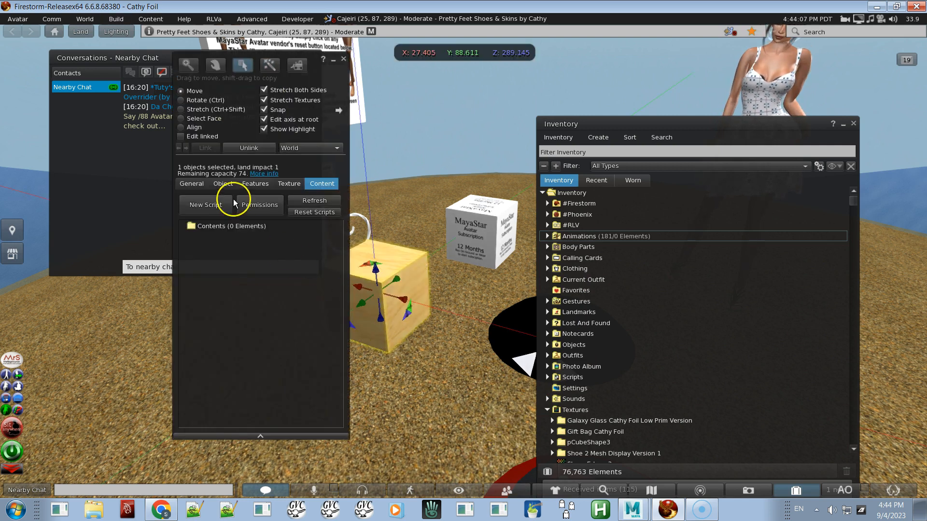
Step: Change the new prim's building block type to Sculpted
click(227, 185)
click(260, 216)
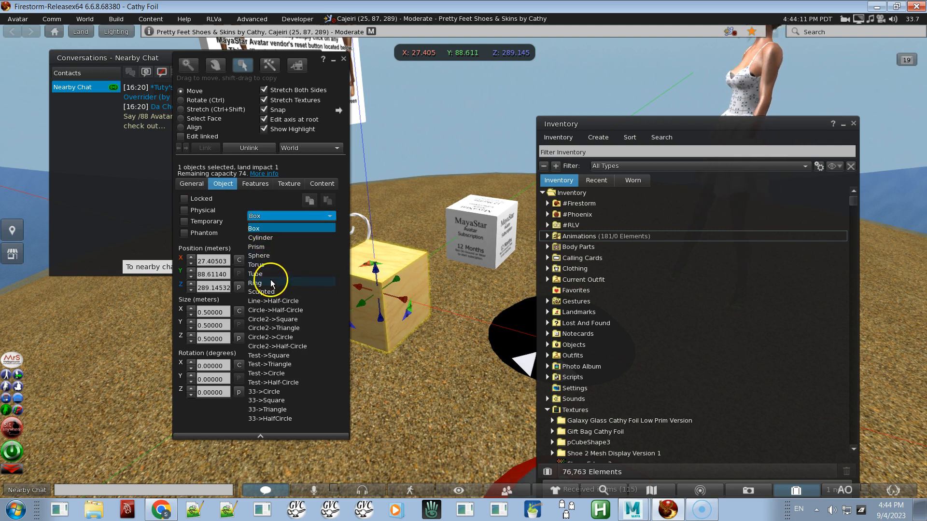
click(276, 293)
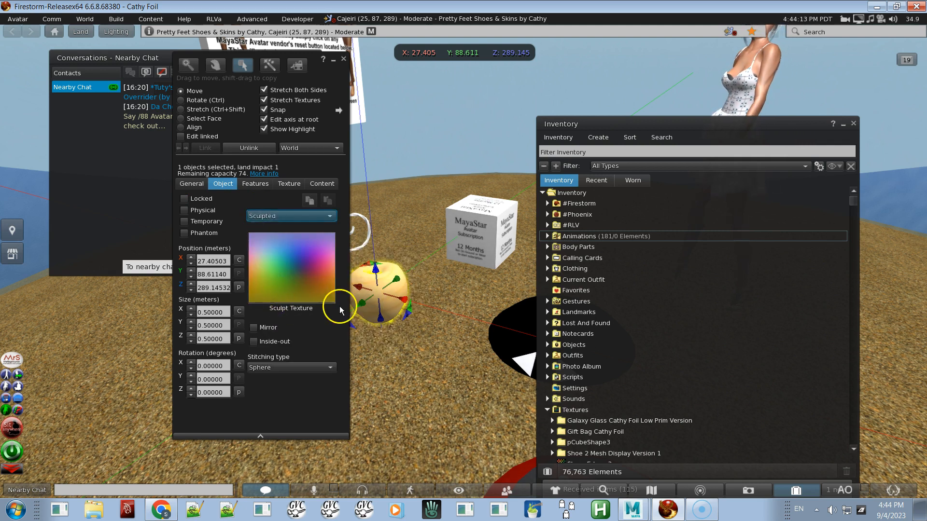
alt+drag(369, 299, 463, 265)
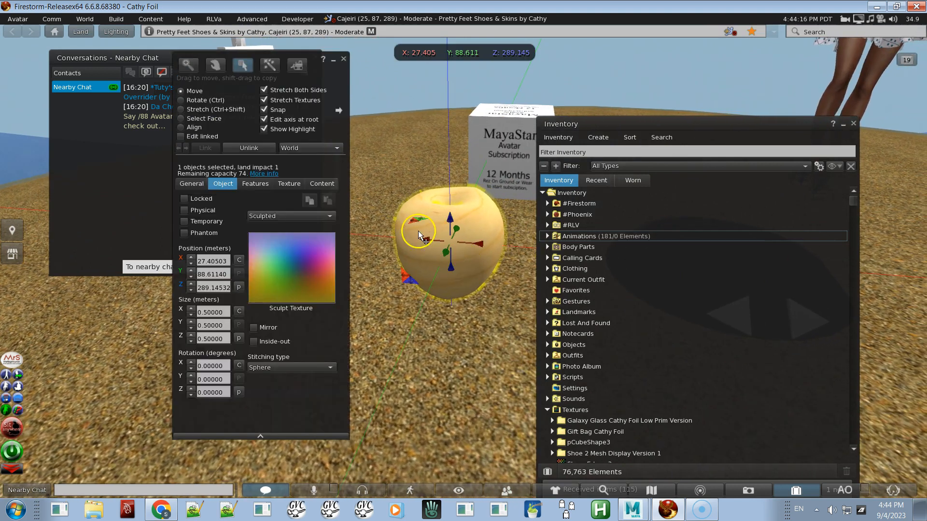
Step: Upload Sculpty 1.bmp from the Desktop as an image texture
click(115, 19)
mouse_move(140, 173)
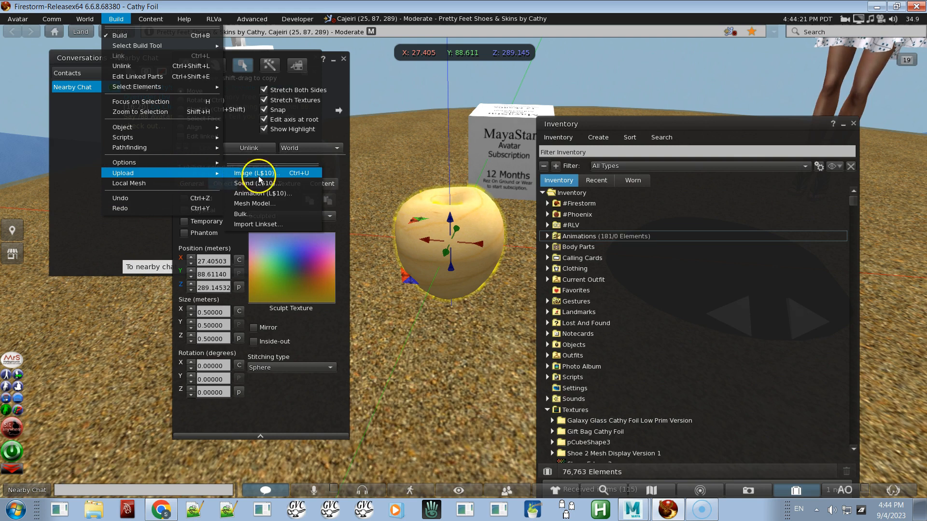
click(264, 173)
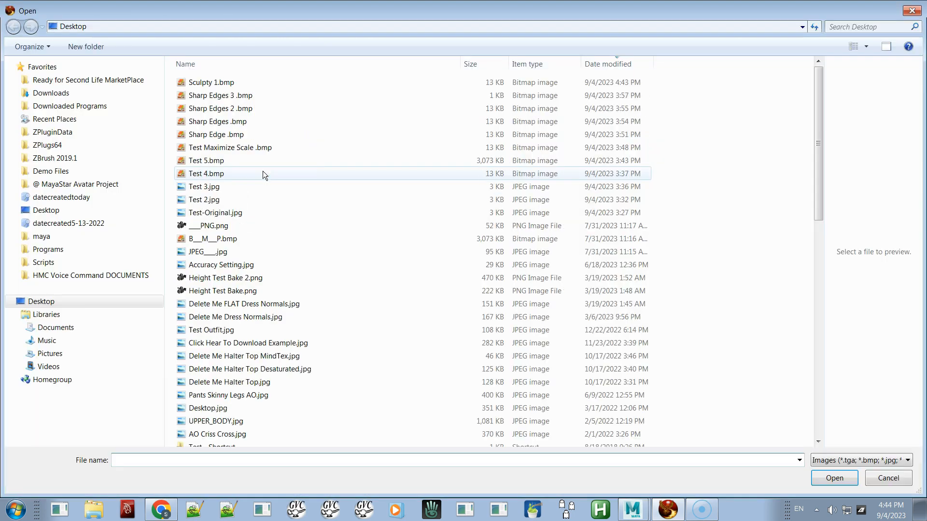
double_click(215, 84)
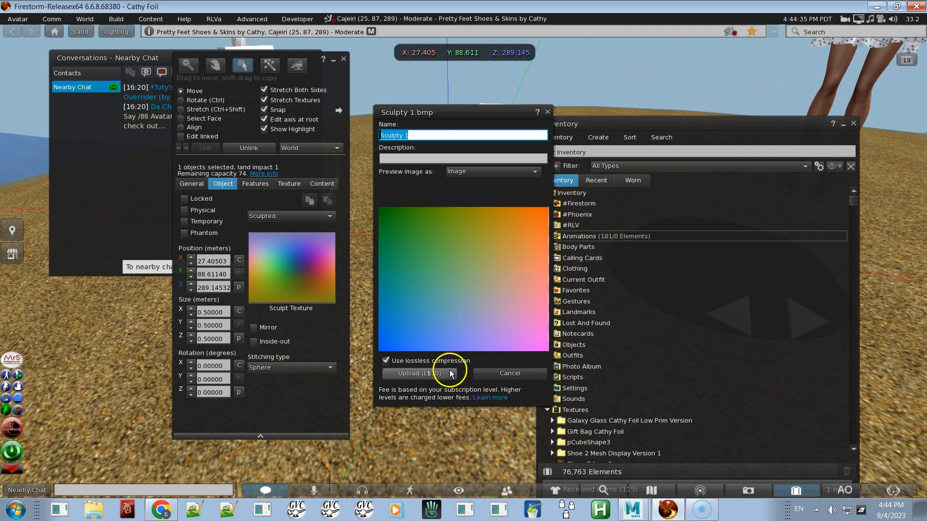
click(420, 374)
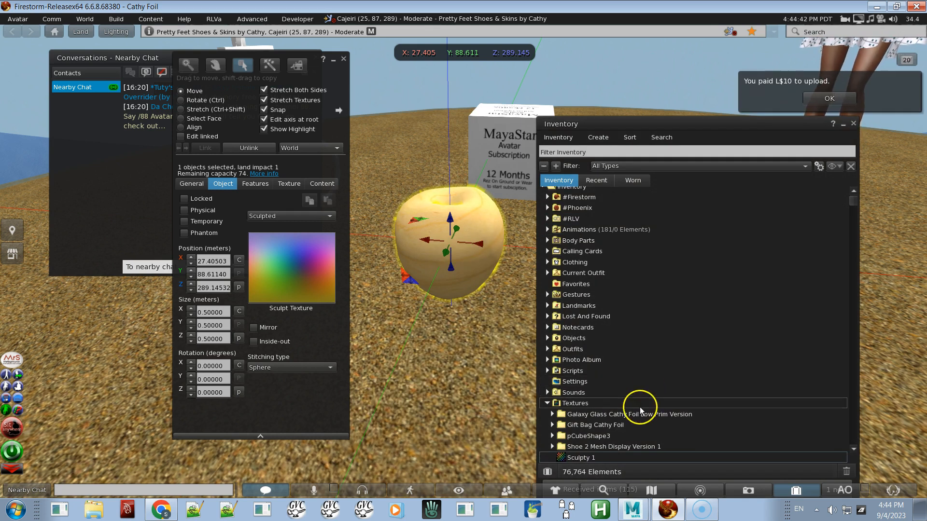
Step: Open the uploaded Sculpty 1 texture and apply it as the prim's sculpt texture
double_click(595, 457)
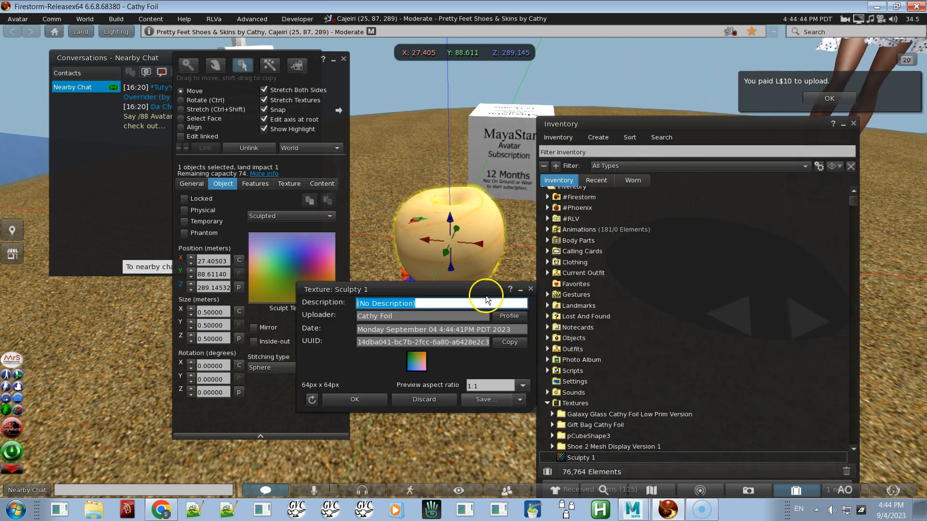
mouse_move(478, 290)
mouse_down()
mouse_move(626, 281)
mouse_move(705, 297)
mouse_up()
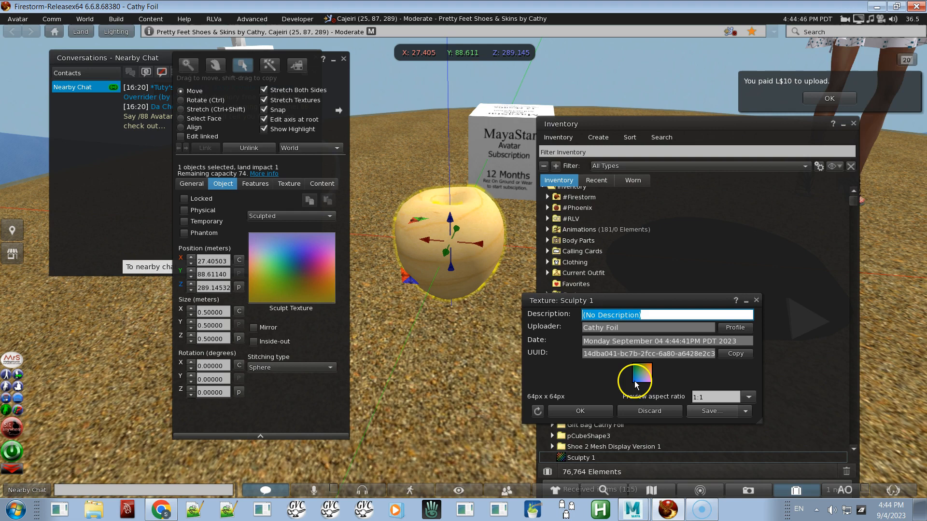
mouse_move(641, 372)
mouse_down()
mouse_move(602, 352)
mouse_move(314, 285)
mouse_move(290, 269)
mouse_up()
Step: Set the sculpted prim's stitching type to Plane / None
alt+drag(479, 228, 463, 262)
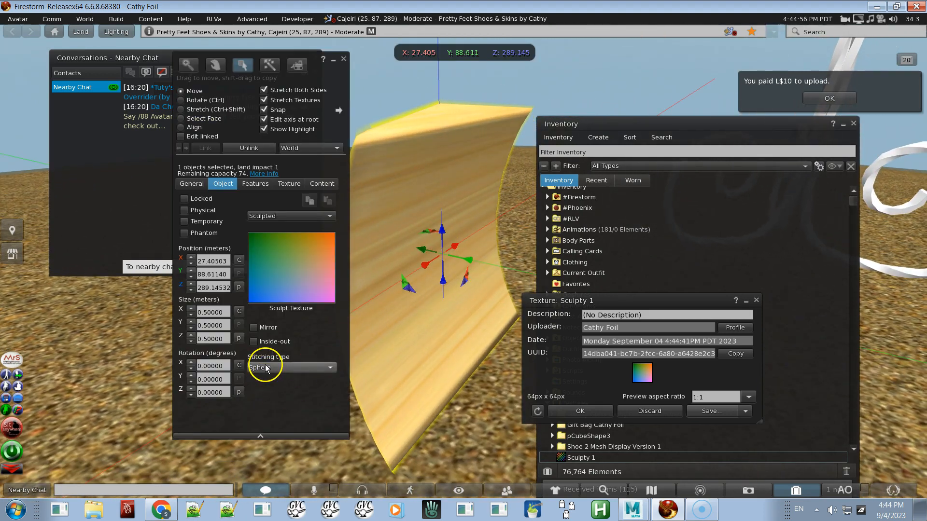
click(266, 369)
click(269, 398)
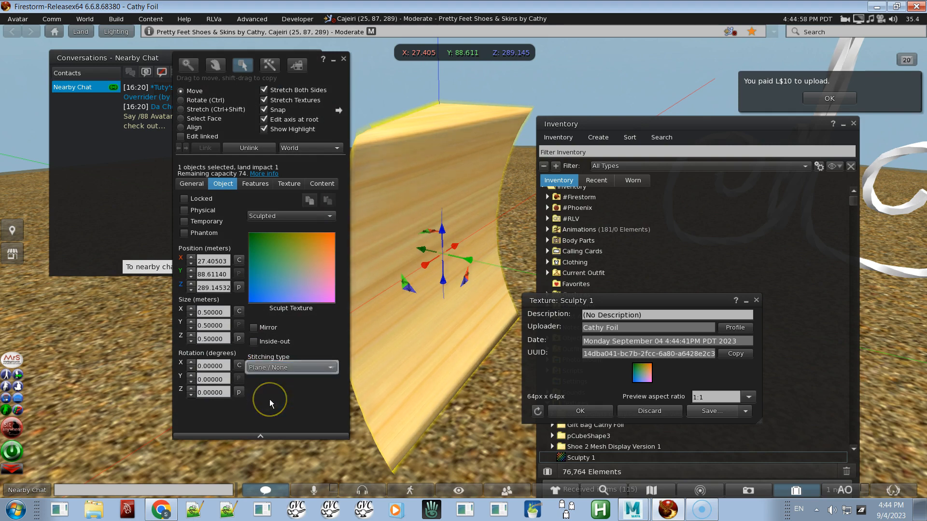
Step: Close the Build tool and orbit around the sculpted prim to examine its shape
alt+drag(432, 338, 464, 261)
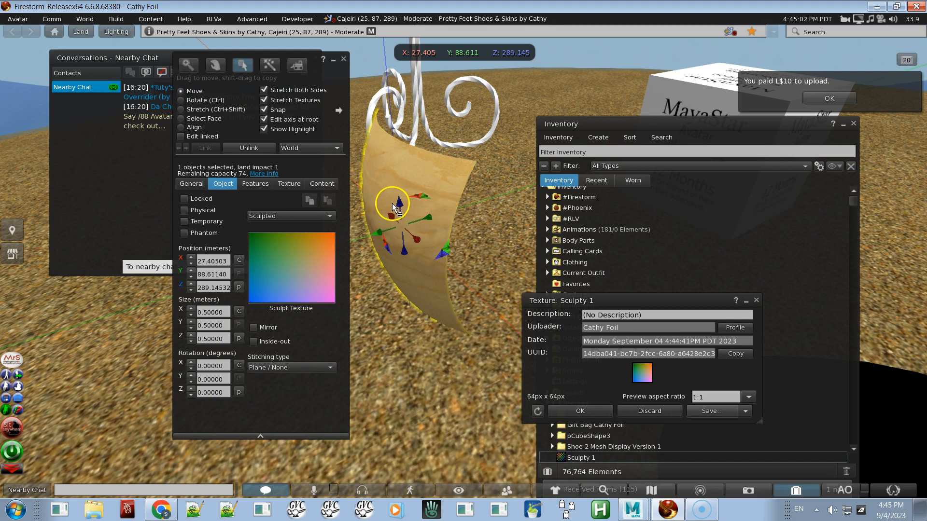
mouse_move(400, 202)
mouse_down()
mouse_move(381, 162)
mouse_move(376, 92)
mouse_up()
alt+drag(406, 132, 464, 262)
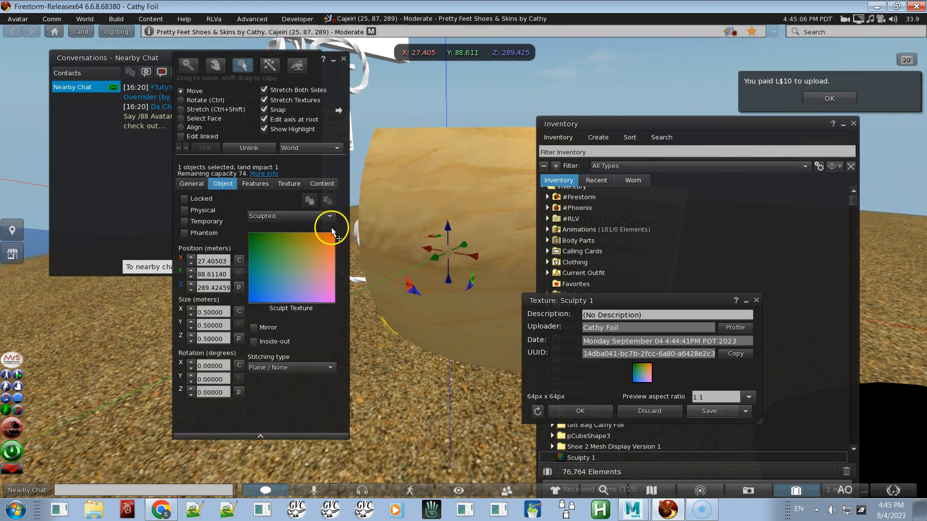
click(344, 60)
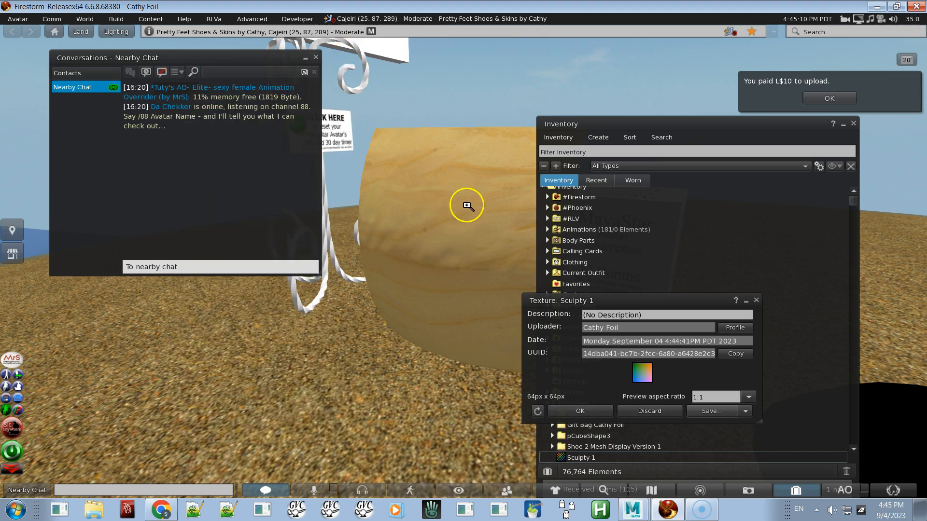
key(Escape)
ctrl+alt+drag(467, 261, 463, 262)
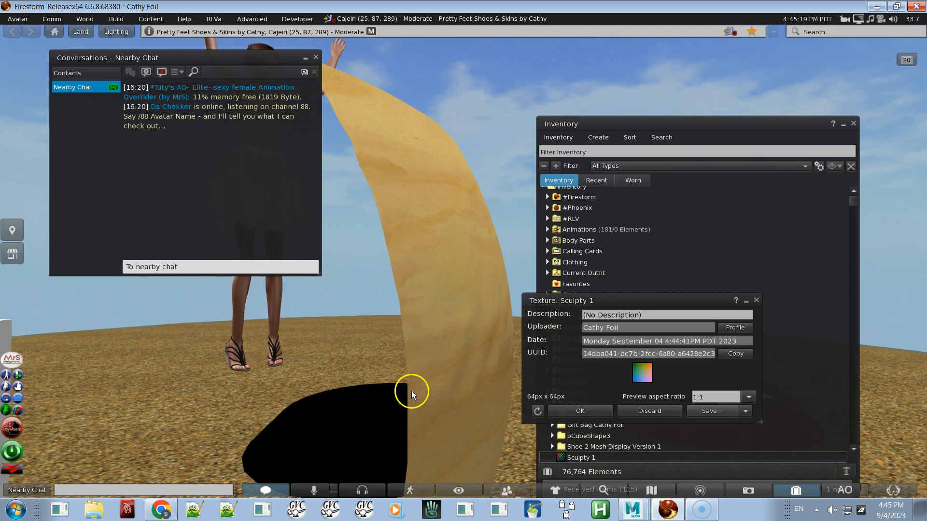
alt+click(381, 176)
alt+drag(465, 260, 463, 262)
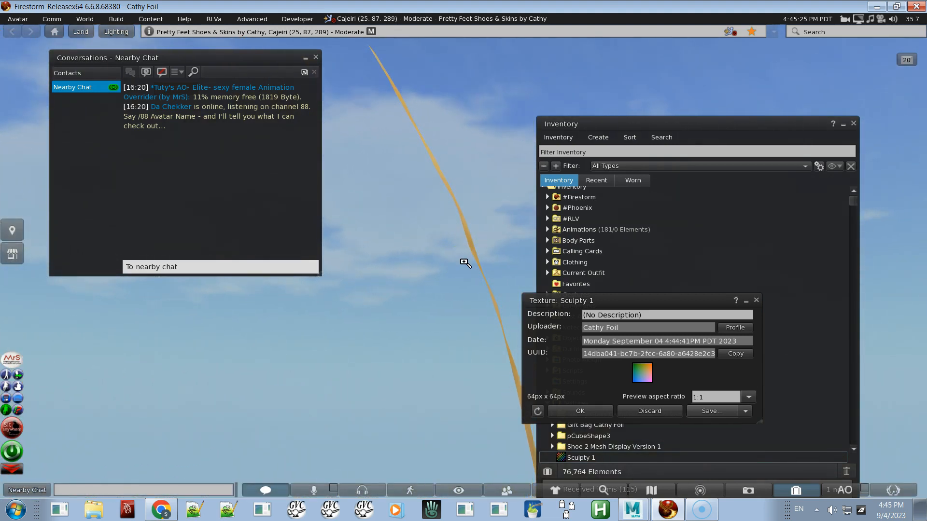
Step: Switch back to Maya and move the Maya Sculptie Exporter dialog aside
key(alt+Tab)
key(Tab)
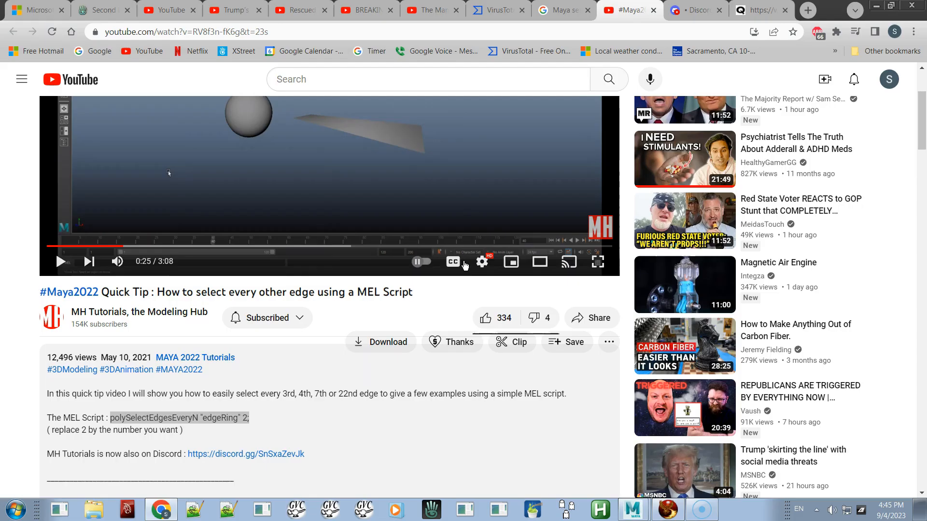
key(alt+Tab)
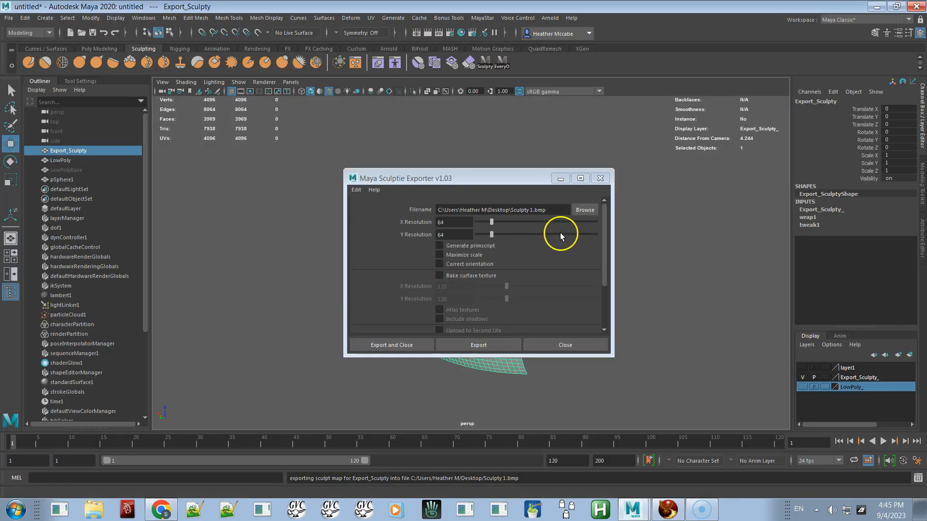
drag(532, 180, 308, 132)
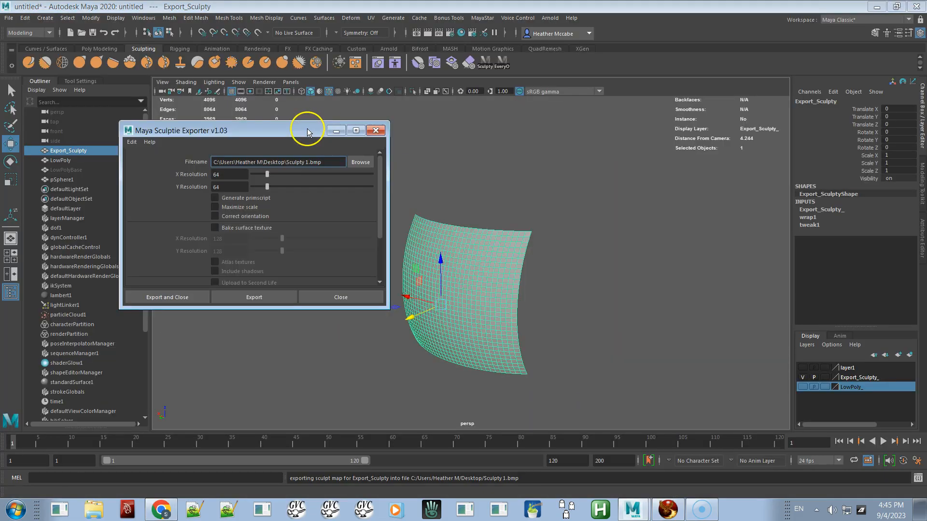
Step: Hide the Export_Sculpty layer and select the LowPoly mesh
right_drag(501, 275, 453, 253)
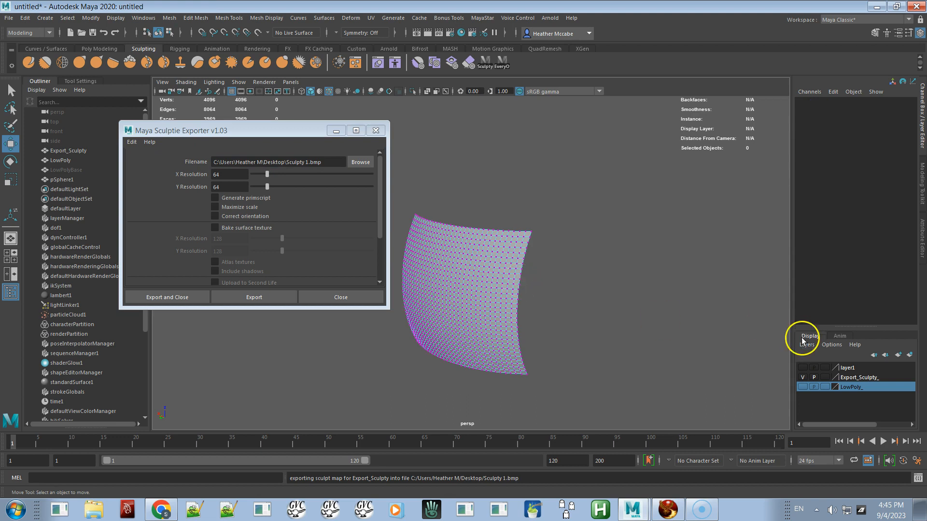
click(802, 378)
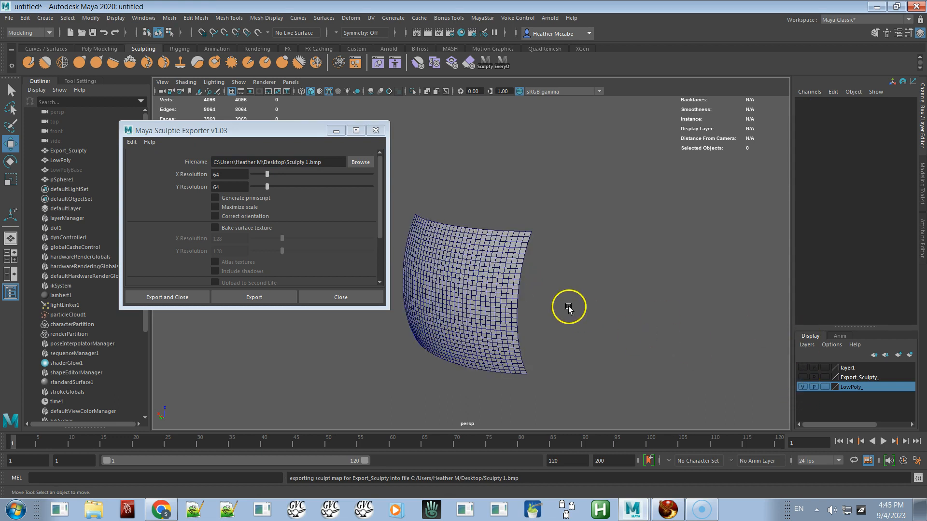
click(521, 271)
Step: Orbit around the LowPoly mesh in vertex mode to inspect its shape
right_drag(519, 268, 420, 256)
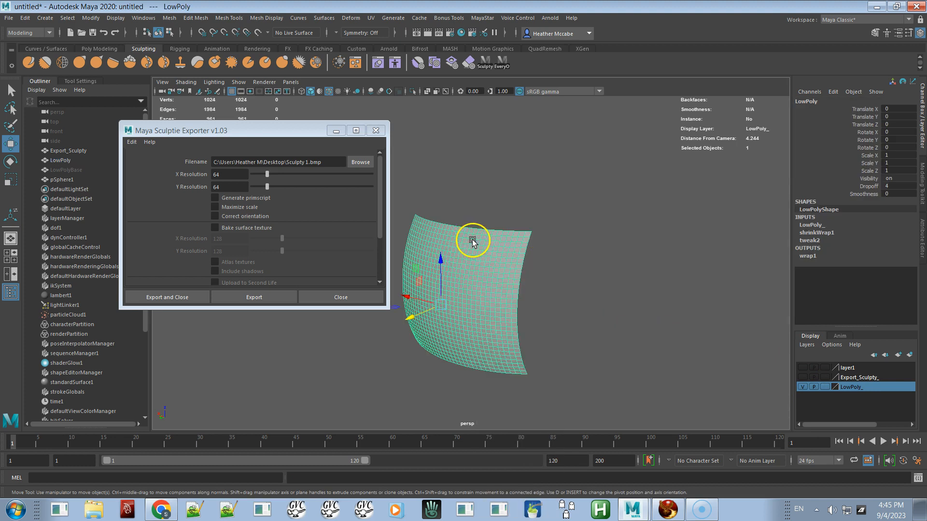
click(520, 279)
alt+drag(556, 298, 501, 298)
alt+right_drag(501, 298, 616, 346)
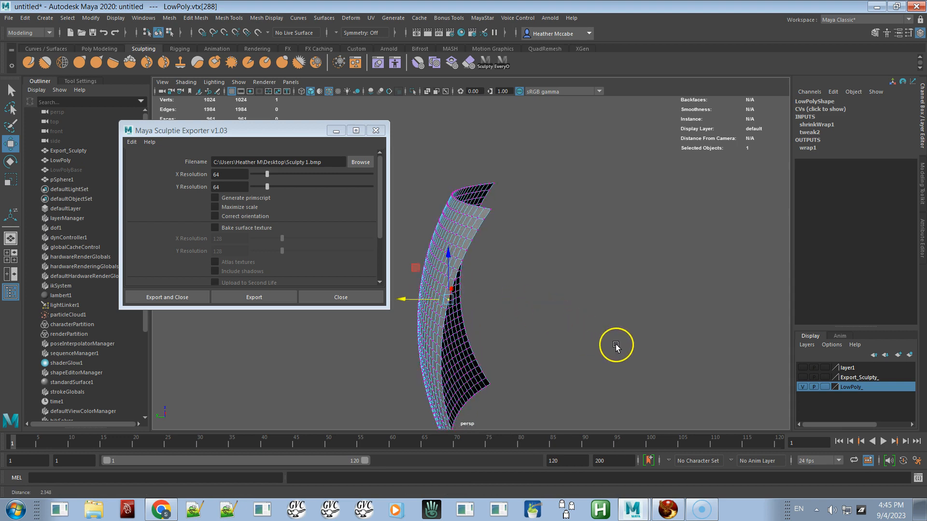
alt+drag(486, 306, 492, 253)
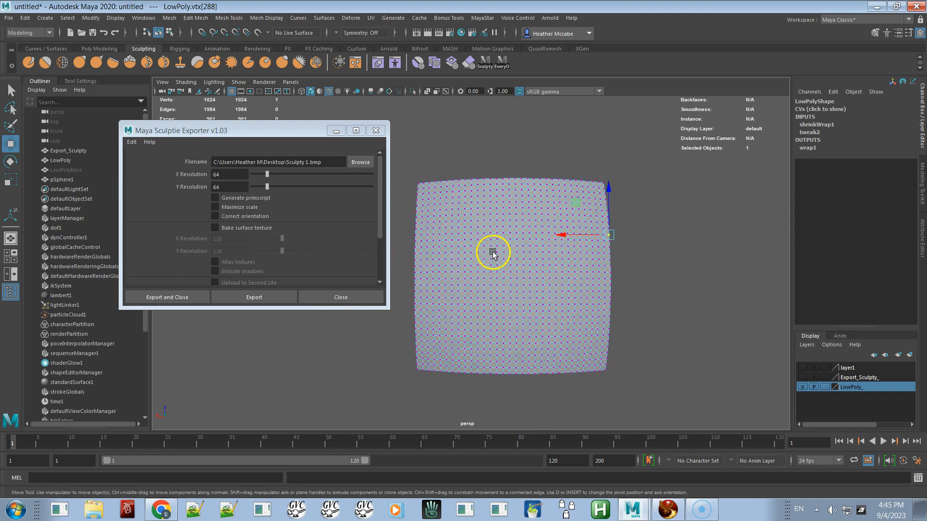
Step: Switch back to the Firestorm viewer and orbit to the sculpted prim
key(alt+Tab)
key(alt+Tab)
key(alt+Tab)
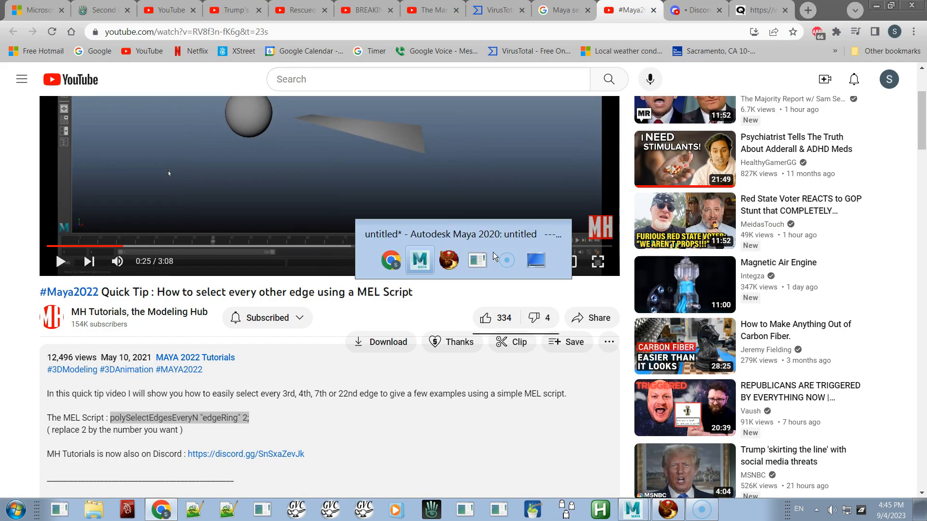
alt+drag(485, 282, 464, 261)
key(Escape)
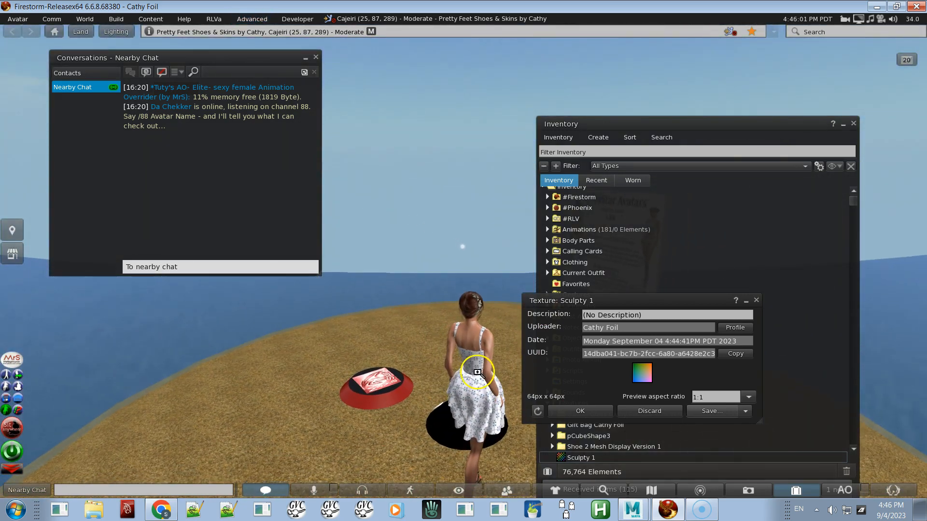
alt+drag(477, 372, 464, 261)
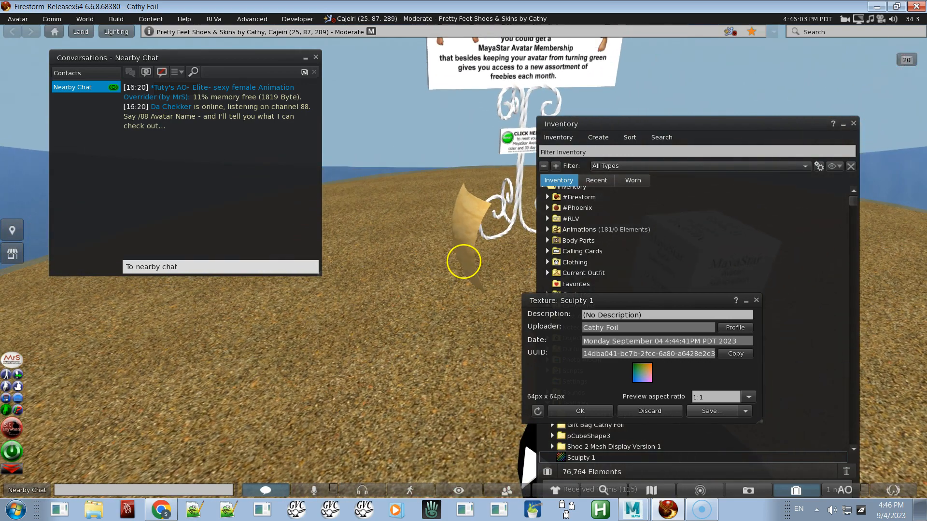
alt+drag(472, 224, 463, 262)
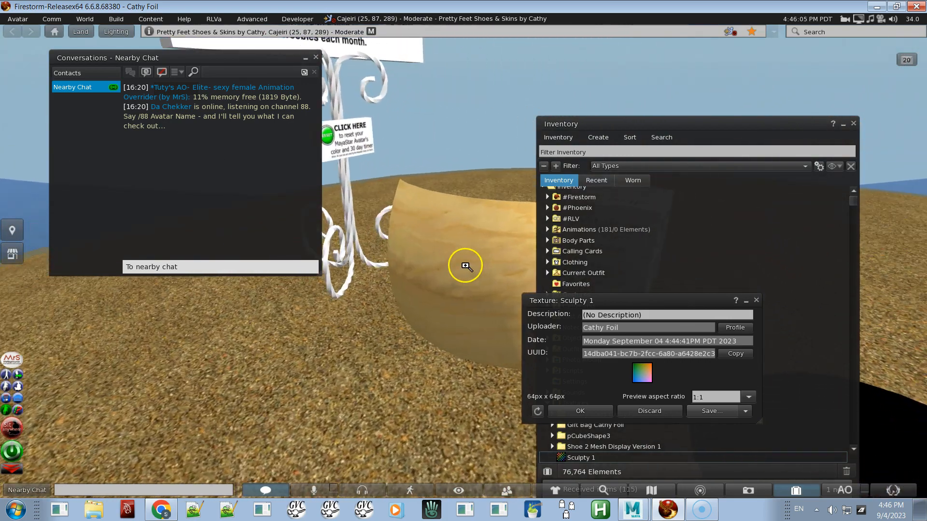
Step: Edit the sculpted prim and open its texture settings
right_click(465, 265)
click(495, 291)
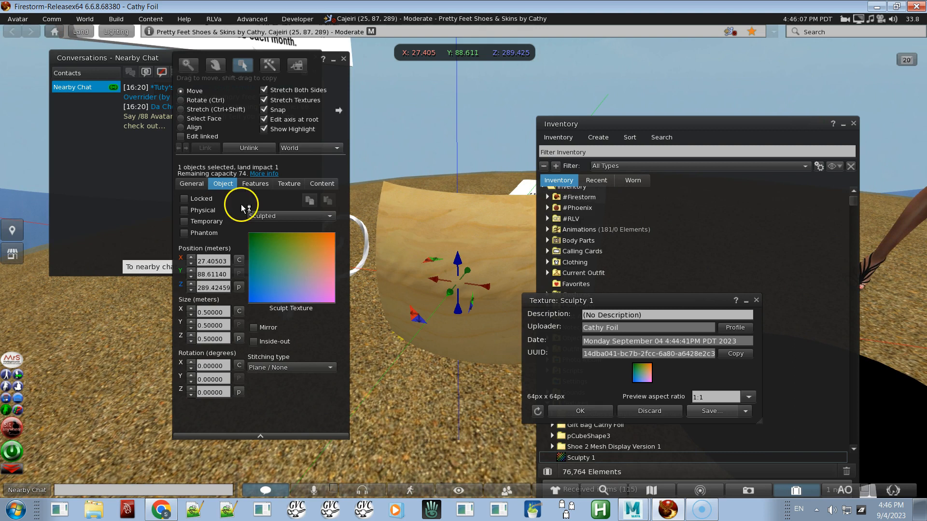
click(285, 183)
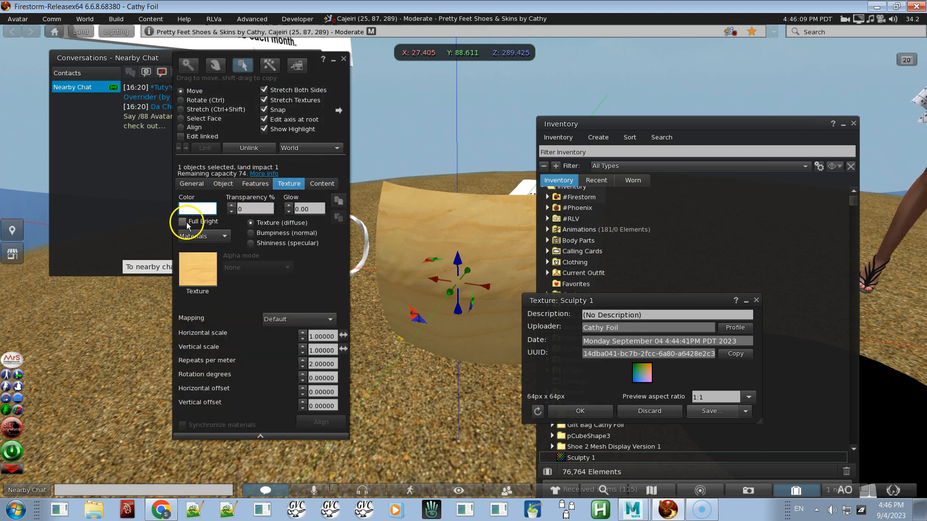
Step: Turn on Full Bright for the prim and set its colour to red
click(183, 222)
click(197, 208)
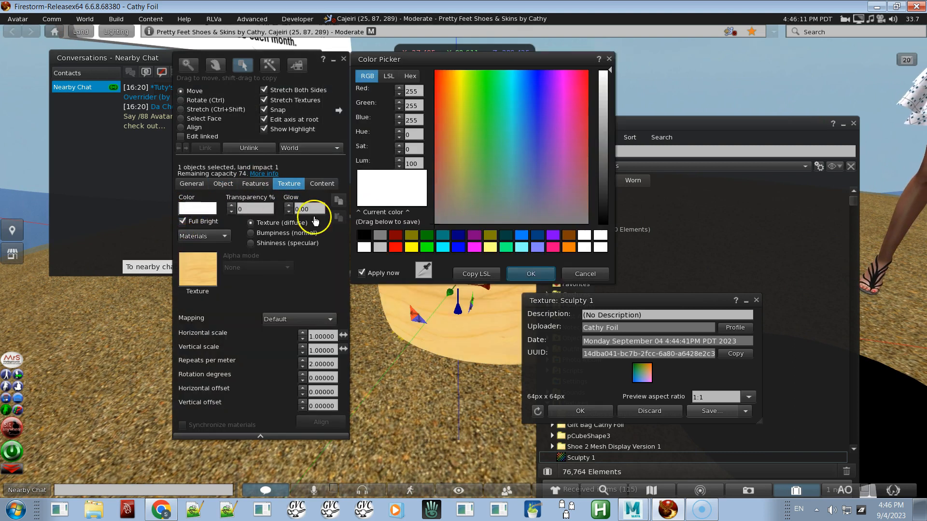
click(396, 247)
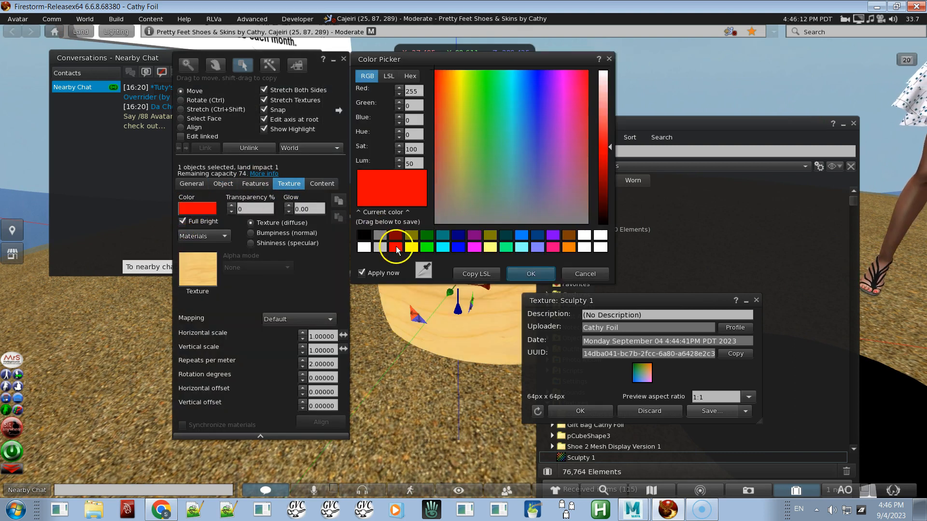
click(530, 274)
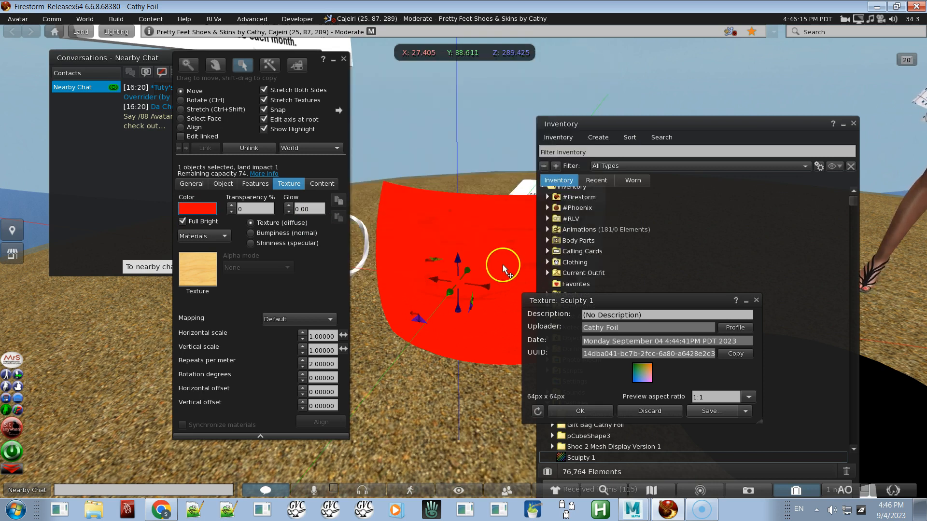
Step: Switch to wireframe view and move the inventory window aside to inspect the sculpted prim
key(ctrl+shift+r)
alt+drag(484, 274, 464, 262)
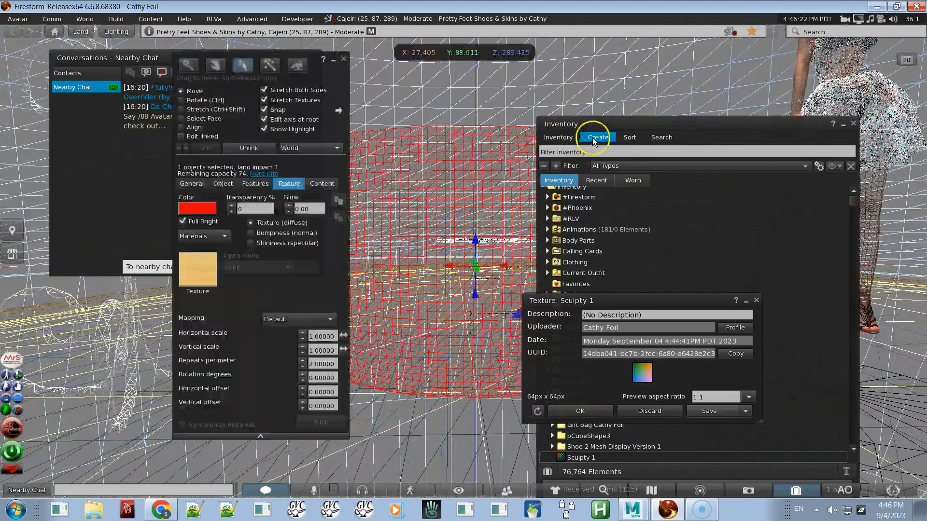
drag(600, 124, 725, 129)
mouse_move(535, 211)
alt+mouse_down()
mouse_move(464, 205)
mouse_move(463, 262)
alt+mouse_up()
ctrl+alt+shift+drag(463, 261, 464, 261)
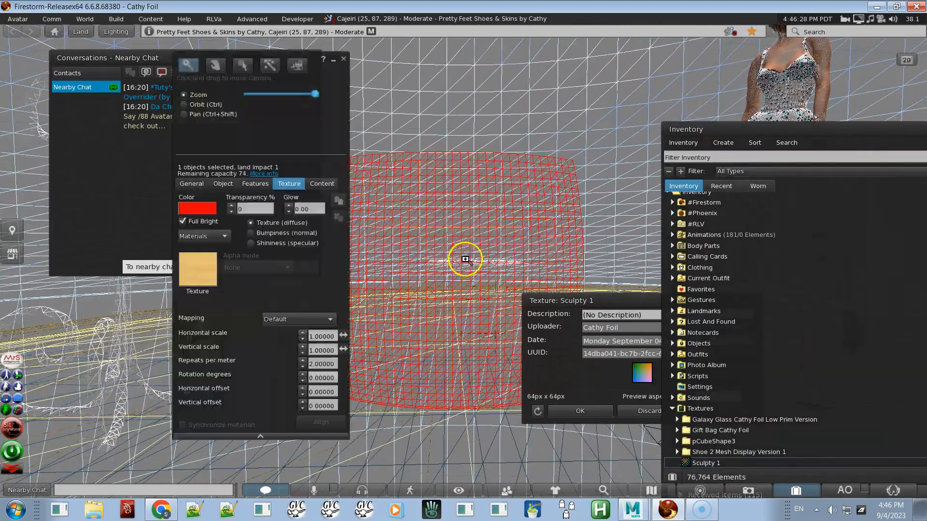
key(alt+Tab)
key(alt+Tab)
key(alt+Tab)
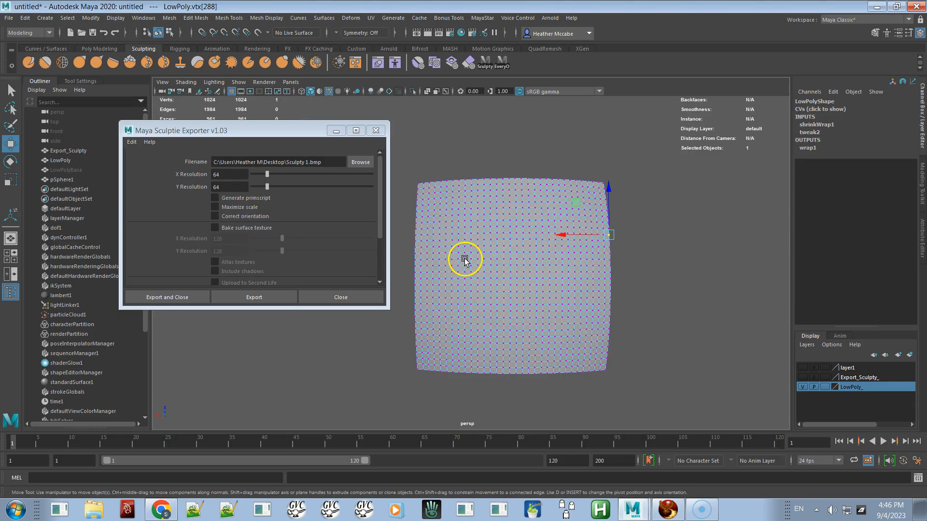
key(alt+Tab)
key(alt+Tab)
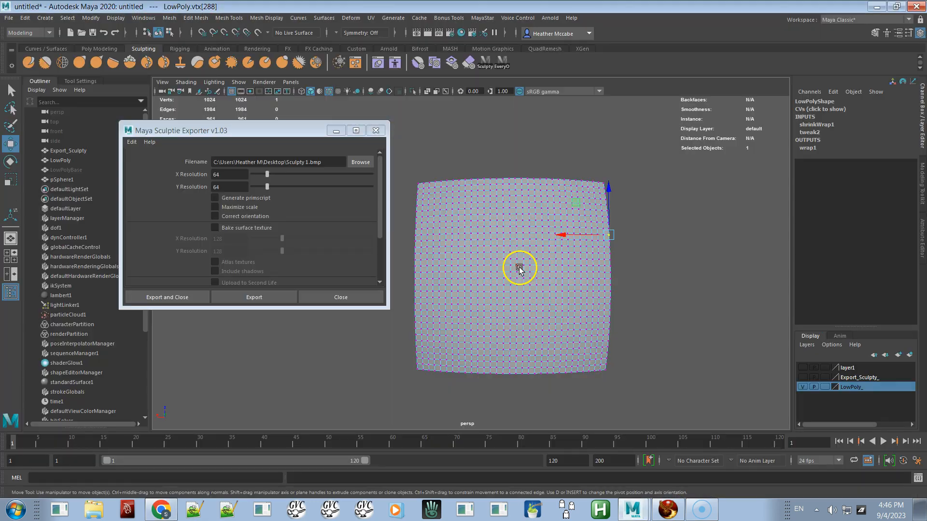
key(alt+Tab)
key(alt+Tab)
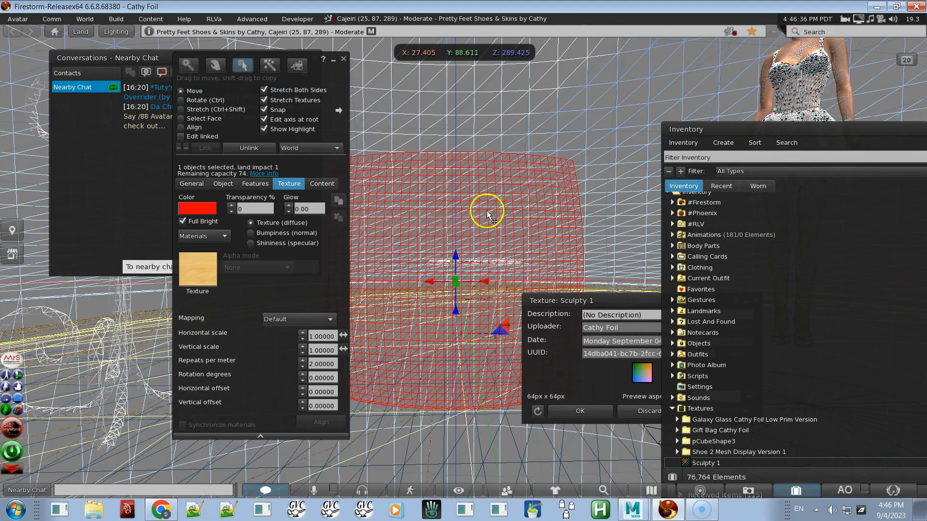
key(Escape)
alt+drag(463, 261, 463, 261)
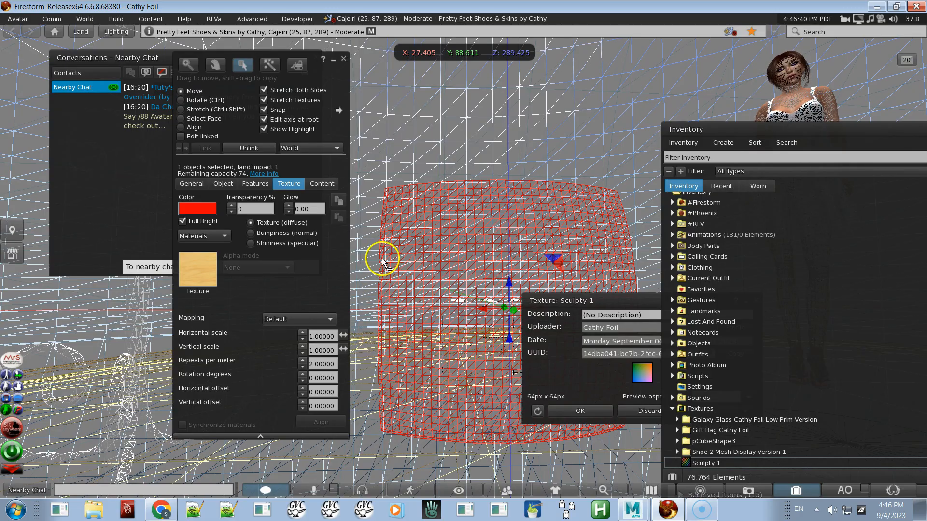
key(alt)
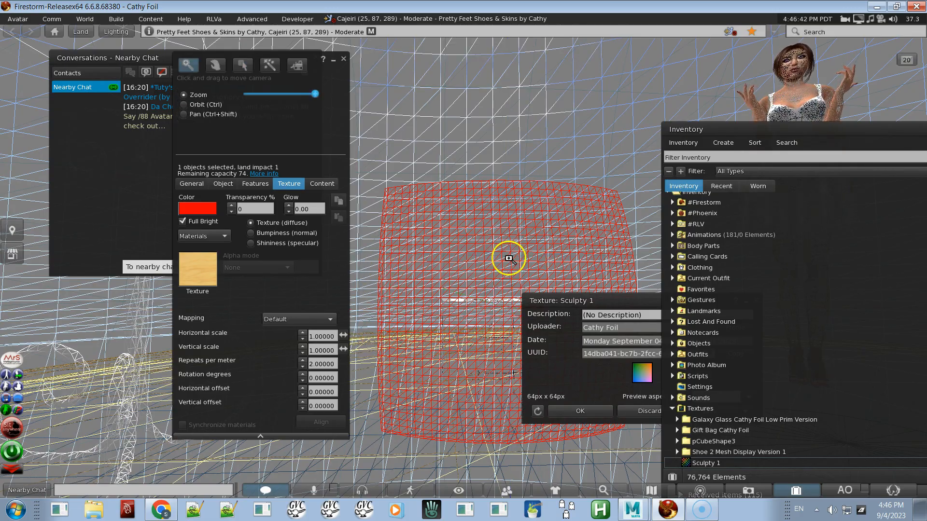
key(Escape)
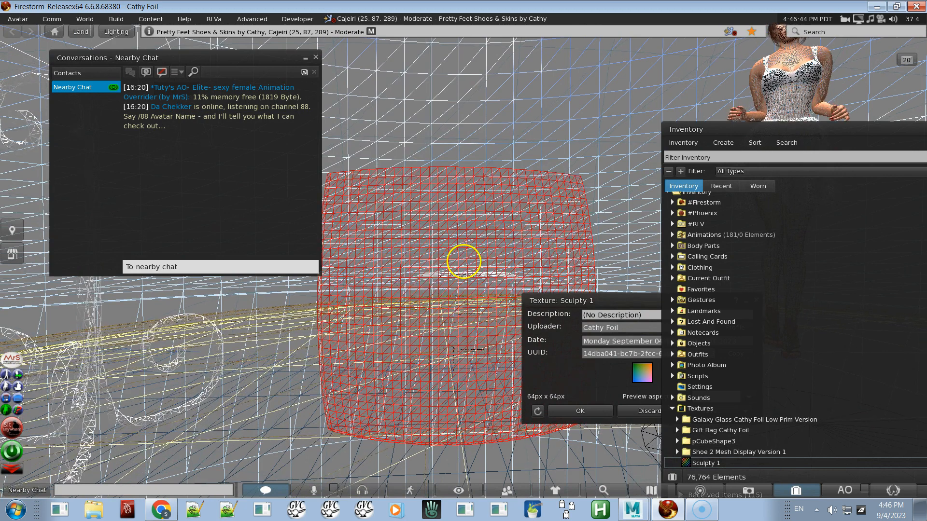
Step: In the Maya Sculptie Exporter, set the X and Y resolution to 1024
key(alt+Tab)
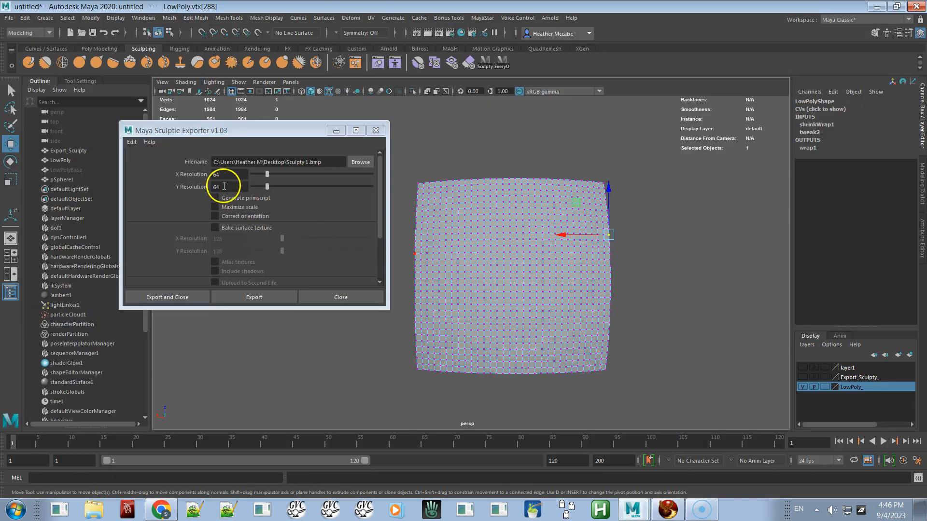
click(218, 175)
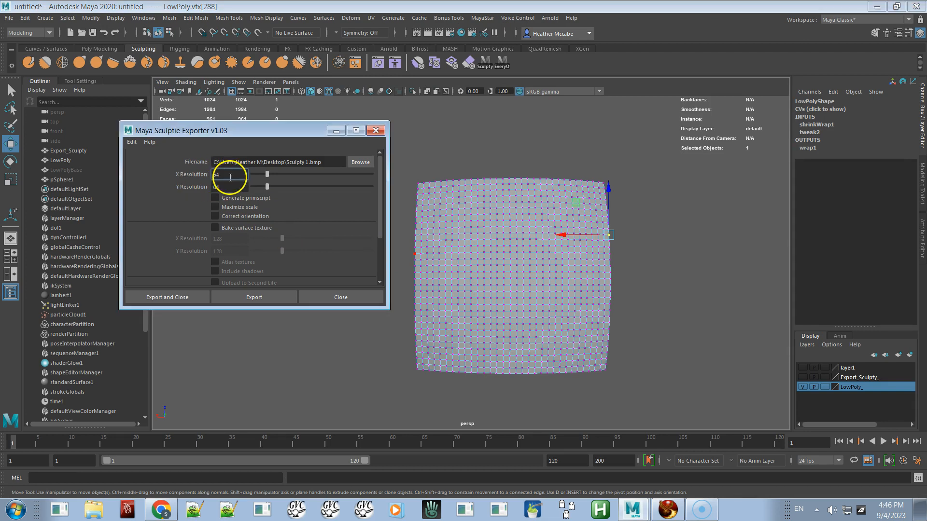
text(1024)
click(213, 186)
text(1024)
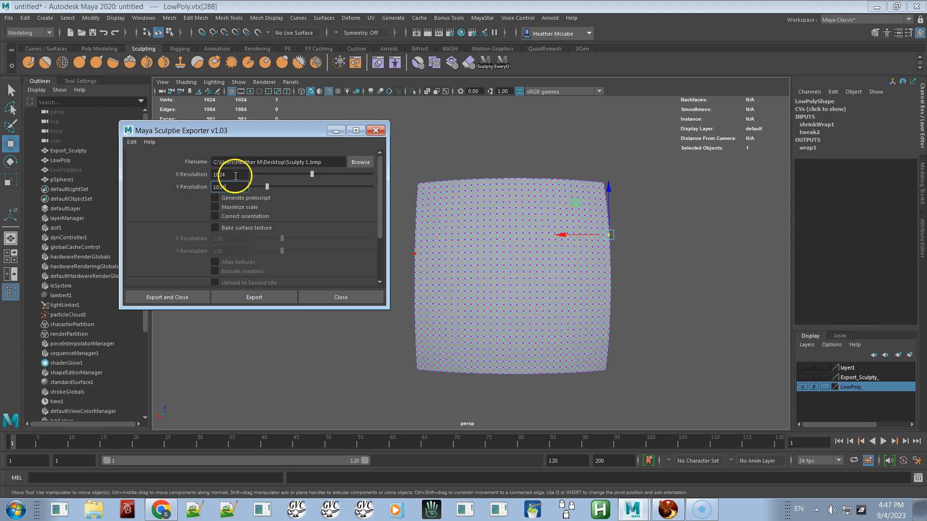
Step: Rename the export file to Sculpty 1024.bmp and export the sculpt map
click(311, 162)
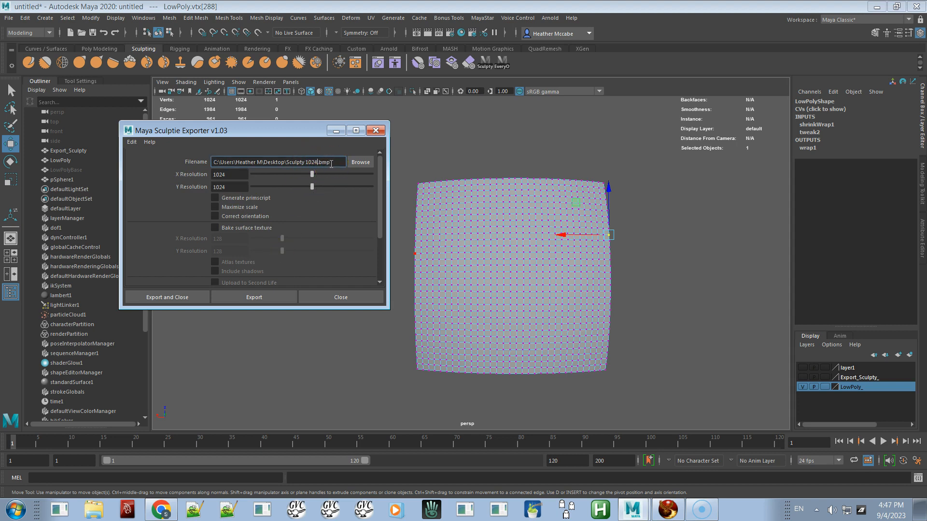
key(ctrl+a)
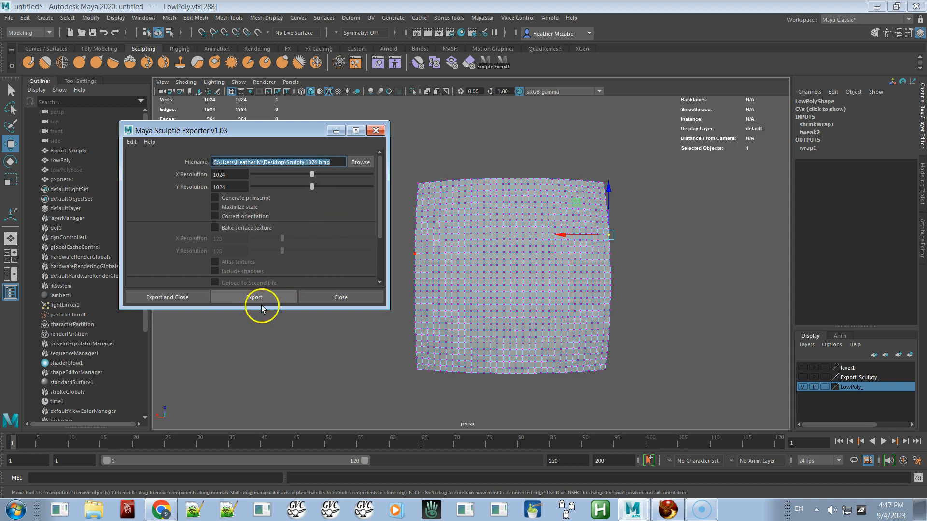
right_drag(516, 263, 550, 231)
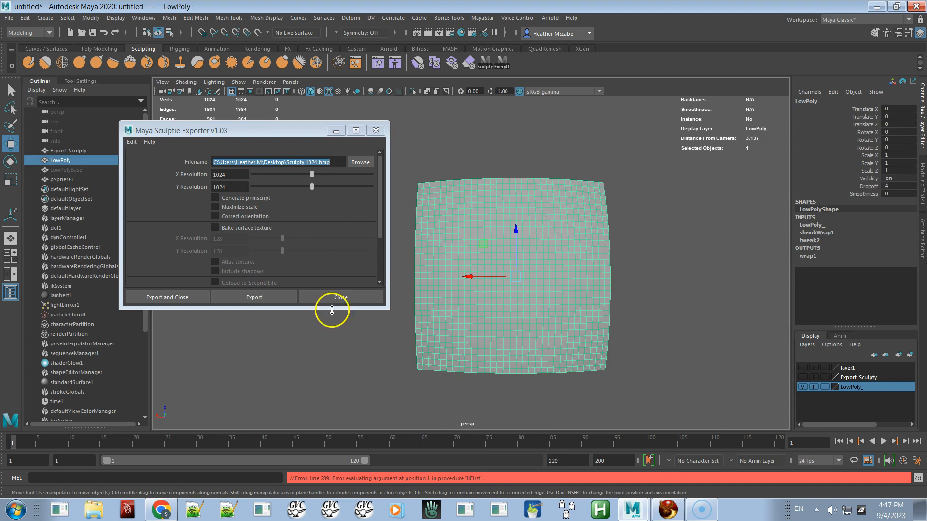
click(274, 297)
Step: Back in the viewer, upload Sculpty 1024.bmp from the desktop as an image
key(alt+Tab)
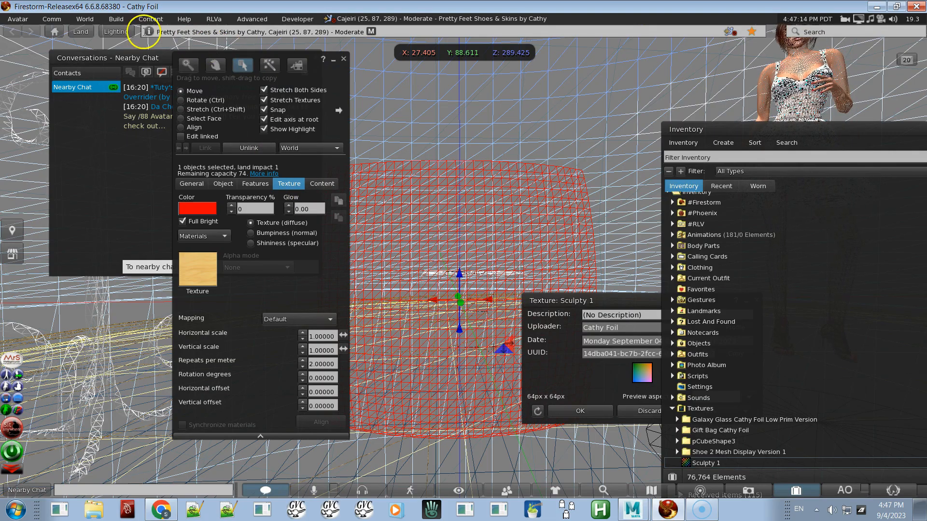
click(117, 19)
mouse_move(124, 146)
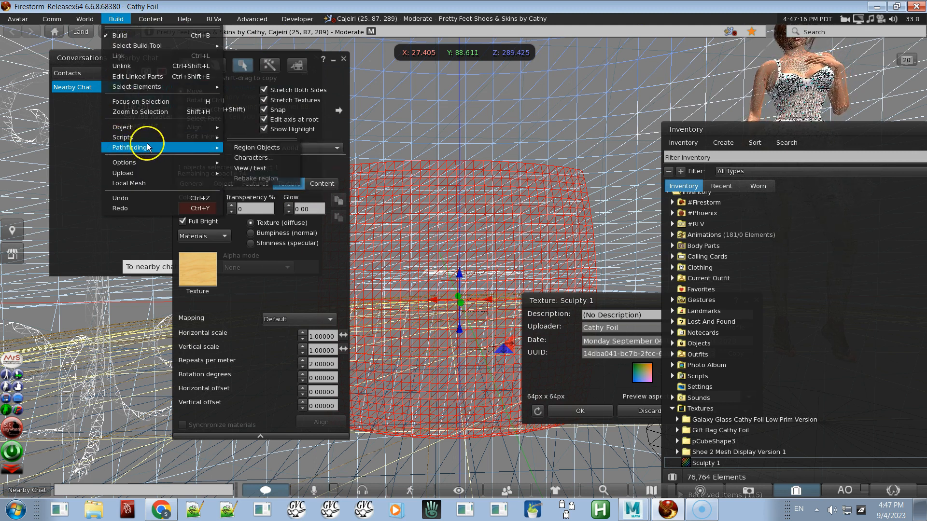
mouse_move(145, 172)
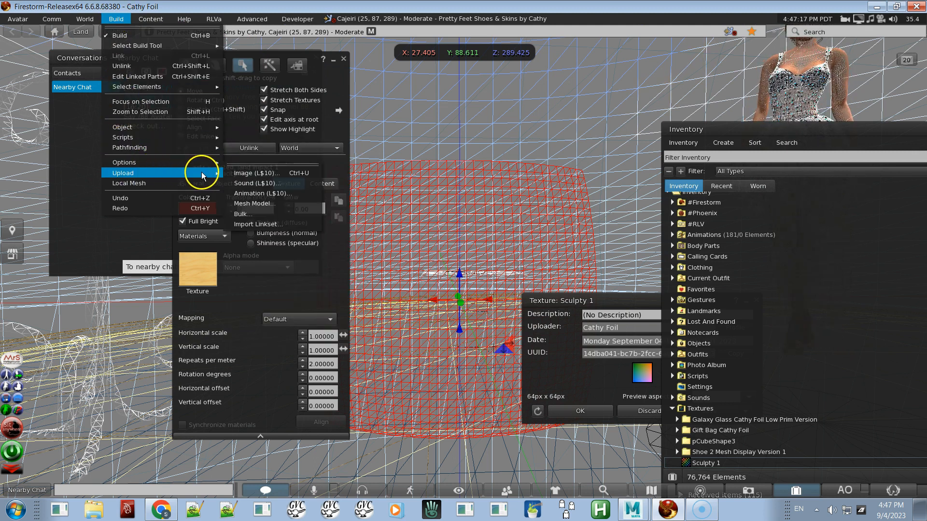
click(255, 173)
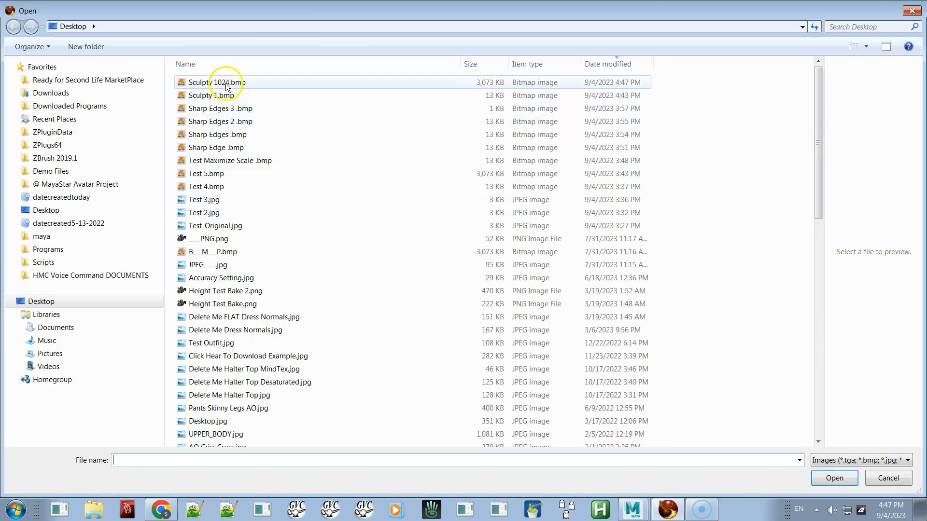
double_click(226, 83)
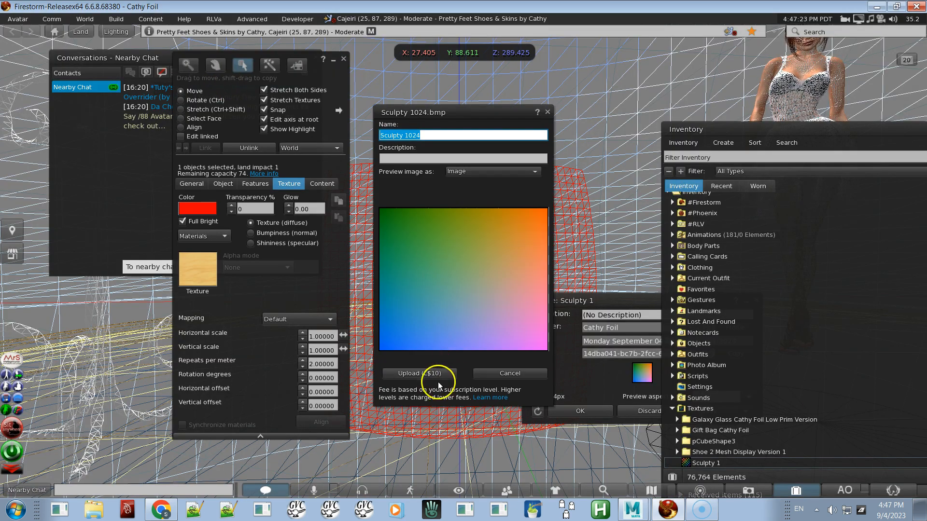
click(428, 373)
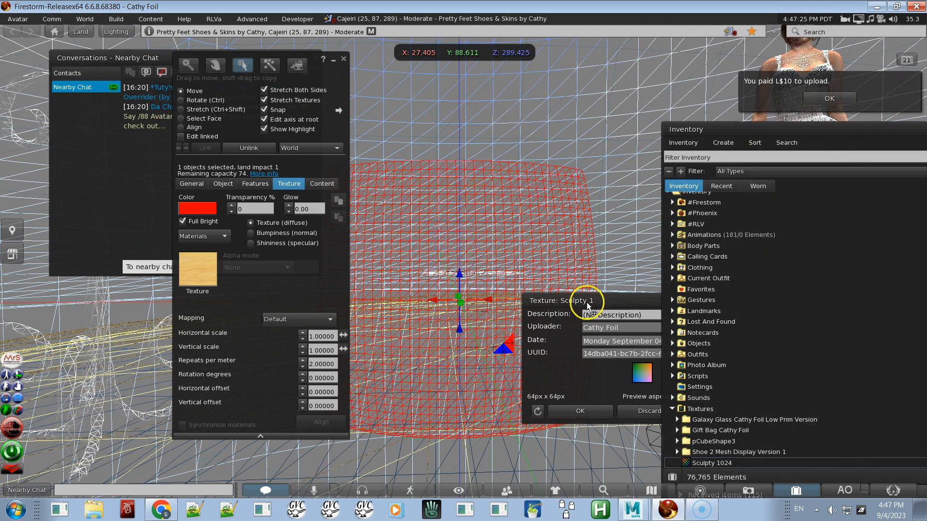
Step: Open the uploaded Sculpty 1024 texture and apply it as the prim's sculpt texture
double_click(732, 462)
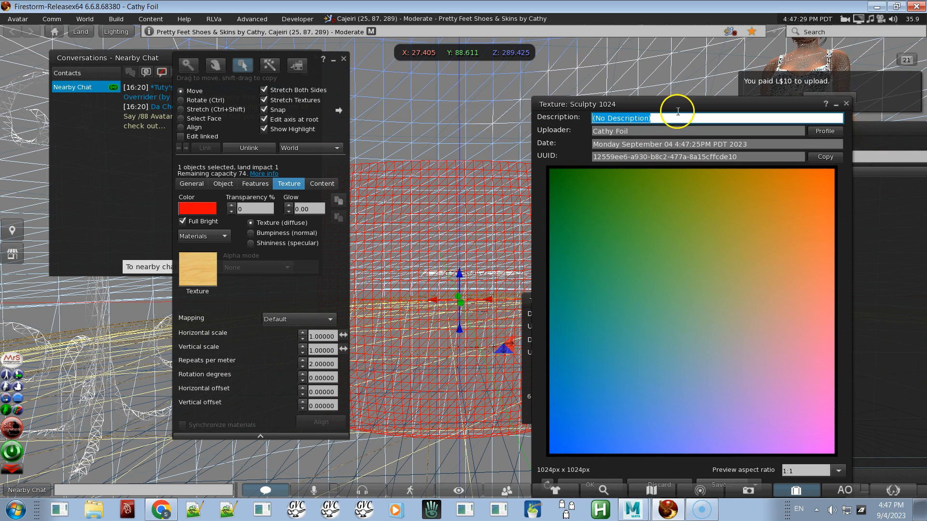
mouse_move(680, 110)
mouse_down()
mouse_move(492, 201)
mouse_move(193, 201)
mouse_move(96, 289)
mouse_move(138, 303)
mouse_up()
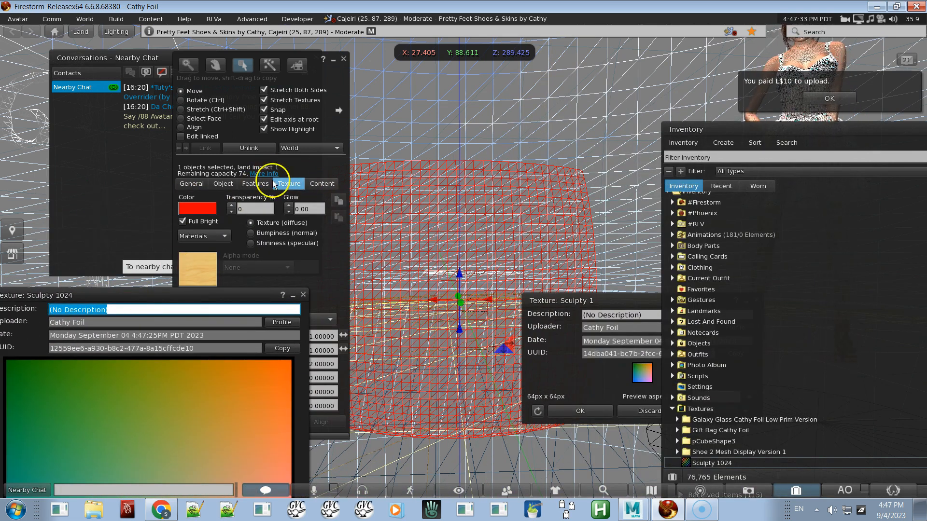
click(221, 187)
click(95, 399)
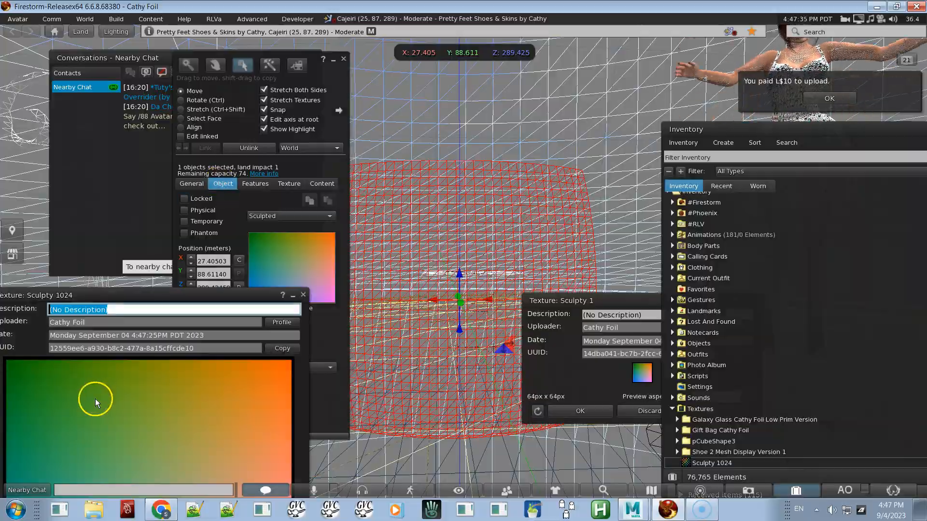
Step: Orbit around the re-sculpted prim and switch off wireframe to inspect its new shape
alt+drag(429, 306, 463, 261)
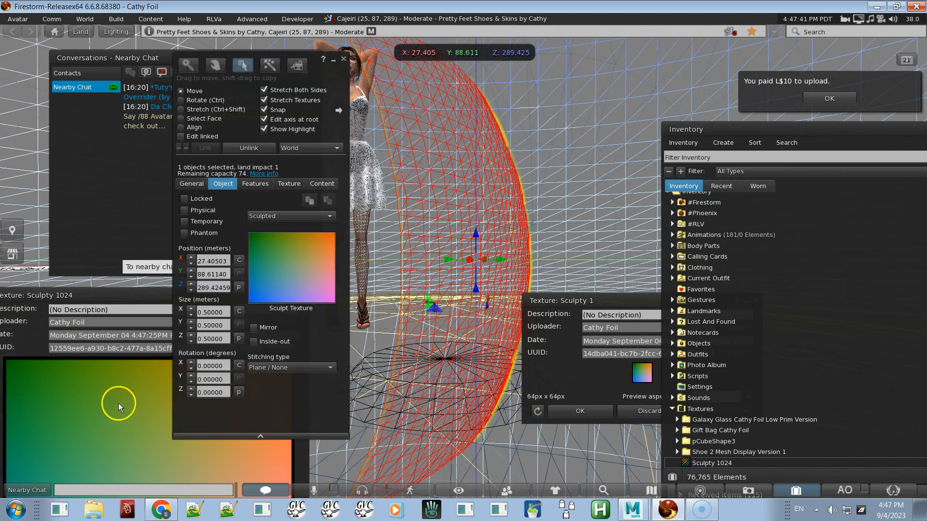
click(117, 404)
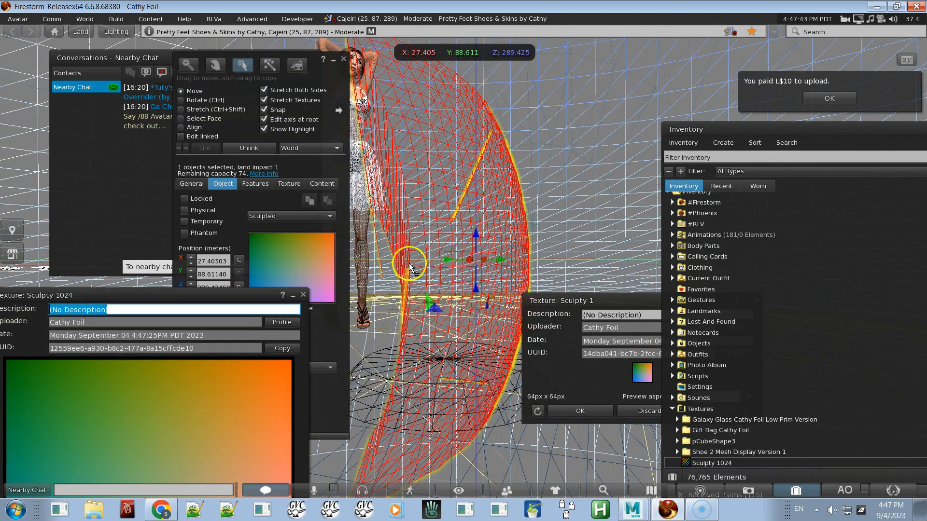
alt+drag(436, 264, 464, 265)
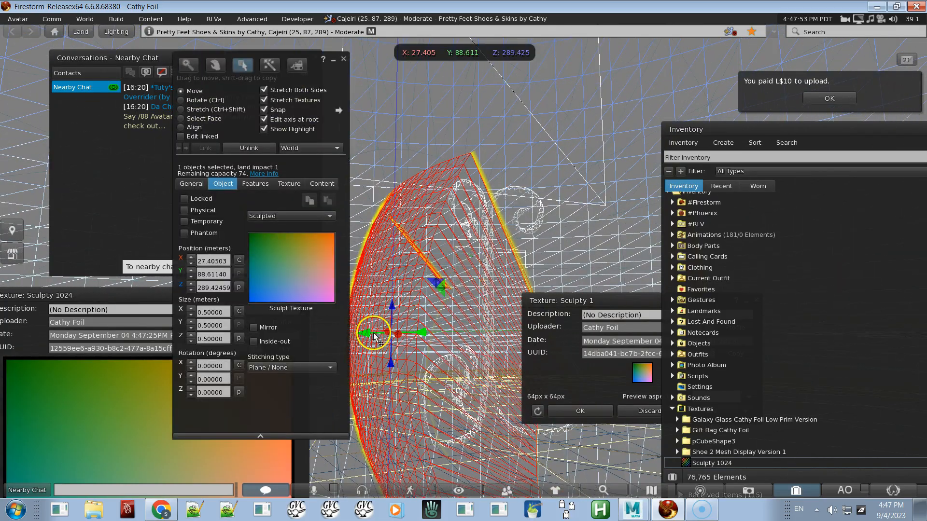
mouse_move(402, 346)
alt+mouse_down()
mouse_move(464, 261)
mouse_move(399, 299)
alt+mouse_up()
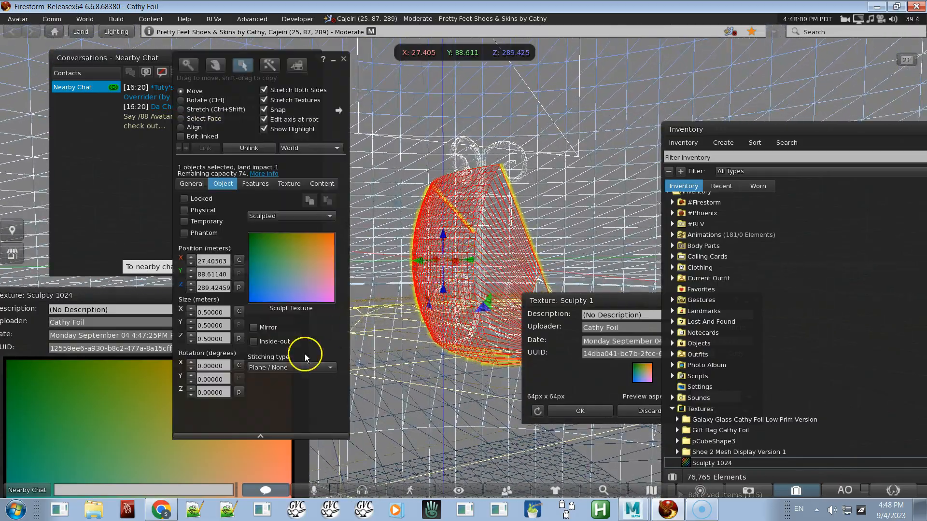
key(ctrl+shift)
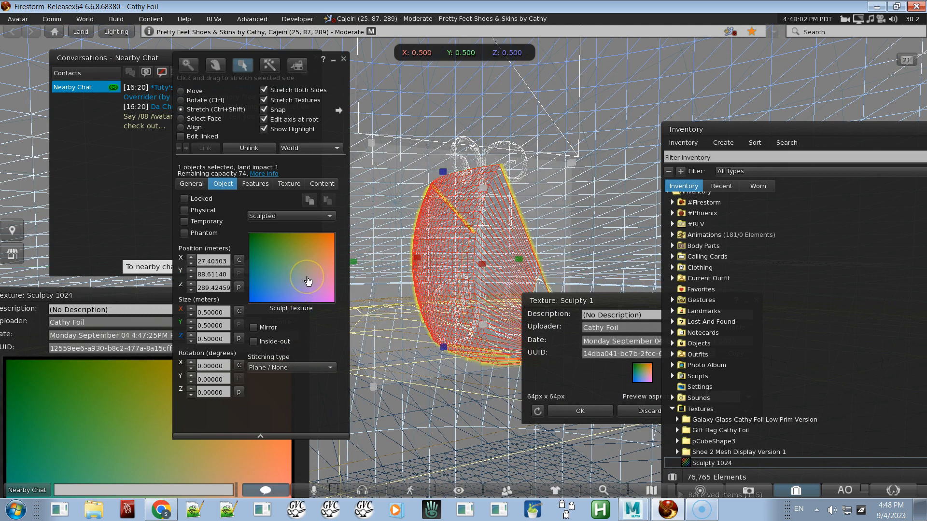
key(ctrl+shift+r)
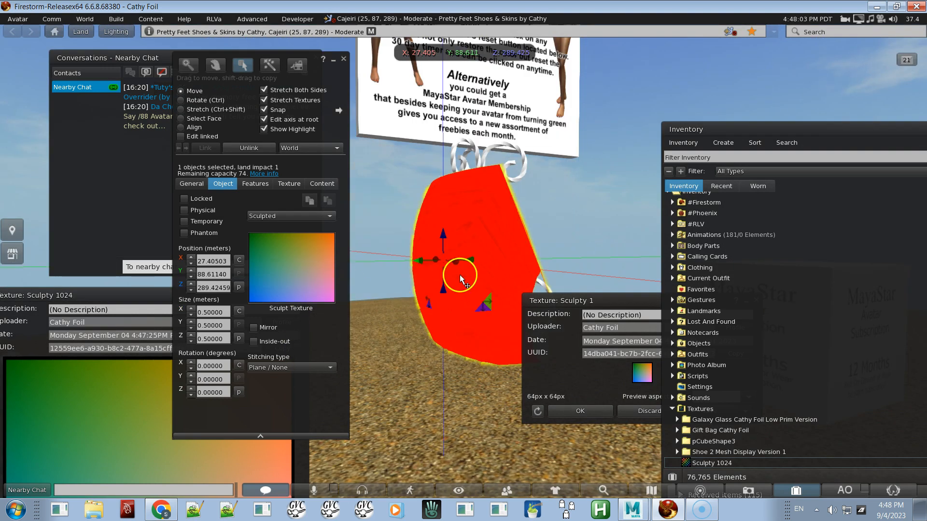
alt+drag(444, 236, 460, 258)
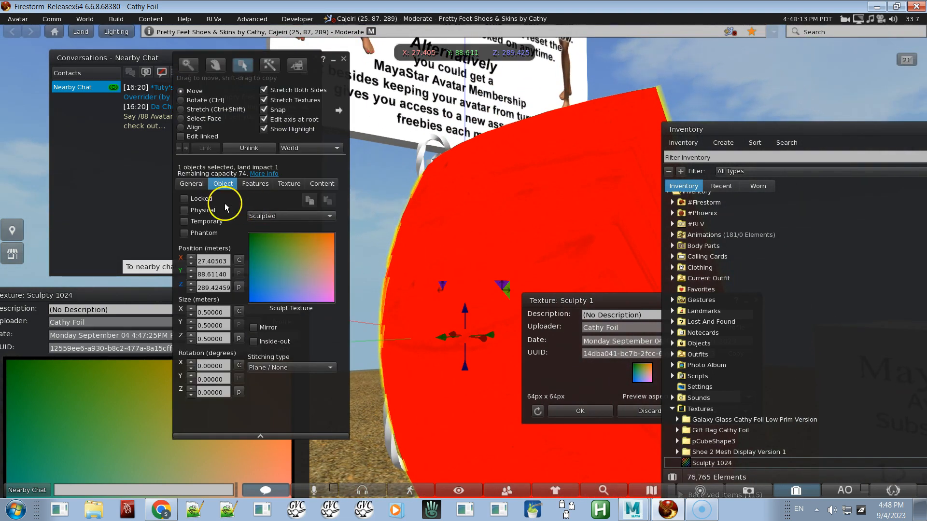
Step: Turn off Full Bright on the prim's texture and set its shininess to High
click(289, 185)
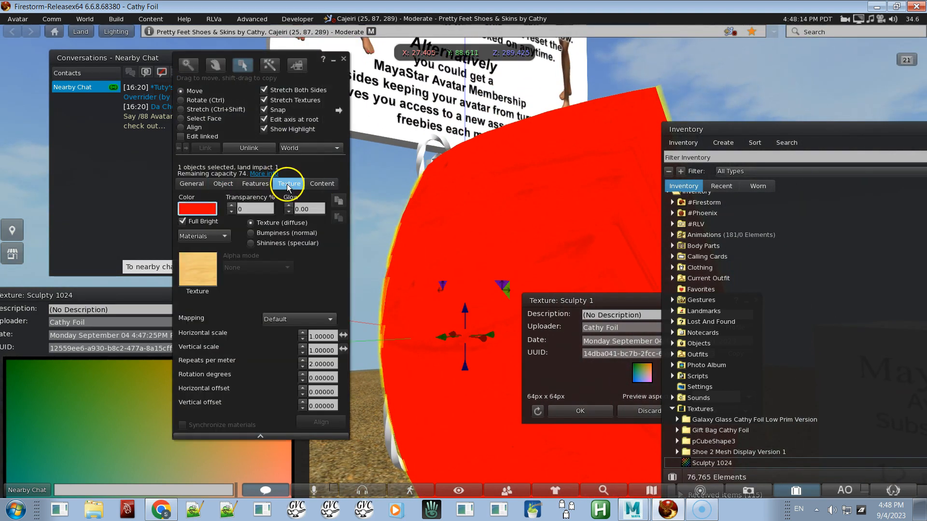
click(191, 223)
click(251, 243)
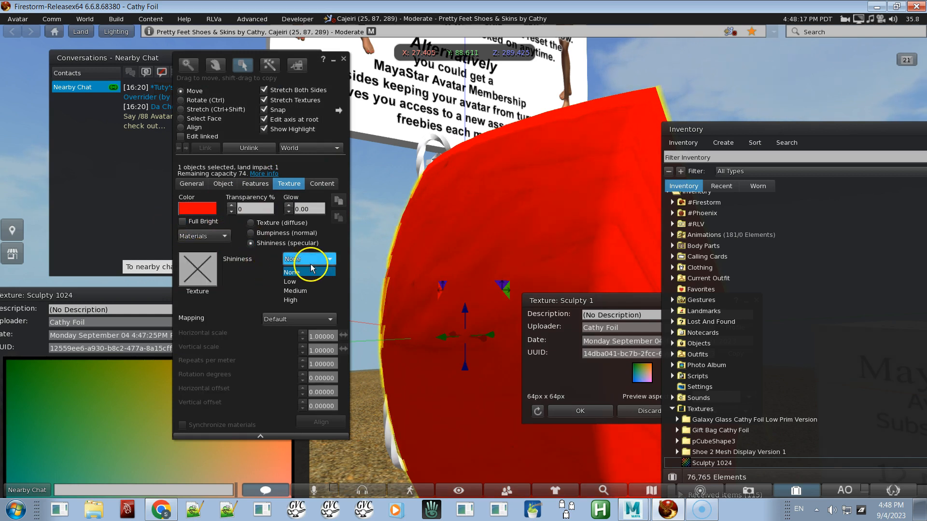
click(301, 300)
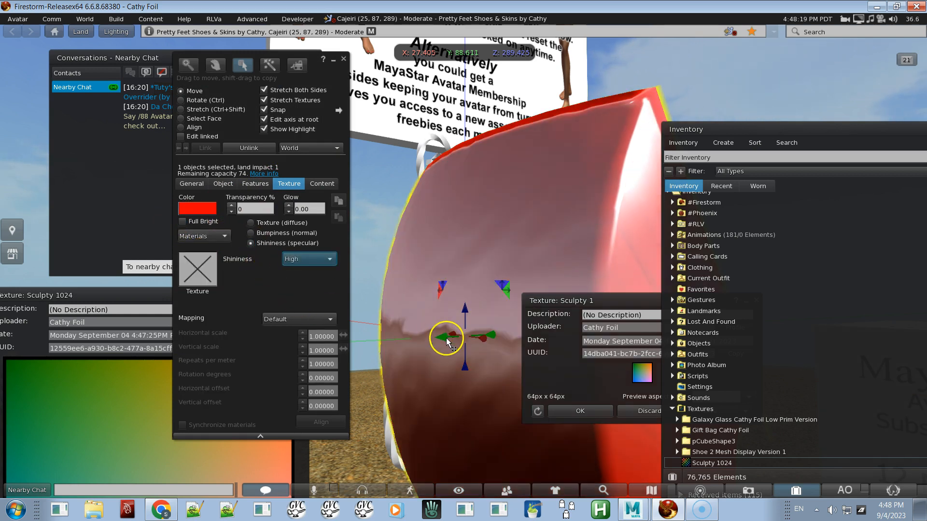
Step: Orbit around the sculpted prim and toggle wireframe to inspect its shape
key(Escape)
ctrl+alt+drag(463, 261, 464, 261)
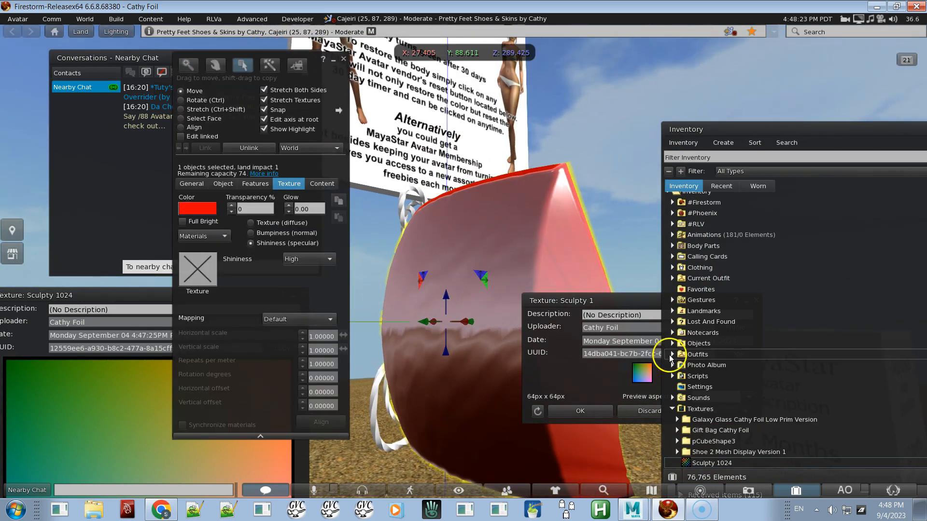
click(223, 184)
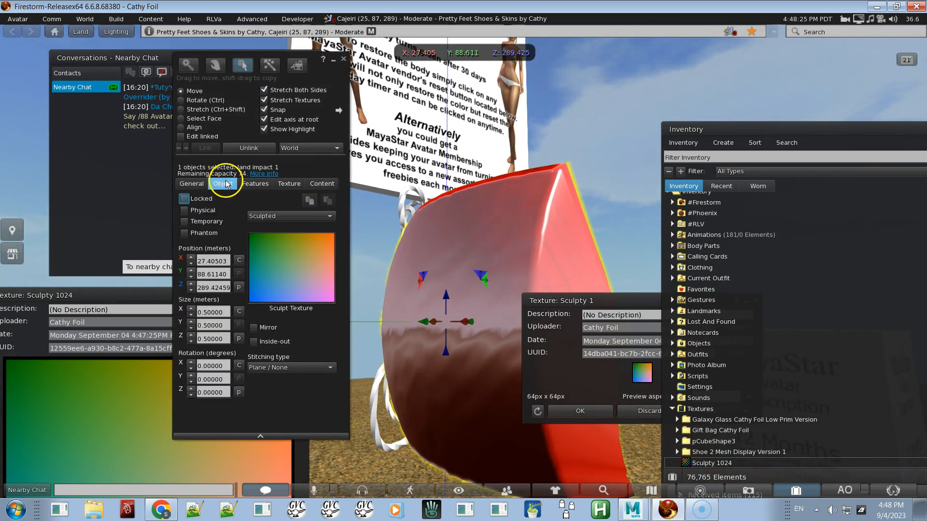
click(535, 315)
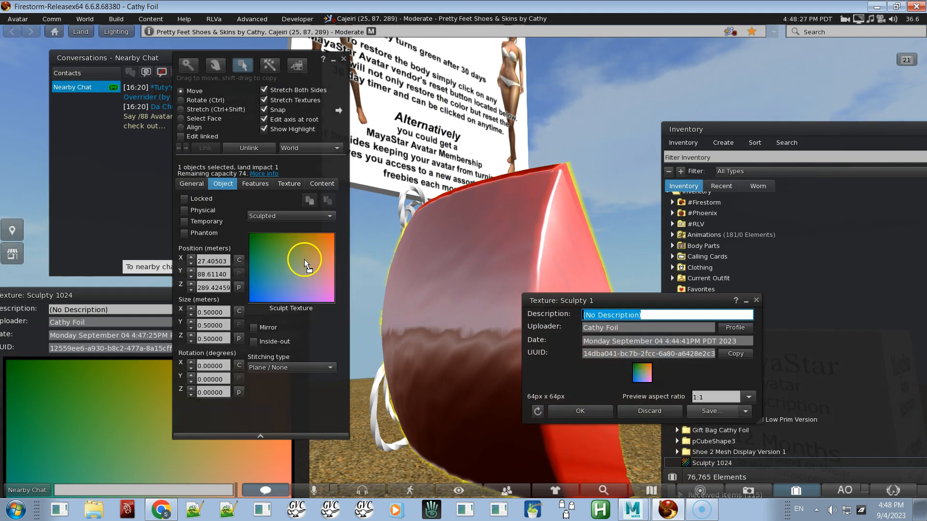
drag(304, 263, 297, 270)
alt+drag(453, 358, 463, 262)
key(ctrl+shift+r)
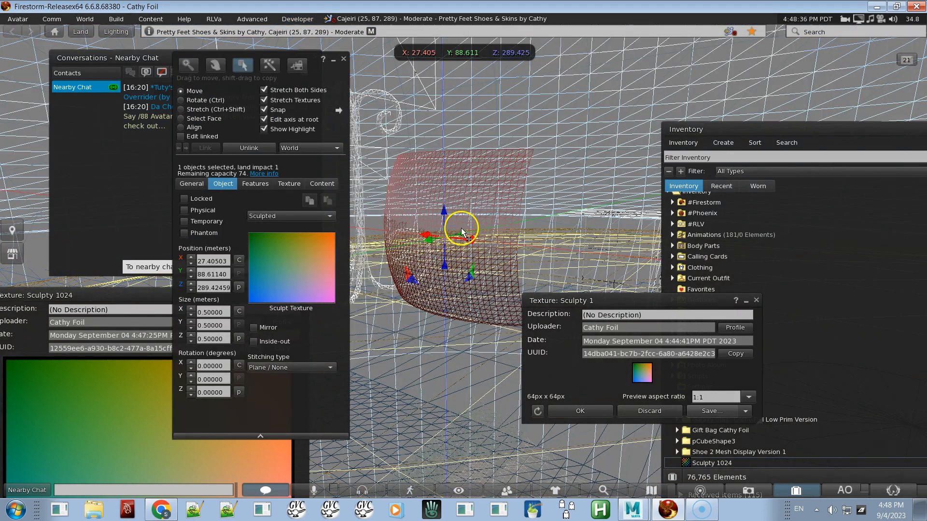
click(105, 431)
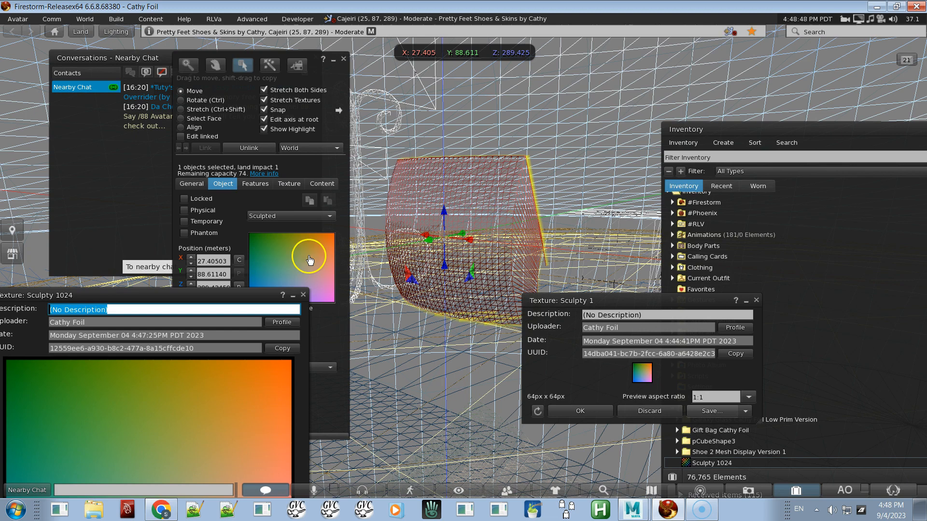
key(alt)
alt+drag(487, 262, 468, 260)
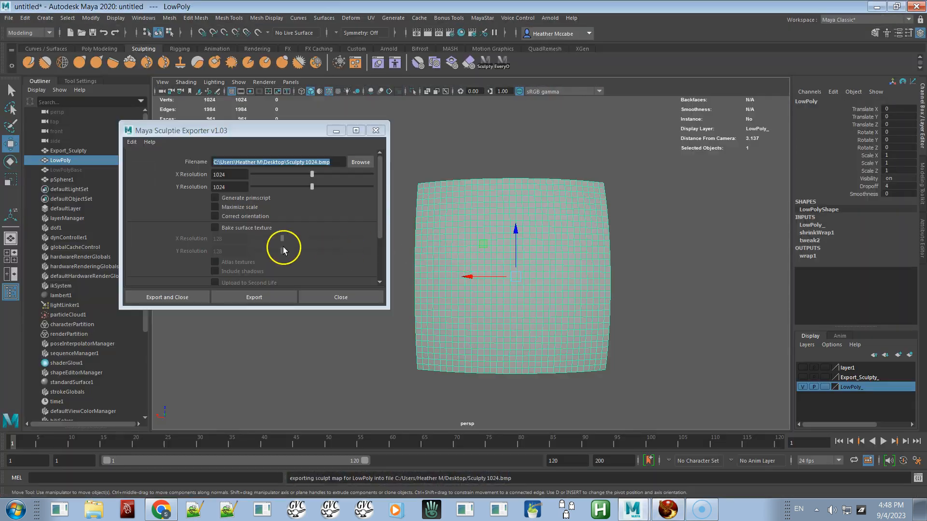
Step: In the sculptie exporter, set the X and Y resolution to 64 and enable Correct orientation
click(233, 175)
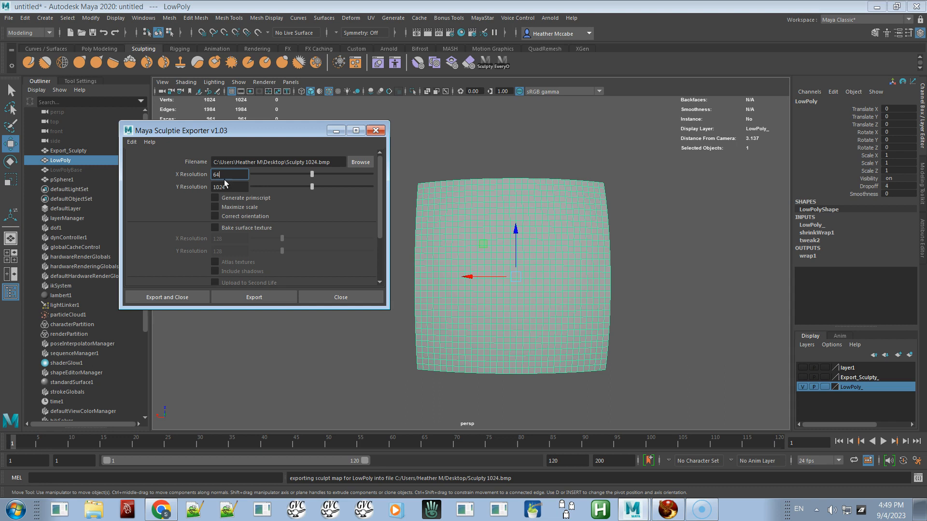
click(236, 187)
text(64)
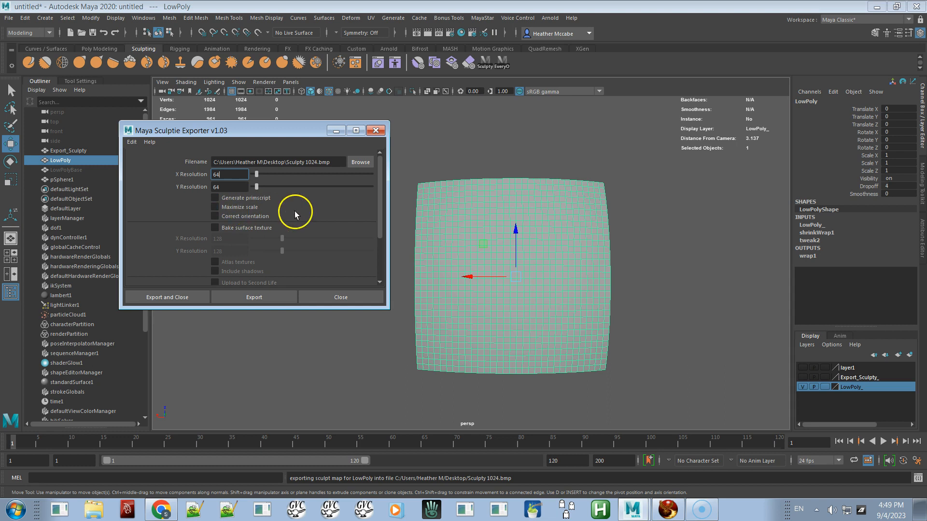
alt+drag(490, 256, 412, 264)
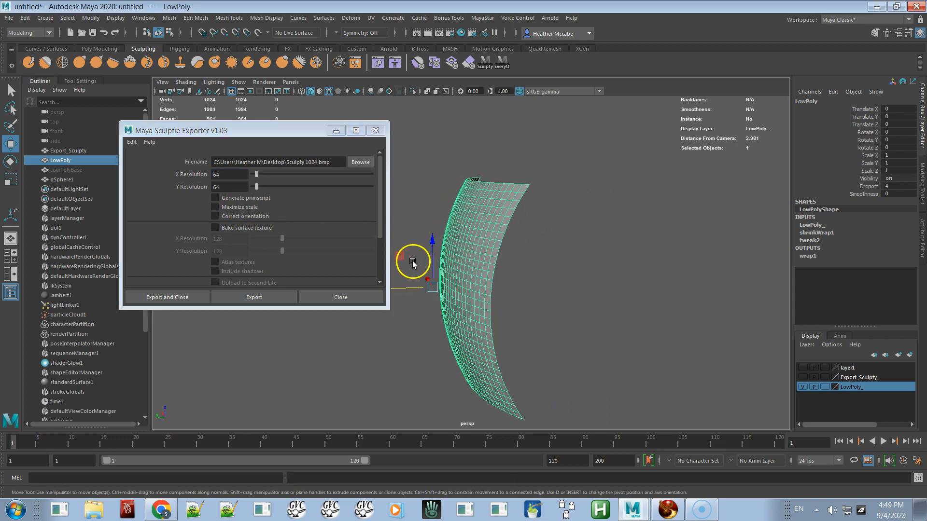
key(r)
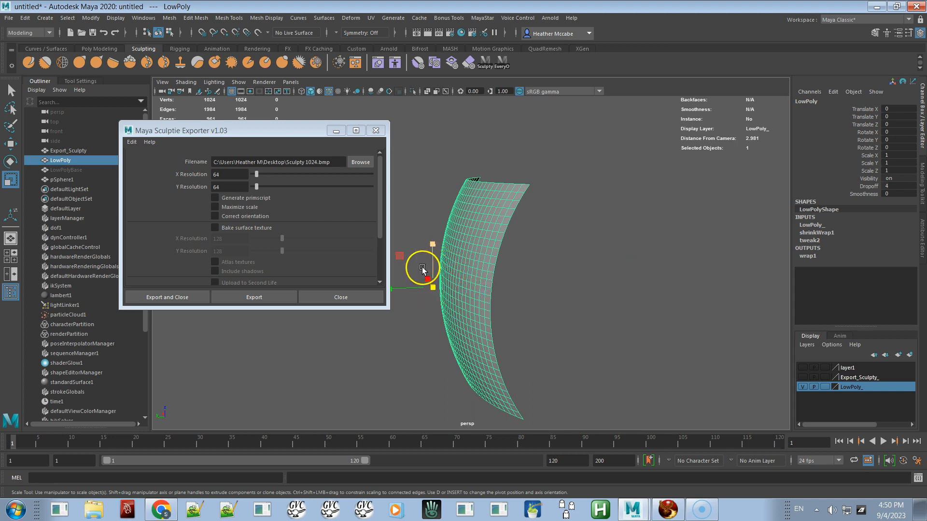
key(alt+Tab)
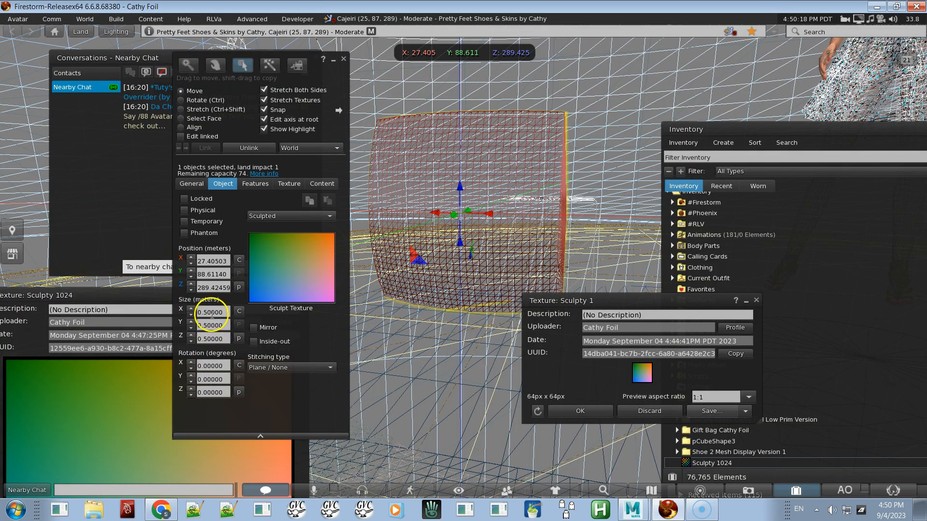
key(alt+Tab)
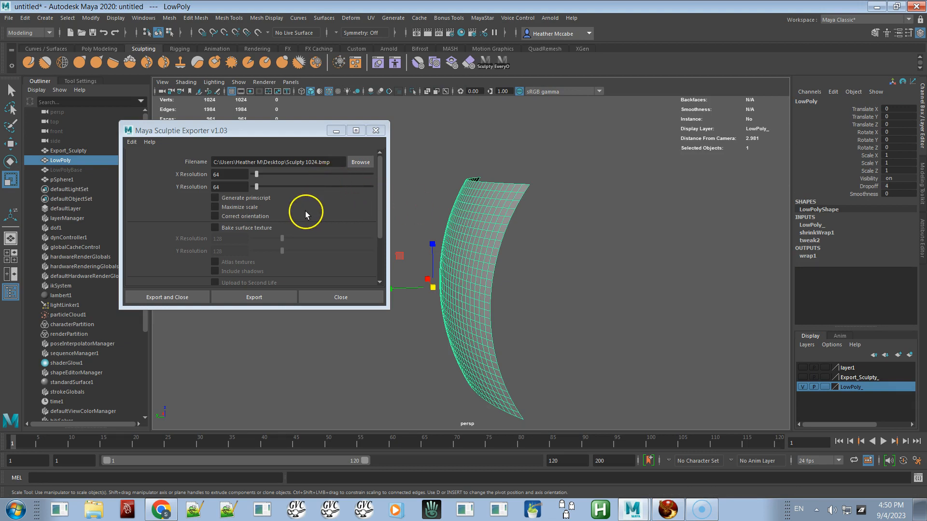
click(258, 215)
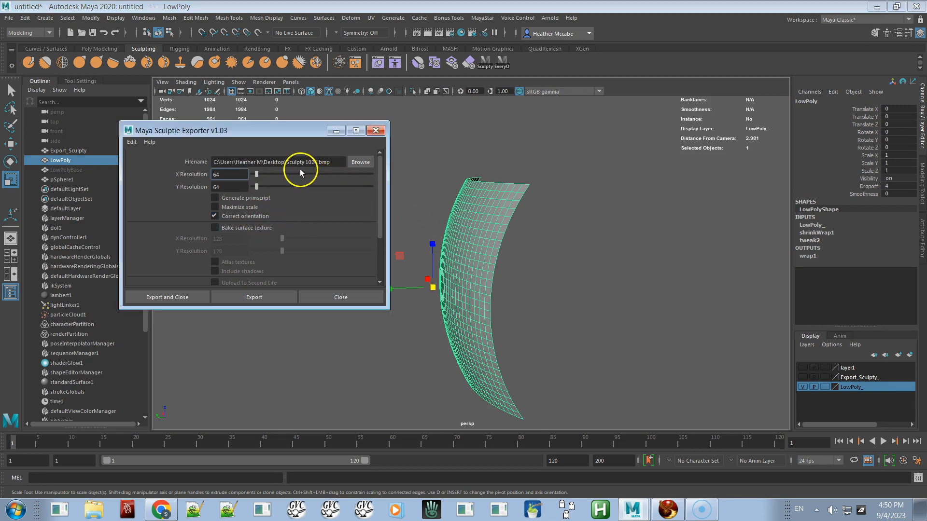
Step: Rename the export file to Sculpty 64 64.bmp and export the sculpt map
click(315, 163)
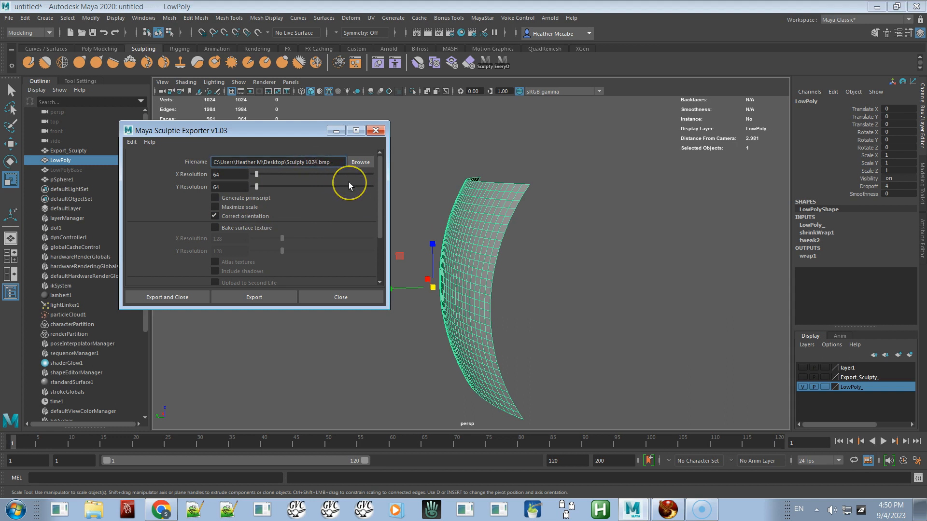
key(BackSpace)
key(BackSpace)
key(BackSpace)
key(BackSpace)
text(64 64)
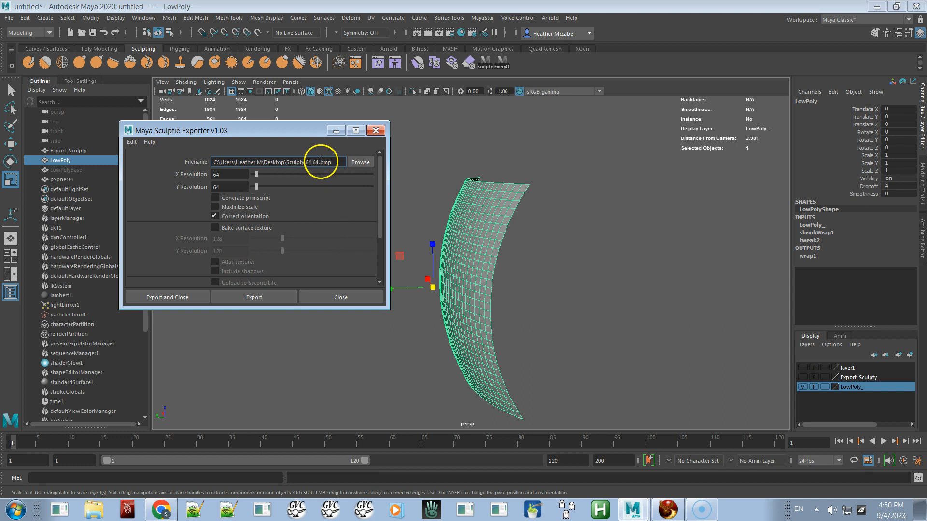
click(262, 293)
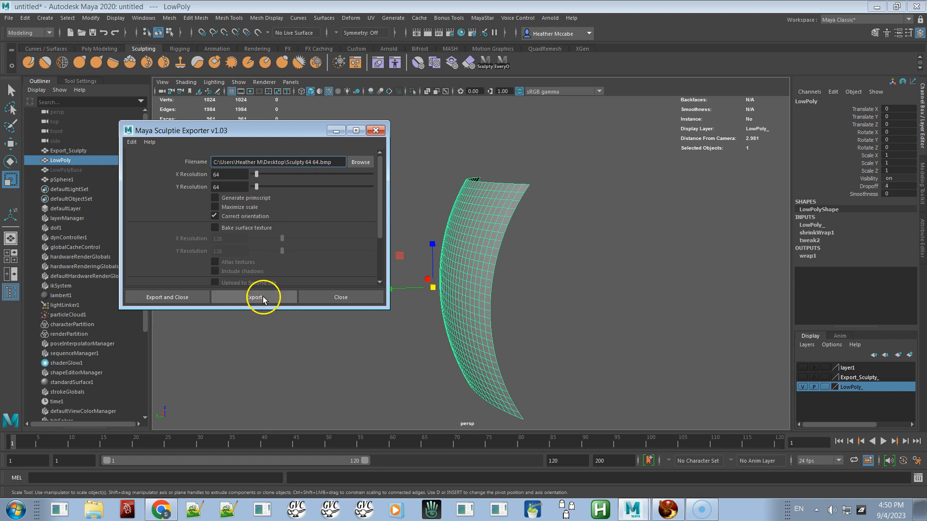
click(241, 297)
Step: Back in the viewer, upload Sculpty 64 64.bmp from the desktop as an image
key(alt+Tab)
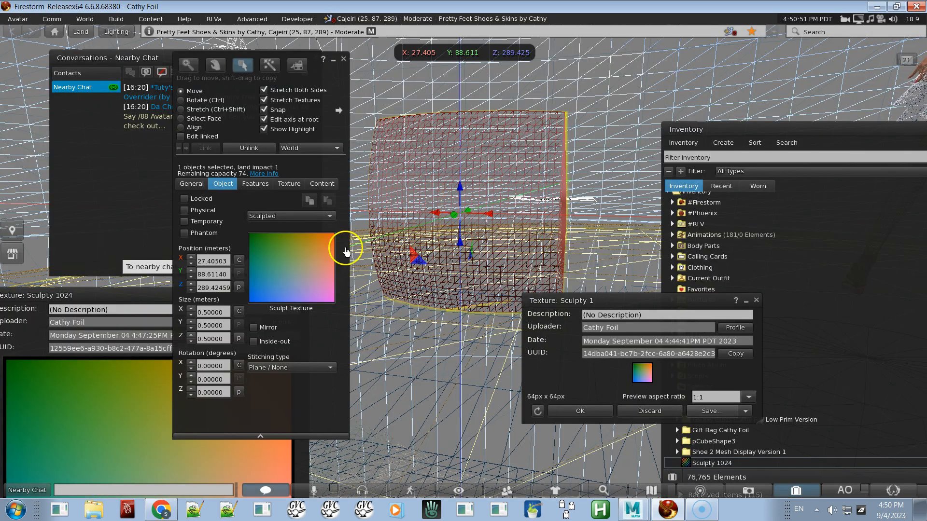
click(110, 19)
mouse_move(192, 173)
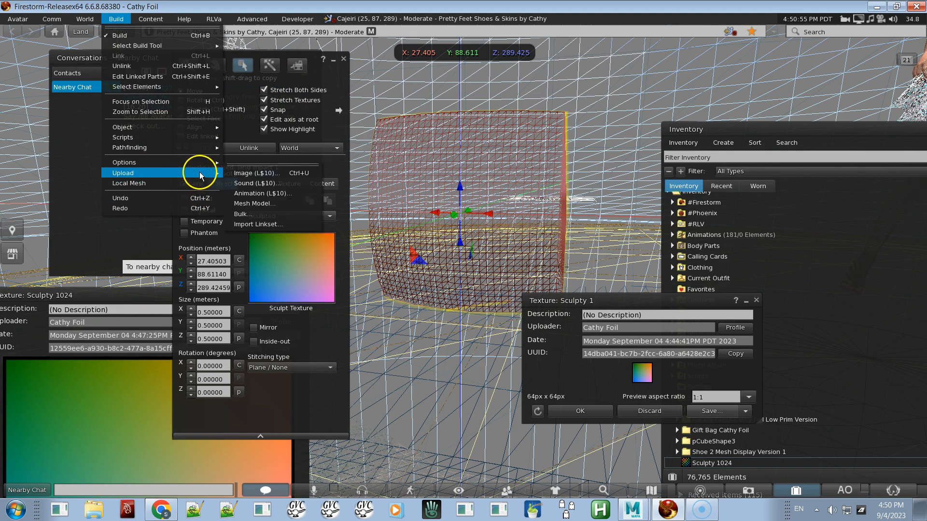
click(269, 173)
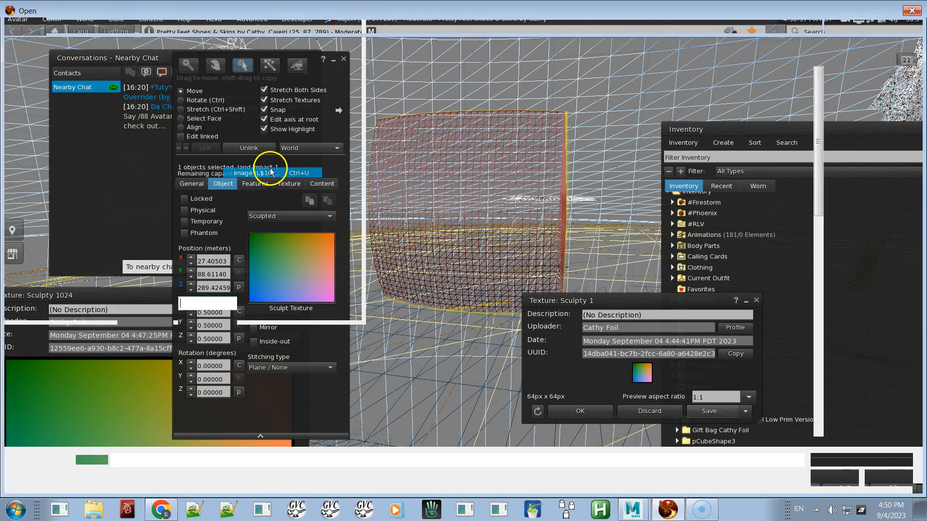
click(232, 82)
double_click(233, 82)
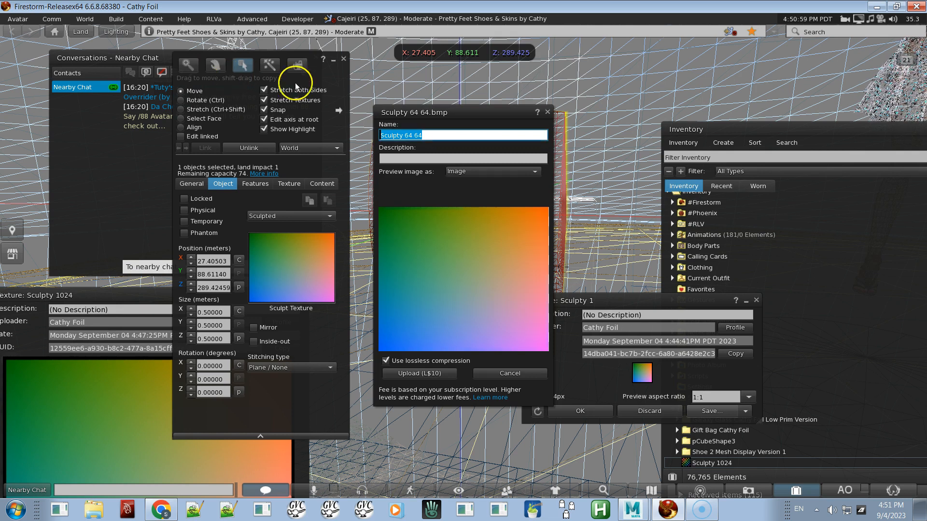
click(421, 373)
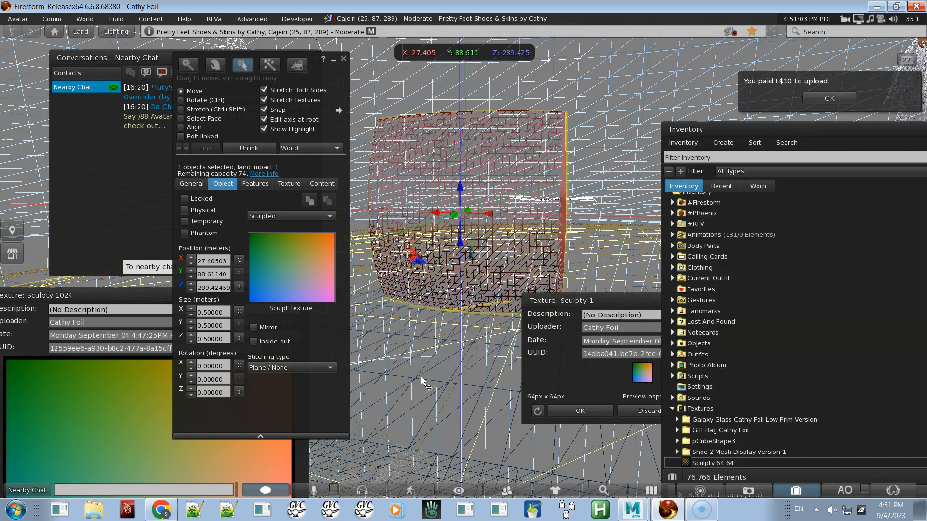
Step: Open the uploaded Sculpty 64 64 texture and apply it as the prim's sculpt texture
double_click(703, 464)
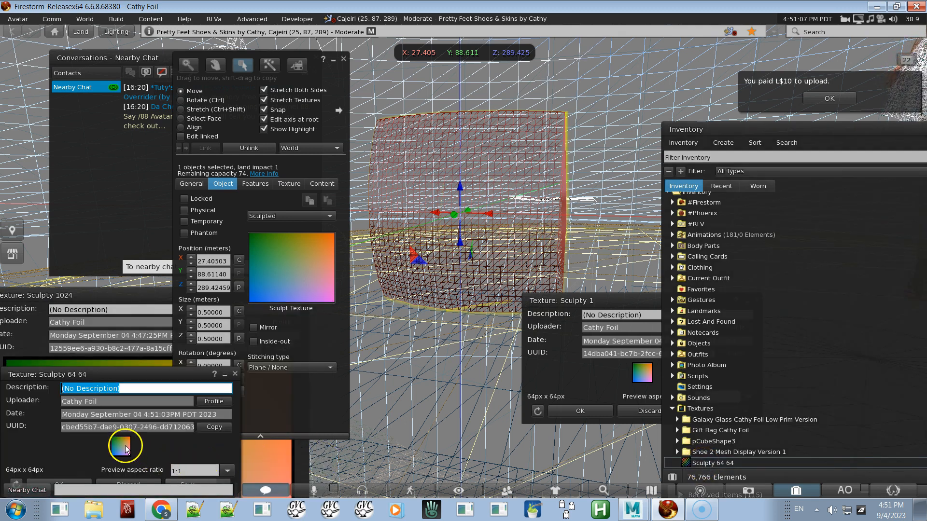
drag(121, 447, 273, 277)
alt+drag(464, 246, 464, 261)
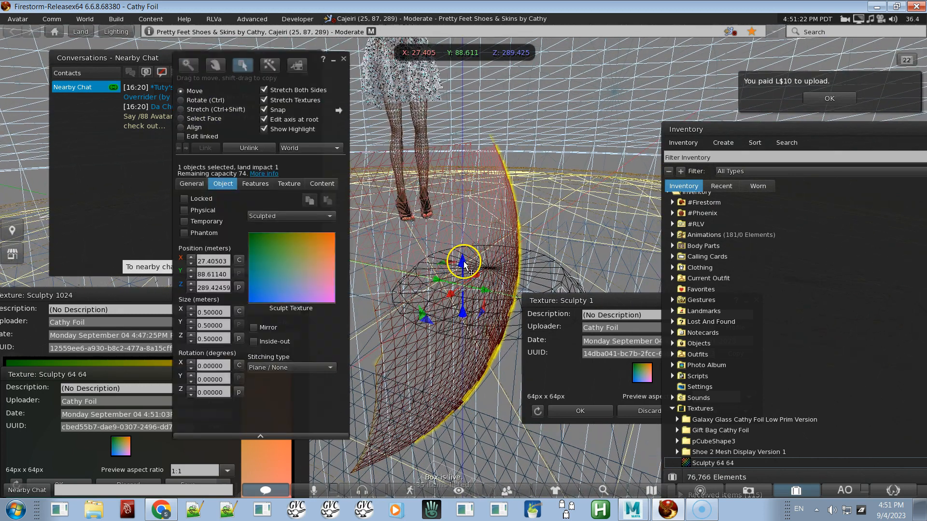
Step: Switch off wireframe and orbit close to the re-sculpted prim to inspect its surface
key(ctrl+shift)
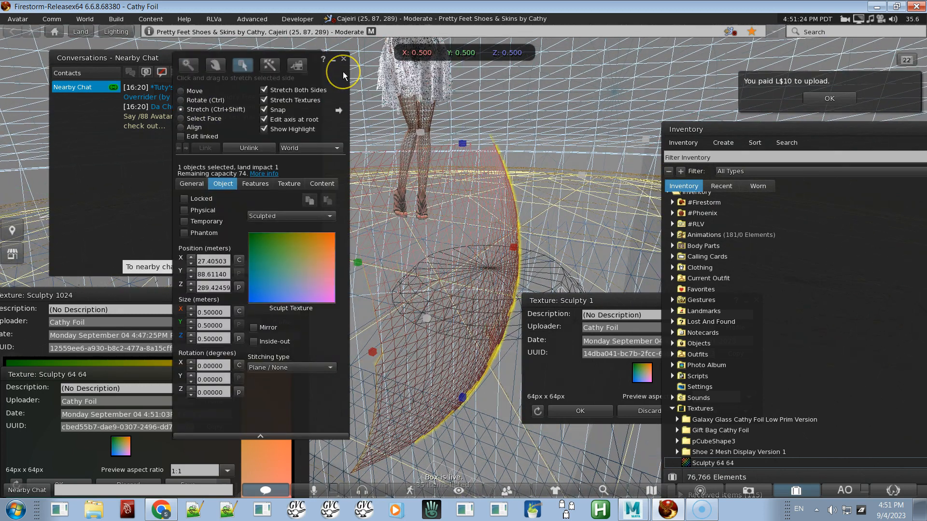
key(ctrl+shift+r)
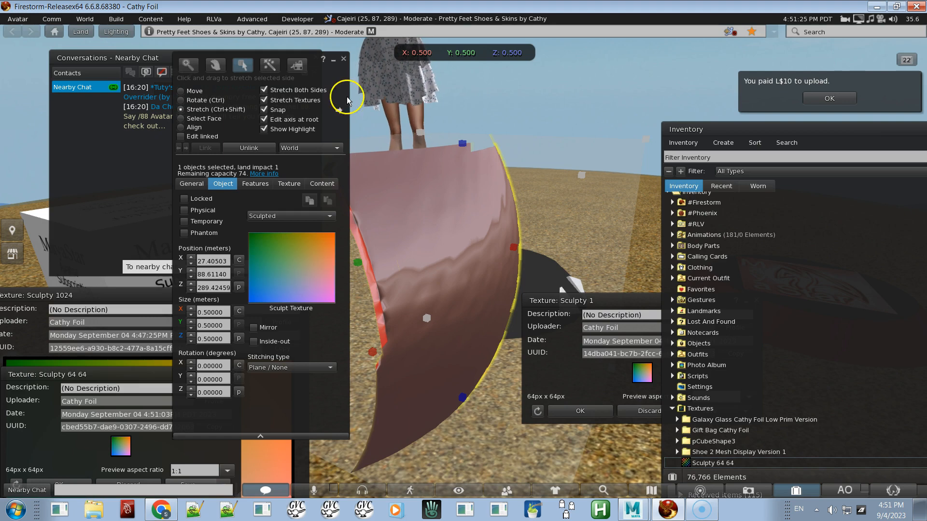
alt+drag(420, 272, 464, 261)
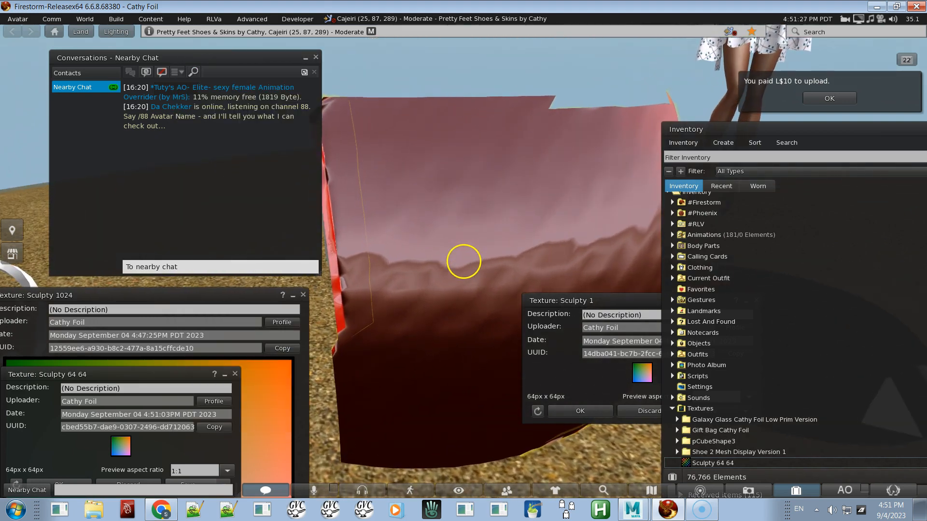
Step: Return to Maya and disable Correct orientation in the sculptie exporter
key(alt+Tab)
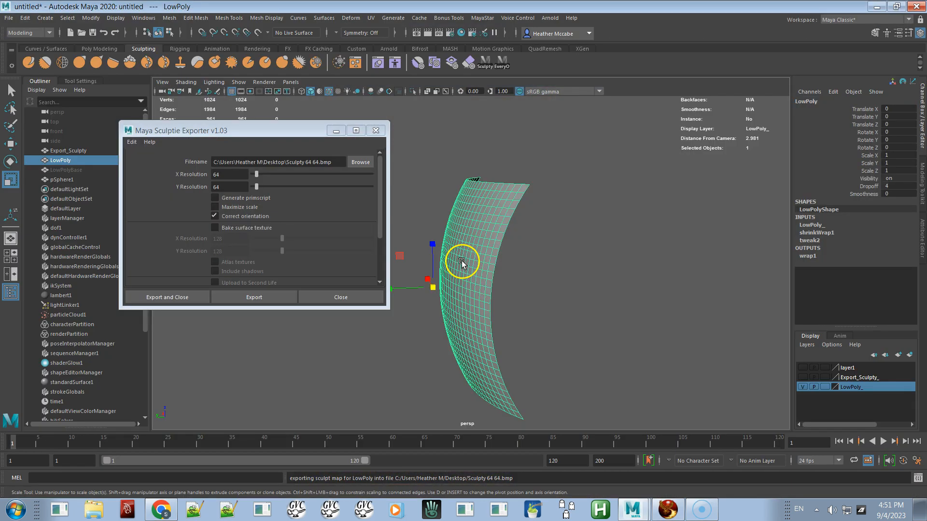
click(253, 217)
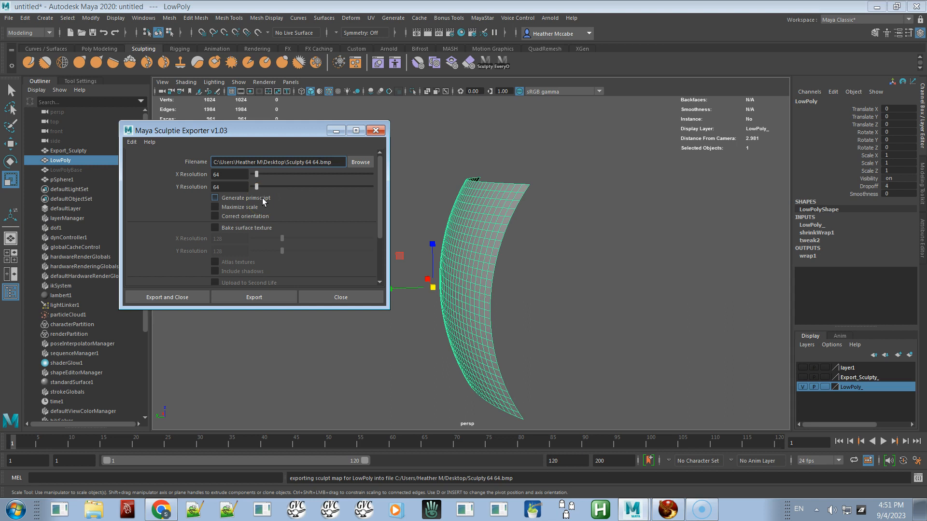
key(alt+Tab)
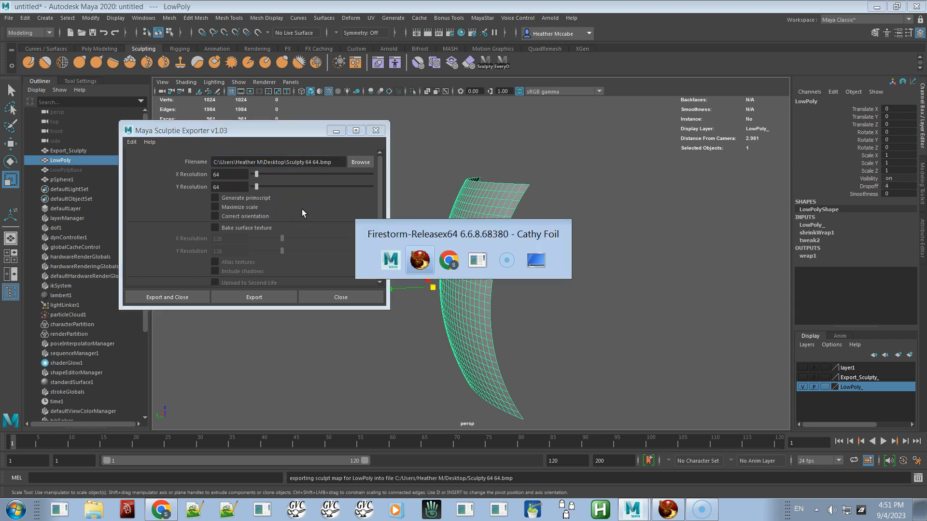
key(alt+Tab)
key(alt+shift+Tab)
key(alt+shift+Tab)
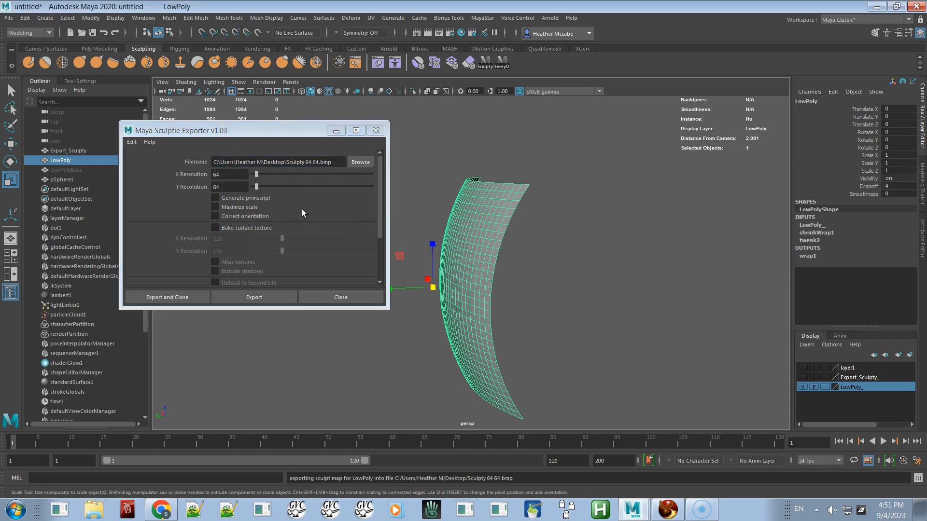
click(484, 18)
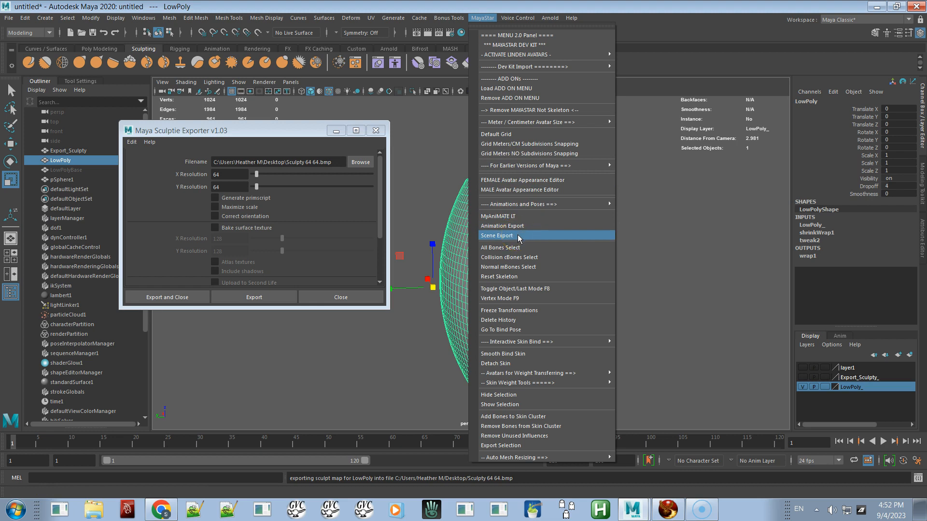
click(466, 266)
alt+drag(466, 266, 542, 259)
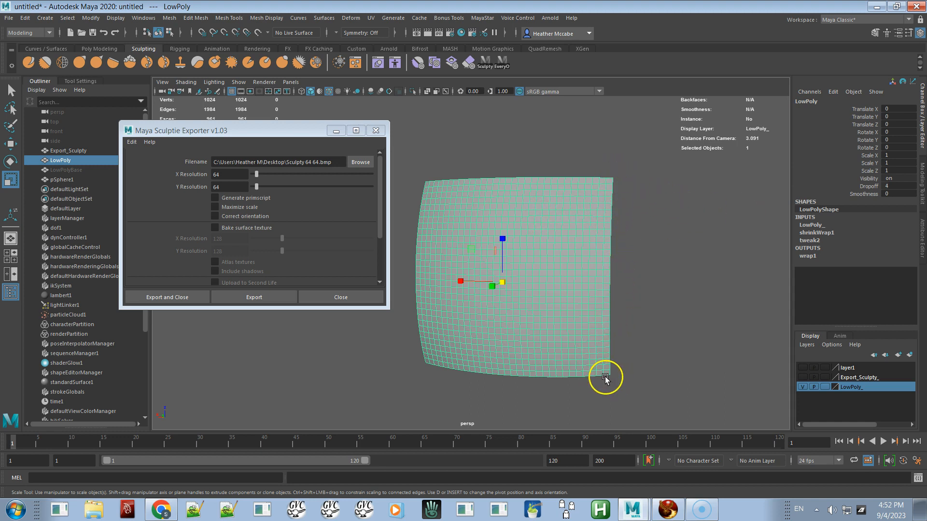
Step: Close the Sculpty 64 64 texture preview window in the viewer and return to Maya
scroll(604, 348, up, 2)
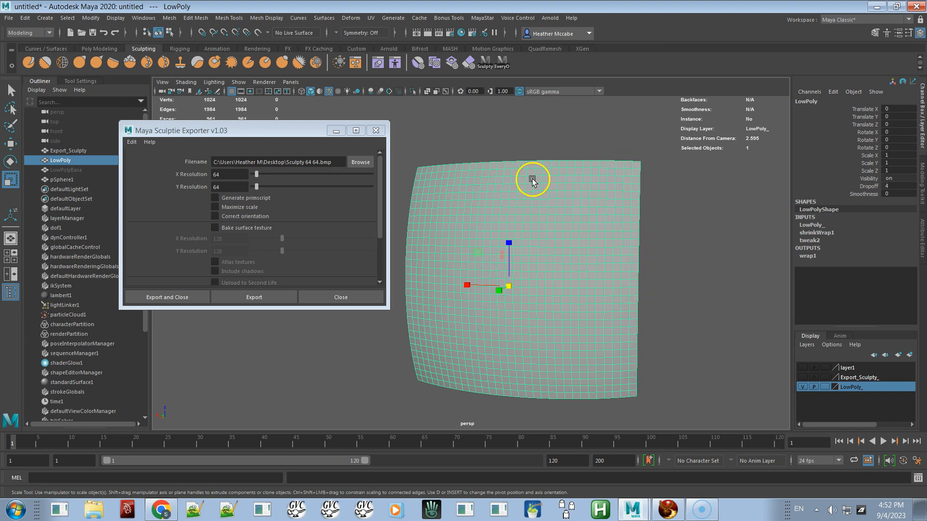
click(481, 20)
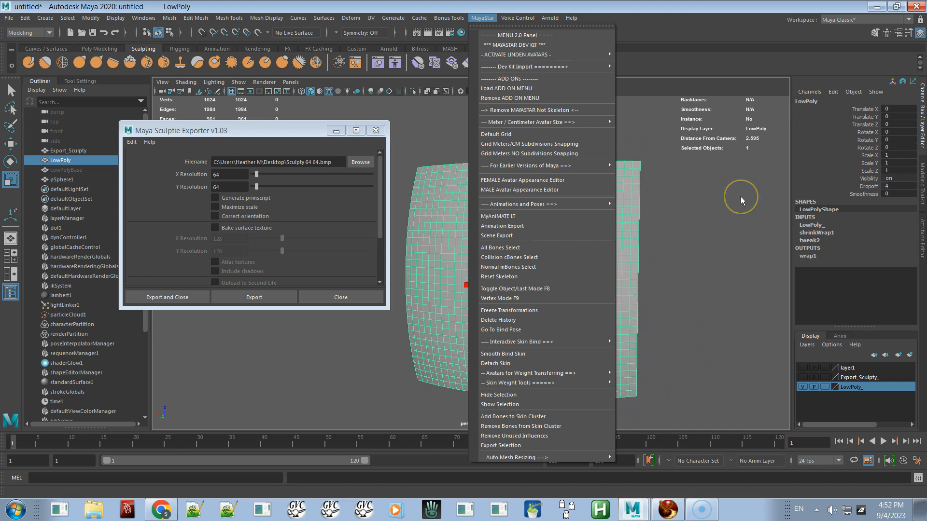
key(alt+Tab)
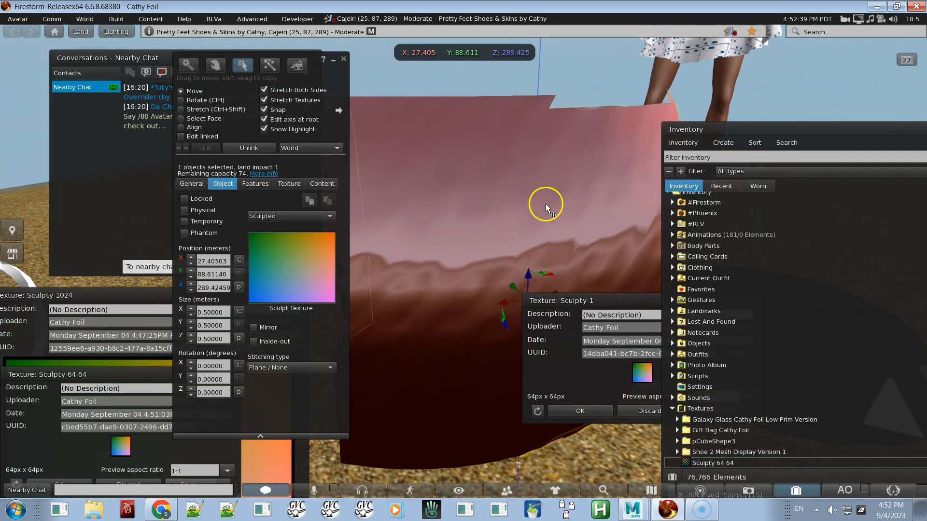
alt+drag(545, 205, 464, 262)
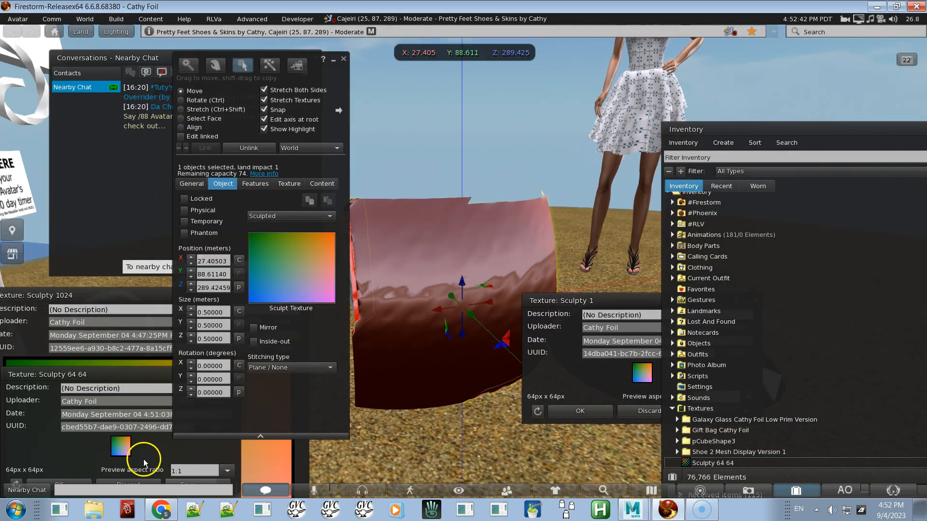
click(141, 453)
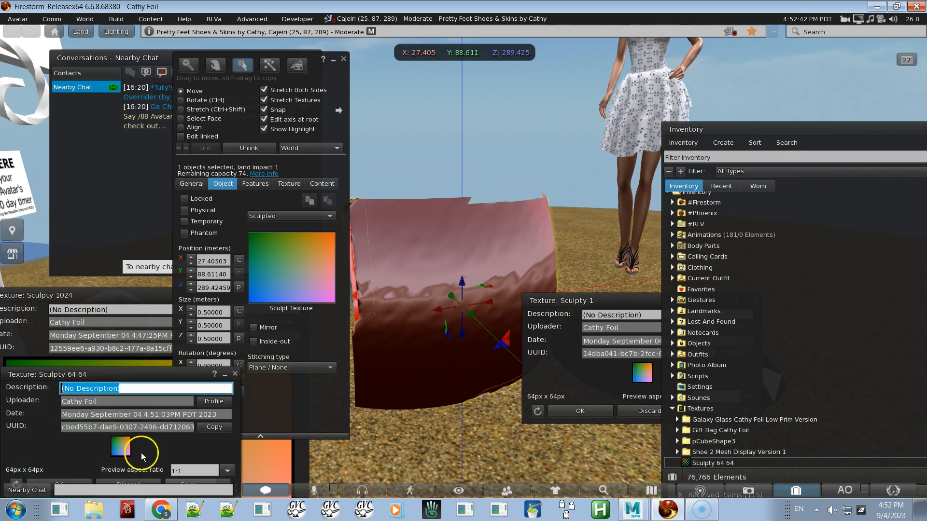
click(235, 375)
key(alt)
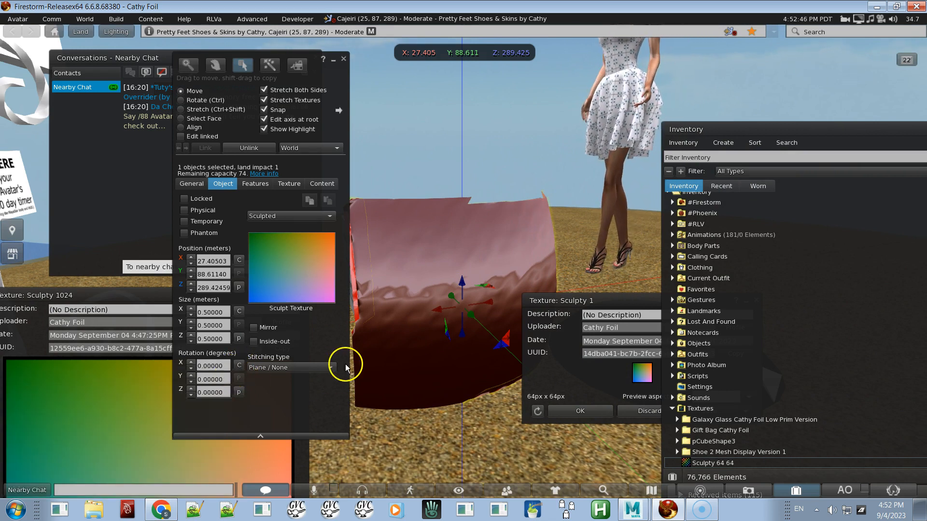
key(alt+Tab)
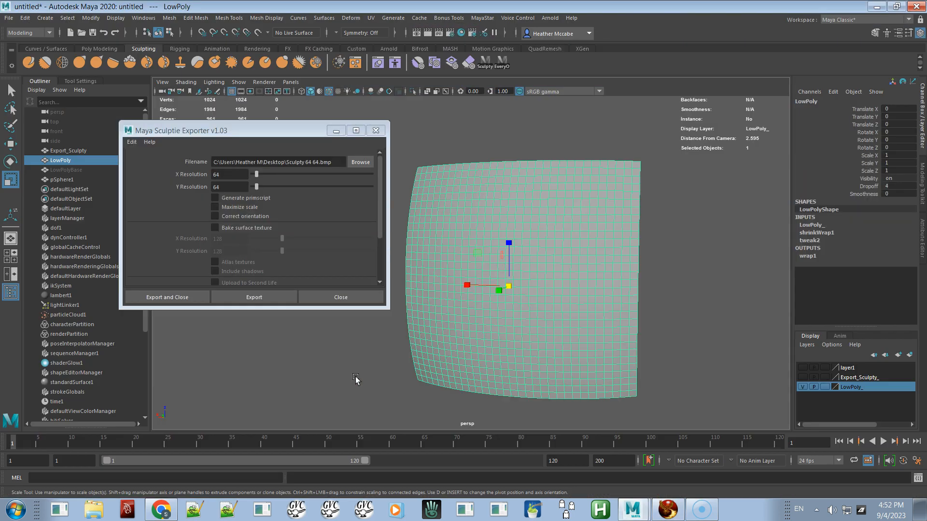
Step: Export the sculpt map at 32 × 32 resolution as Sculpty 32 32.bmp on the desktop
click(223, 174)
drag(218, 174, 186, 175)
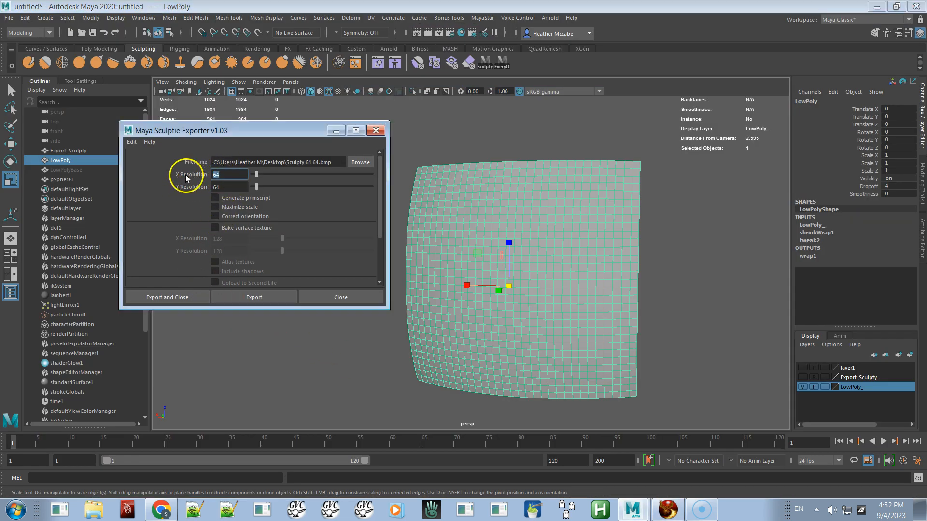
text(32)
click(228, 191)
drag(227, 188, 186, 189)
text(32)
click(244, 174)
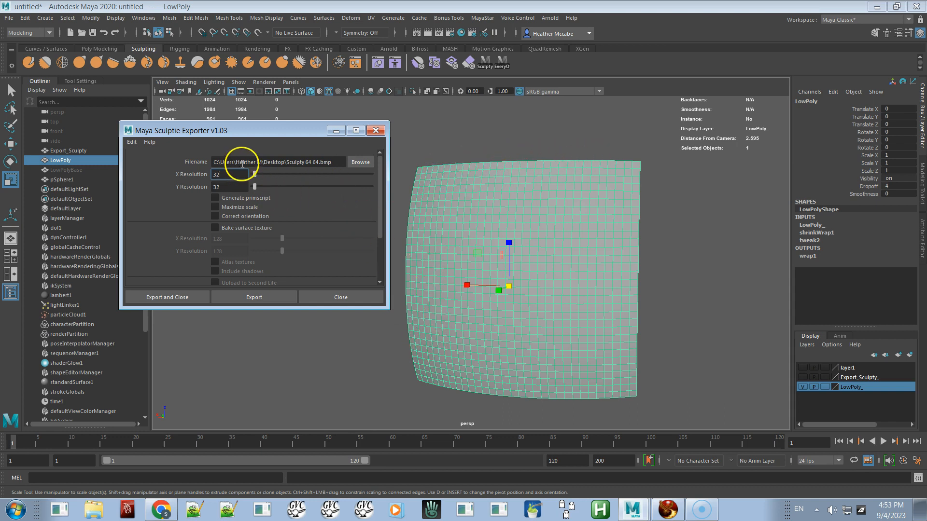
click(318, 161)
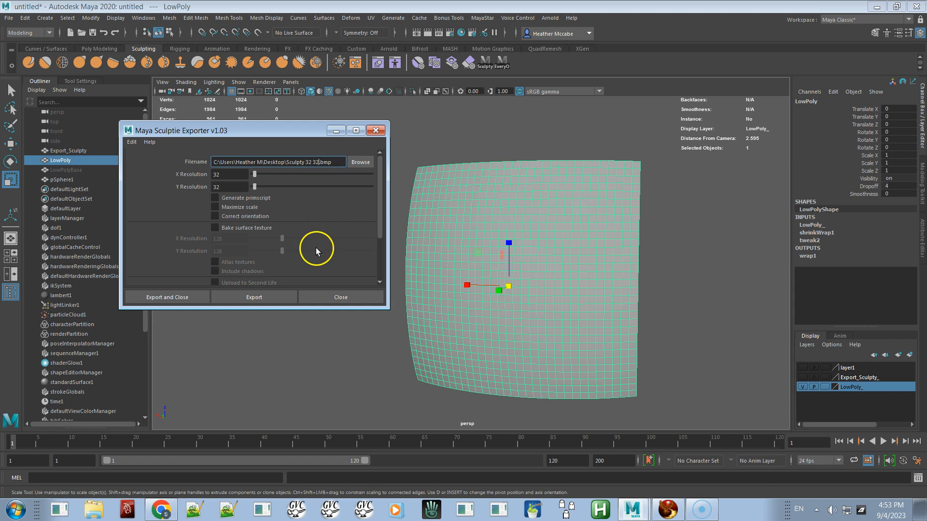
click(271, 296)
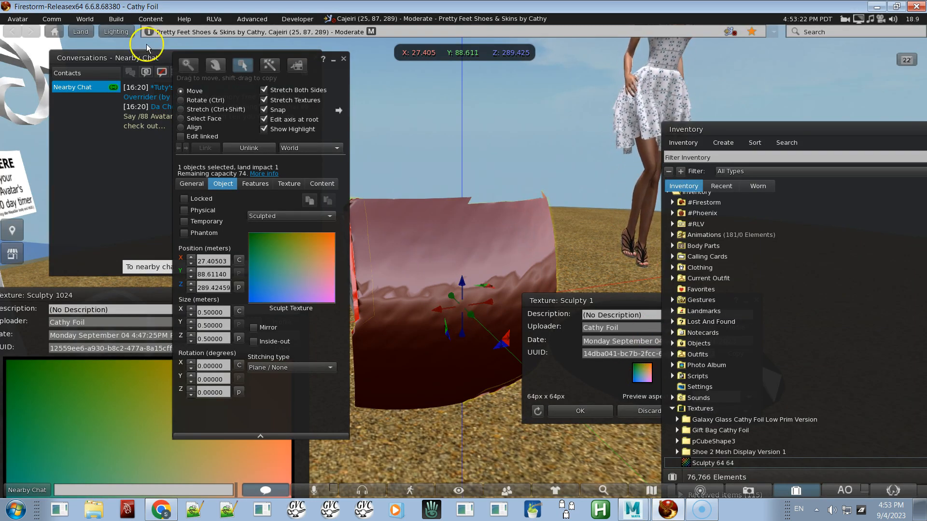
Step: Back in the viewer, upload Sculpty 32 32.bmp from the desktop as an image
click(113, 20)
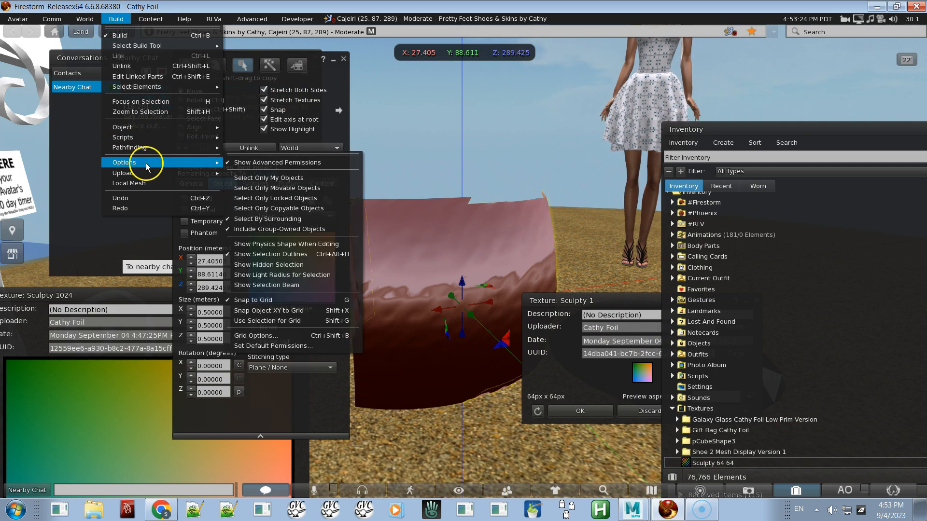
mouse_move(159, 173)
click(255, 174)
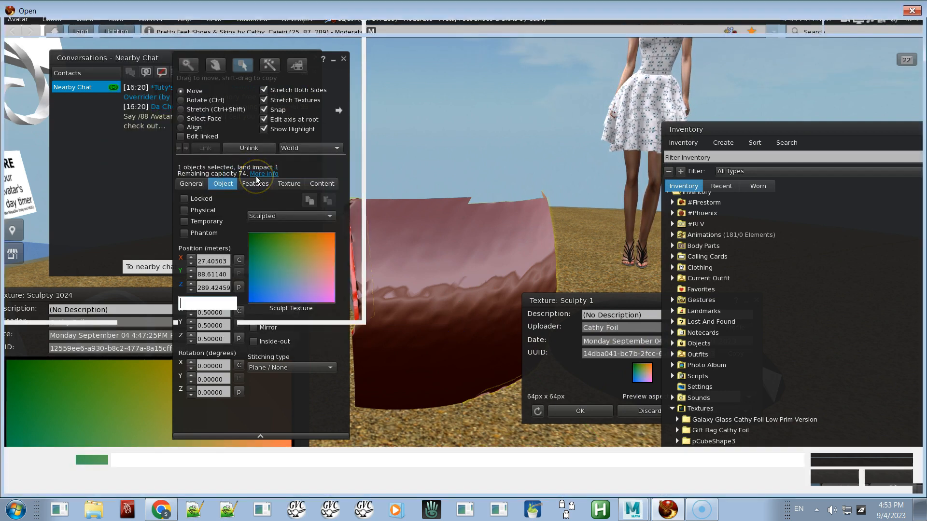
double_click(226, 82)
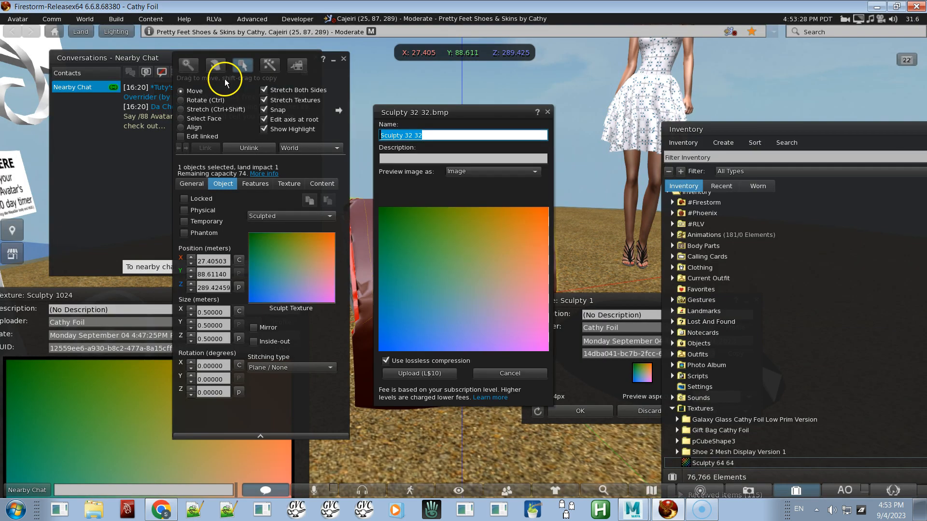
click(415, 373)
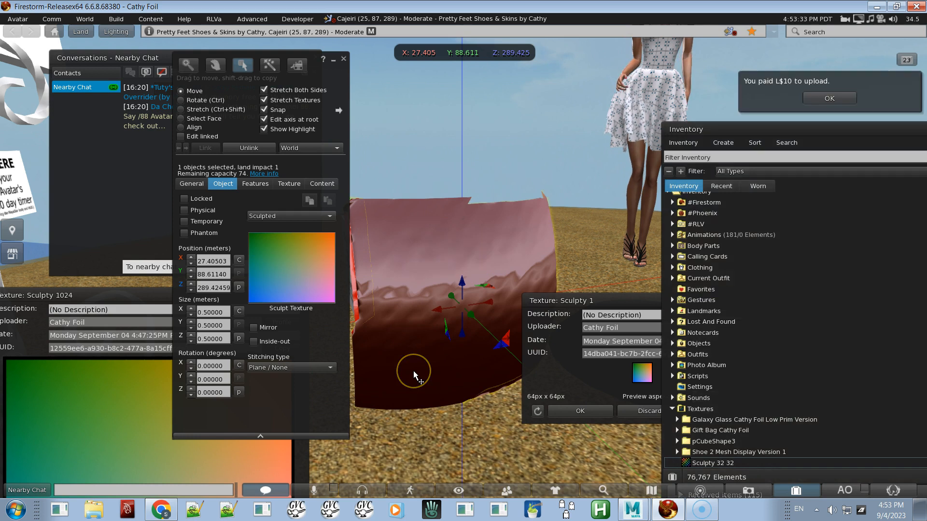
Step: Open the uploaded Sculpty 32 32 texture and apply it as the prim's sculpt texture
double_click(720, 464)
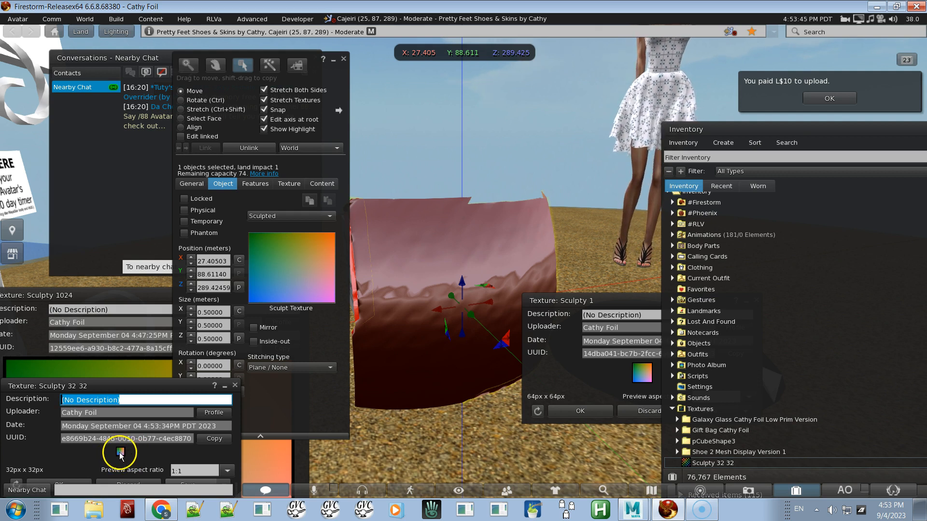
drag(120, 453, 305, 275)
mouse_move(420, 285)
alt+mouse_down()
mouse_move(406, 262)
mouse_move(463, 262)
alt+mouse_up()
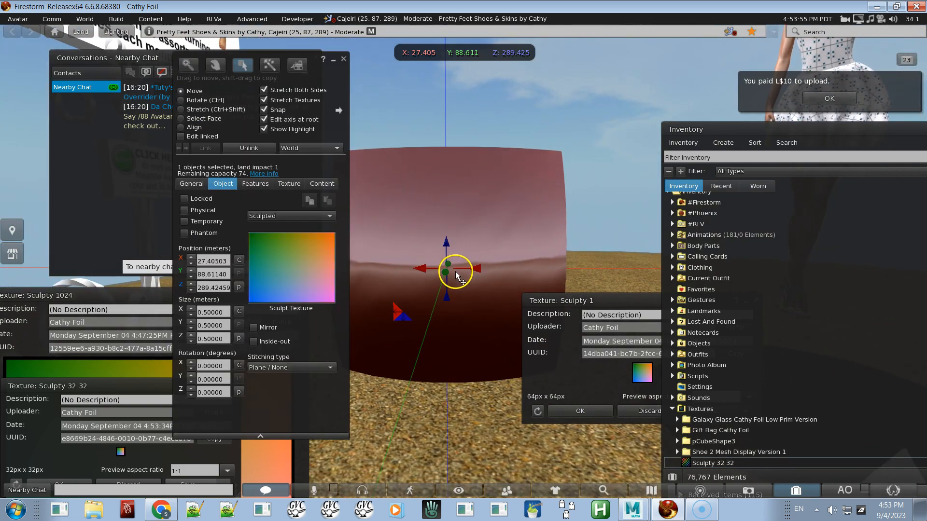
Step: Switch on wireframe and orbit around the re-sculpted prim, reselecting it to inspect its mesh
key(ctrl+shift+r)
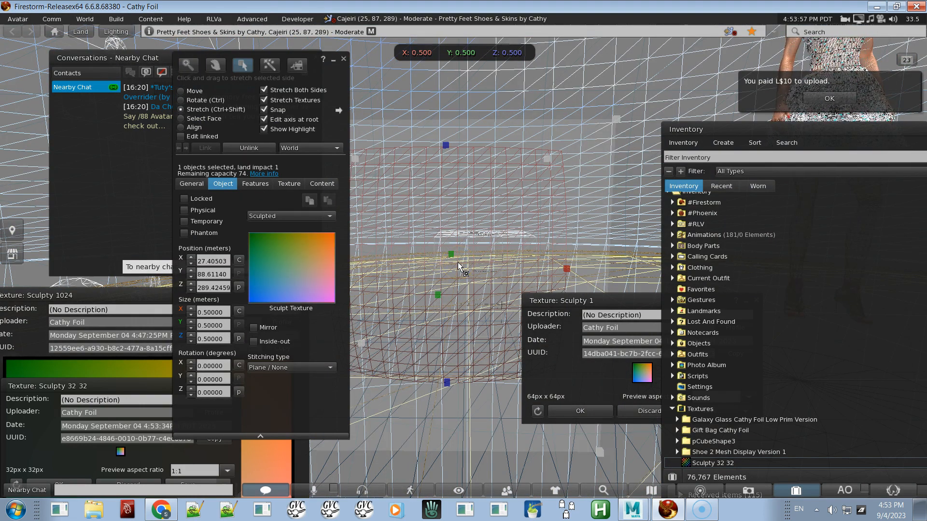
key(alt)
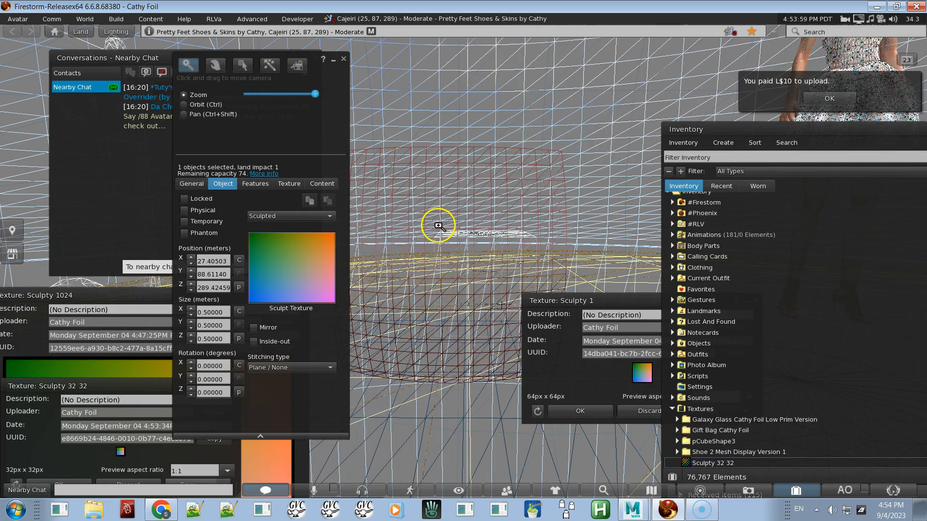
right_click(439, 224)
click(437, 225)
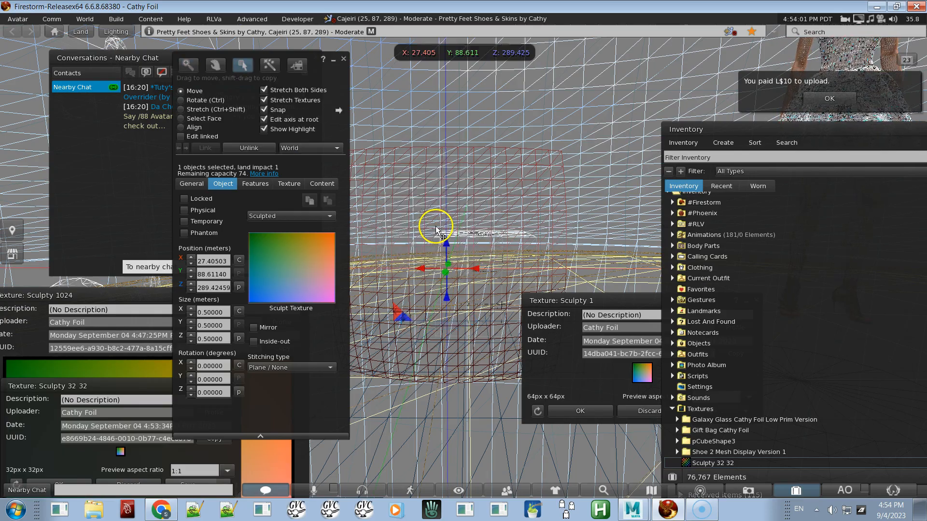
key(Escape)
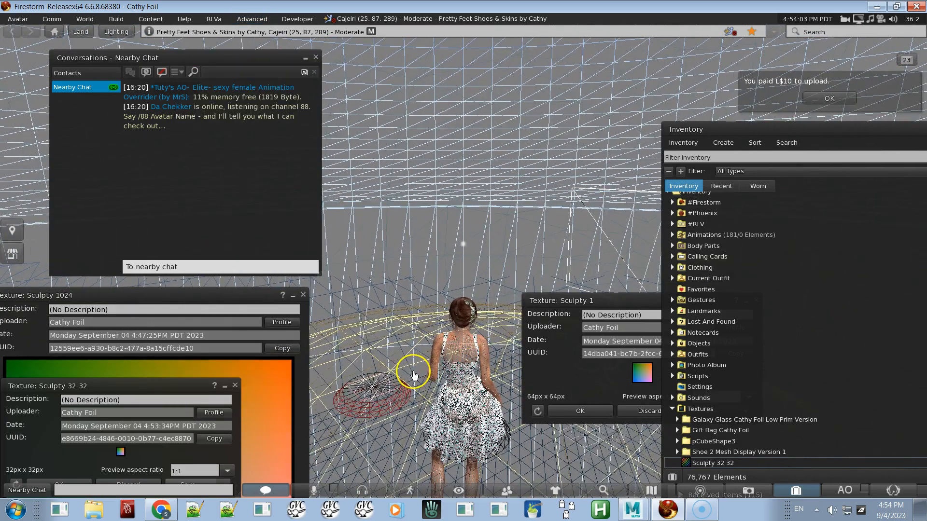
alt+drag(460, 355, 464, 262)
alt+click(606, 170)
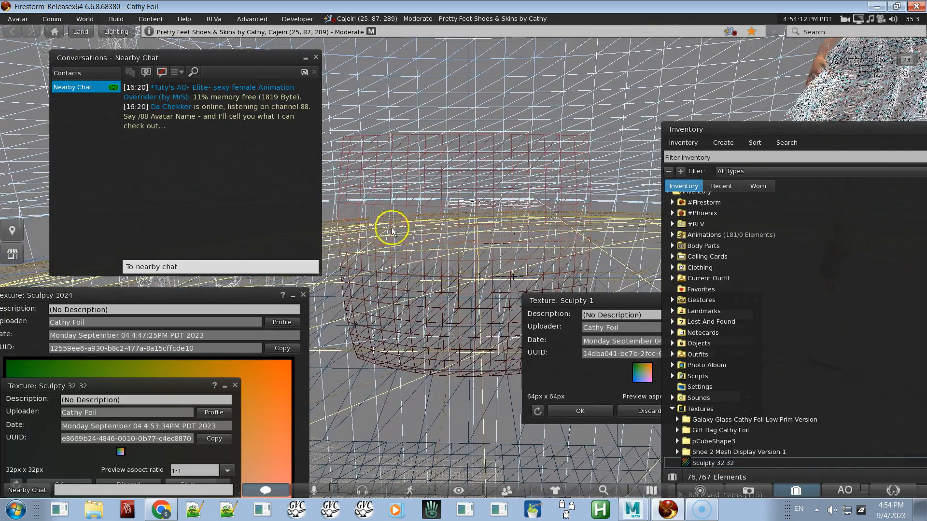
right_click(440, 232)
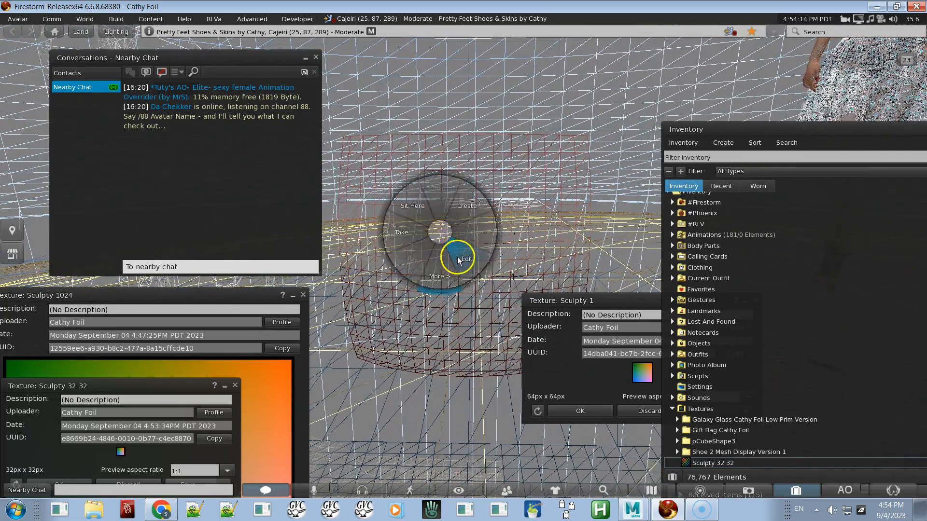
click(455, 248)
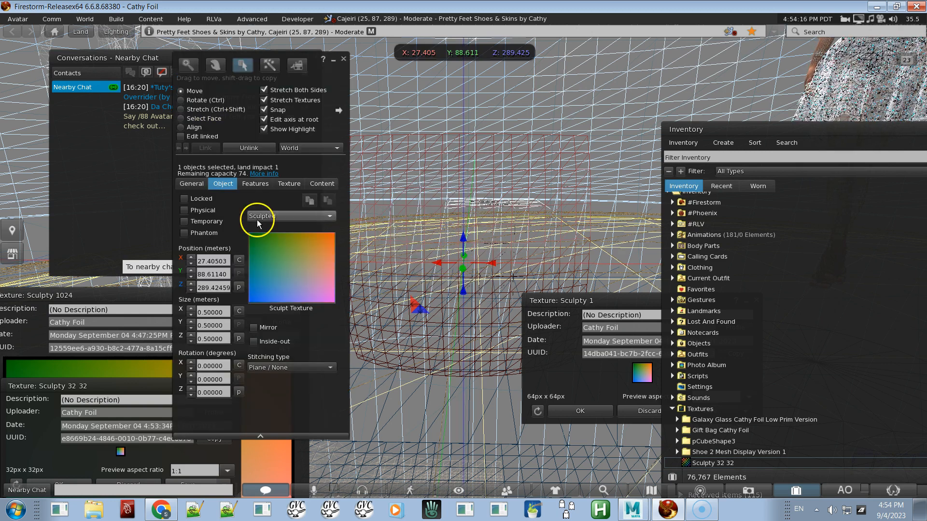
click(289, 183)
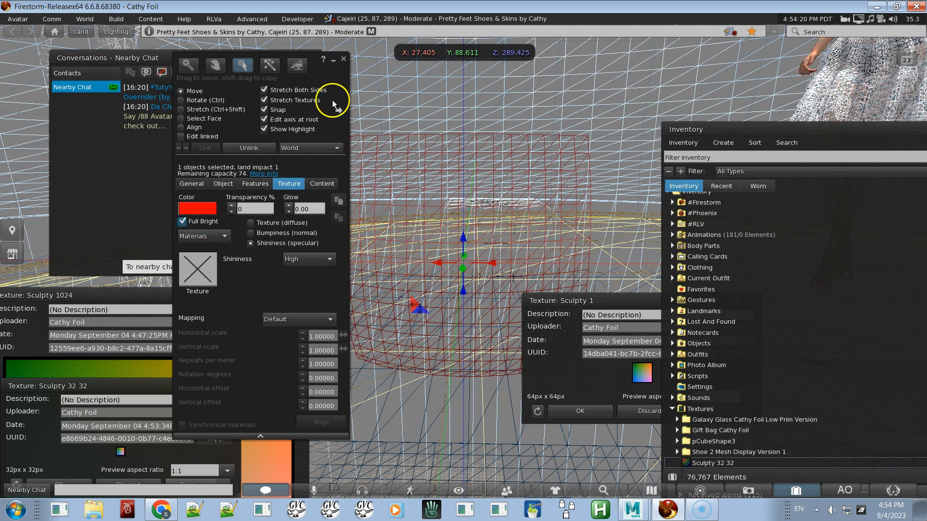
click(344, 60)
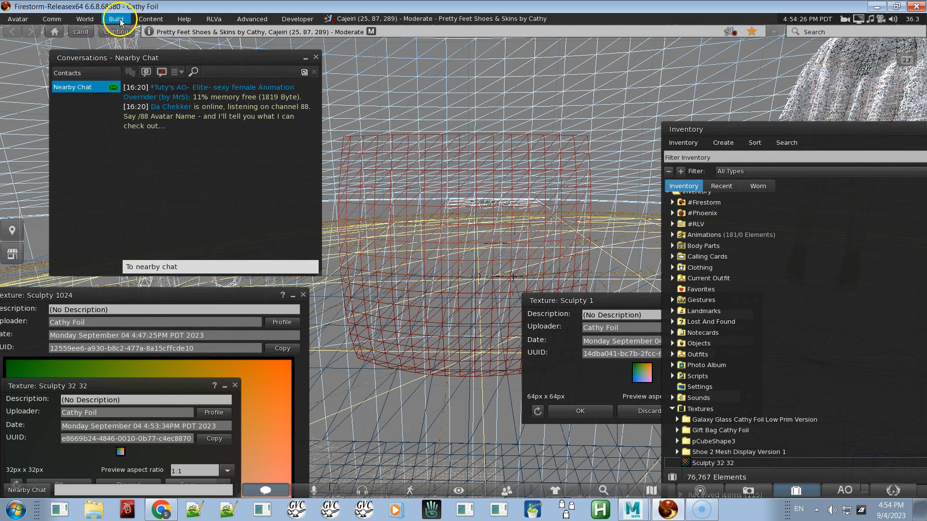
Step: Switch the environment to Midnight and then back to Midday
click(90, 20)
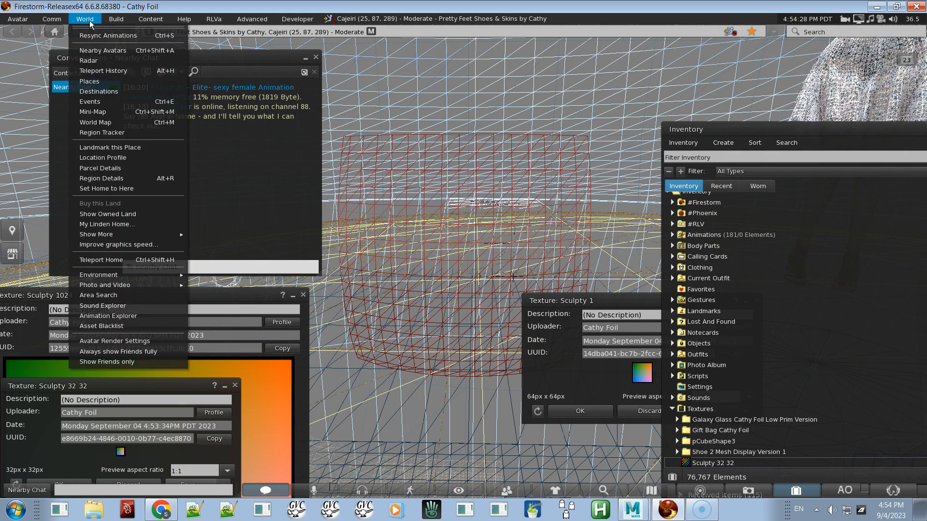
mouse_move(176, 275)
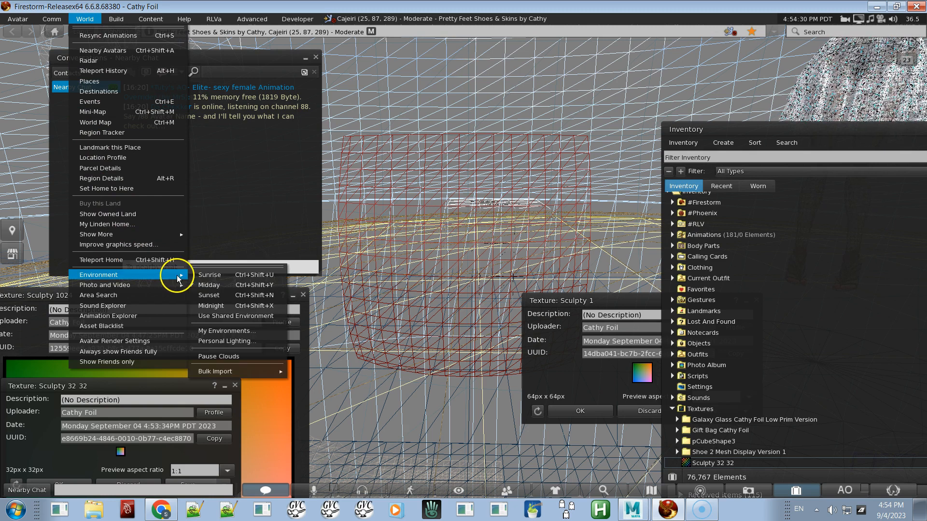
click(225, 306)
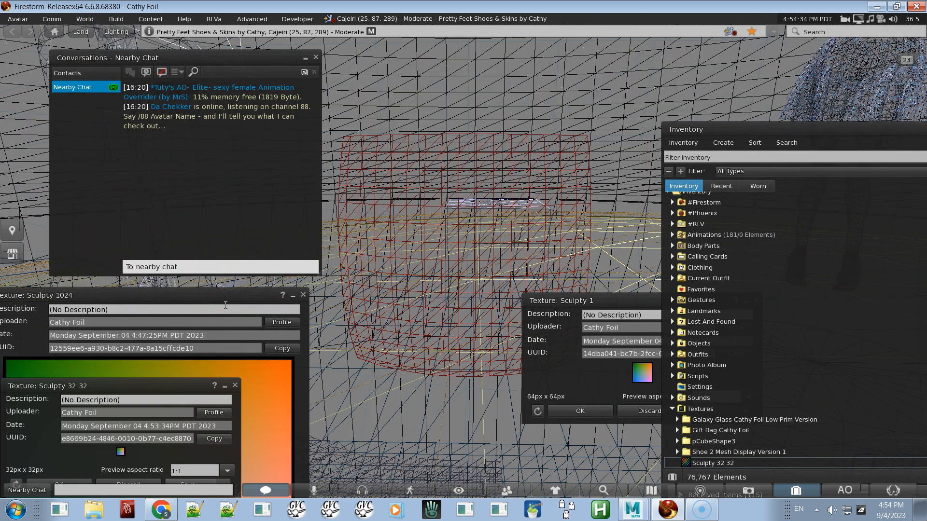
click(85, 19)
mouse_move(104, 273)
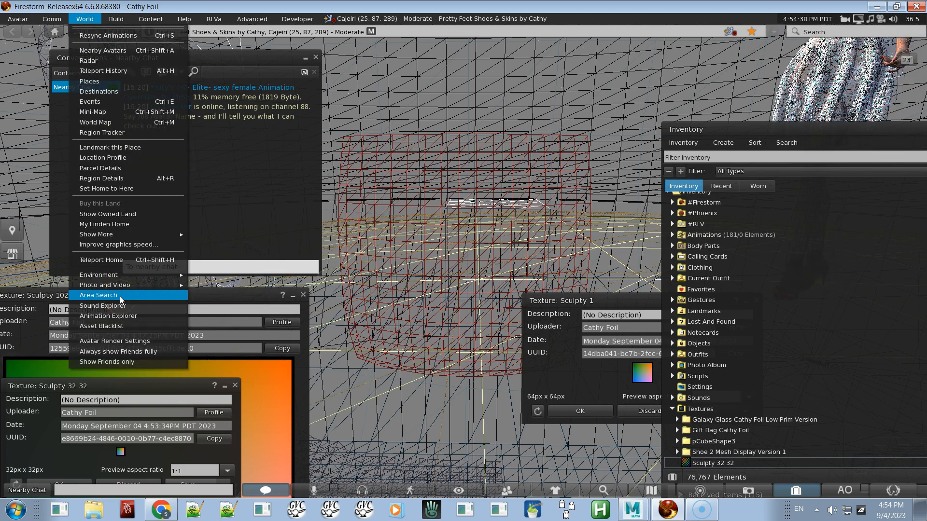
mouse_move(132, 285)
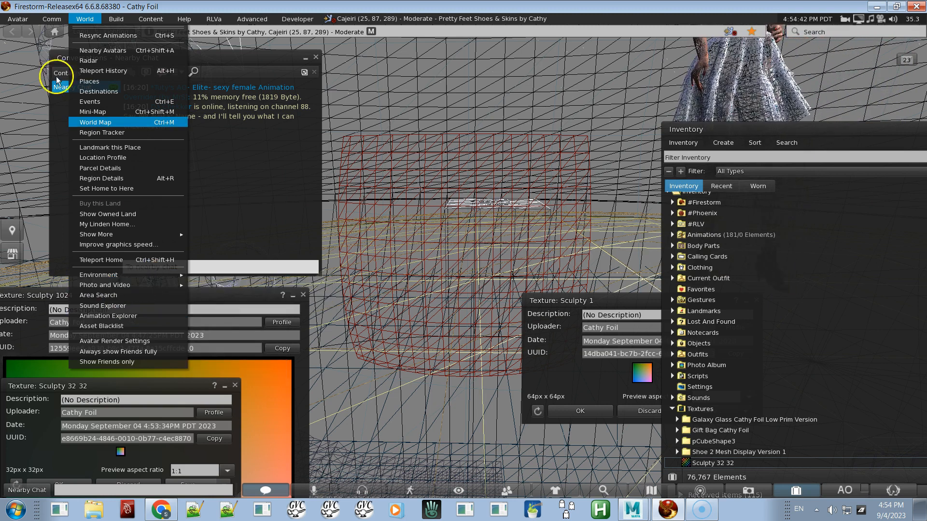
mouse_move(176, 275)
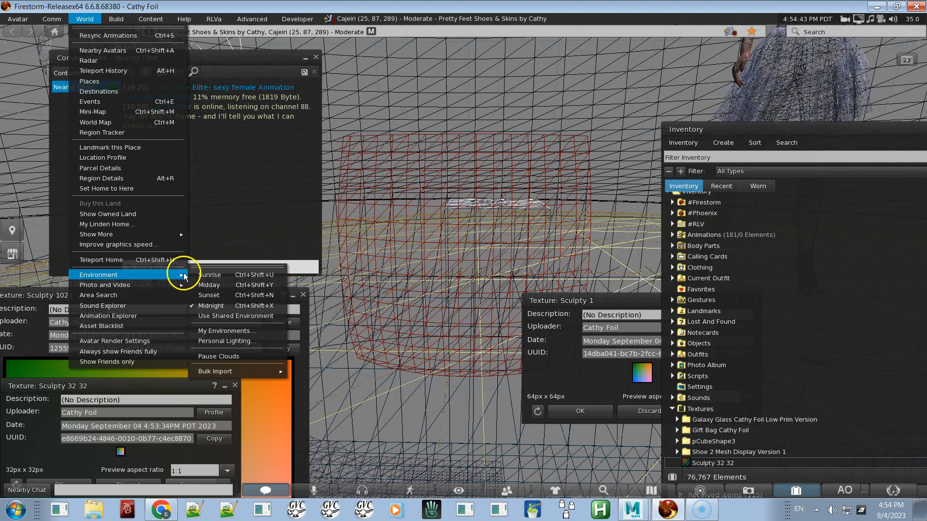
click(211, 285)
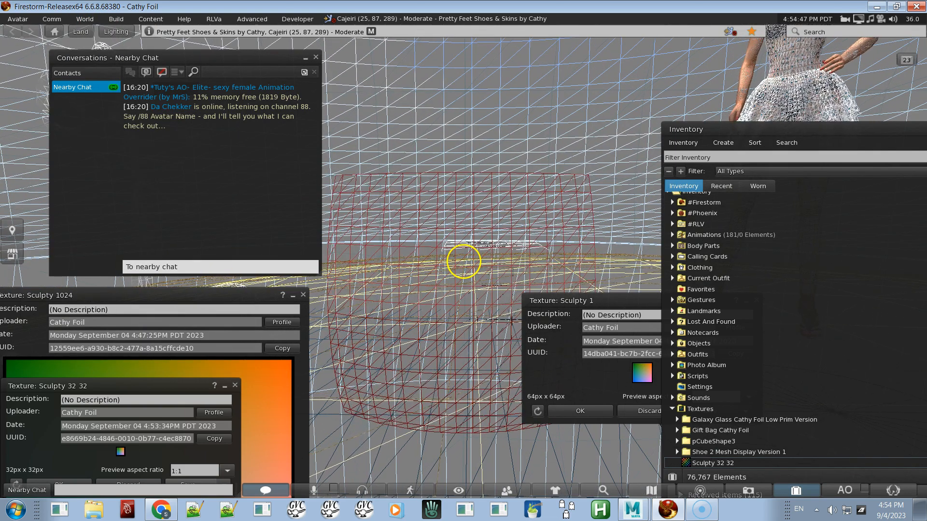
Step: Compare the Maya plane's grid with the prim's wireframe, then select the prim for editing again
key(alt+Tab)
mouse_move(513, 288)
alt+mouse_down()
mouse_move(530, 295)
mouse_move(530, 284)
alt+mouse_up()
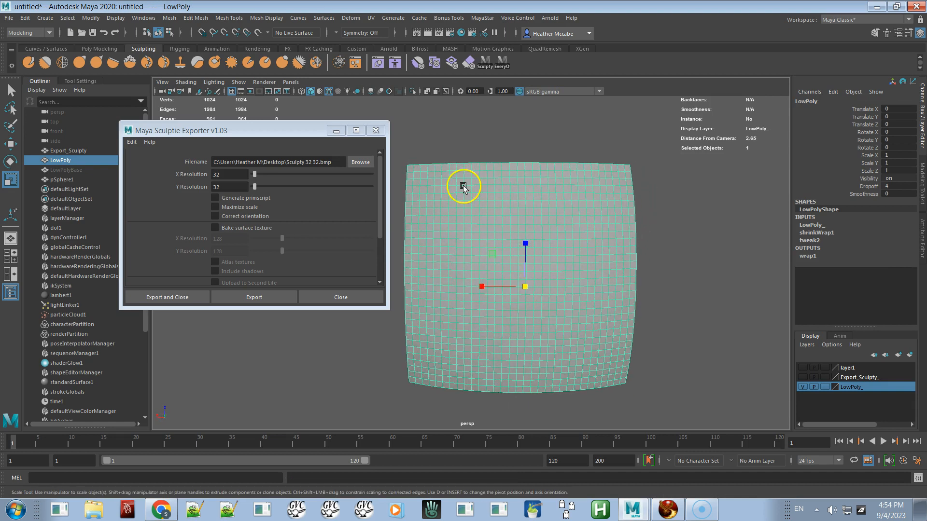
key(alt+Tab)
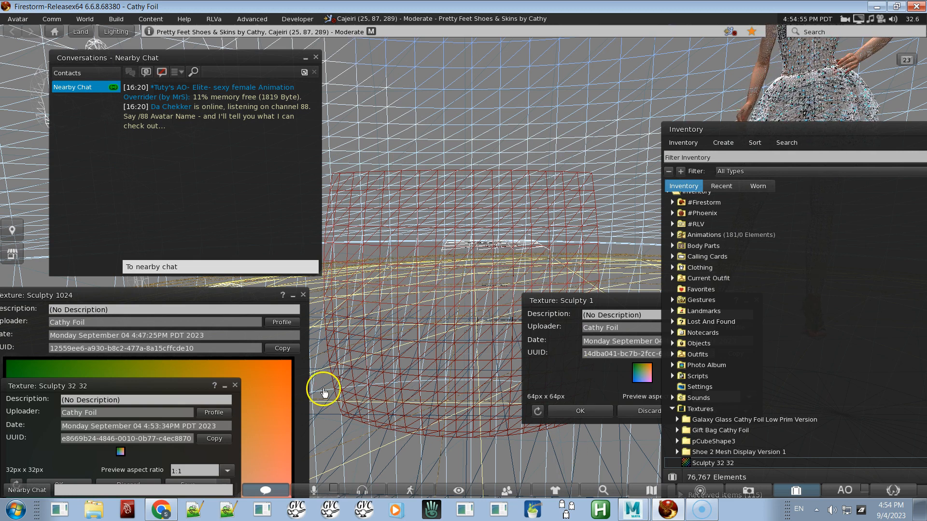
right_click(448, 271)
click(468, 290)
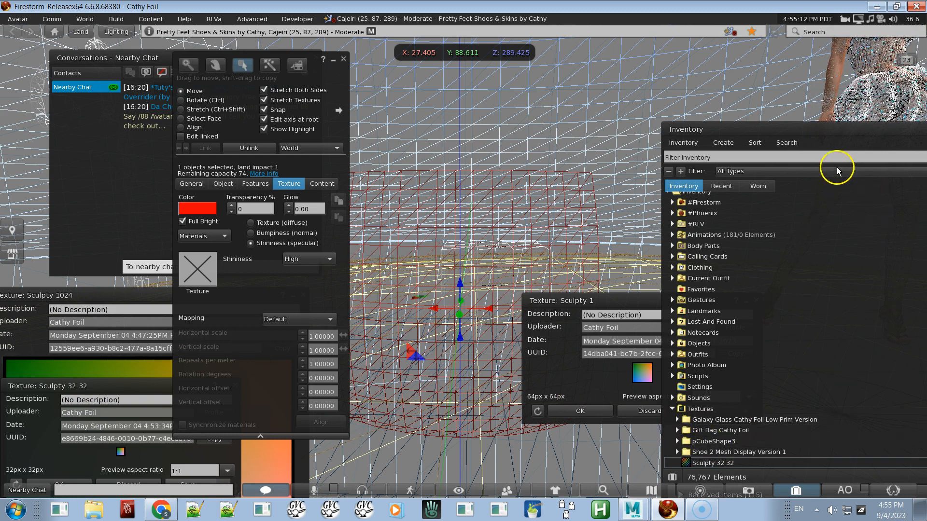
Step: Open the uploaded Sculpty 1 texture and apply it as the prim's sculpt texture
click(587, 394)
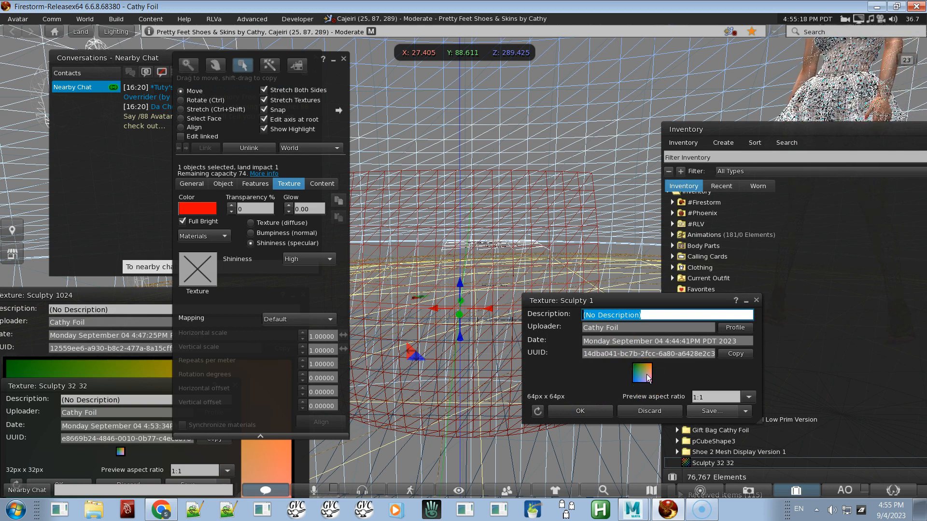
click(756, 300)
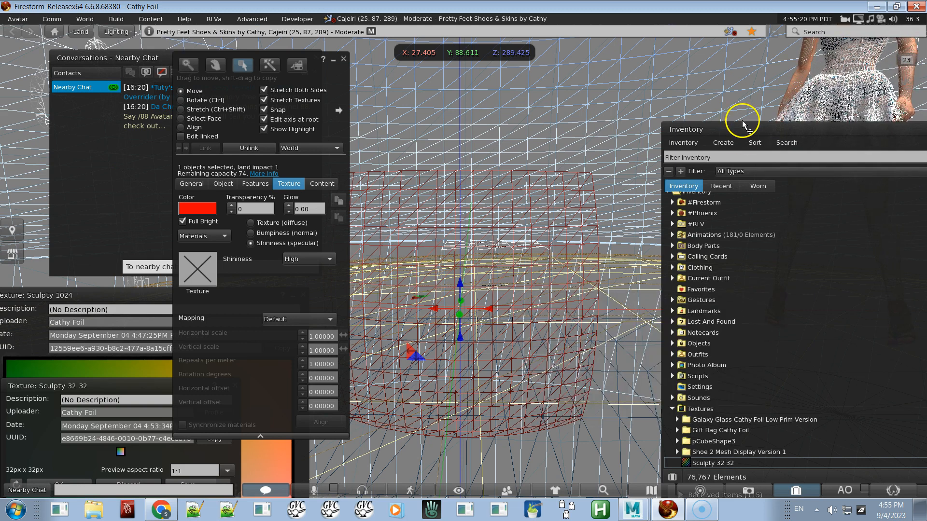
drag(724, 104, 722, 78)
drag(729, 118, 668, 83)
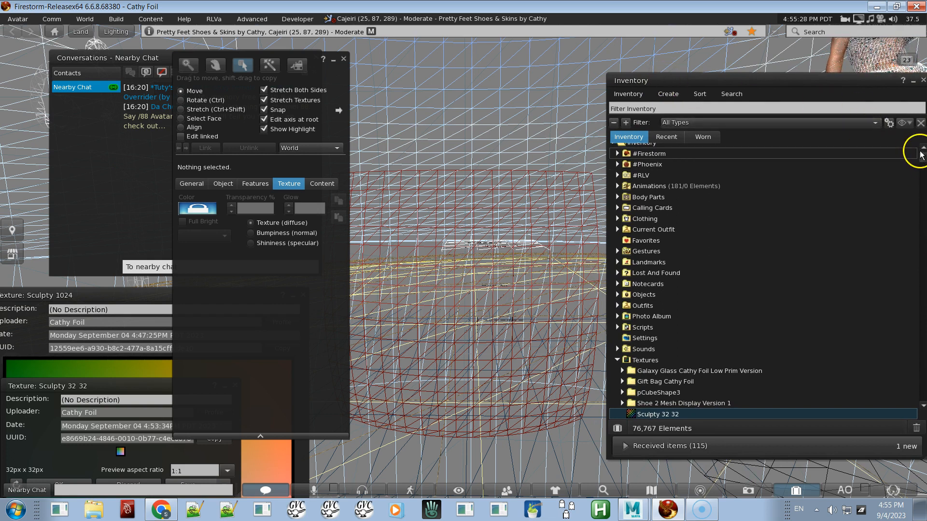
drag(922, 164, 920, 159)
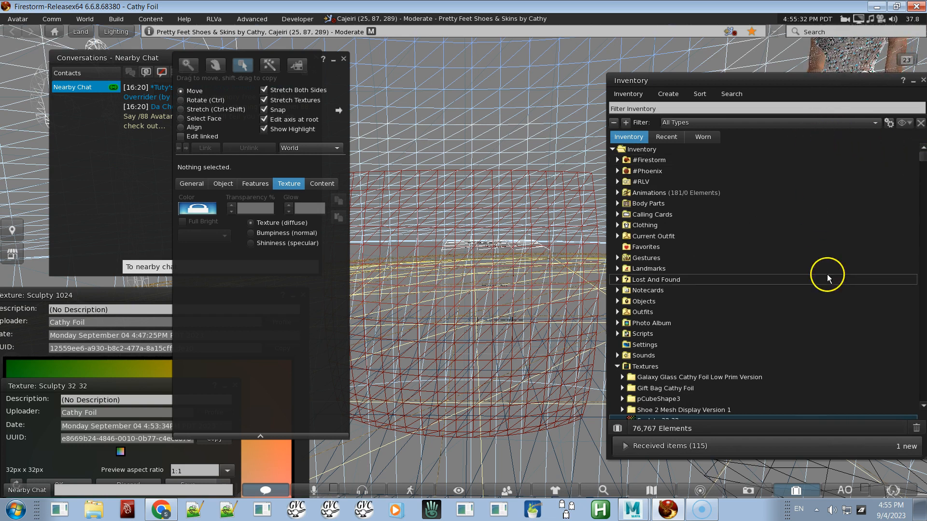
scroll(827, 291, down, 3)
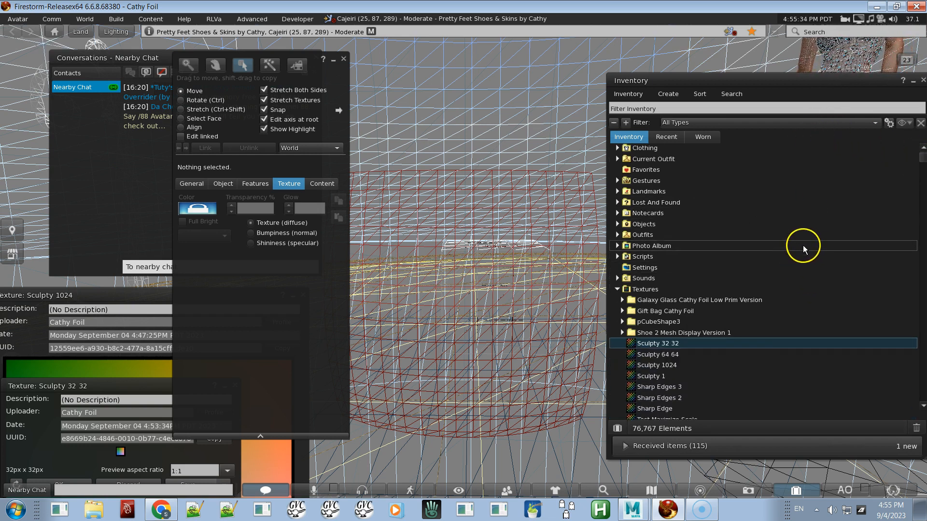
double_click(666, 377)
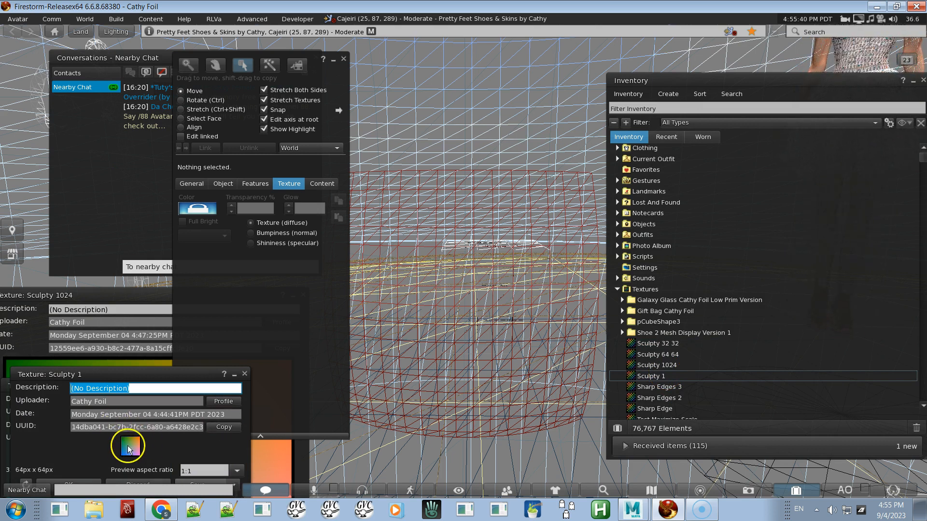
click(384, 277)
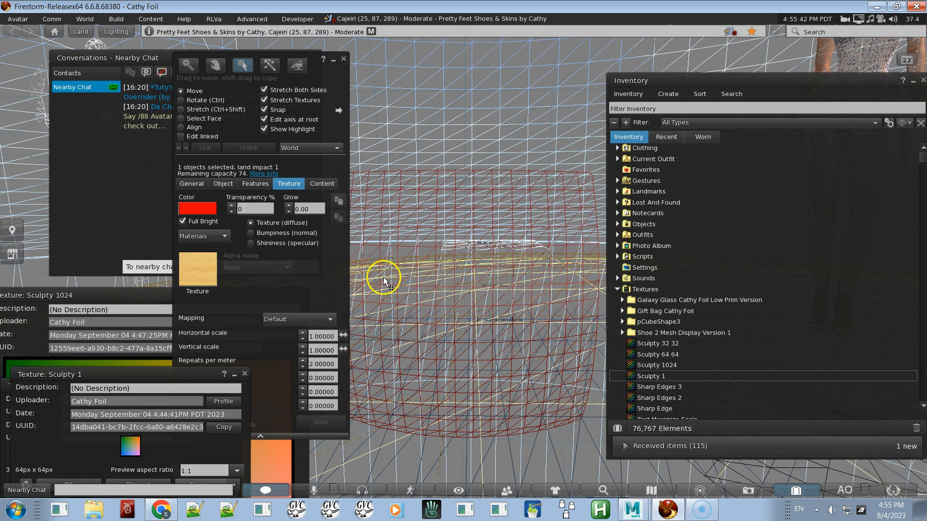
click(223, 183)
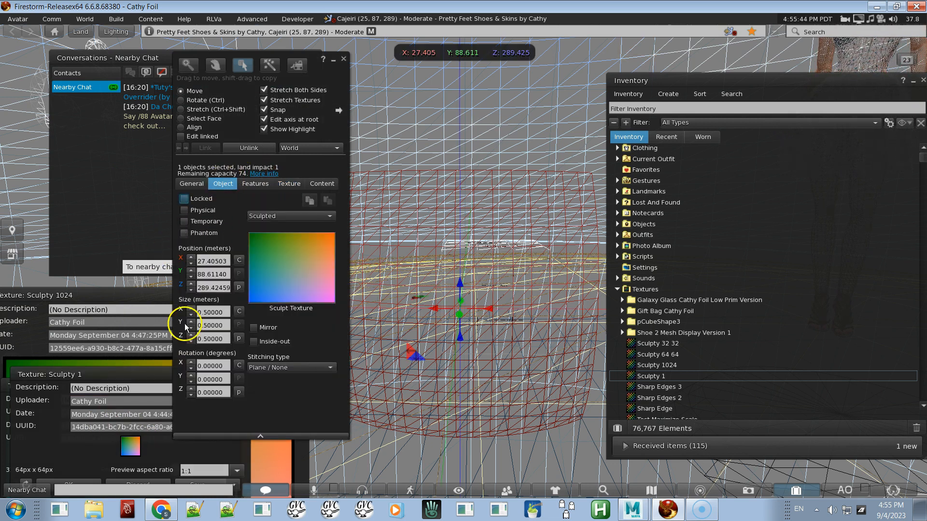
mouse_move(130, 451)
mouse_down()
mouse_move(129, 427)
mouse_move(249, 290)
mouse_move(293, 279)
mouse_up()
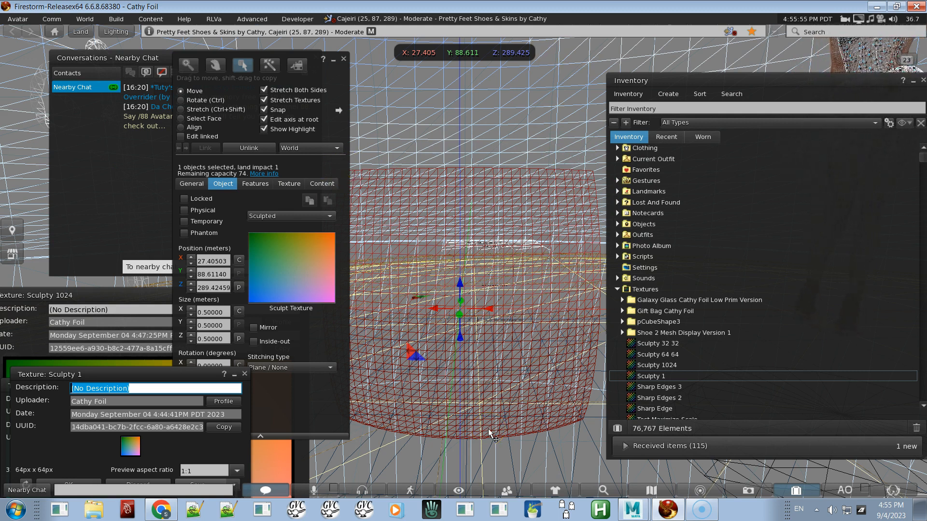
Step: Switch off wireframe to view the re-sculpted prim as a solid surface
alt+click(522, 302)
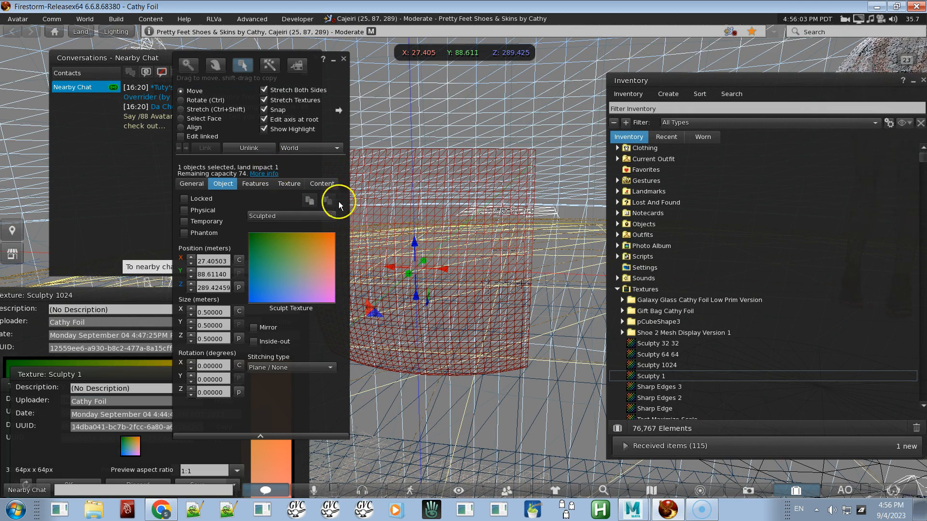
key(alt)
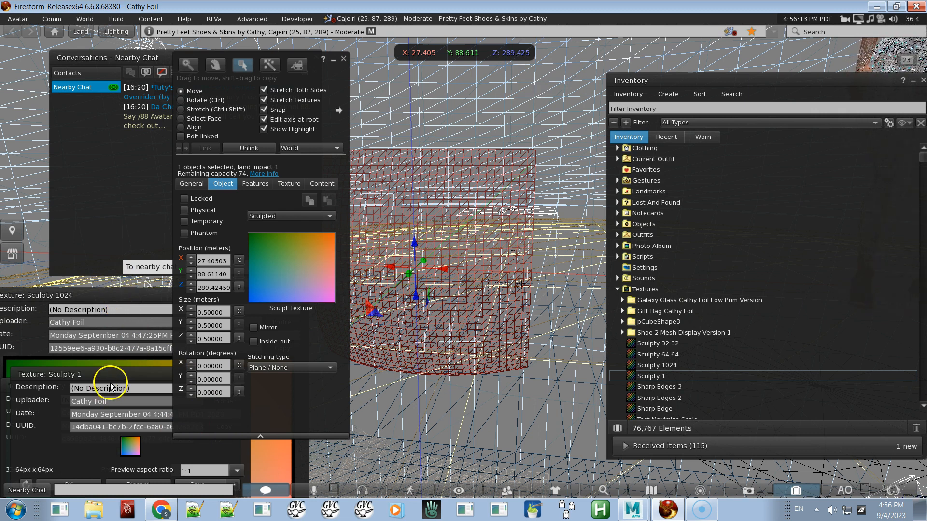
mouse_move(109, 375)
mouse_down()
mouse_move(425, 419)
mouse_move(468, 399)
mouse_move(471, 407)
mouse_up()
key(ctrl+shift)
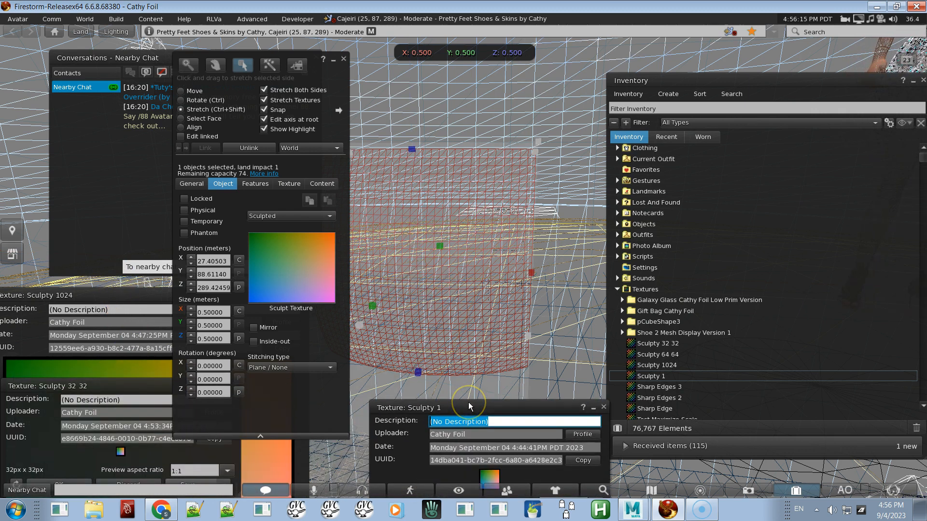
key(ctrl+shift+r)
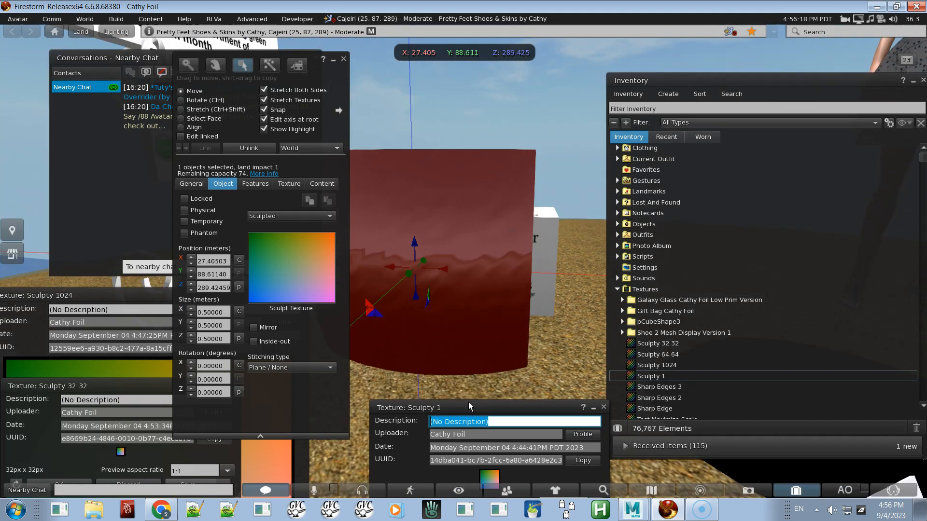
Step: Open the Sculpty 32 32 texture preview and orbit around the prim to compare the two sculpts
click(650, 333)
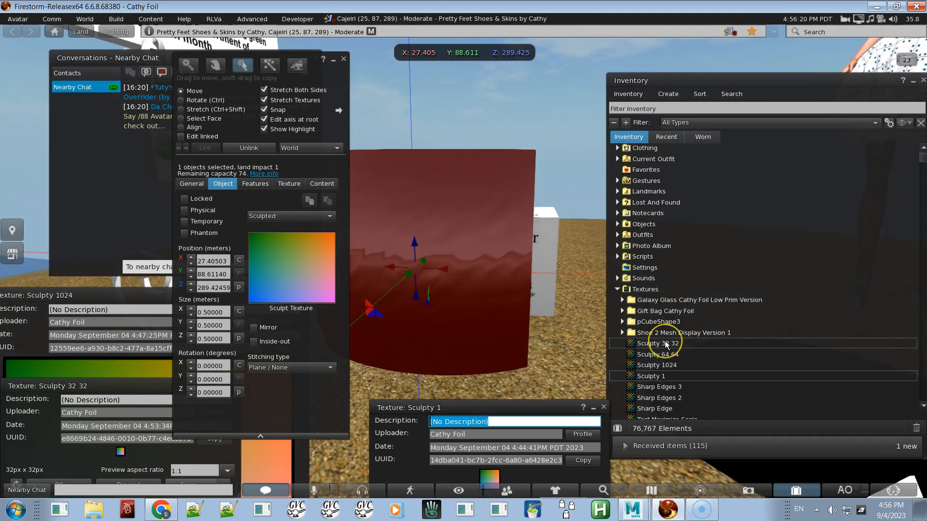
double_click(666, 344)
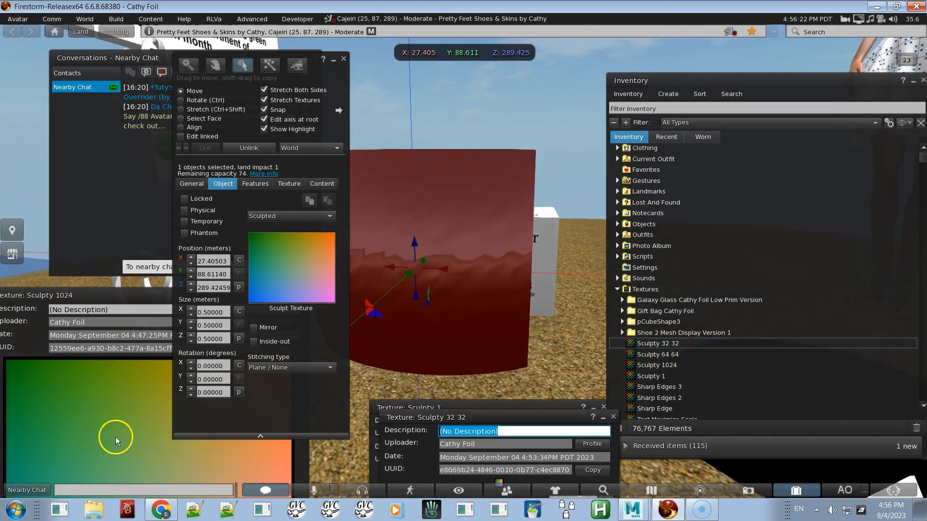
drag(421, 418, 584, 319)
mouse_move(662, 385)
mouse_down()
mouse_move(321, 306)
mouse_move(290, 270)
mouse_up()
alt+drag(422, 294, 463, 261)
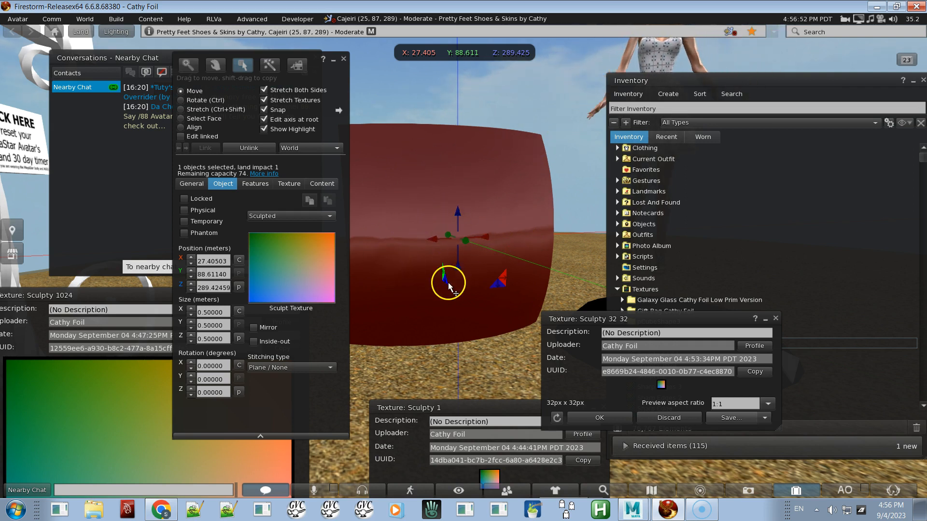
key(Escape)
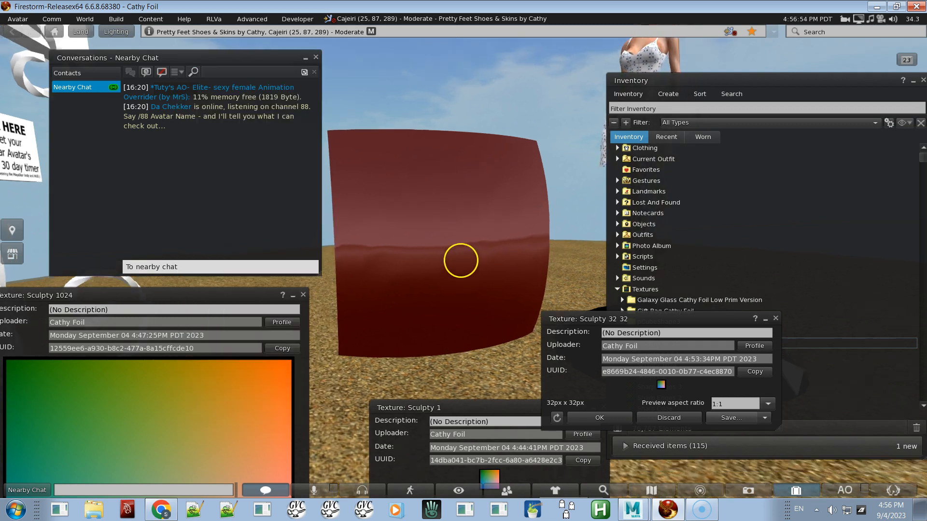
ctrl+alt+drag(463, 262, 464, 262)
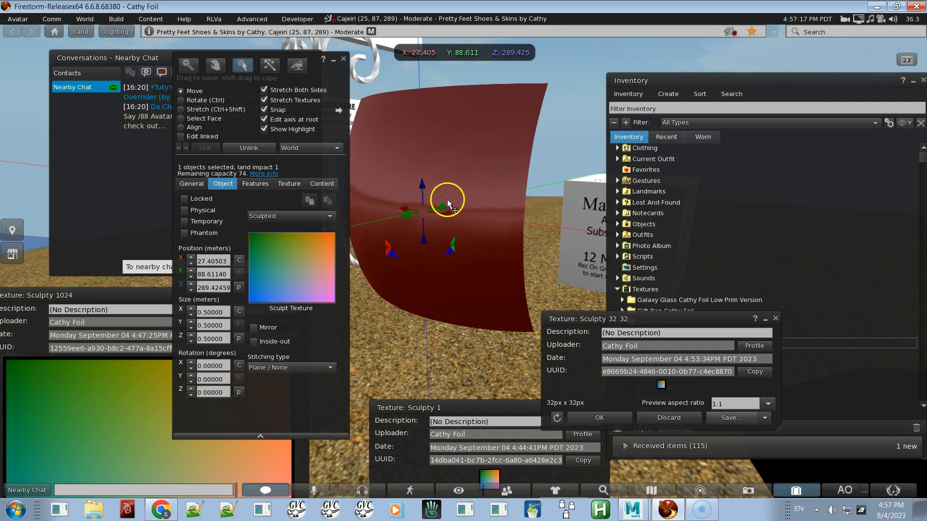
Step: Switch to Maya and set the sculptie exporter's X resolution to 128 and Y resolution to 32
key(alt+Tab)
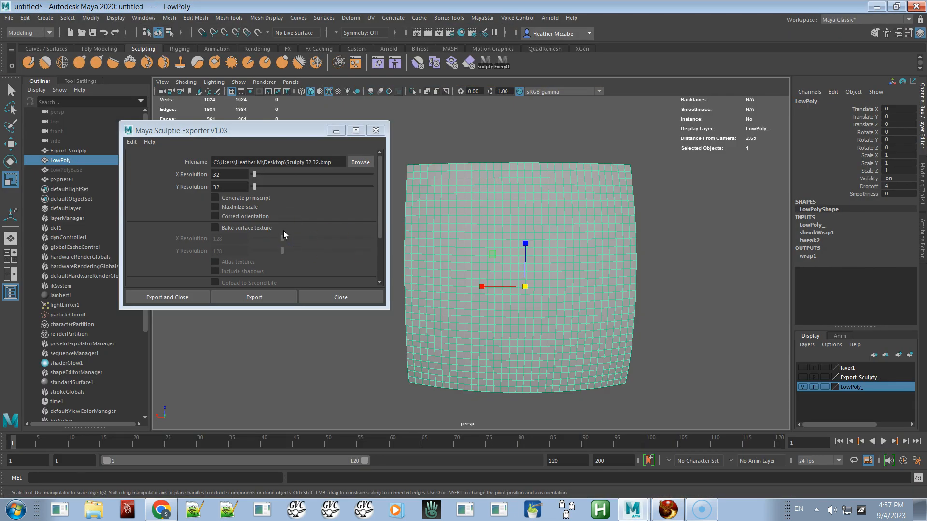
double_click(226, 173)
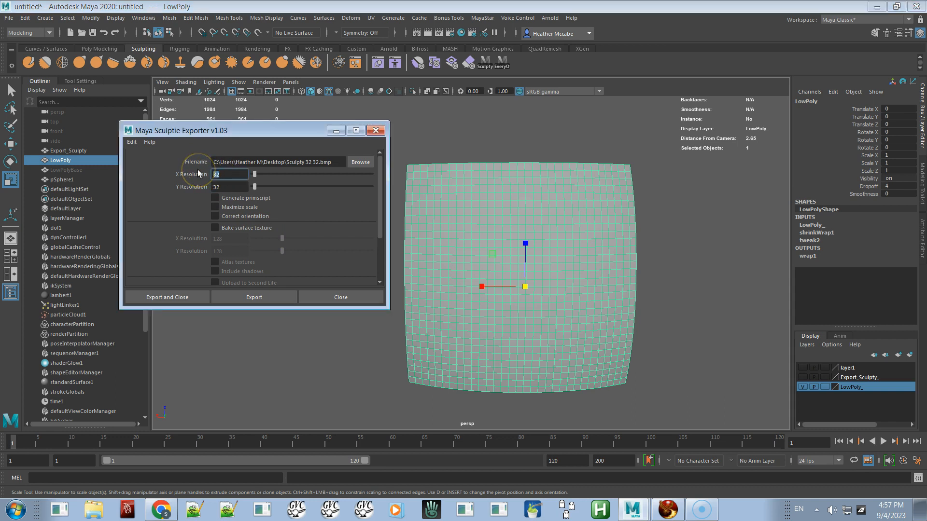
text(64)
double_click(226, 186)
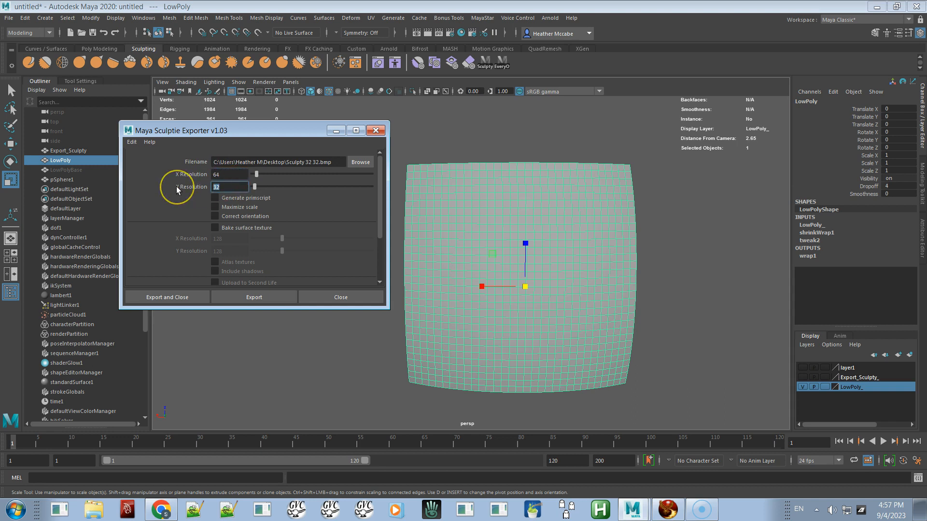
text(64)
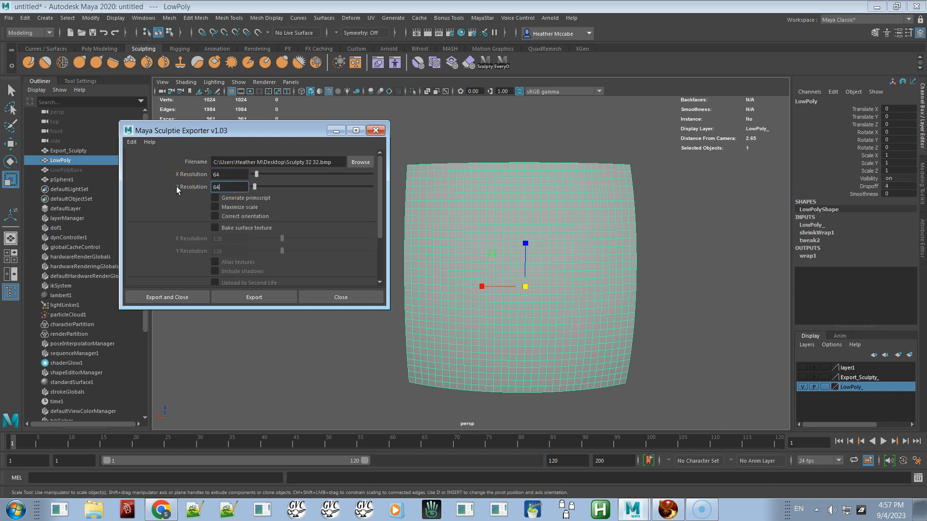
click(224, 174)
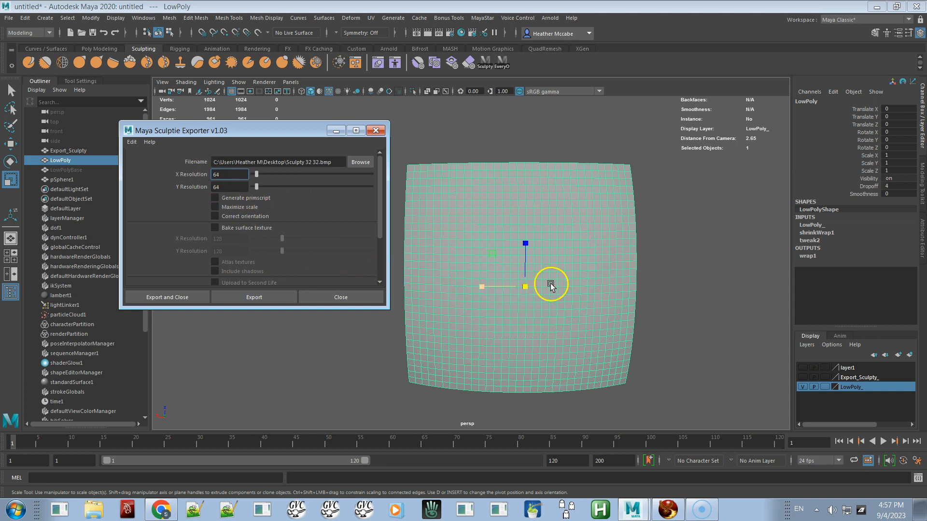
key(BackSpace)
key(BackSpace)
double_click(235, 186)
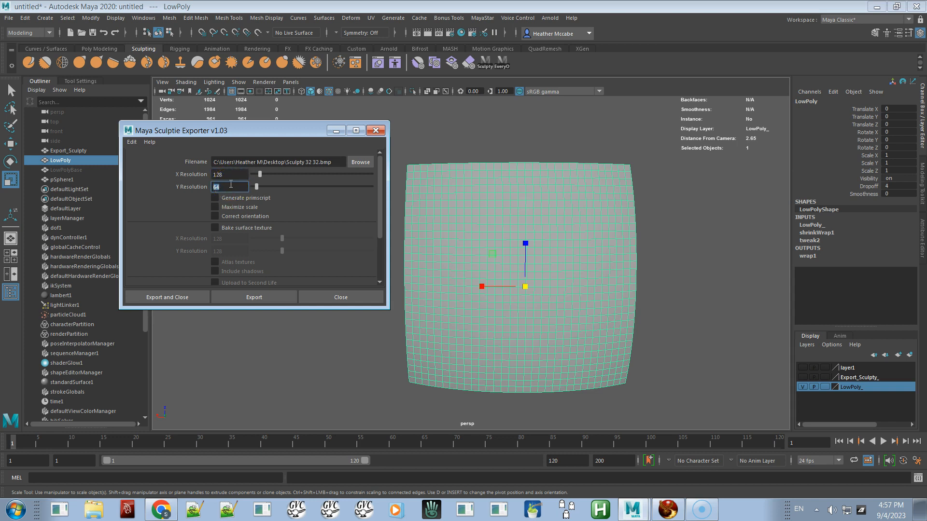
click(230, 175)
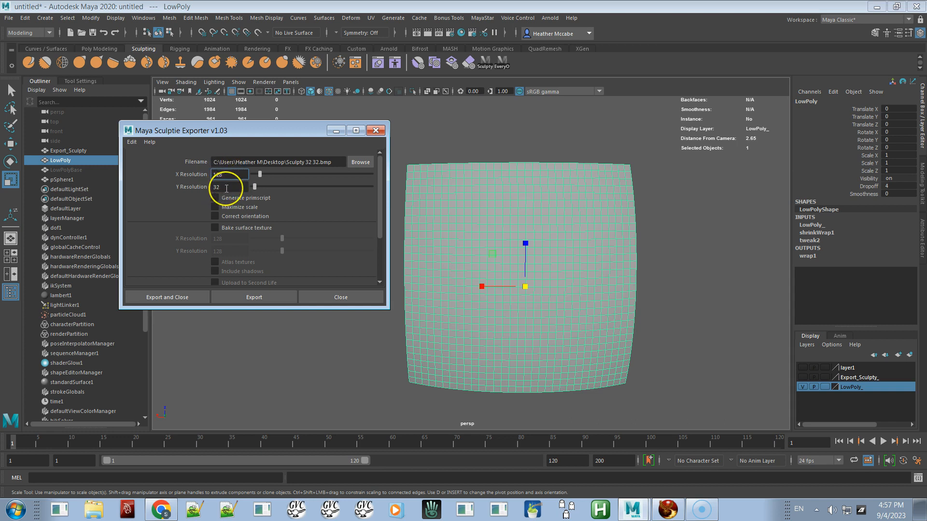
Step: Open the calculator and multiply candidate resolutions: 128×32, 128×16, 128×8, 32×32 and 64×16, then close it
key(XF86Calculator)
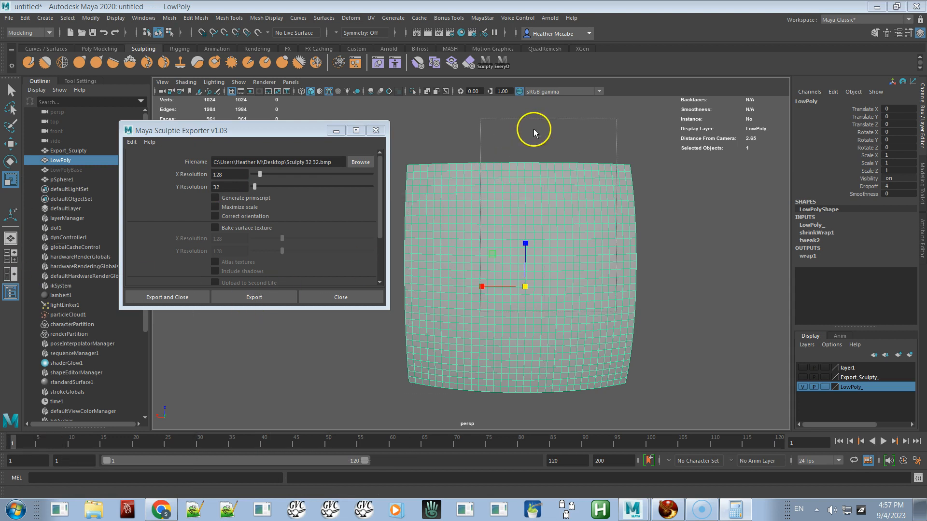
text(128)
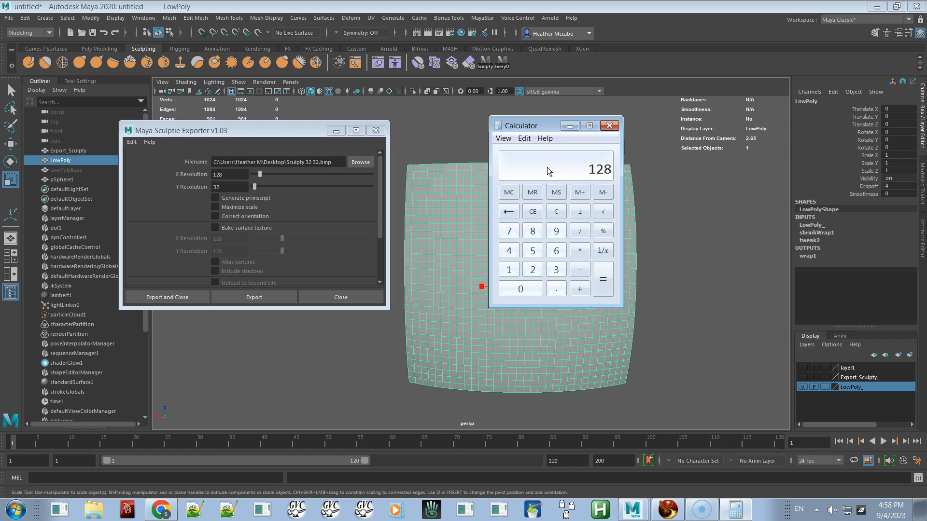
key(asterisk)
text(32)
key(Return)
key(Escape)
text(128)
key(asterisk)
text(16)
key(Return)
key(Escape)
text(12)
key(Escape)
text(128*8)
key(Return)
key(Escape)
text(64)
key(Escape)
text(32 32)
key(Return)
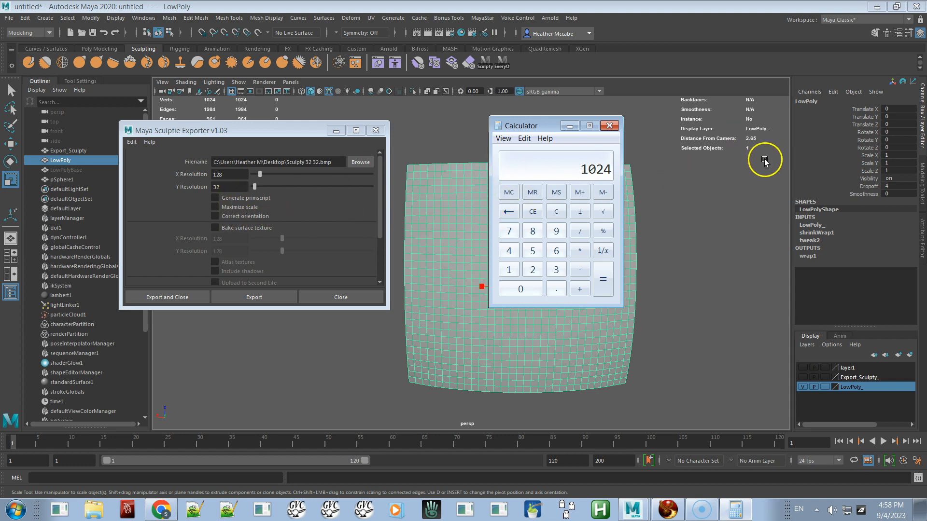
key(Escape)
text(64)
text(16)
key(Return)
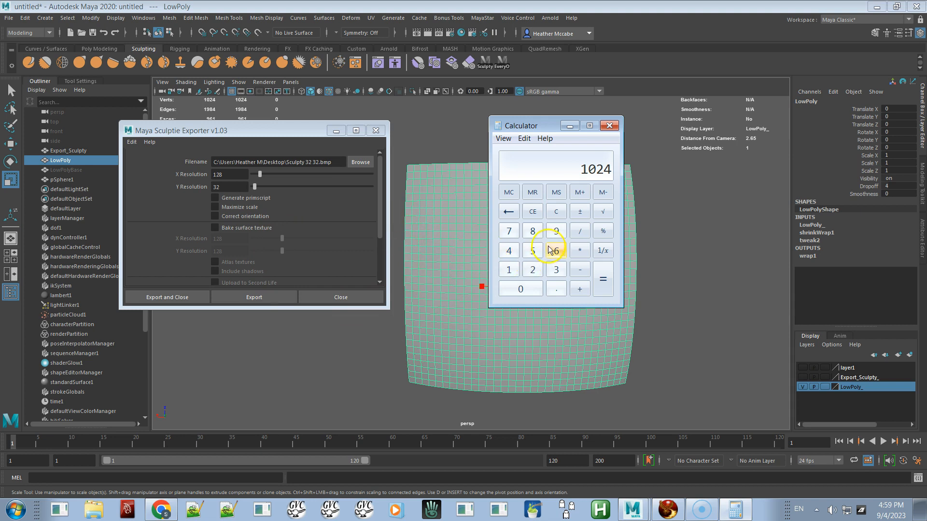
click(610, 126)
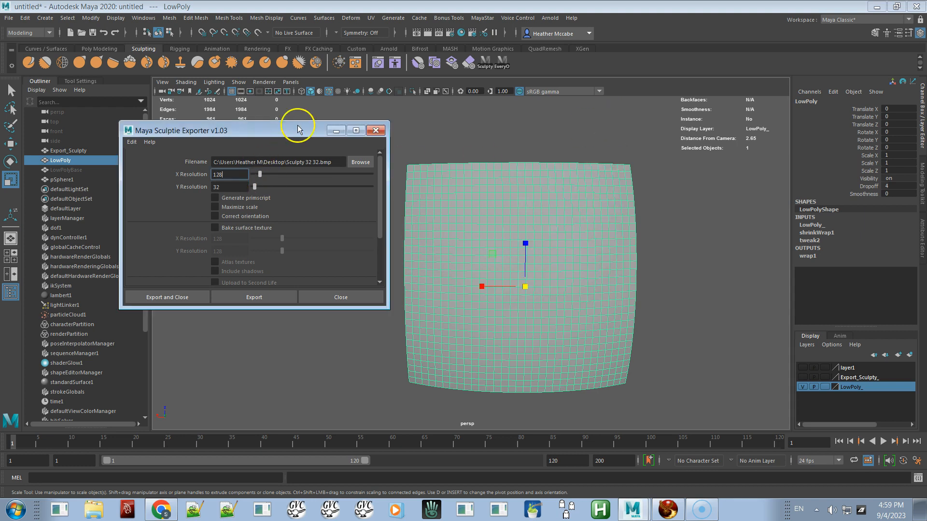
Step: Move the exporter window aside, hide the LowPoly_ layer and show layer1
mouse_move(303, 128)
mouse_down()
mouse_move(131, 120)
mouse_move(0, 135)
mouse_up()
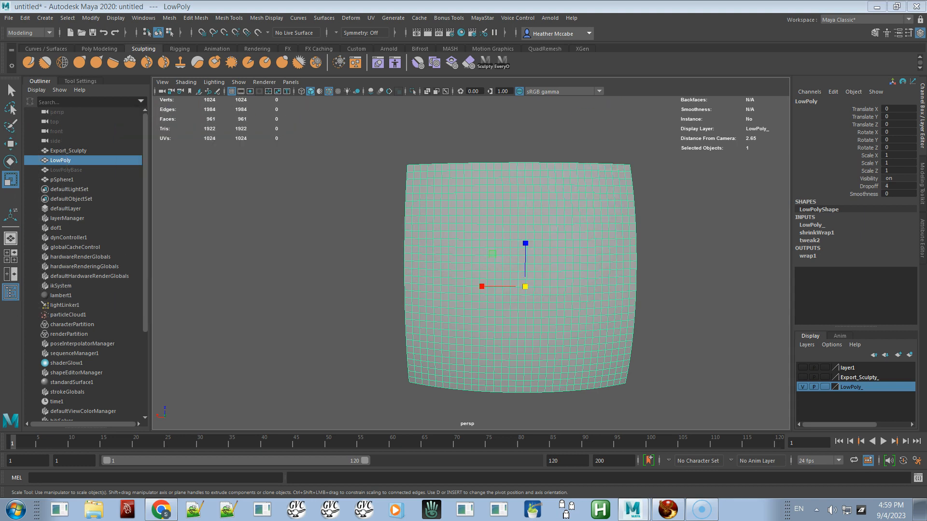
click(801, 387)
click(801, 369)
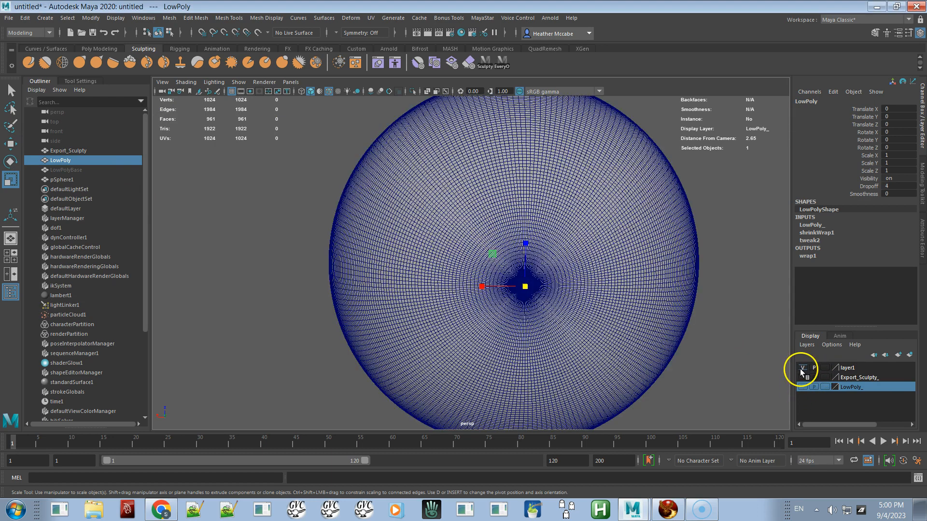
Step: Select and delete the sphere, then show the Export_Sculpty_ layer
click(633, 330)
alt+drag(688, 364, 585, 347)
alt+right_drag(565, 328, 519, 304)
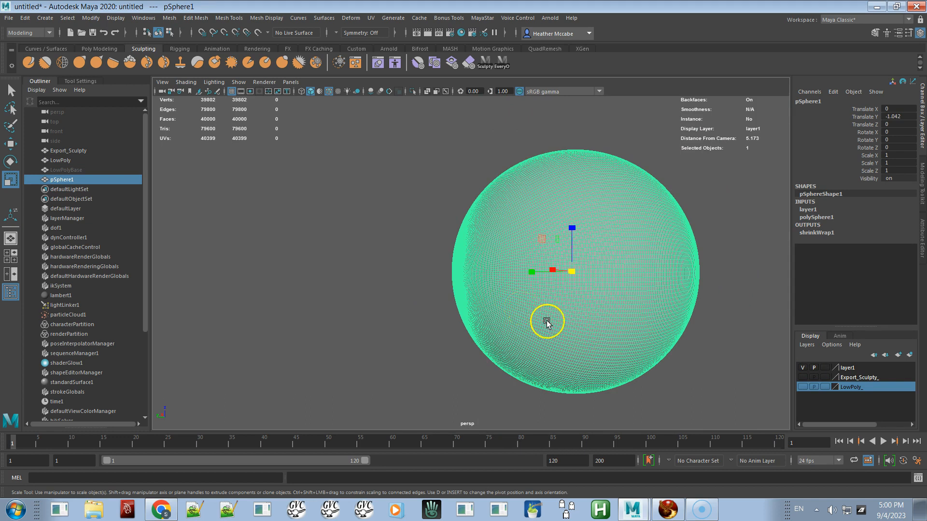
key(Delete)
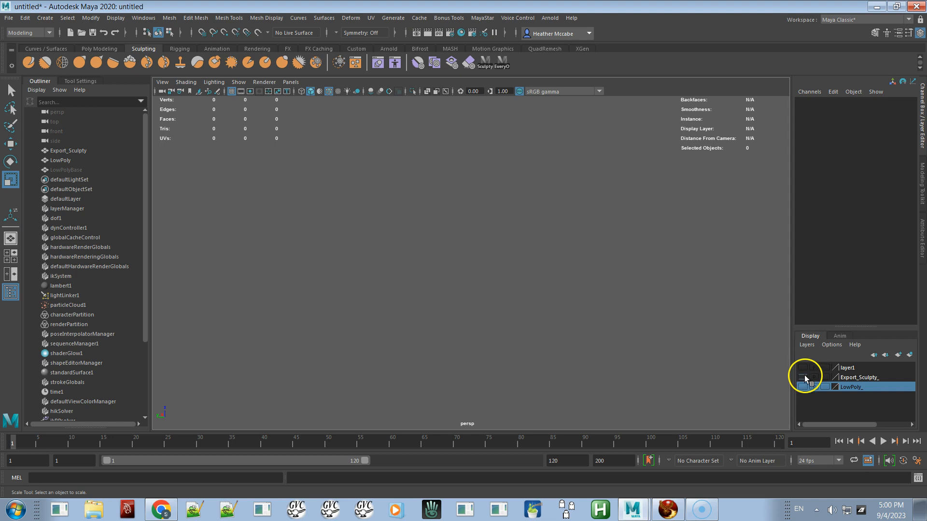
click(804, 377)
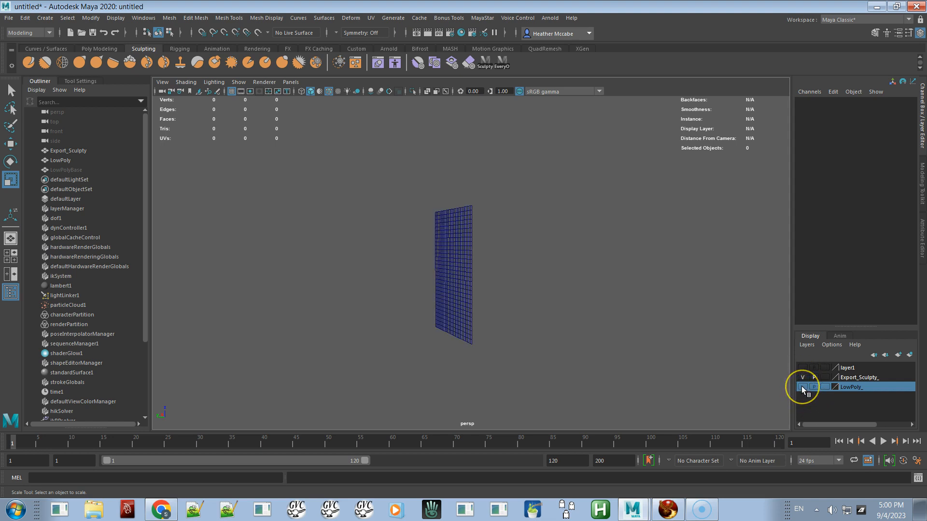
Step: Show the LowPoly_ layer, select an edge loop across the plane and move it up to raise a ridge
click(802, 376)
click(453, 309)
alt+drag(458, 321, 484, 330)
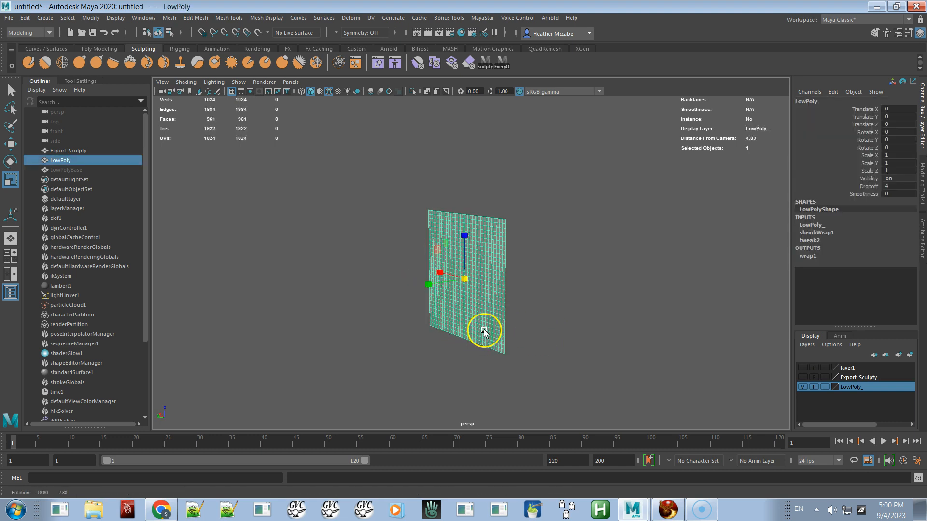
alt+right_drag(496, 325, 565, 414)
alt+drag(574, 320, 601, 294)
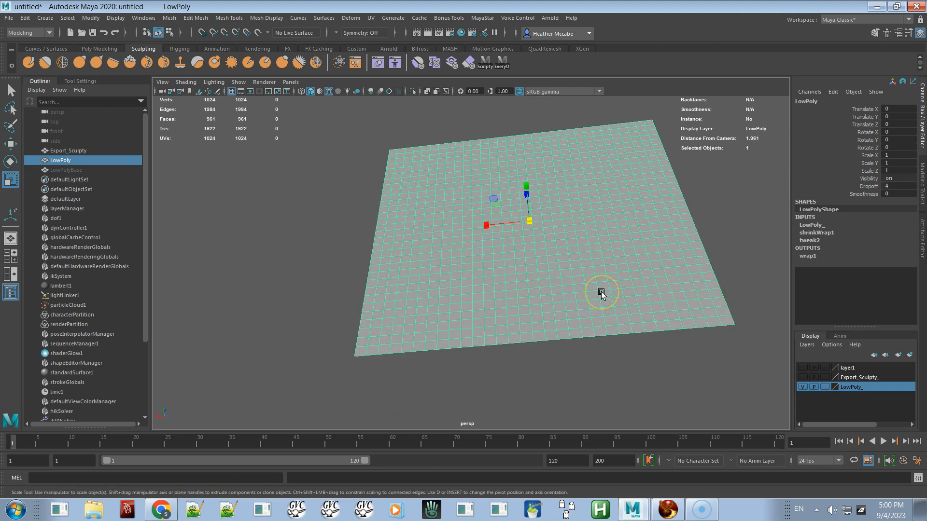
right_drag(643, 250, 628, 216)
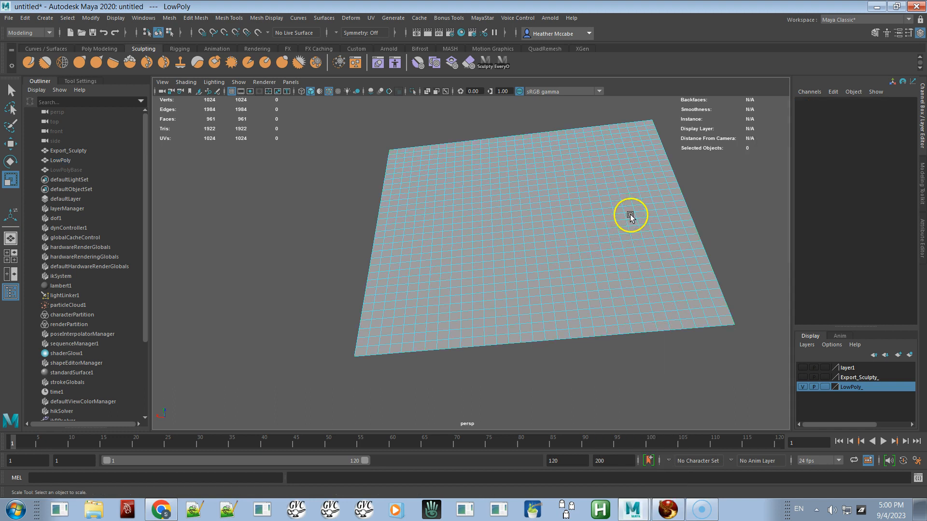
double_click(607, 233)
key(w)
alt+drag(616, 251, 613, 222)
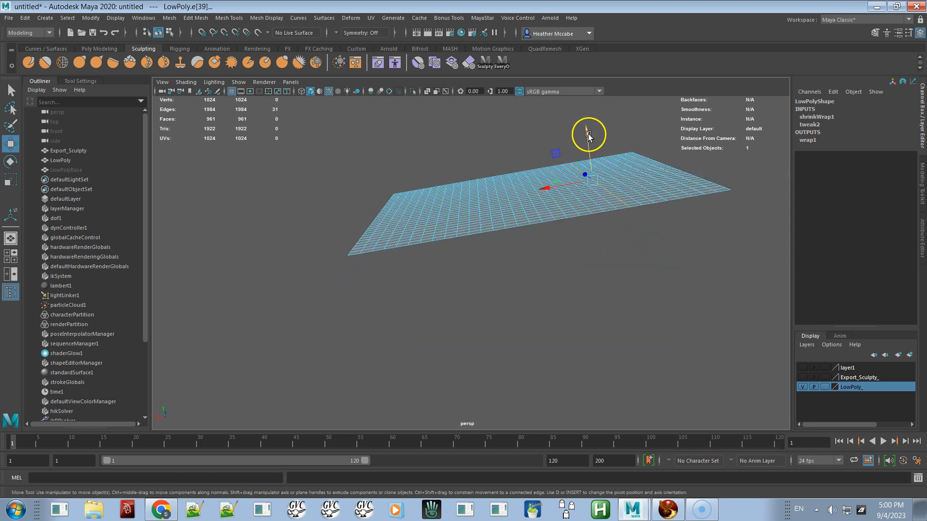
drag(589, 136, 581, 97)
alt+drag(564, 207, 555, 262)
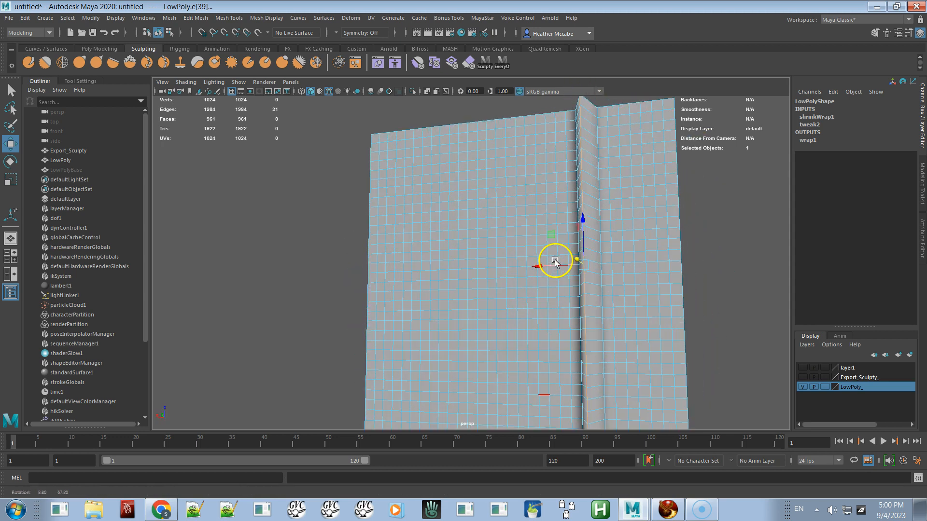
Step: Return to object mode, hide the LowPoly_ layer and show the Export_Sculpty_ layer
right_click(519, 237)
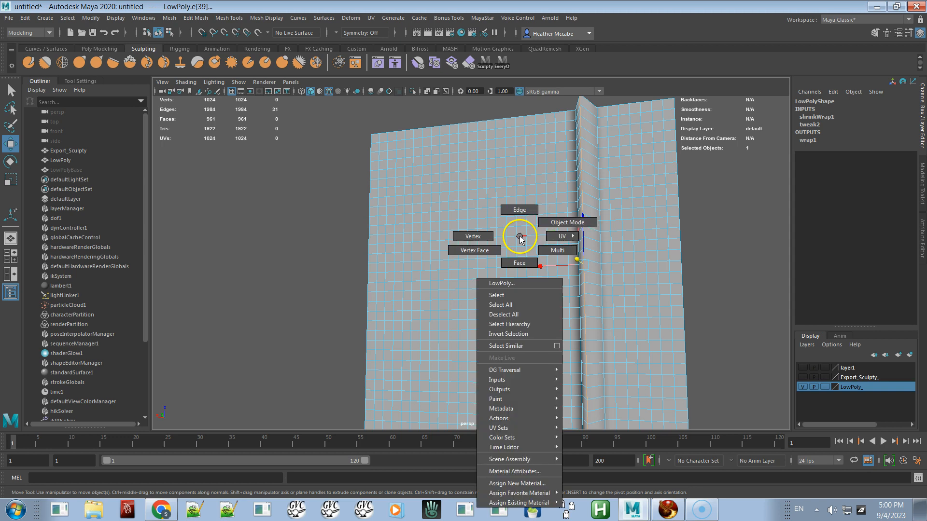
click(548, 224)
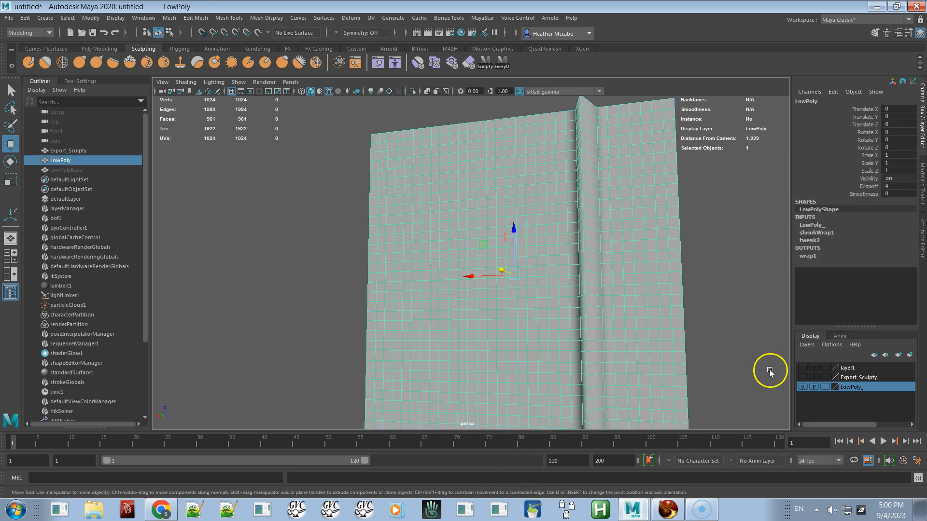
click(803, 388)
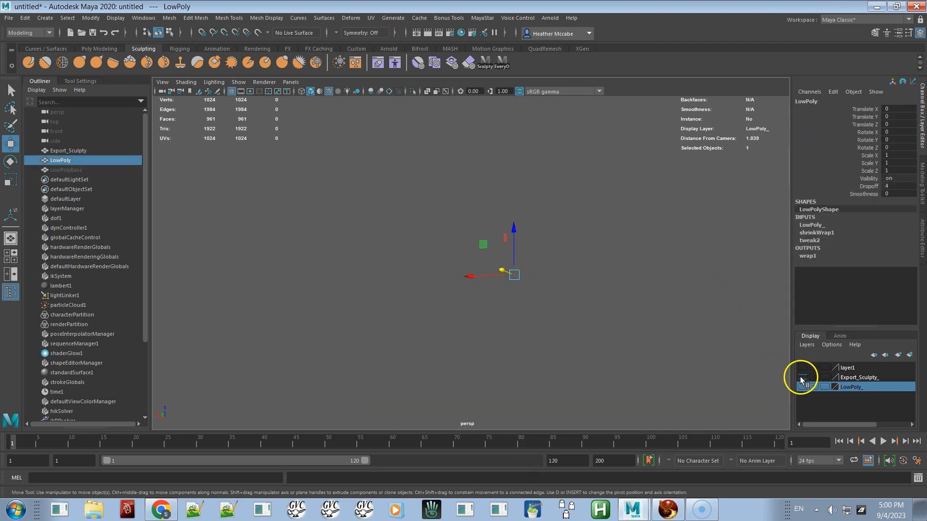
click(802, 378)
click(640, 361)
alt+drag(639, 354, 564, 401)
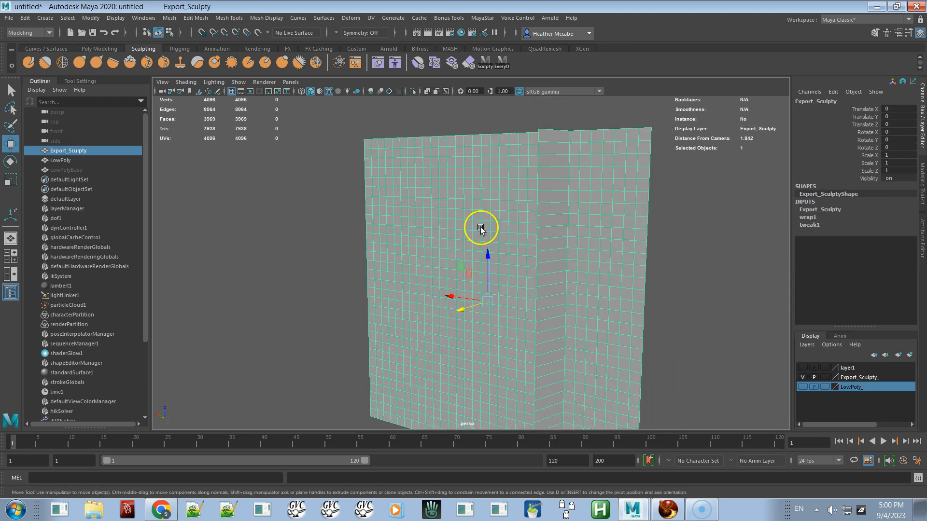
Step: Export the sculpt map at 64 × 64 resolution as Sculpty Soft Edge.bmp on the Desktop
mouse_move(0, 186)
mouse_down()
mouse_move(224, 209)
mouse_move(364, 180)
mouse_up()
drag(313, 230, 269, 227)
text(64)
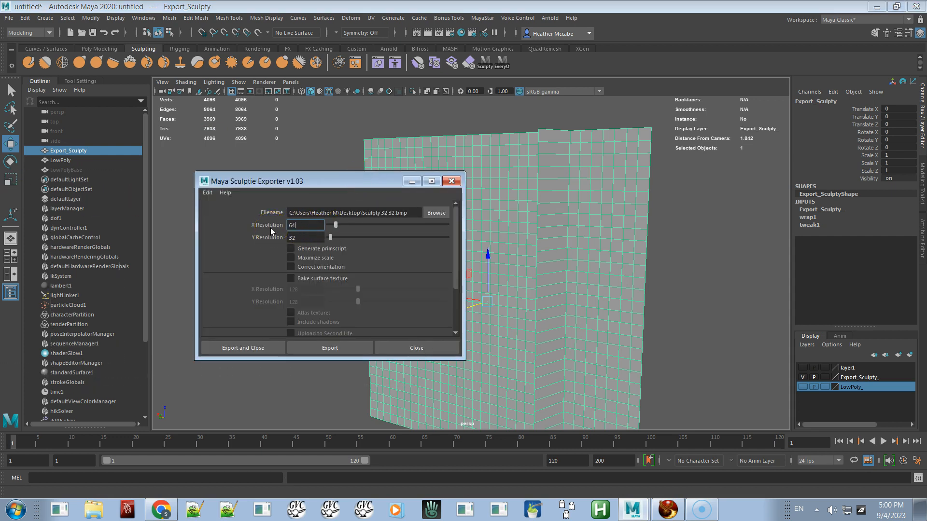
key(Tab)
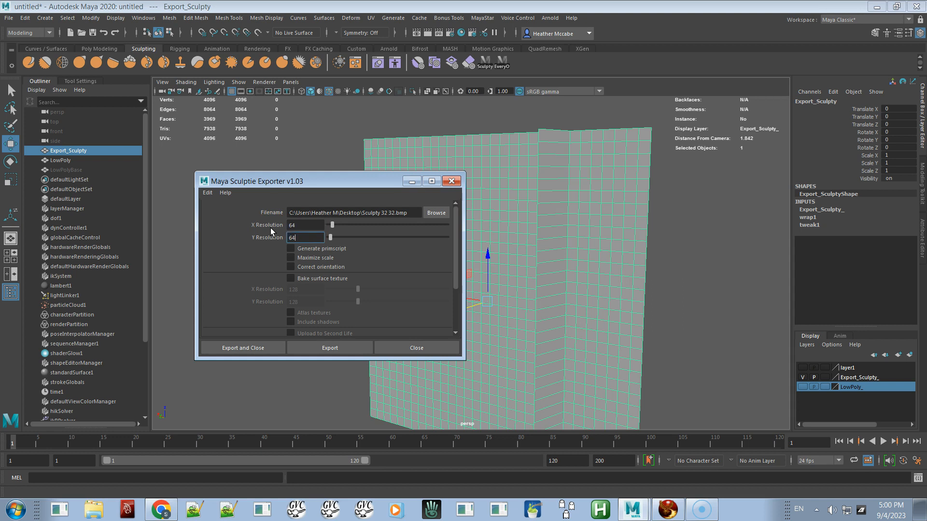
click(393, 212)
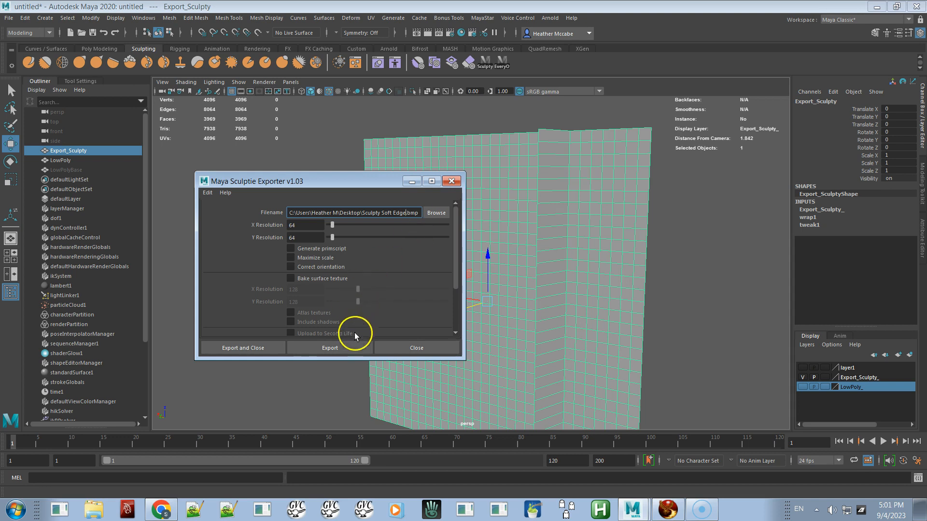
click(338, 347)
Step: Switch to Firestorm and upload Sculpty Soft Edge.bmp as an image
key(alt+Tab)
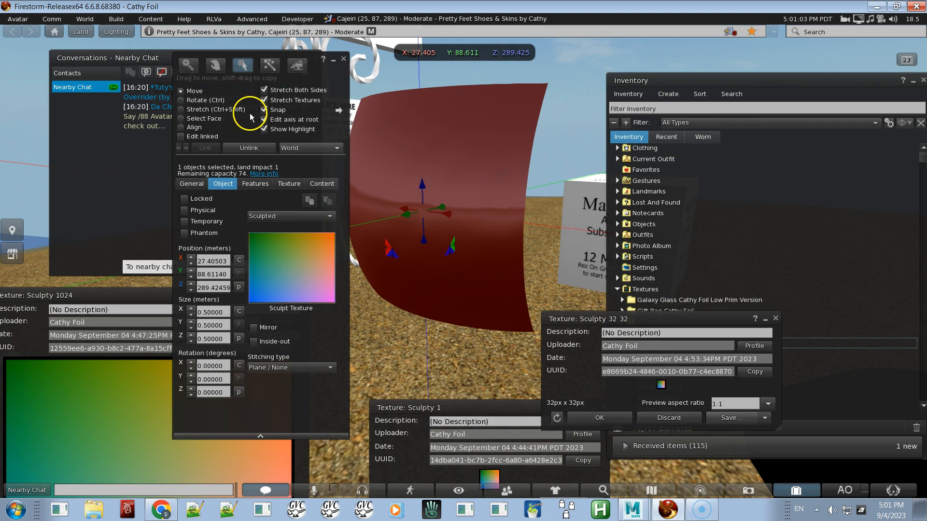
click(116, 19)
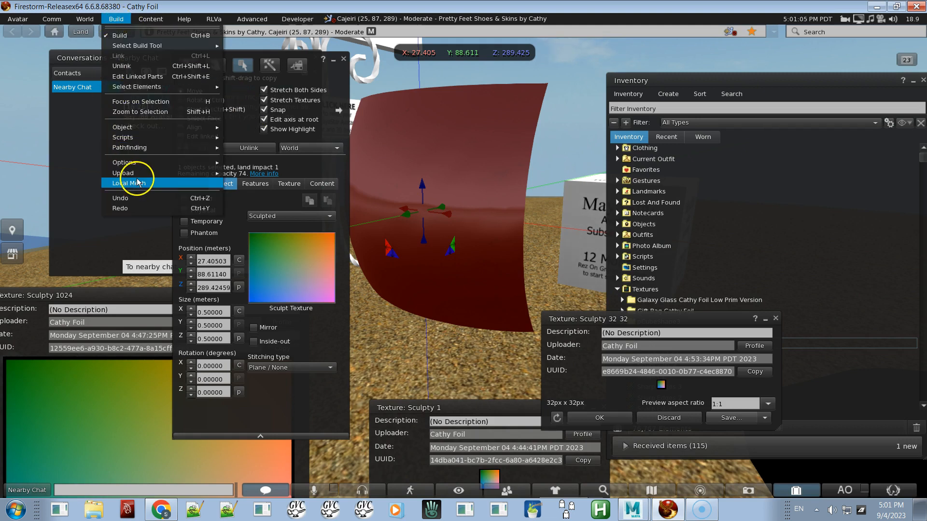
mouse_move(137, 173)
click(244, 172)
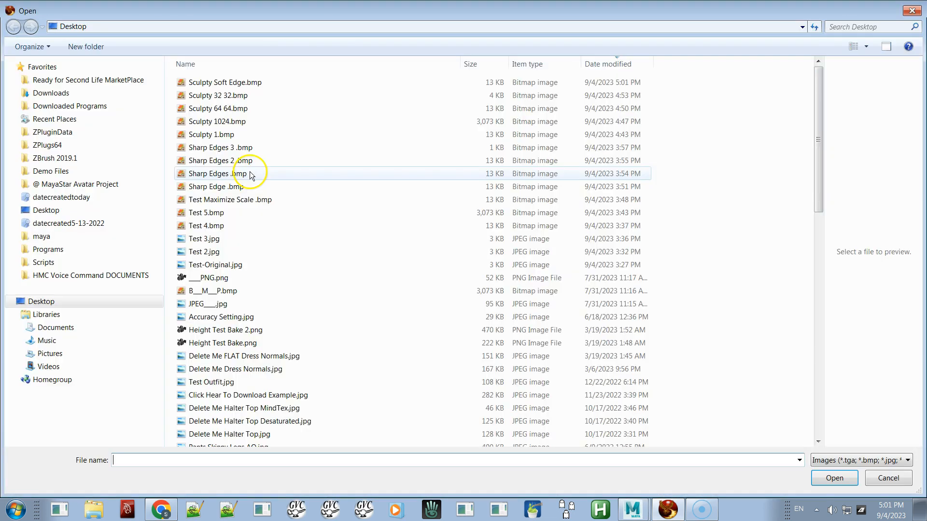
double_click(219, 82)
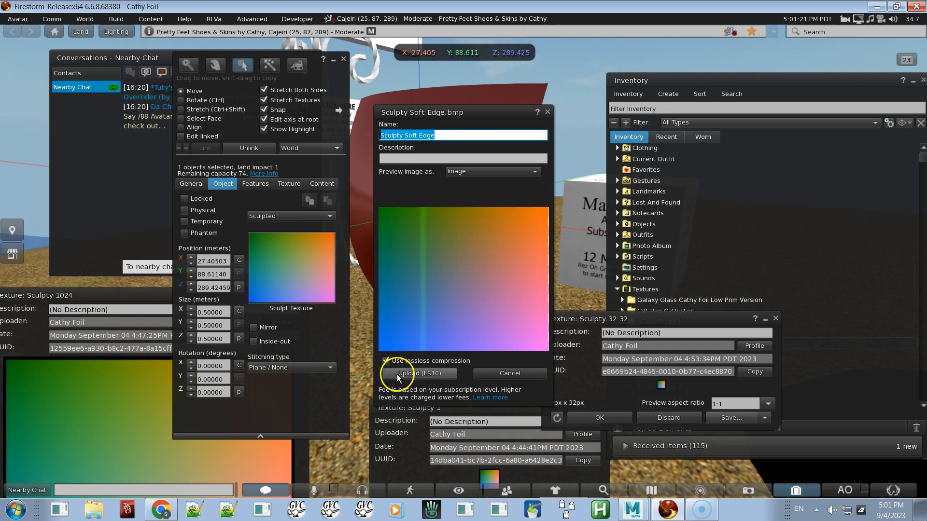
click(419, 373)
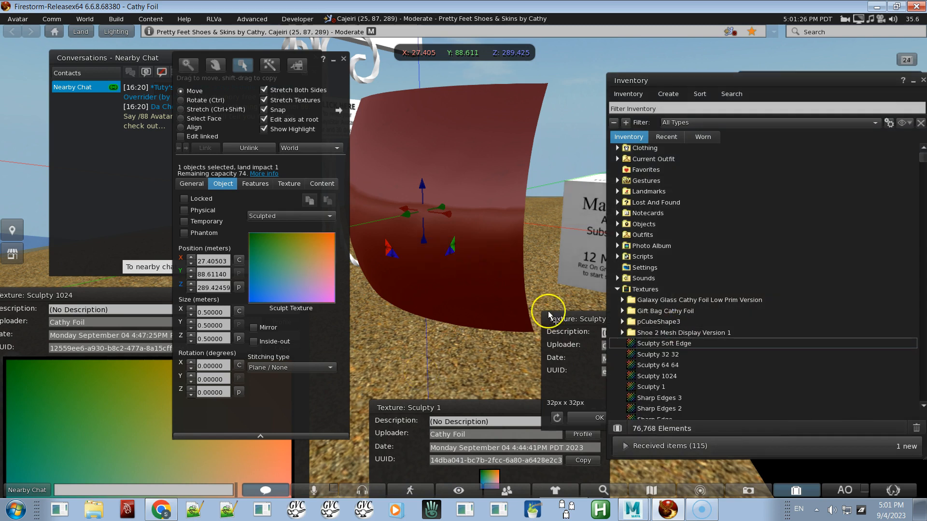
Step: Apply the uploaded Sculpty Soft Edge texture as the prim's sculpt texture
double_click(680, 345)
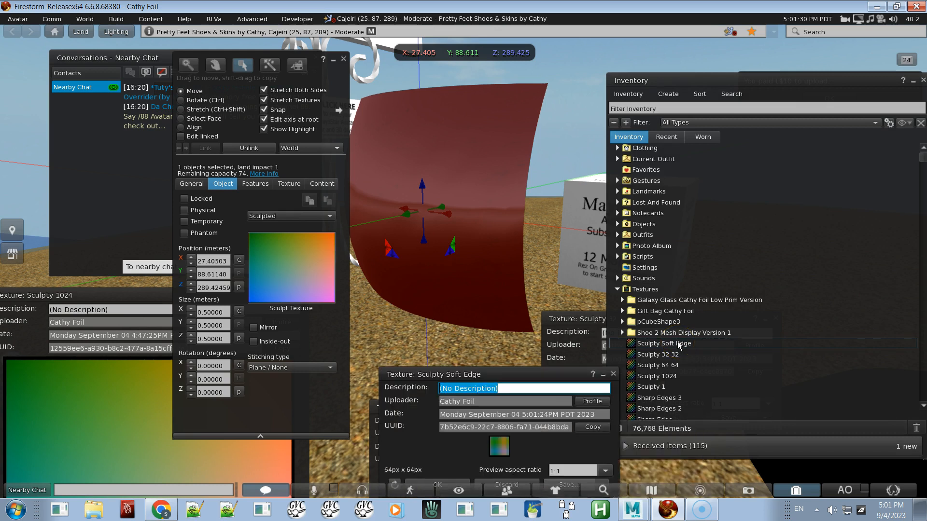
drag(499, 447, 303, 288)
alt+drag(455, 266, 464, 225)
alt+drag(495, 168, 431, 231)
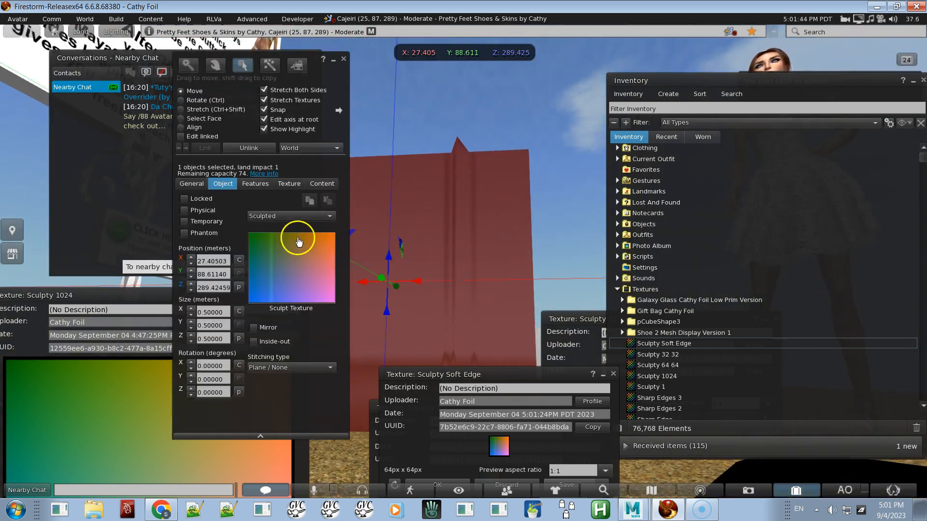
Step: Set the prim's shininess to None and turn off Full Bright
click(289, 184)
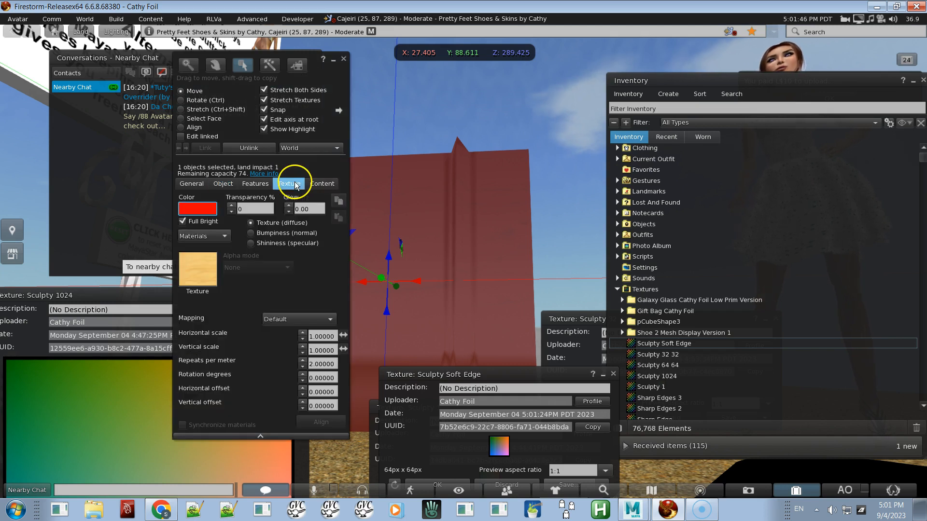
click(264, 244)
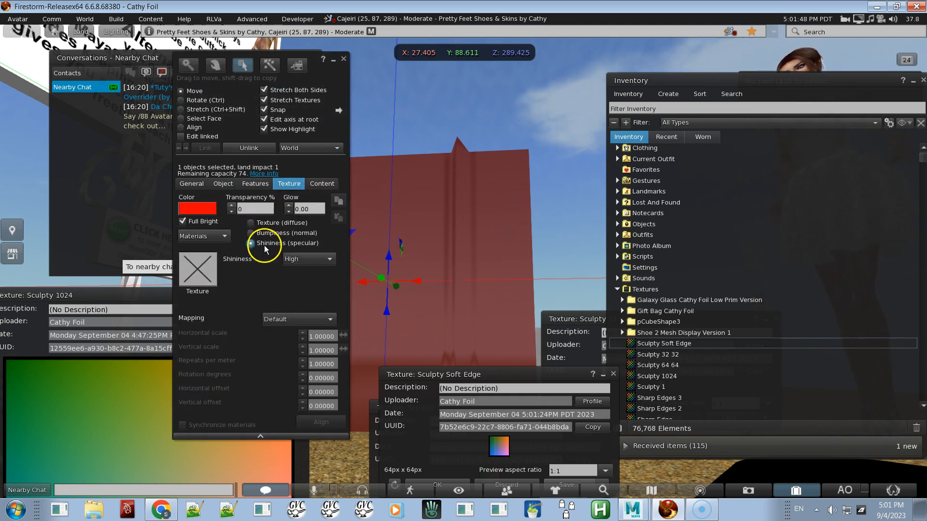
click(305, 260)
click(300, 272)
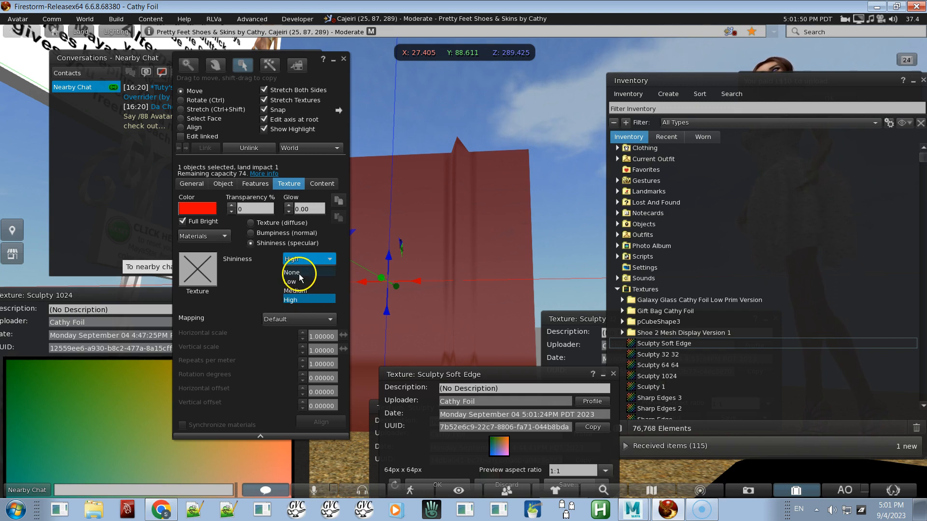
click(190, 221)
Step: Set the prim's color to white
alt+drag(426, 294, 463, 261)
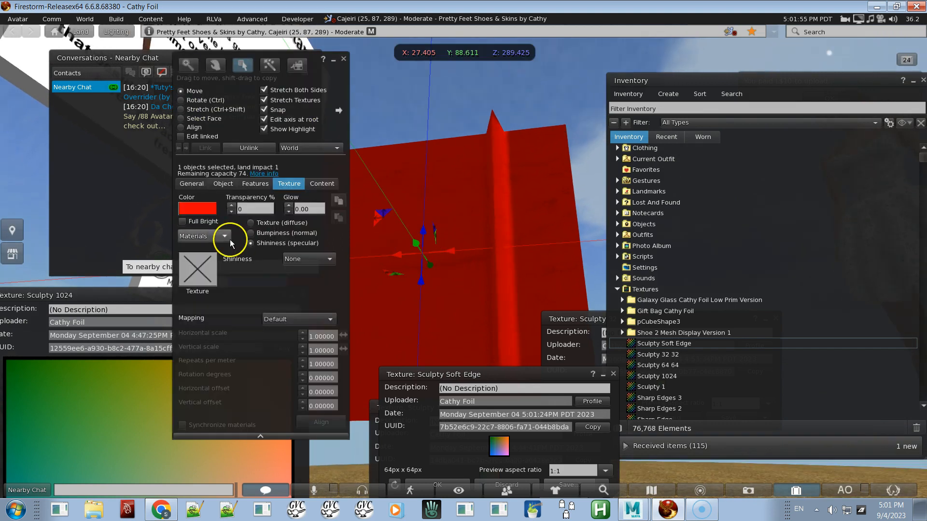
click(200, 210)
click(364, 247)
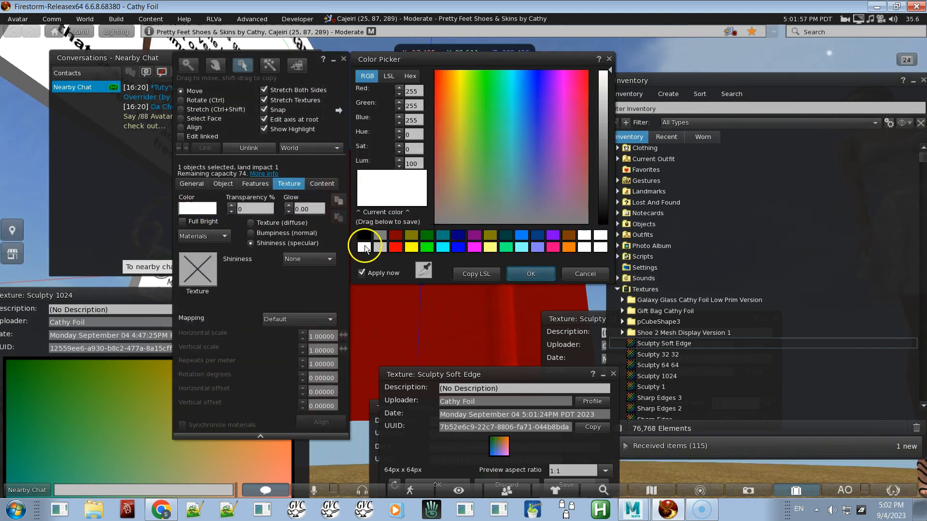
click(530, 270)
ctrl+alt+drag(490, 310, 463, 262)
drag(406, 253, 390, 149)
mouse_move(422, 229)
alt+mouse_down()
mouse_move(464, 261)
mouse_move(433, 215)
mouse_move(464, 232)
mouse_move(454, 256)
mouse_move(486, 248)
mouse_move(465, 262)
alt+mouse_up()
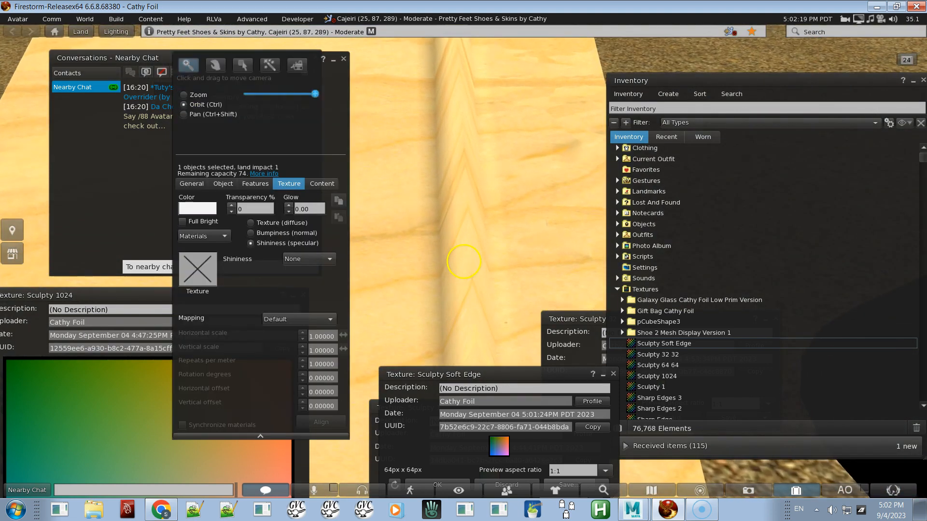
Step: Switch to Maya and undo the last five actions
key(alt+Tab)
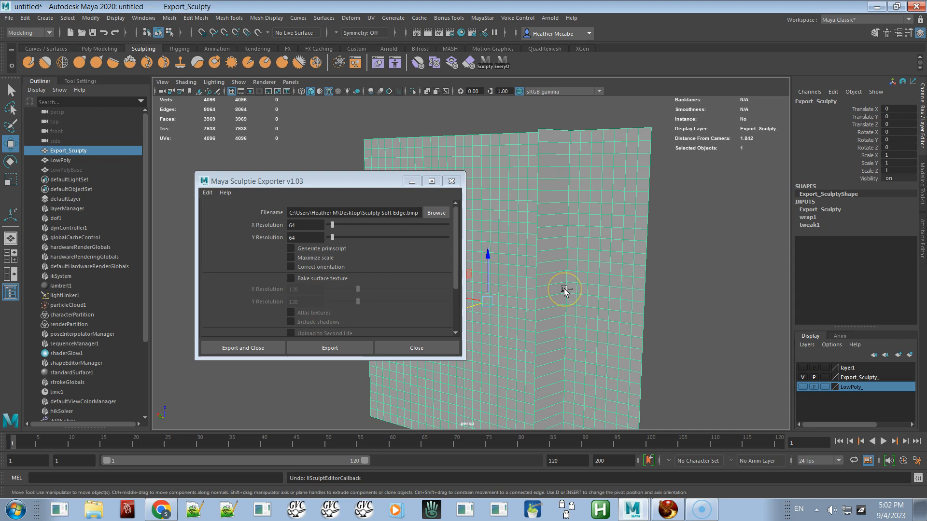
key(ctrl+z)
key(ctrl+z)
key(ctrl+z)
key(ctrl+z)
key(ctrl+z)
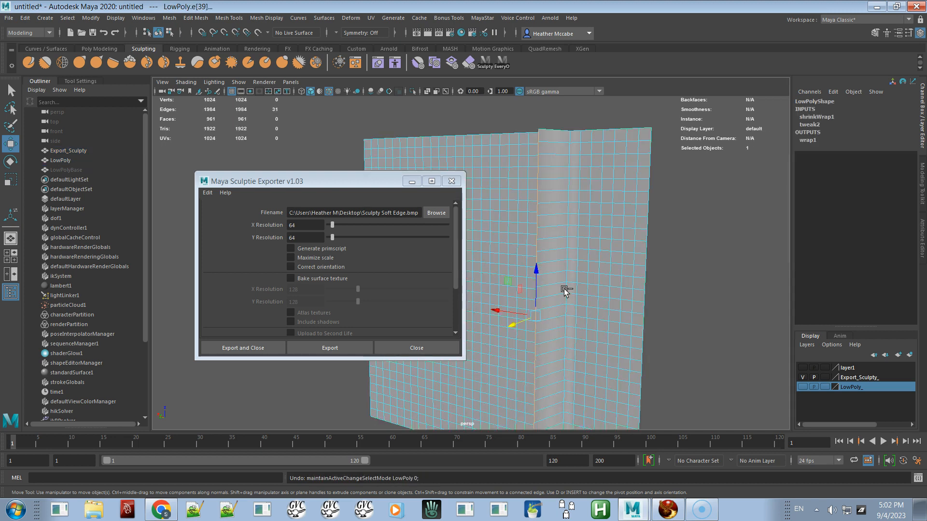
alt+right_drag(561, 324, 620, 354)
alt+middle_drag(620, 355, 593, 293)
alt+right_drag(594, 293, 638, 328)
click(674, 203)
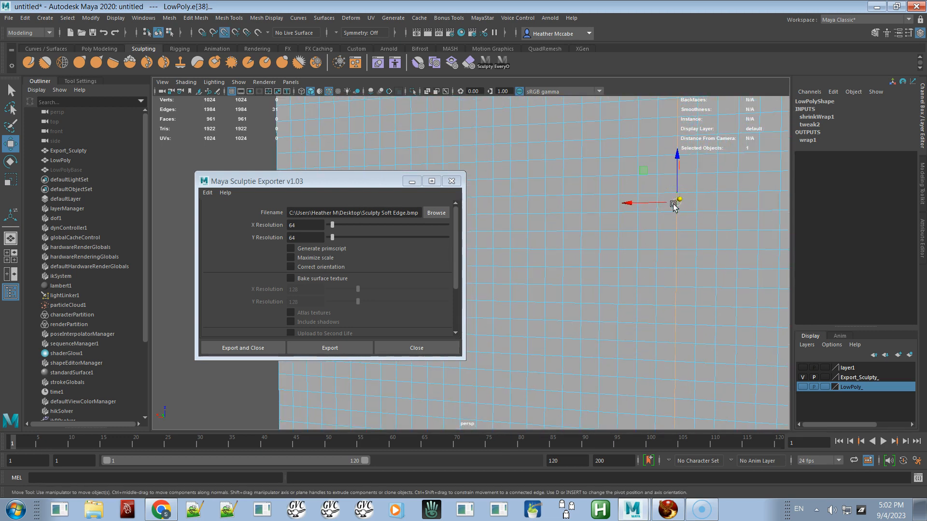
drag(671, 211, 653, 198)
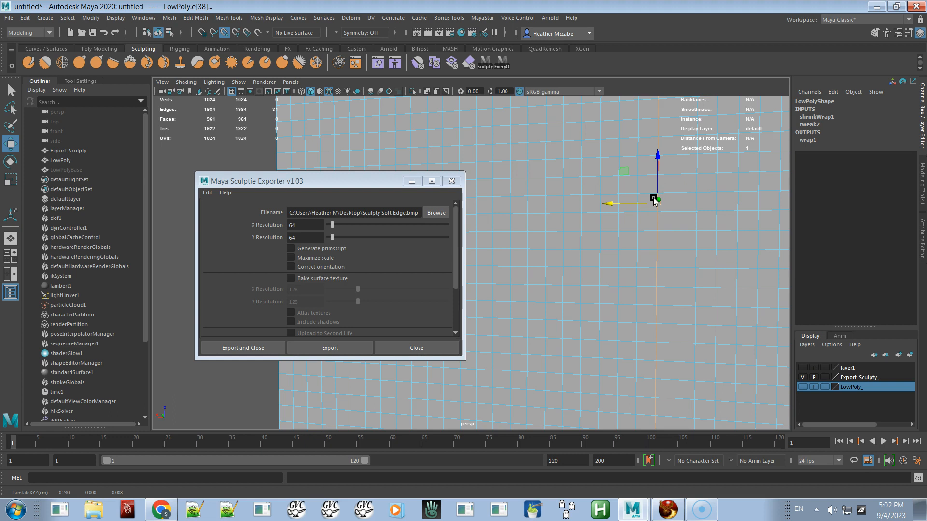
key(ctrl+z)
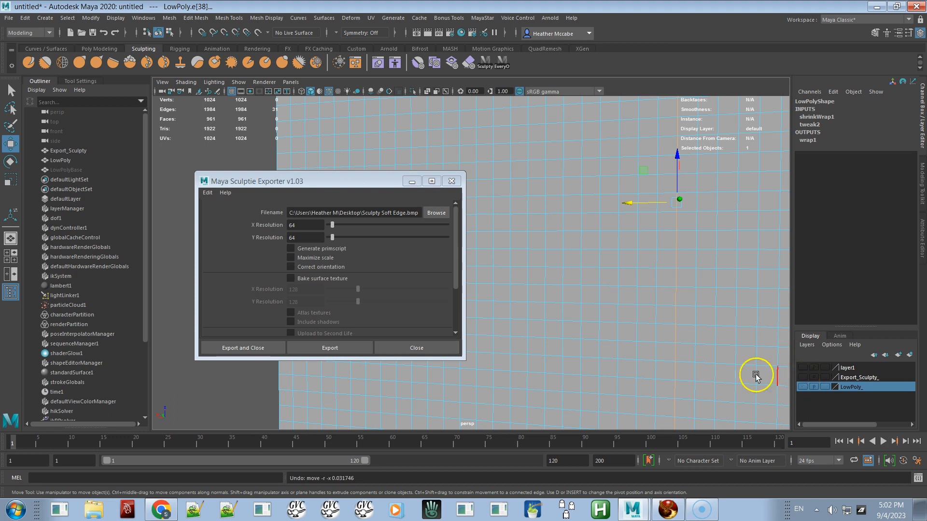
Step: Select an edge loop on the LowPoly plane and nudge it slightly sideways
scroll(626, 322, down, 5)
click(711, 309)
right_drag(654, 294, 695, 233)
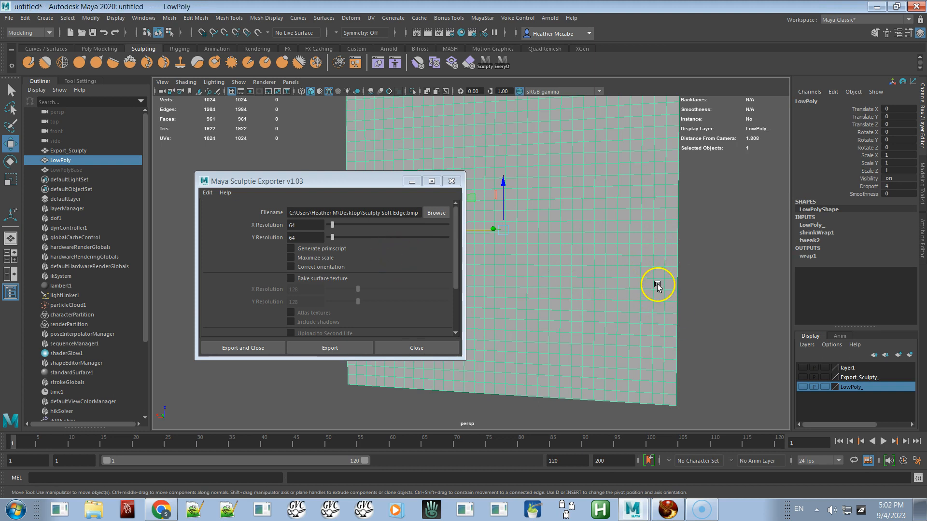
alt+right_drag(658, 283, 700, 343)
right_drag(656, 265, 635, 215)
click(654, 227)
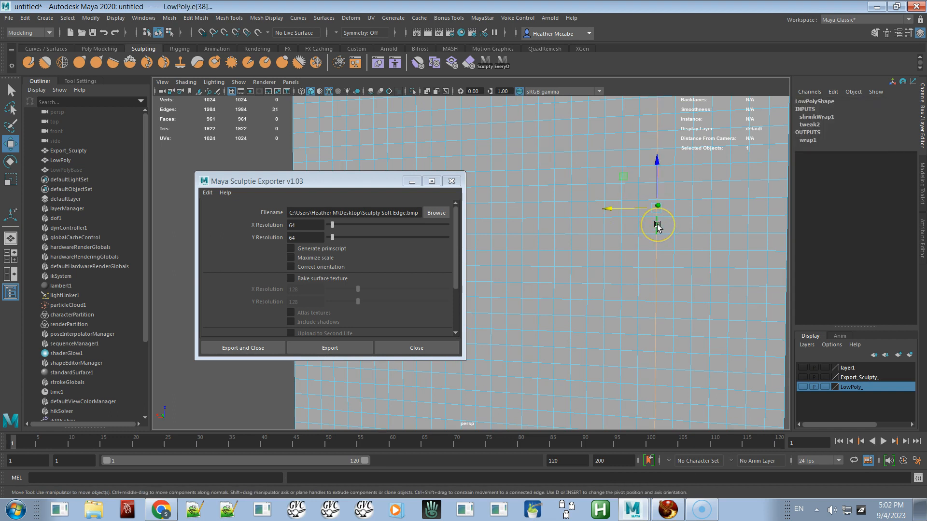
click(638, 212)
drag(638, 213, 631, 213)
Step: Select the edge loop beside the ridge as contiguous edges and snap it onto the neighbouring loop to form a hard edge
click(661, 269)
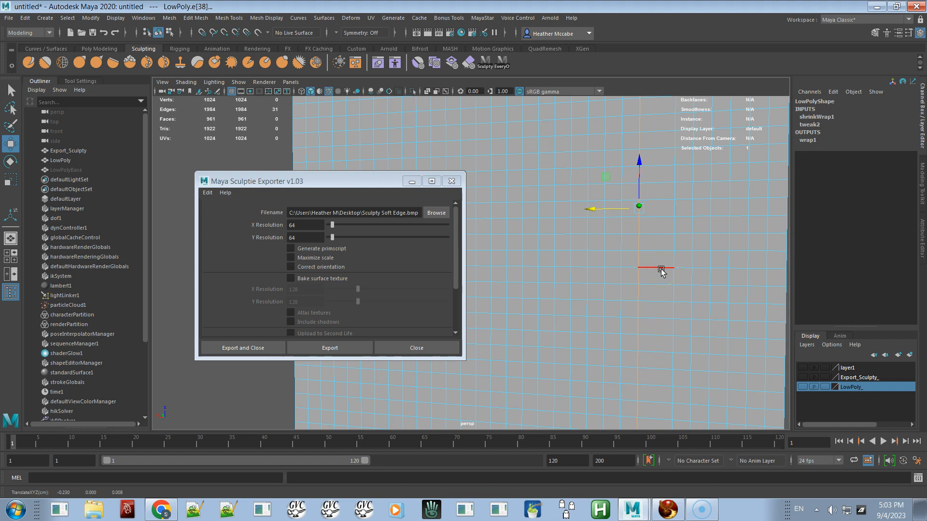
alt+drag(676, 276, 620, 249)
alt+right_drag(619, 250, 646, 322)
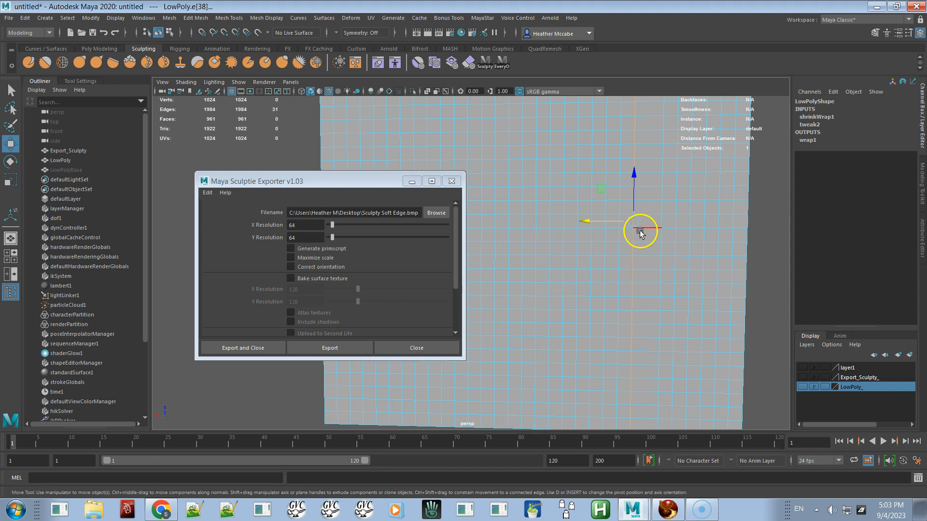
right_click(643, 244)
click(640, 221)
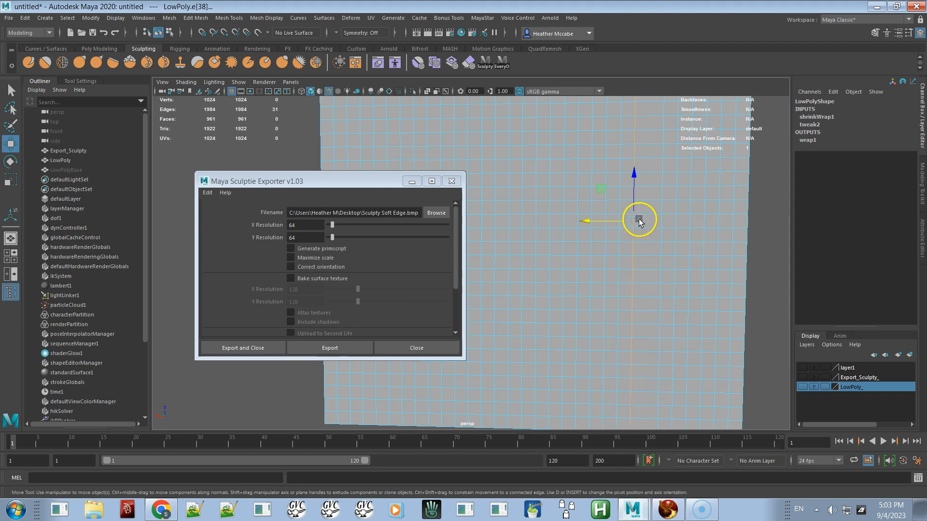
click(622, 248)
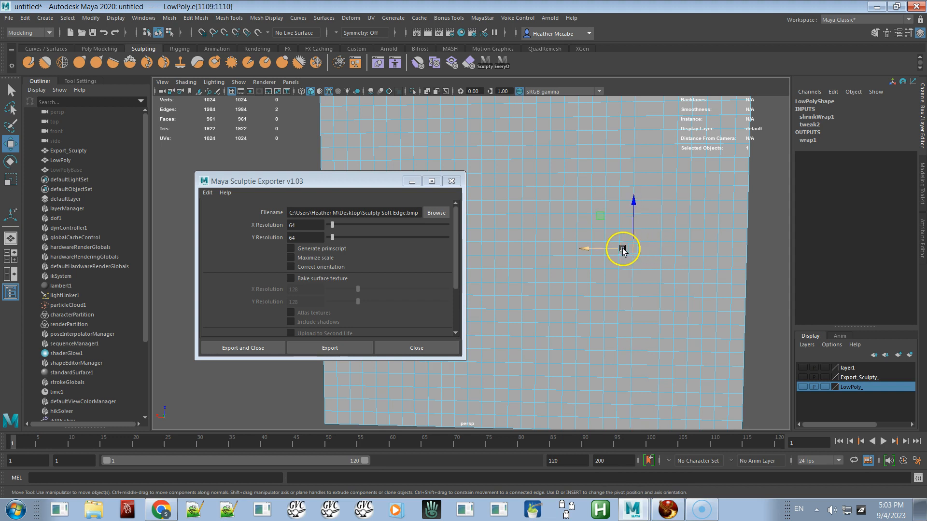
click(63, 19)
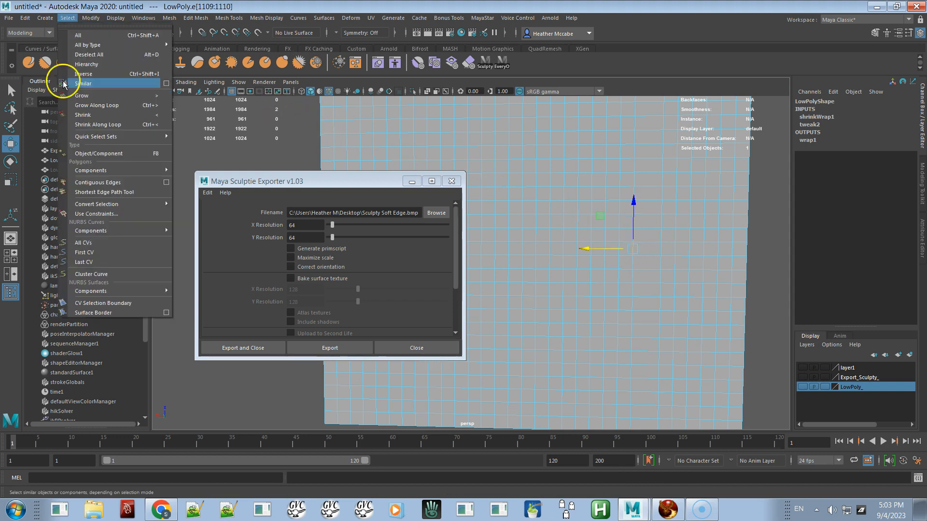
click(97, 182)
alt+drag(654, 276, 650, 210)
drag(610, 112, 548, 265)
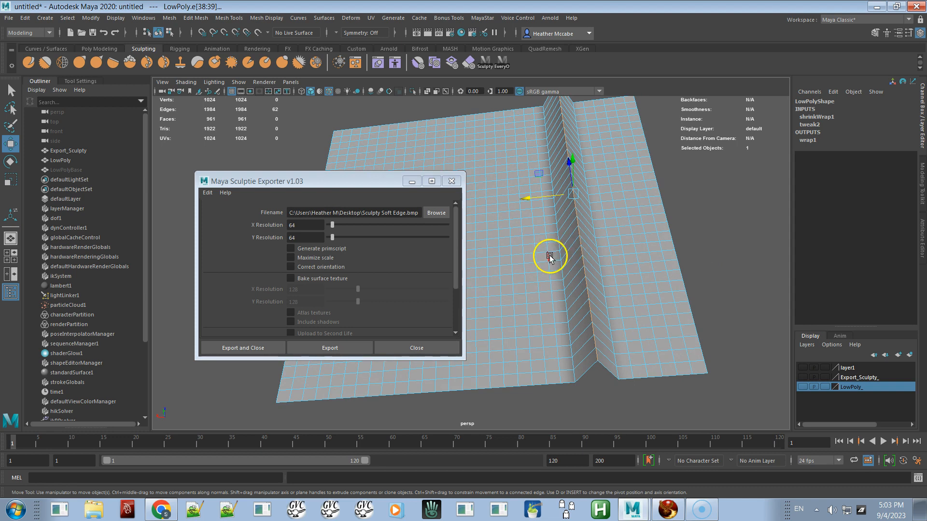
key(v)
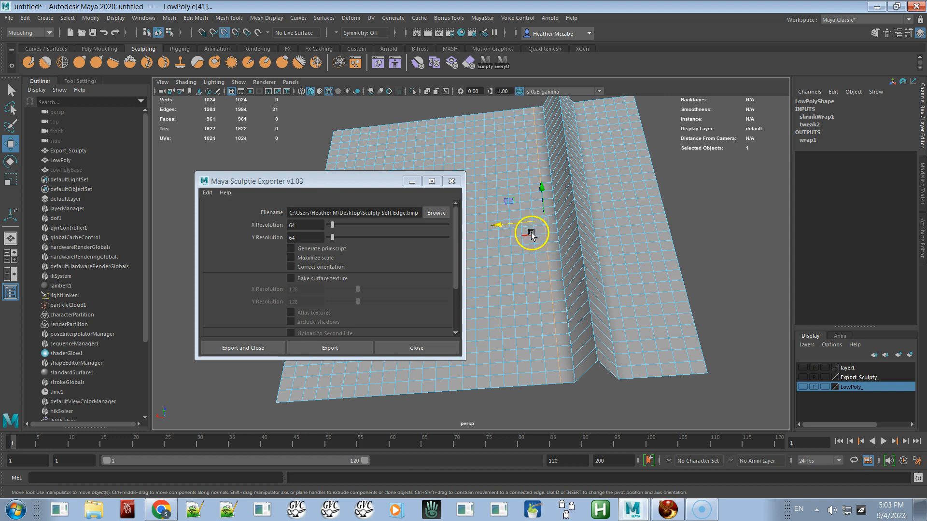
drag(528, 223, 558, 216)
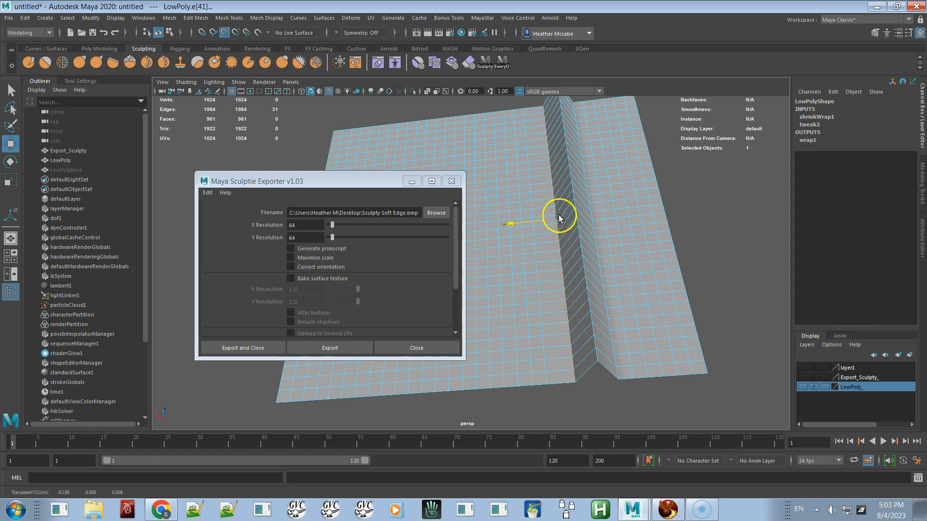
Step: Deselect everything and turn off Wireframe on Shaded to inspect the hard-edged ridge
alt+drag(611, 316, 554, 340)
click(720, 289)
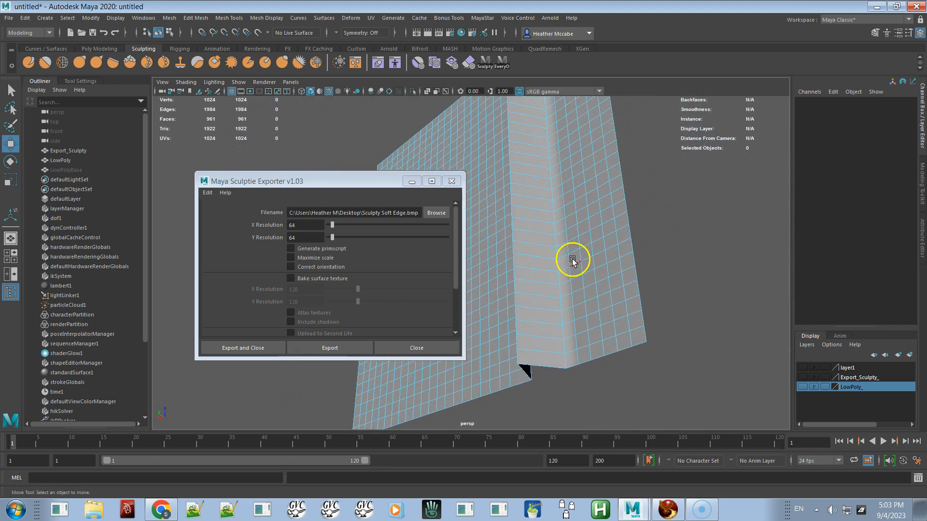
alt+drag(553, 240, 610, 250)
right_drag(632, 245, 664, 234)
click(699, 250)
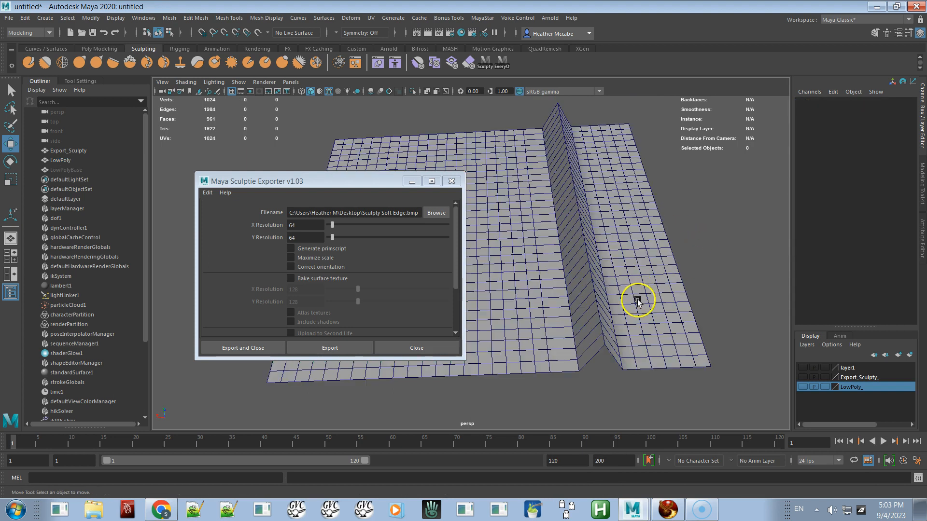
click(186, 82)
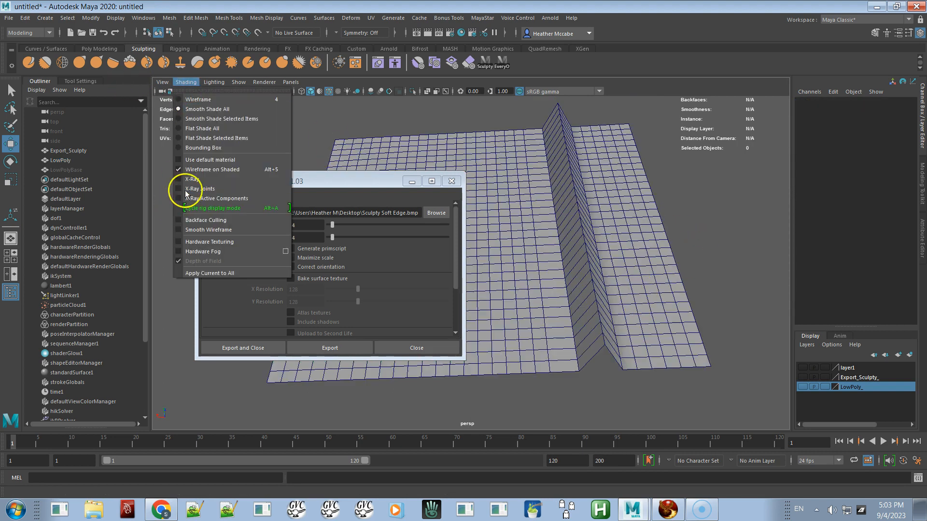
click(188, 170)
mouse_move(598, 248)
alt+mouse_down()
mouse_move(587, 281)
mouse_move(567, 279)
mouse_move(608, 234)
mouse_move(589, 244)
mouse_move(614, 262)
alt+mouse_up()
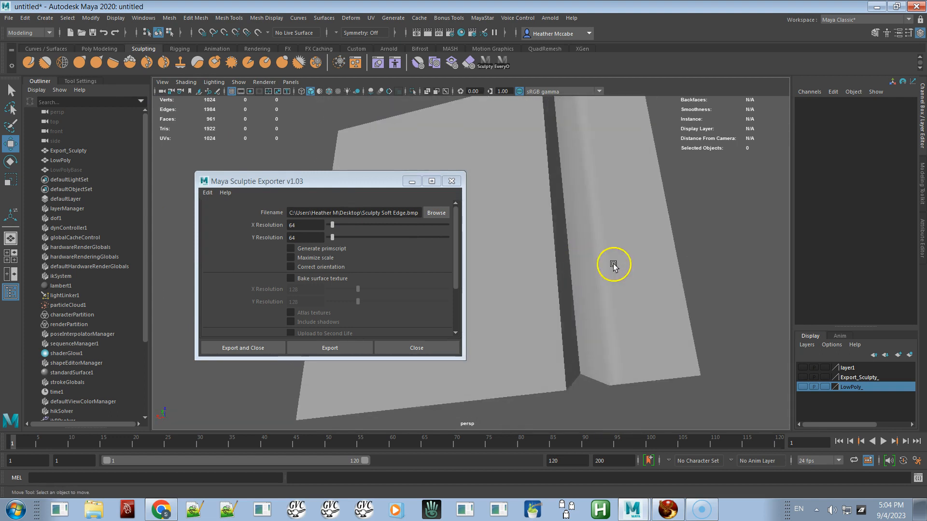
Step: Hide the LowPoly layer, show the Export_Sculpty layer and select the Export_Sculpty mesh
click(803, 387)
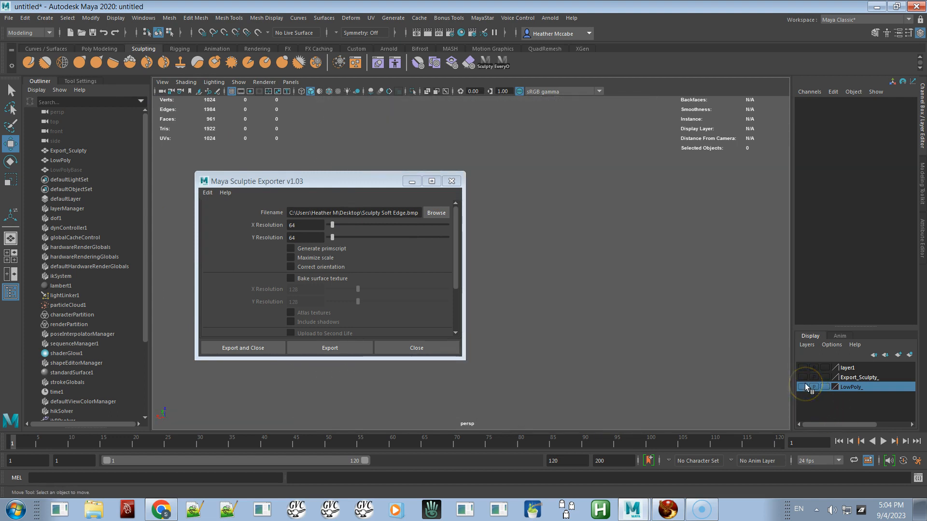
click(803, 378)
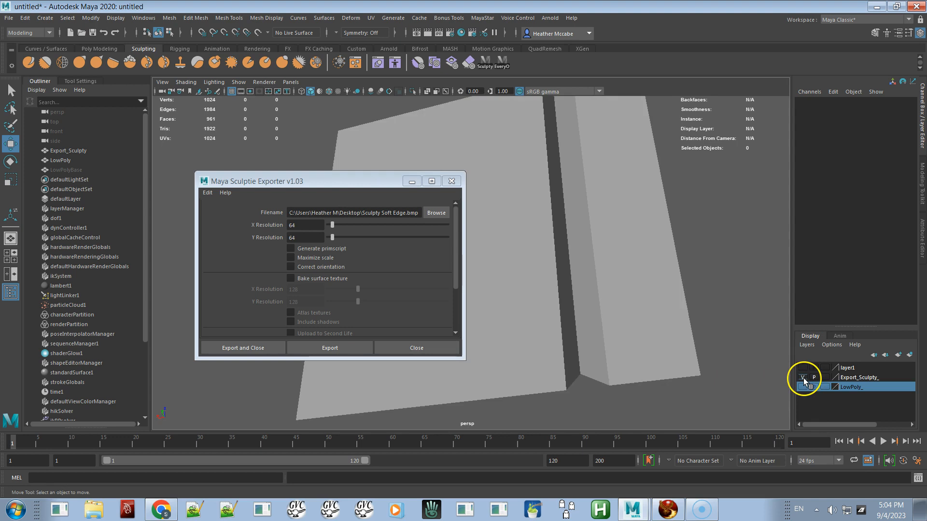
click(636, 289)
click(720, 303)
alt+drag(714, 299, 608, 342)
click(614, 318)
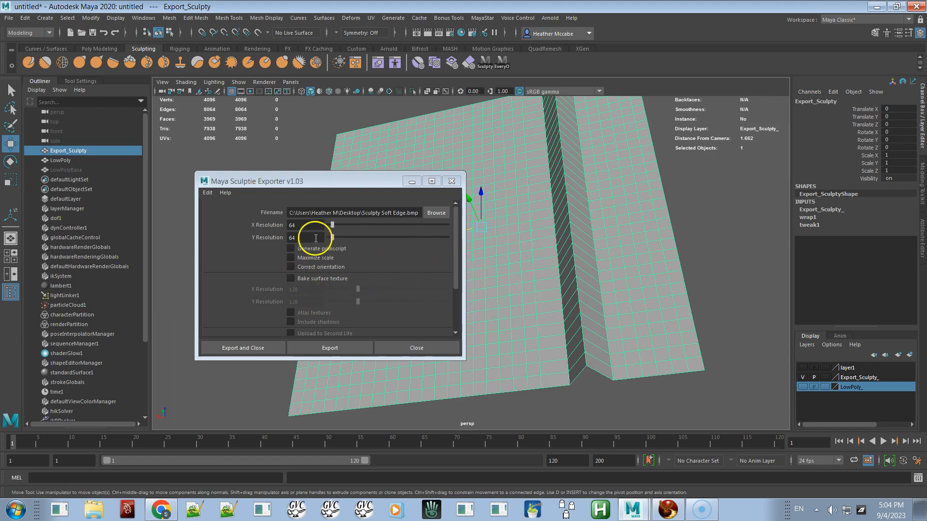
Step: Rename the export file to Sculpty Hard Edge.bmp and export the sculpt map
double_click(384, 213)
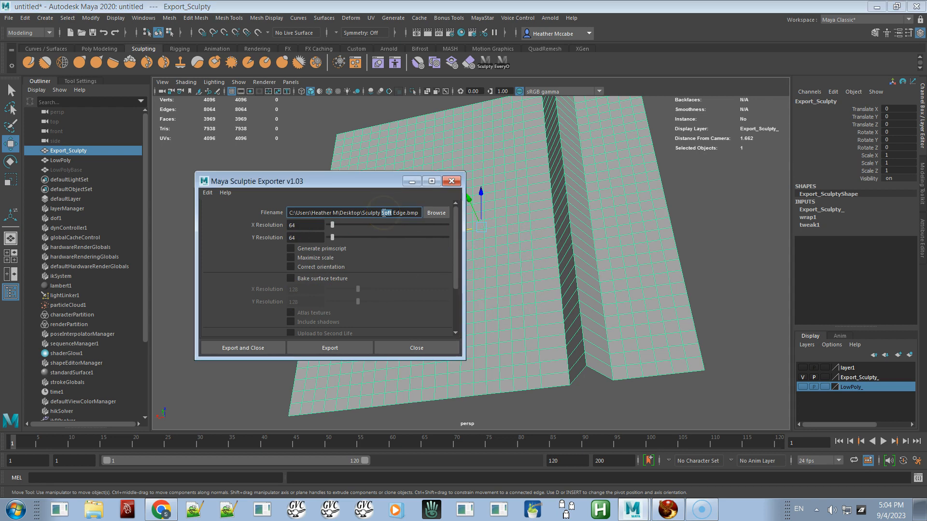
text(Hard)
click(332, 350)
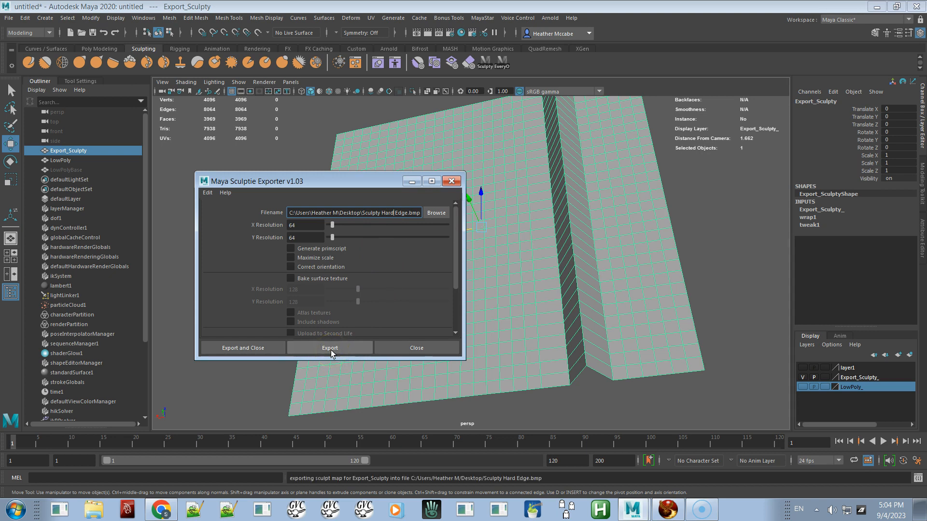
Step: Switch to Firestorm and upload Sculpty Hard Edge.bmp as an image with lossless compression
key(alt+Tab)
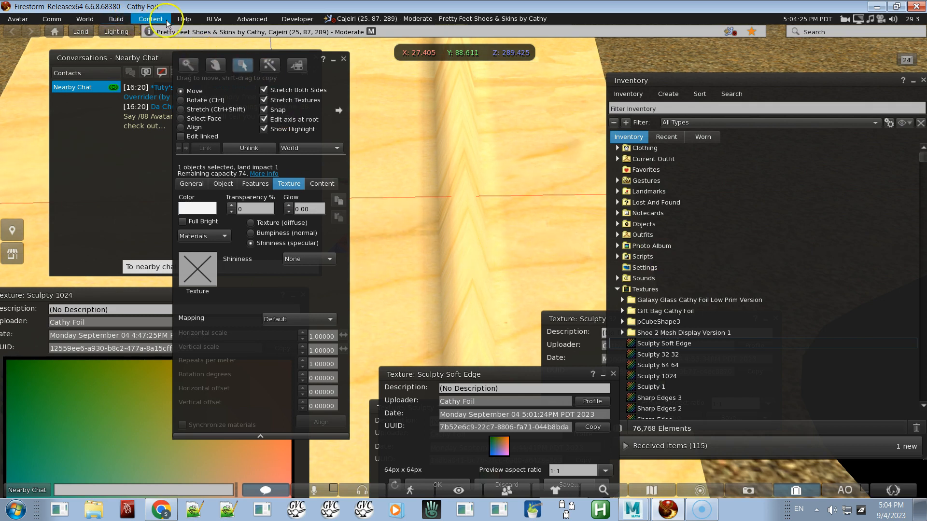
click(115, 19)
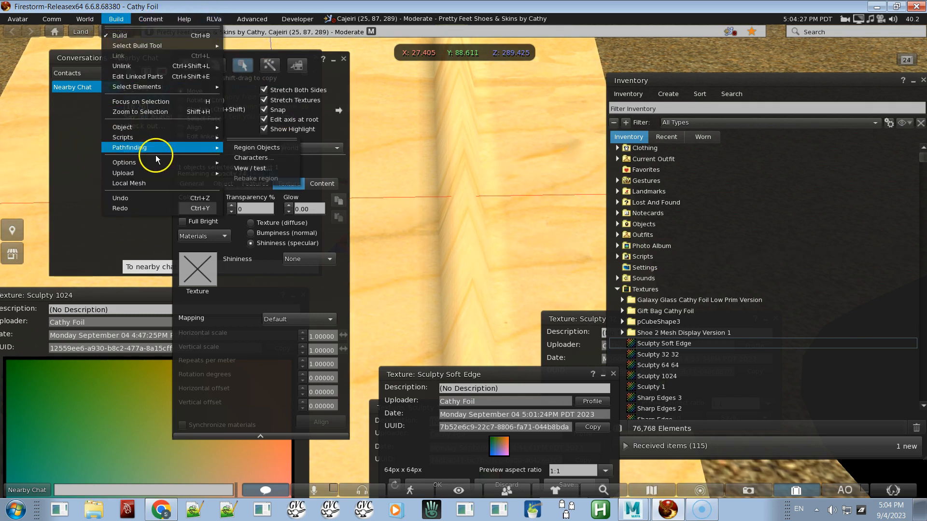
mouse_move(159, 178)
click(239, 173)
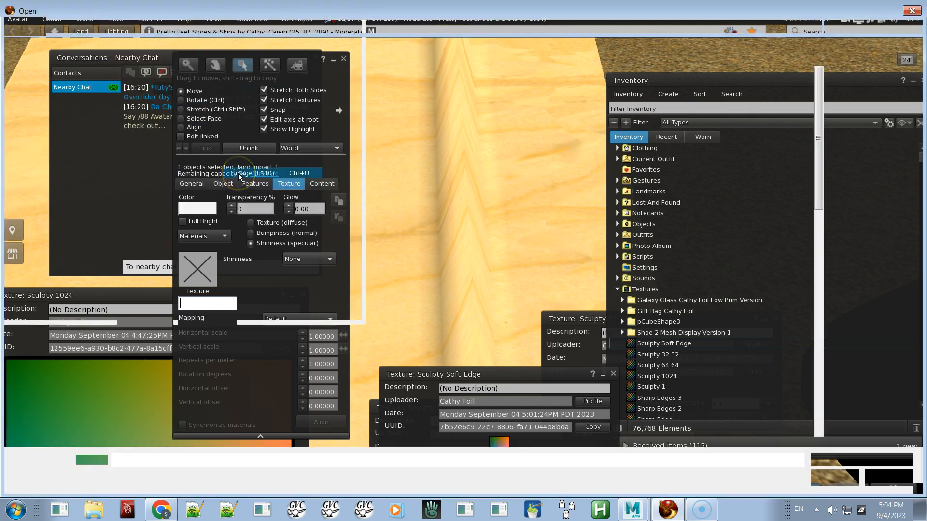
double_click(229, 83)
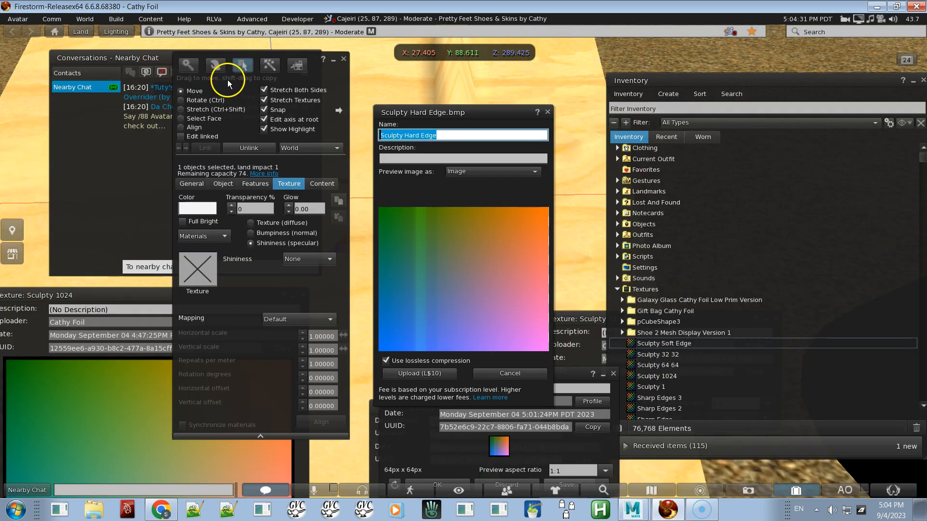
click(419, 374)
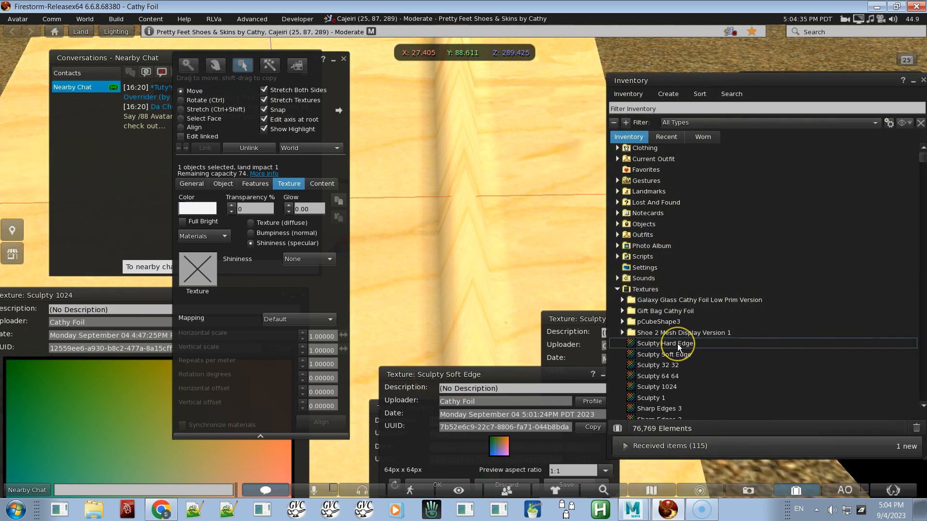
Step: Apply the uploaded Sculpty Hard Edge texture as the prim's sculpt texture
double_click(678, 346)
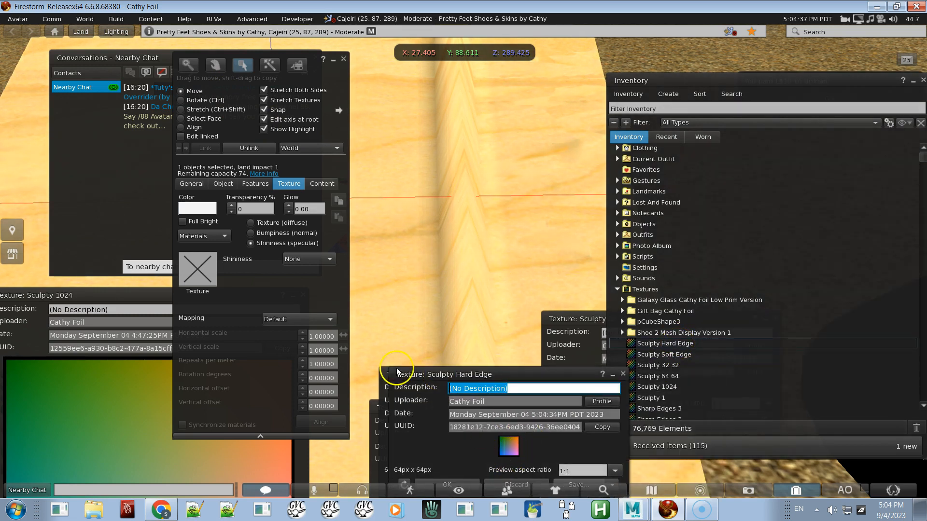
click(387, 246)
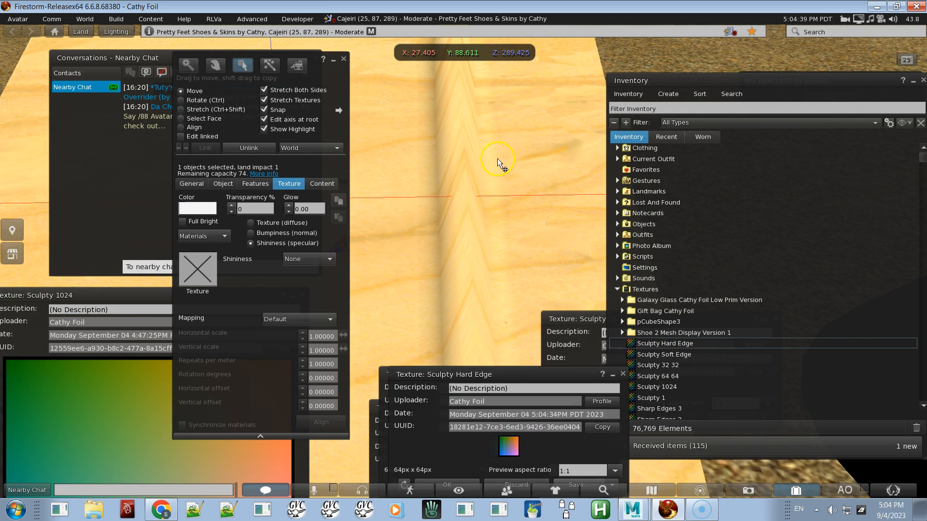
right_click(525, 107)
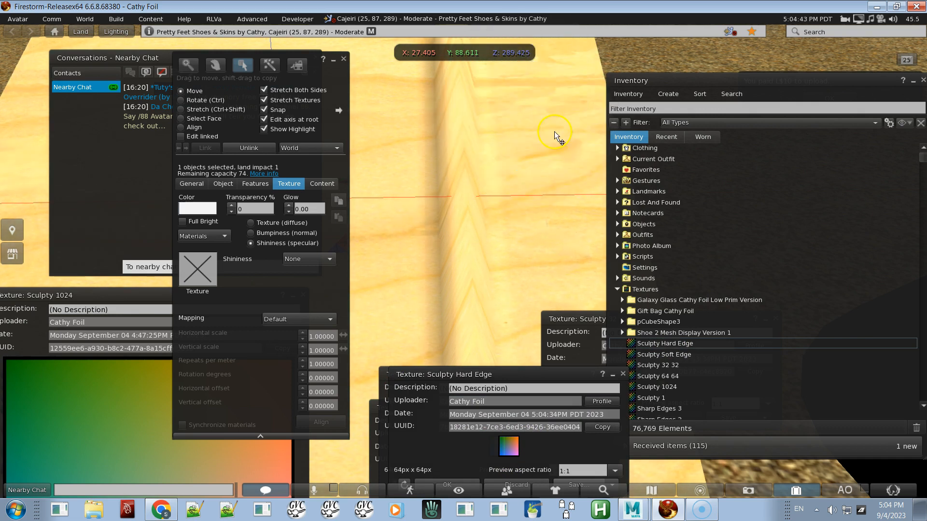
ctrl+alt+drag(554, 132, 457, 207)
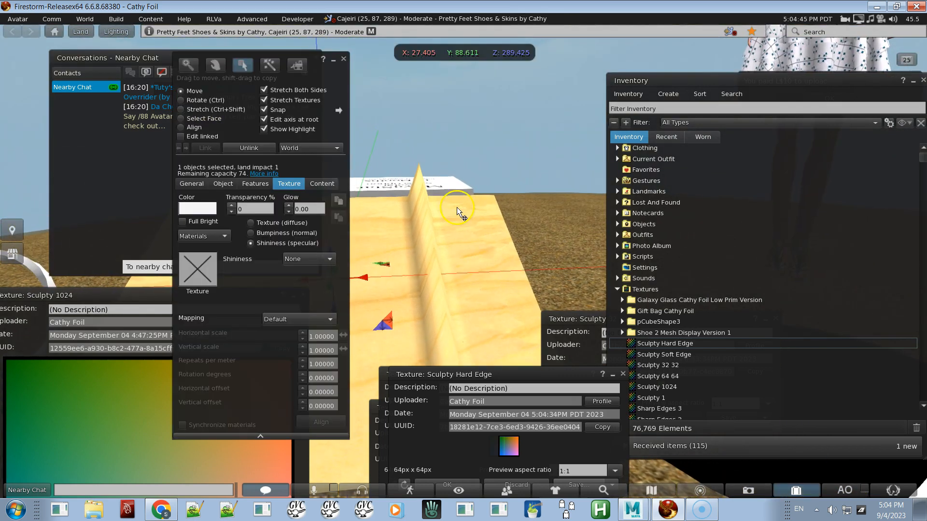
alt+drag(478, 242, 463, 262)
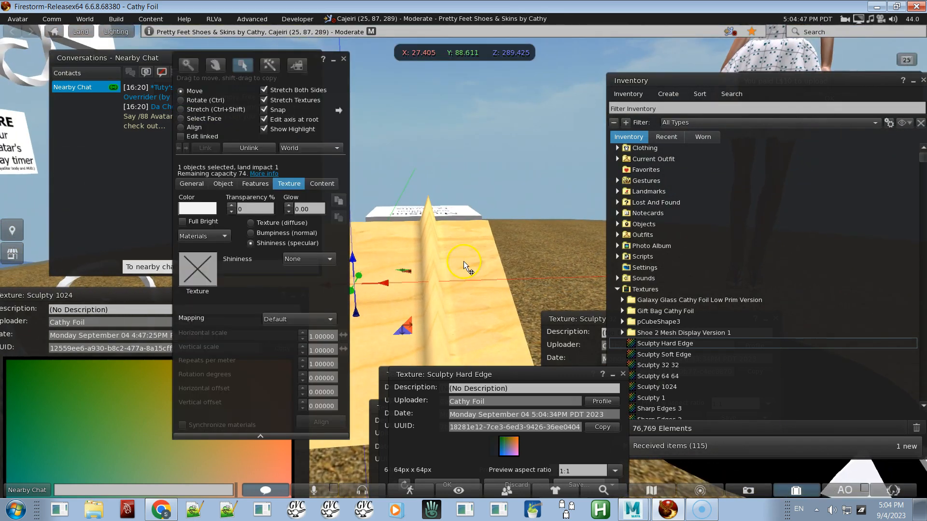
alt+drag(412, 239, 462, 264)
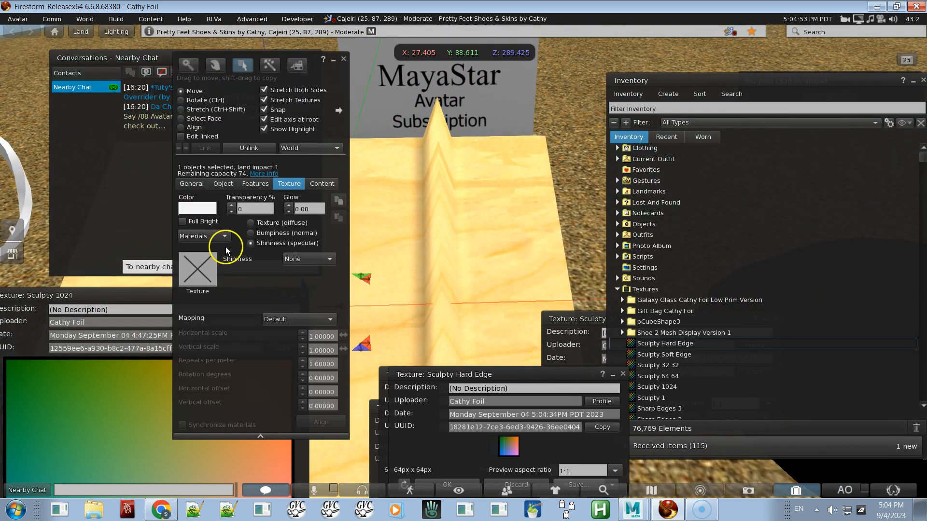
click(223, 184)
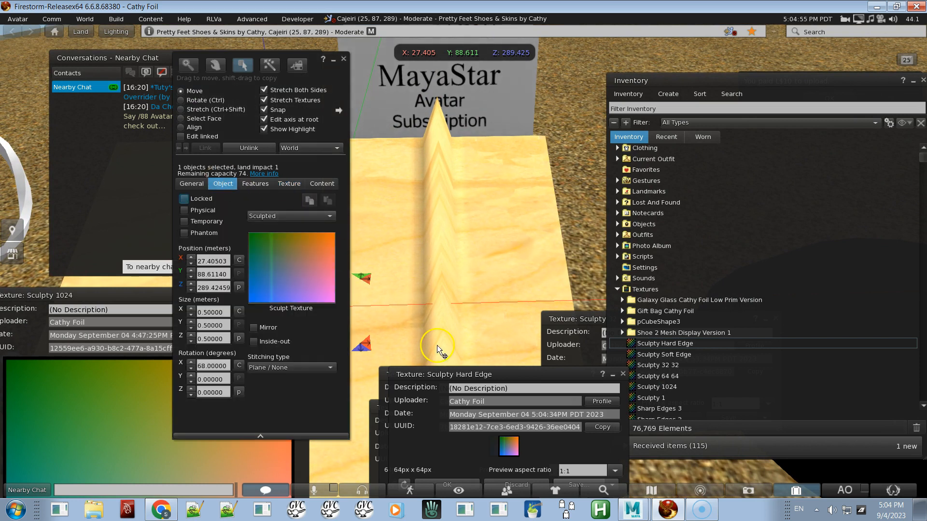
mouse_move(508, 451)
mouse_down()
mouse_move(314, 306)
mouse_move(292, 268)
mouse_up()
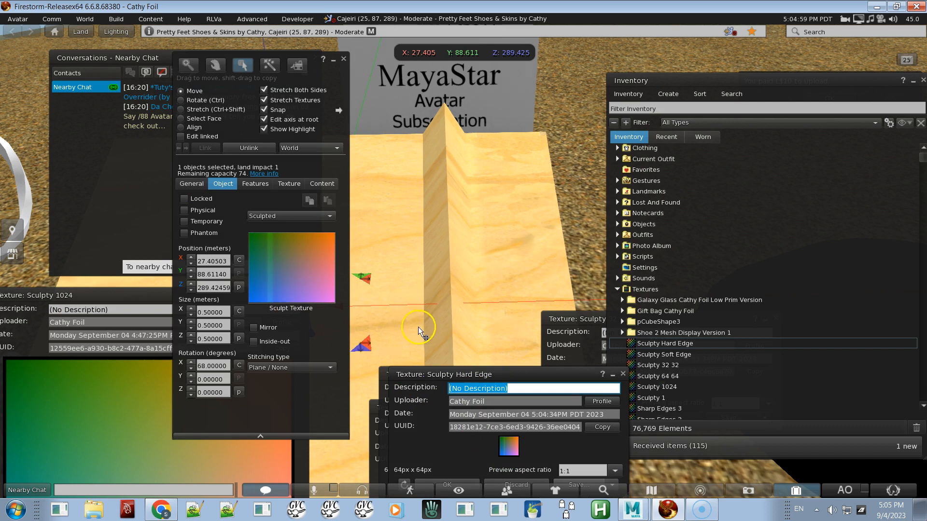
mouse_move(438, 265)
ctrl+alt+mouse_down()
mouse_move(459, 265)
mouse_move(459, 253)
mouse_move(464, 262)
mouse_move(560, 246)
mouse_move(463, 262)
ctrl+alt+mouse_up()
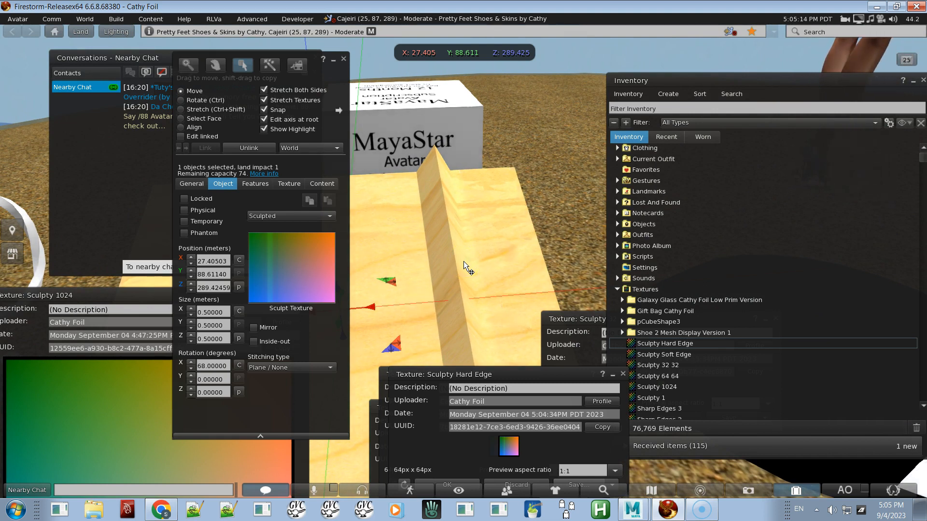
Step: Switch the viewer to wireframe rendering to inspect the sculpted prim's hard edge
key(ctrl+shift)
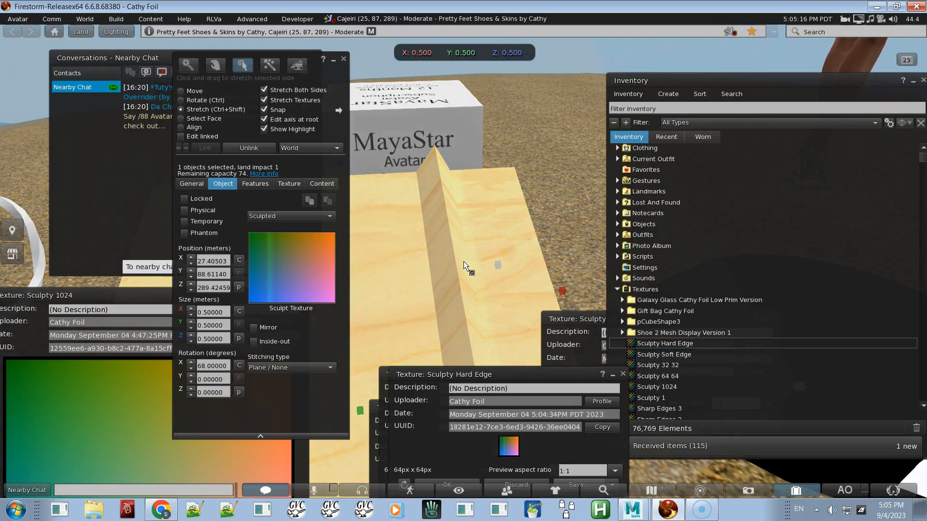
key(ctrl+shift+r)
alt+drag(441, 259, 463, 262)
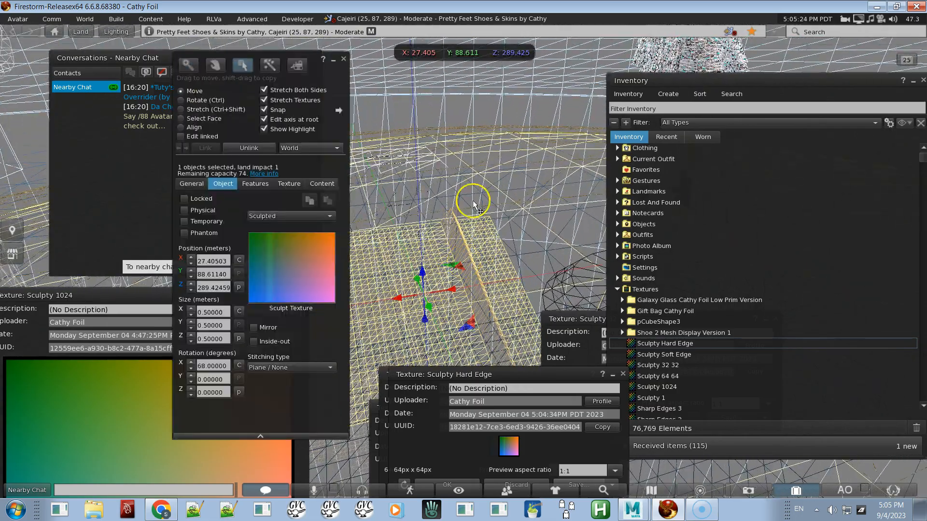
Step: Switch back to Maya and orbit around the Export_Sculpty mesh
key(alt+Tab)
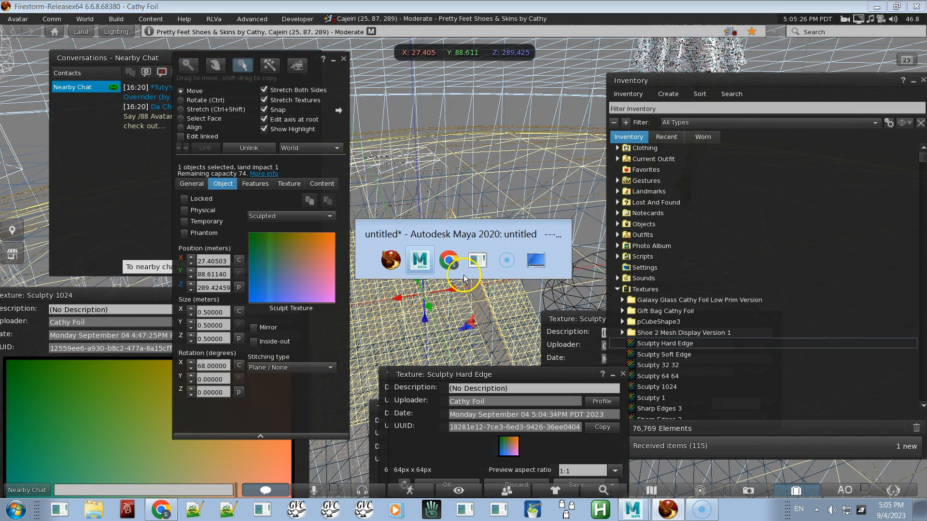
mouse_move(549, 280)
alt+mouse_down()
mouse_move(531, 280)
mouse_move(546, 256)
mouse_move(569, 248)
mouse_move(565, 261)
alt+mouse_up()
alt+right_drag(565, 261, 540, 188)
mouse_move(535, 231)
alt+middle_down()
mouse_move(617, 204)
mouse_move(629, 211)
alt+middle_up()
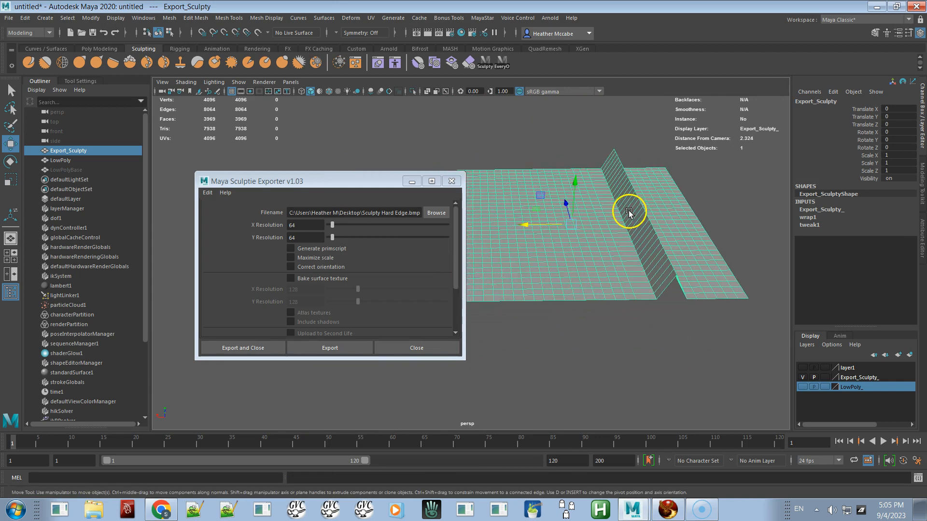
Step: Show the LowPoly layer, hide the Export_Sculpty layer, and select the LowPoly mesh
click(802, 386)
click(802, 378)
click(616, 277)
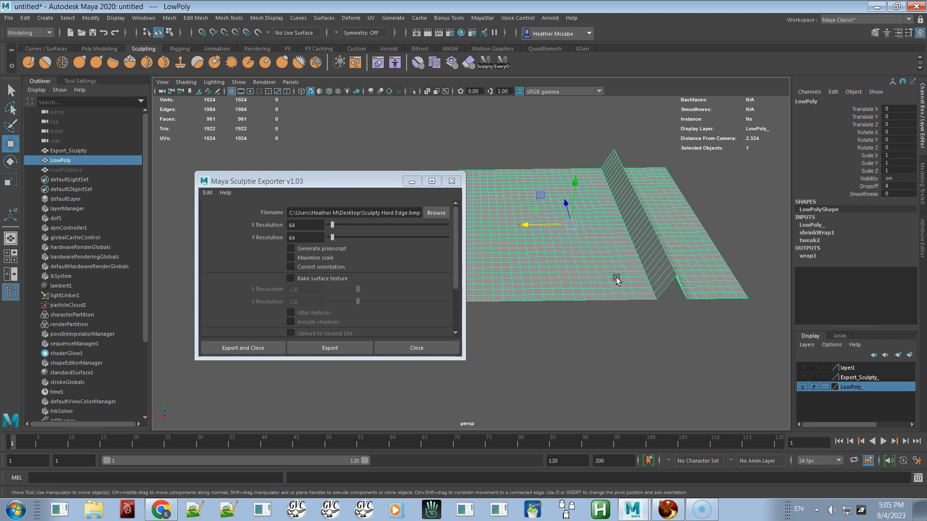
Step: Orbit the view around the LowPoly mesh to inspect its fold
alt+right_drag(613, 236, 665, 314)
alt+middle_drag(665, 266, 579, 242)
alt+right_drag(590, 240, 621, 265)
alt+middle_drag(636, 261, 602, 265)
Step: Switch to Firestorm, orbit around the sculpted prim, and return to Maya
key(alt+Tab)
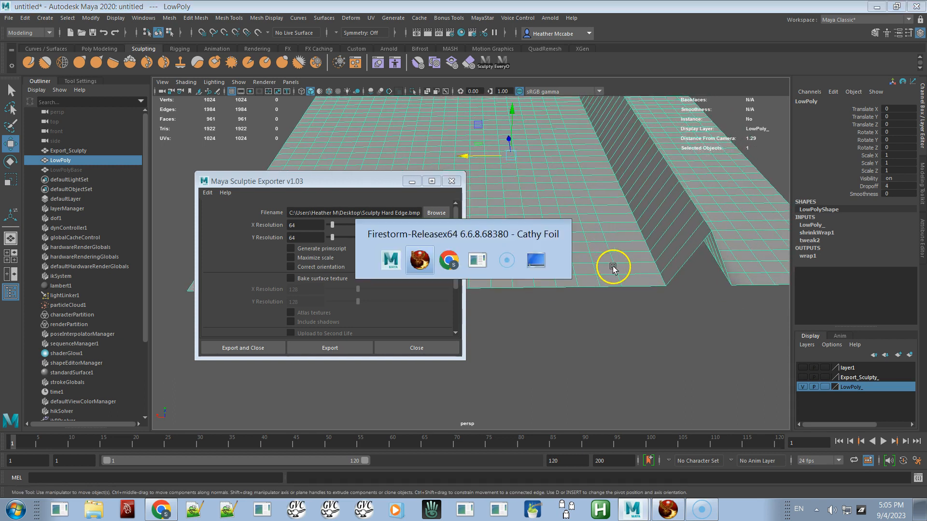
alt+drag(479, 304, 465, 262)
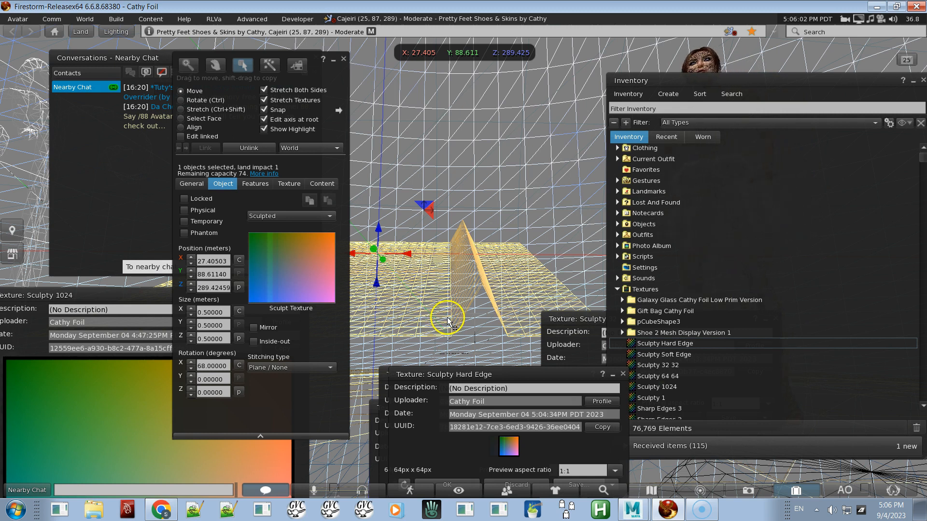
key(alt+Tab)
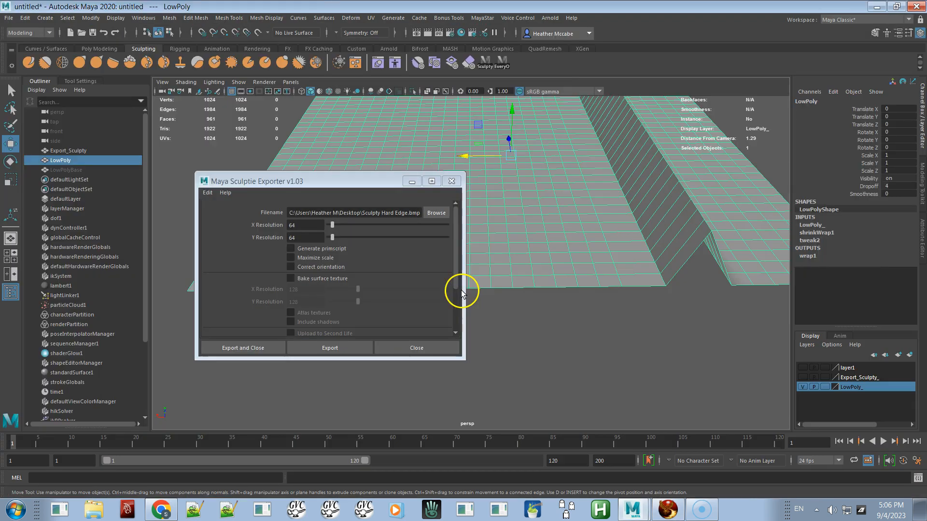
Step: Switch the LowPoly mesh into vertex selection mode
right_click(619, 283)
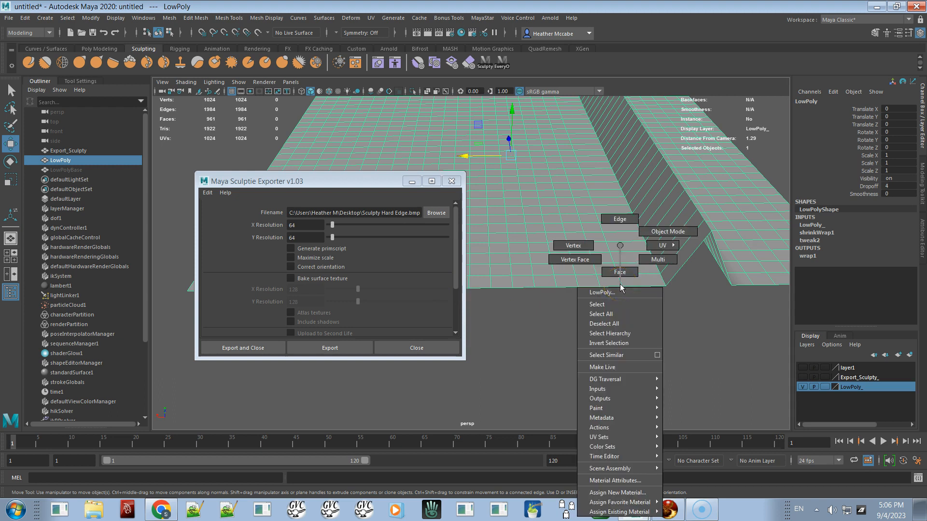
right_drag(581, 253, 574, 246)
Step: Switch to Firestorm and orbit around the sculpted prim's fold to compare it, then return to Maya
key(alt+Tab)
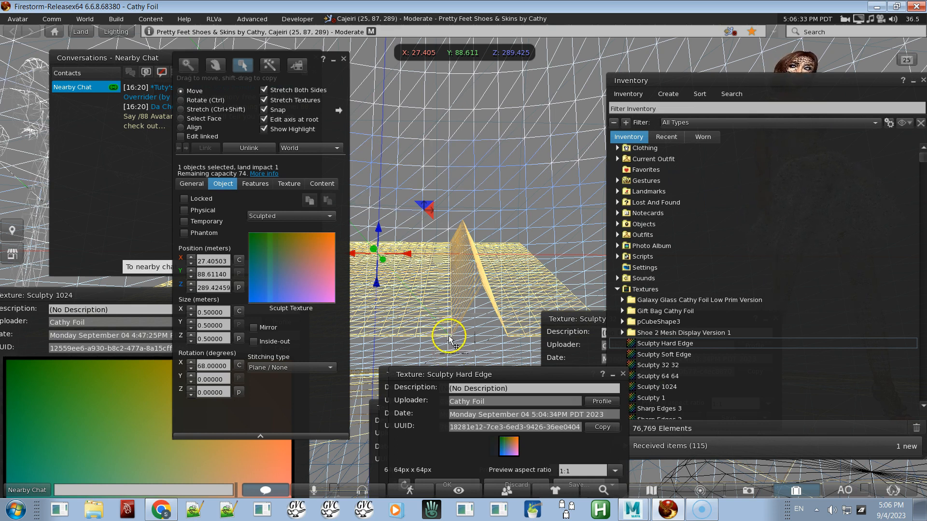
key(alt+Tab)
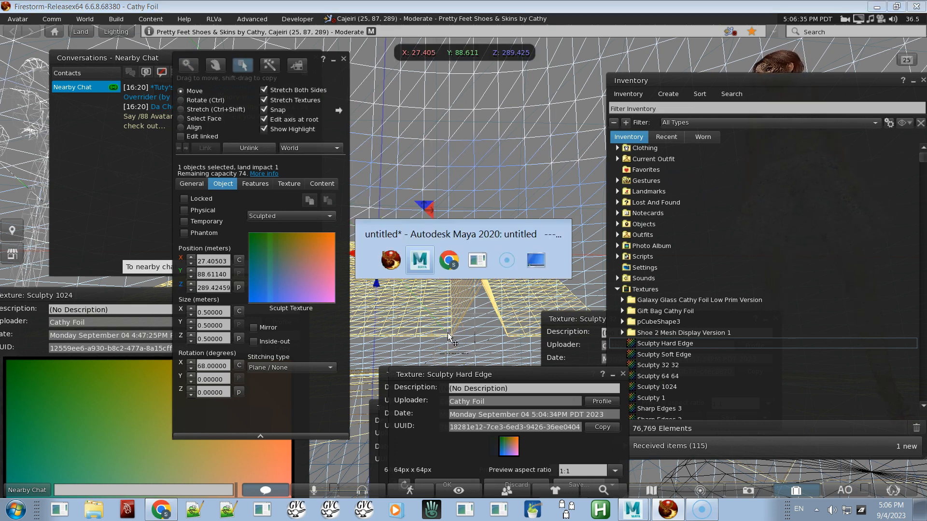
key(alt+Tab)
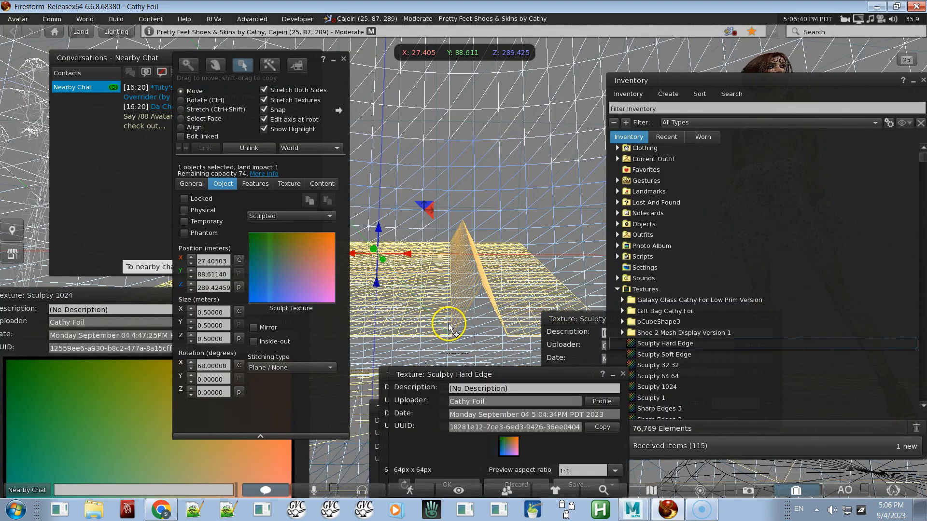
alt+drag(452, 329, 441, 274)
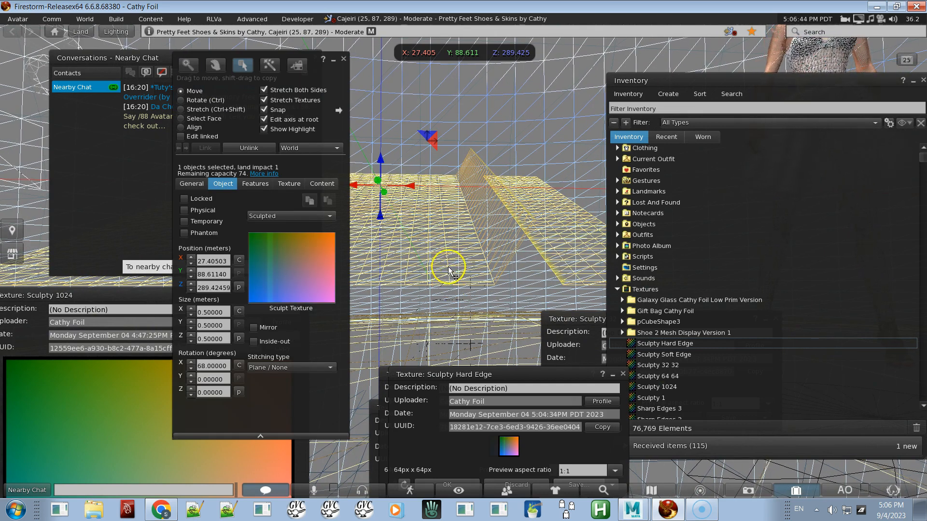
key(alt)
alt+drag(455, 270, 469, 283)
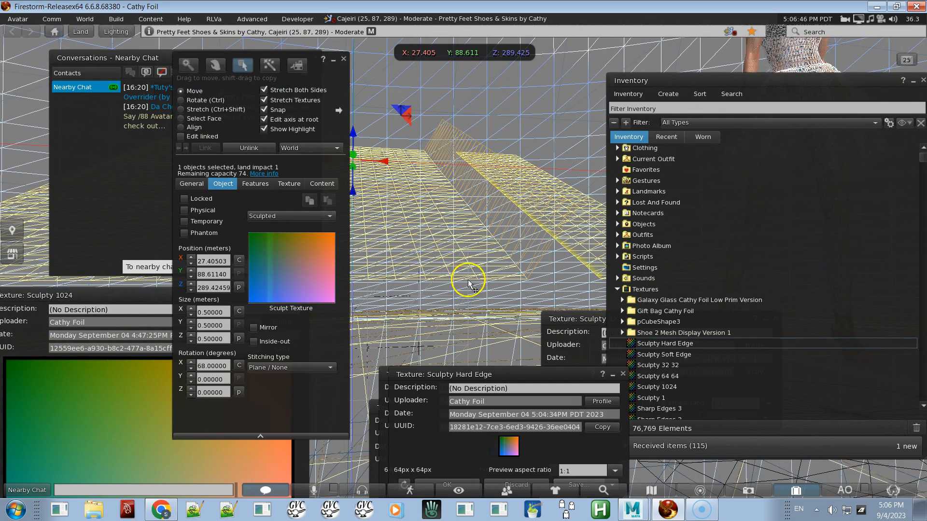
key(alt)
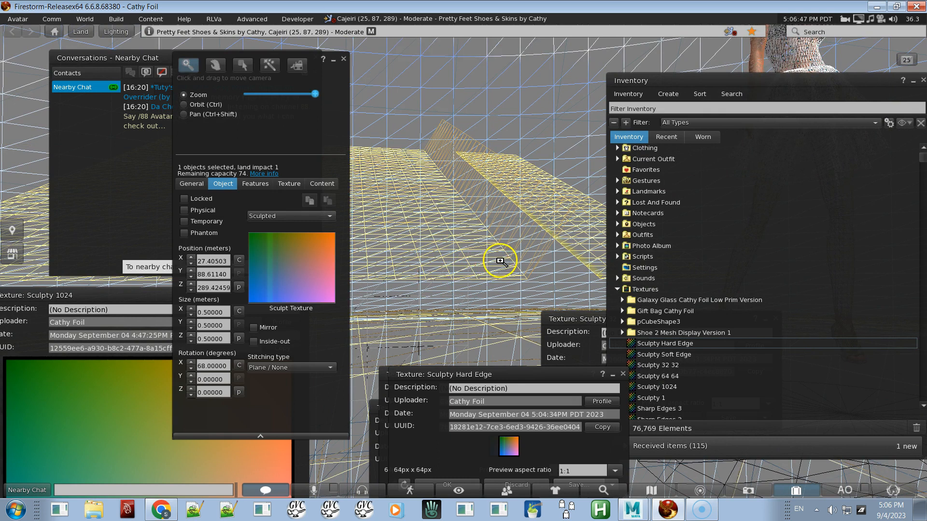
key(alt+Tab)
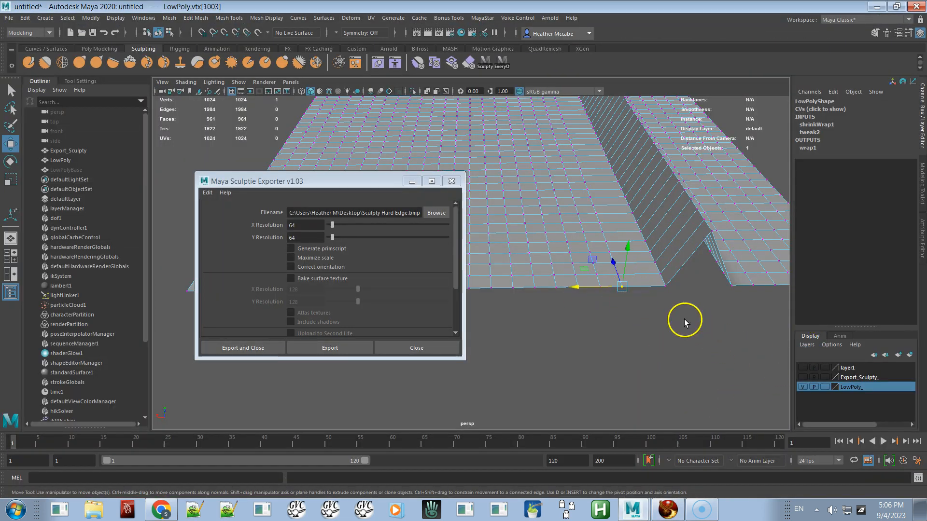
Step: Move the selected vertex at the base of the fold slightly downward
drag(626, 242, 627, 251)
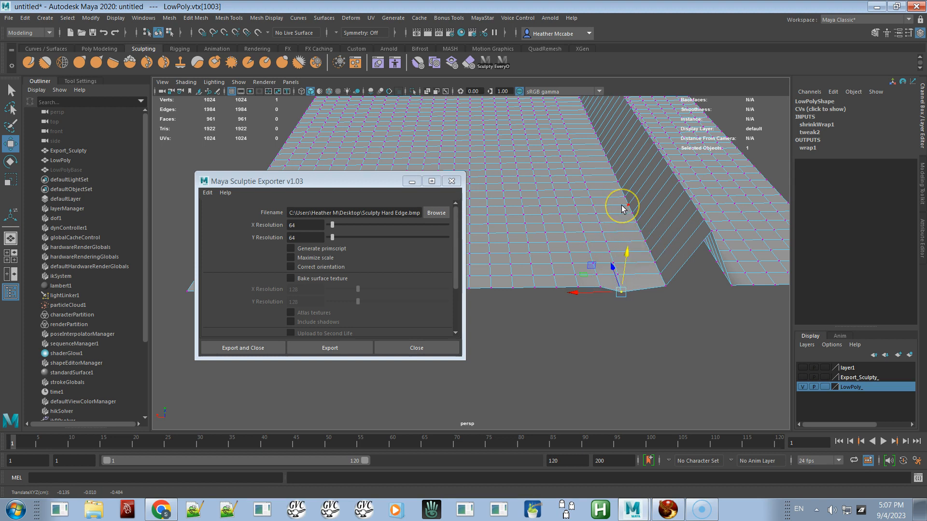
key(alt+Tab)
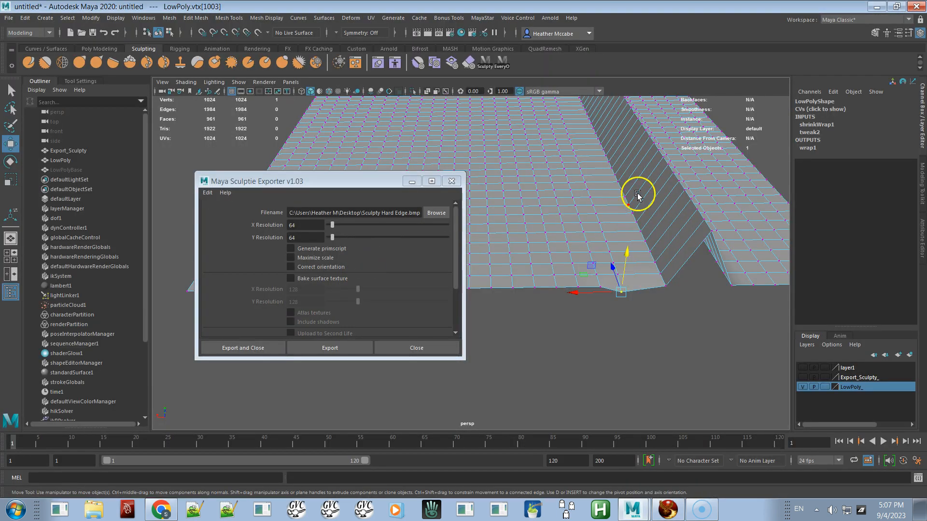
click(920, 115)
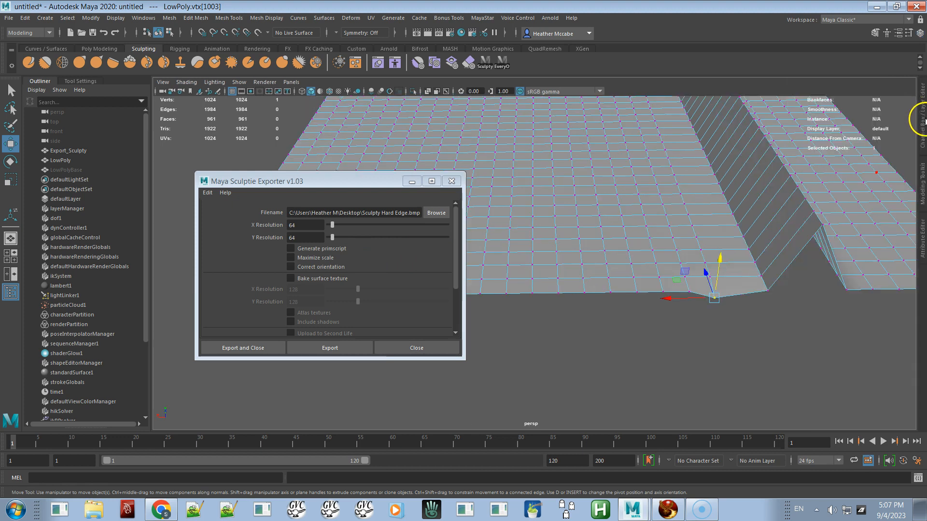
click(922, 120)
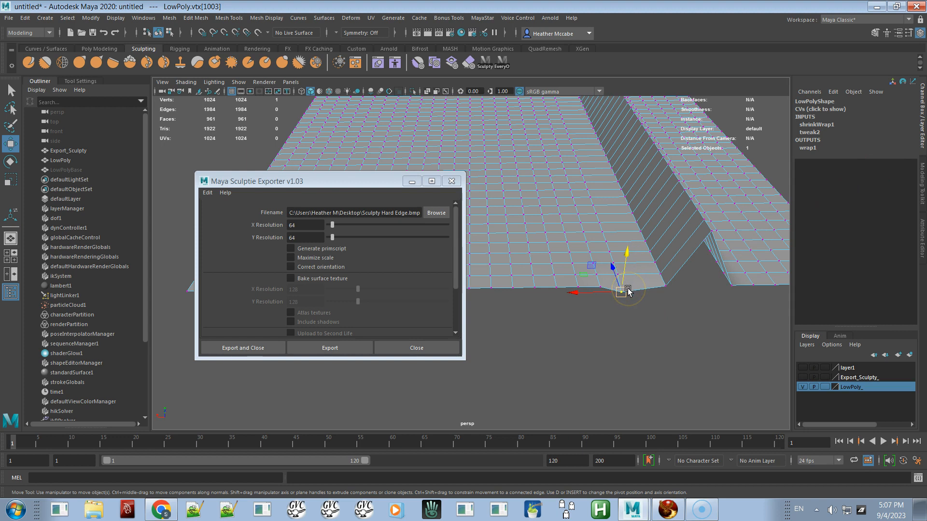
Step: Orbit around the LowPoly mesh to view it from the side, then switch to Firestorm
alt+drag(633, 227, 457, 120)
alt+drag(493, 207, 606, 197)
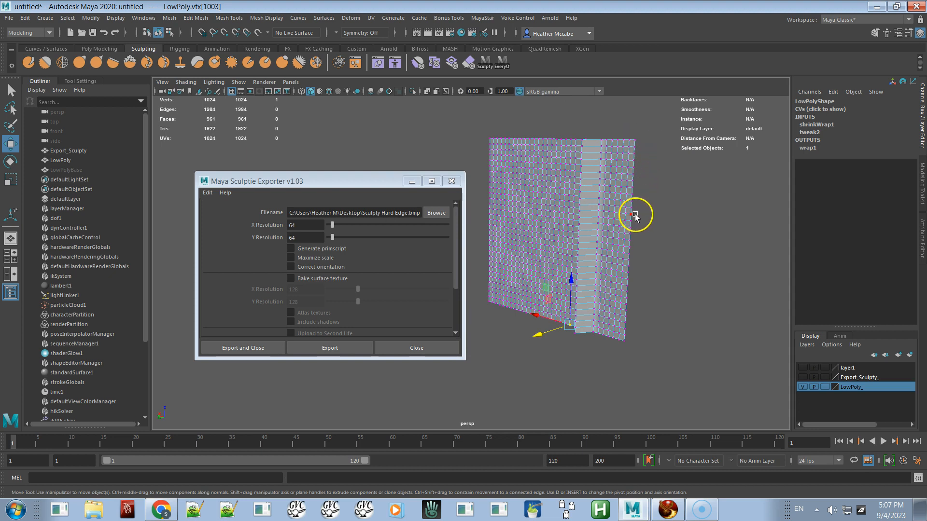
key(alt+Tab)
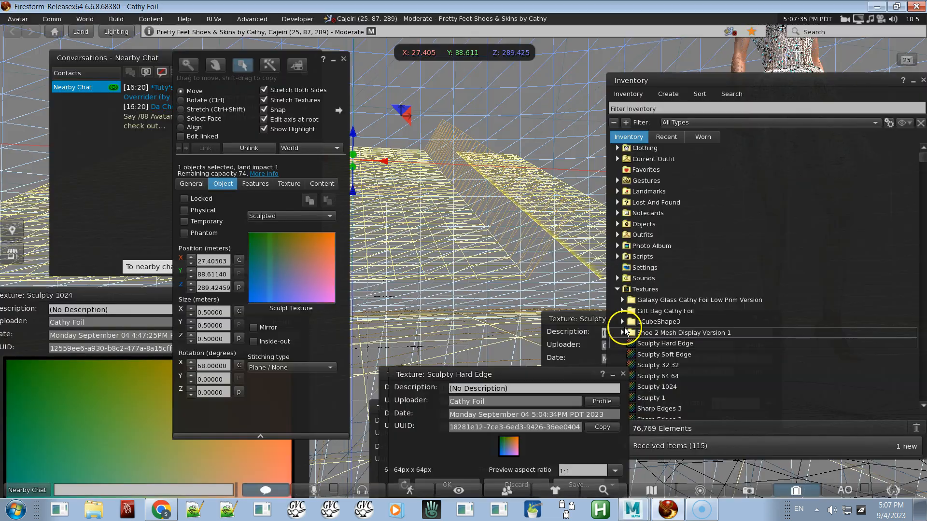
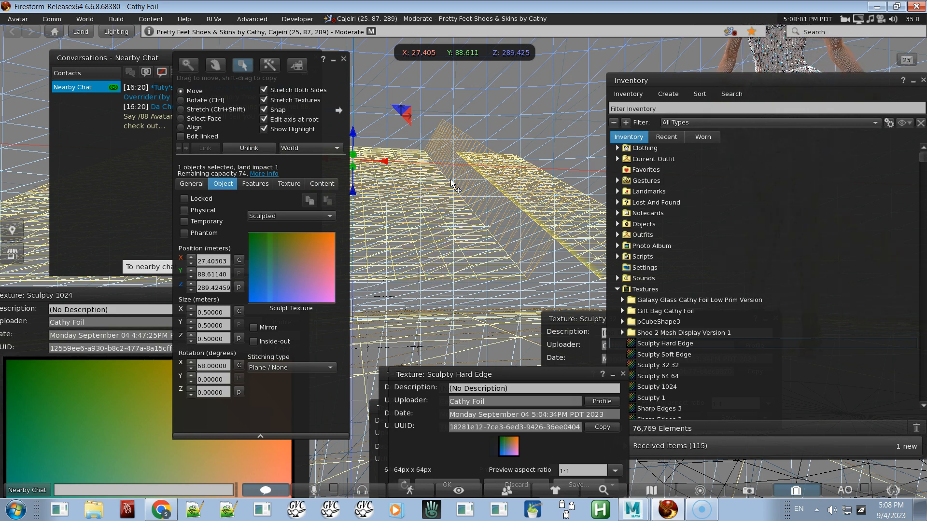
Step: Make the sculpted prim phantom
alt+drag(461, 209, 463, 261)
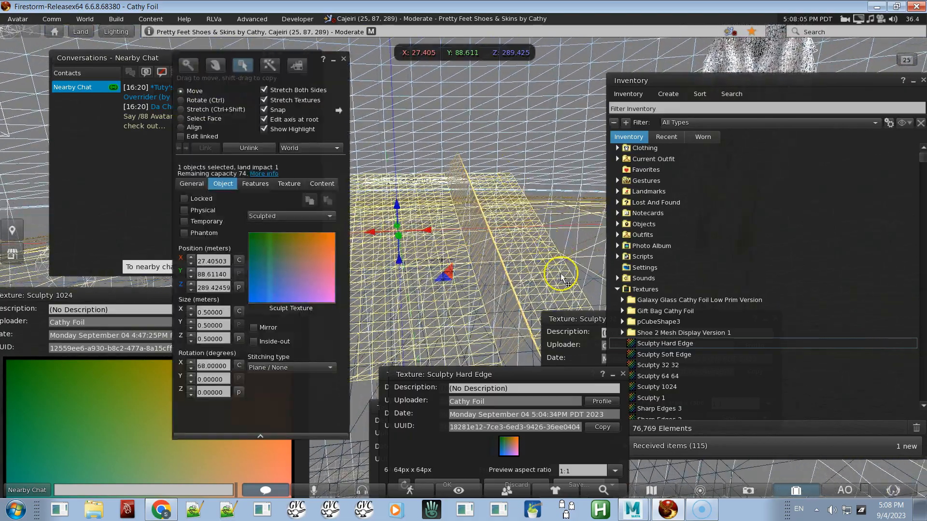
alt+click(442, 273)
alt+drag(462, 261, 464, 261)
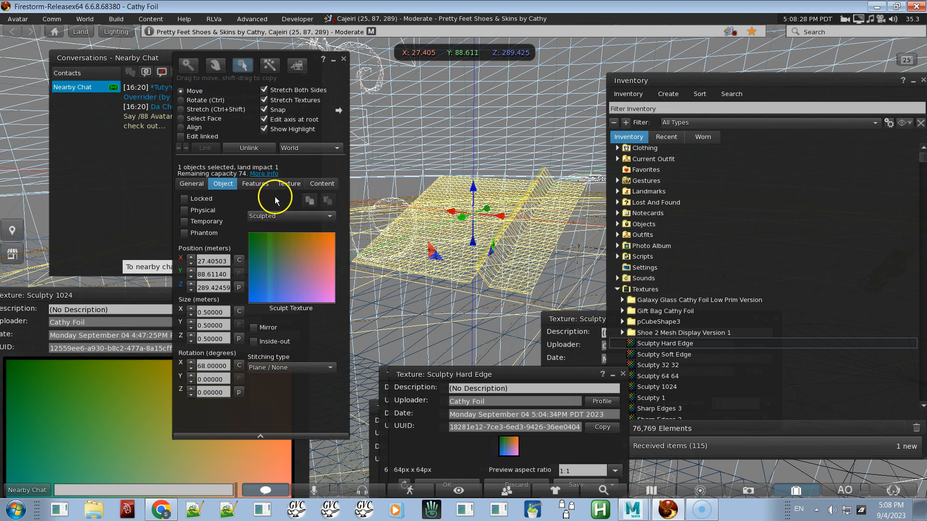
click(201, 233)
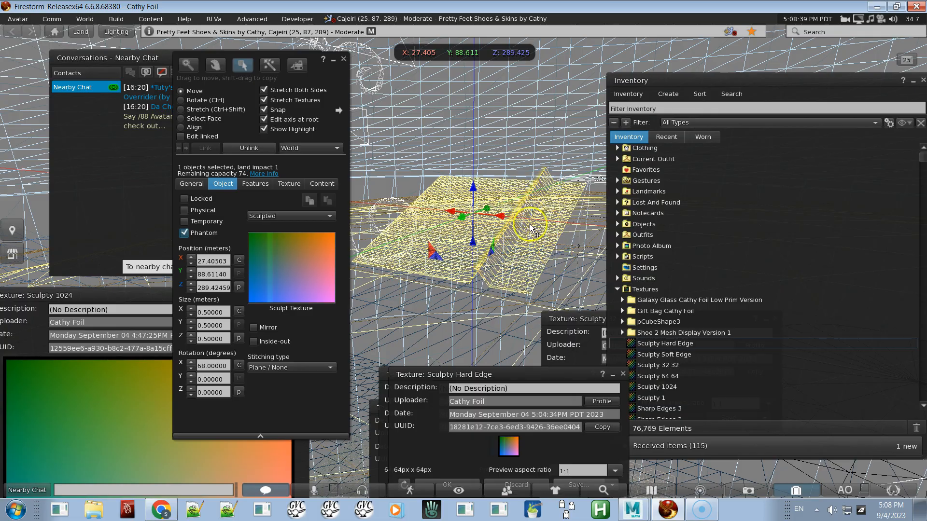
Step: Orbit around the sculpted prim to inspect its fold from several angles
key(Escape)
ctrl+alt+drag(464, 260, 464, 262)
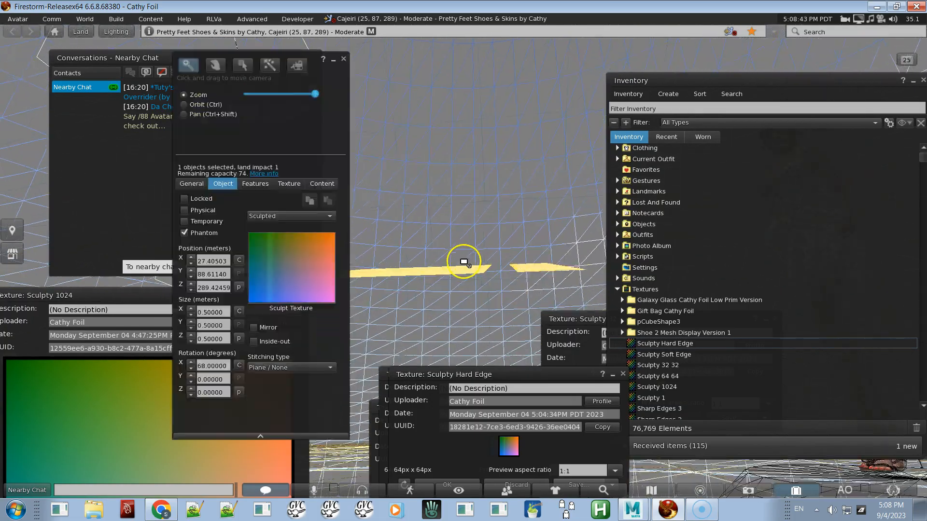
alt+drag(462, 323, 464, 261)
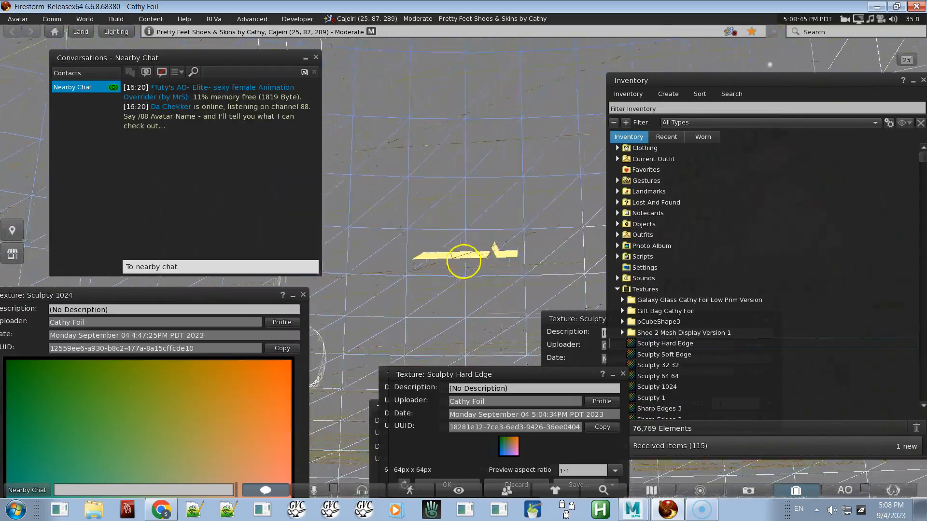
key(Escape)
alt+drag(456, 353, 463, 260)
mouse_move(348, 272)
alt+mouse_down()
mouse_move(470, 257)
mouse_move(464, 261)
alt+mouse_up()
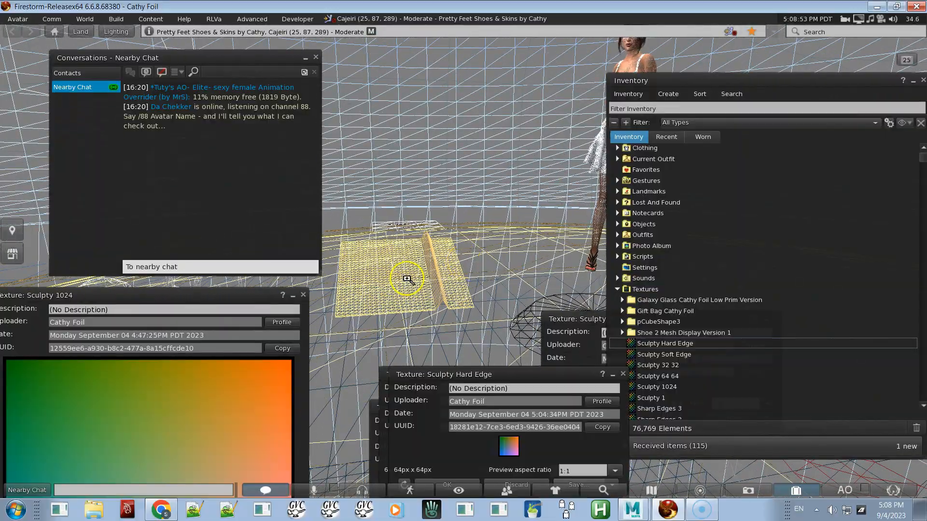
mouse_move(407, 279)
alt+mouse_down()
mouse_move(461, 263)
mouse_move(476, 288)
mouse_move(503, 254)
mouse_move(489, 248)
alt+mouse_up()
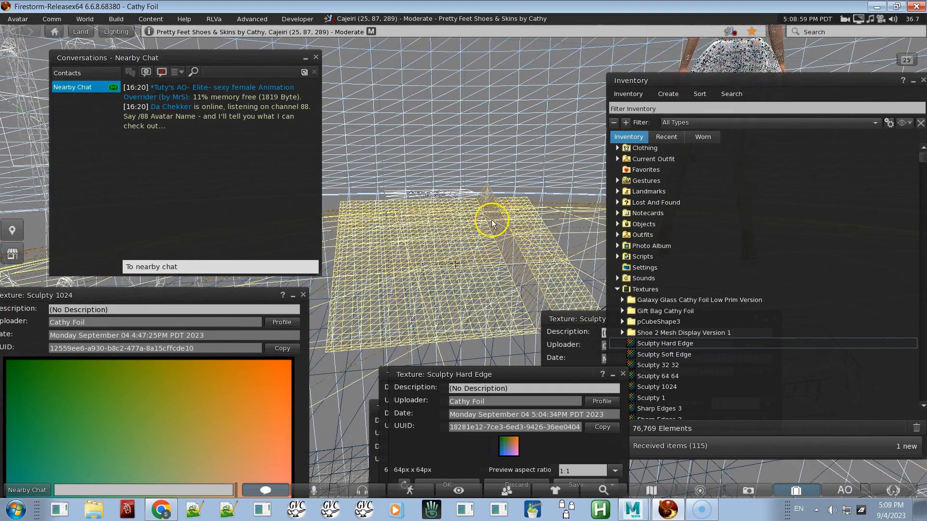
mouse_move(531, 245)
alt+mouse_down()
mouse_move(459, 262)
mouse_move(475, 246)
mouse_move(493, 256)
alt+mouse_up()
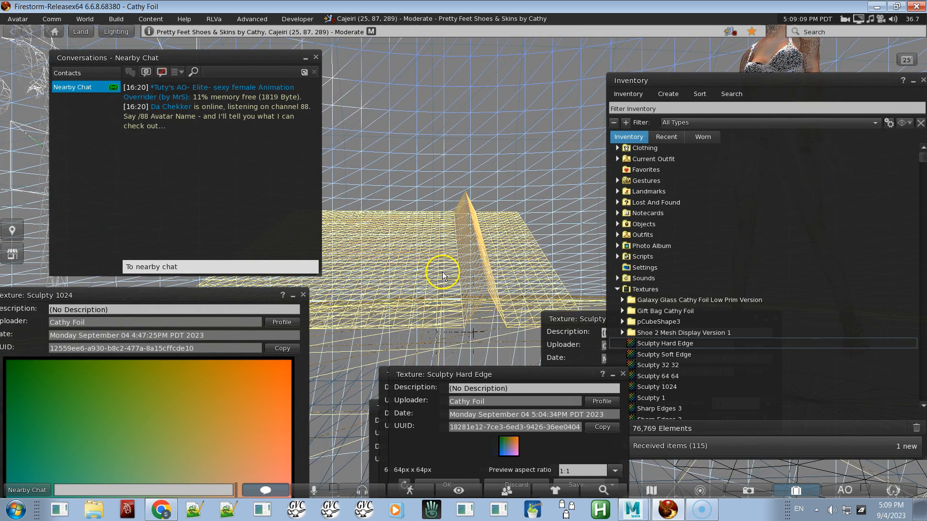
mouse_move(236, 295)
mouse_down()
mouse_move(253, 253)
mouse_move(270, 296)
mouse_up()
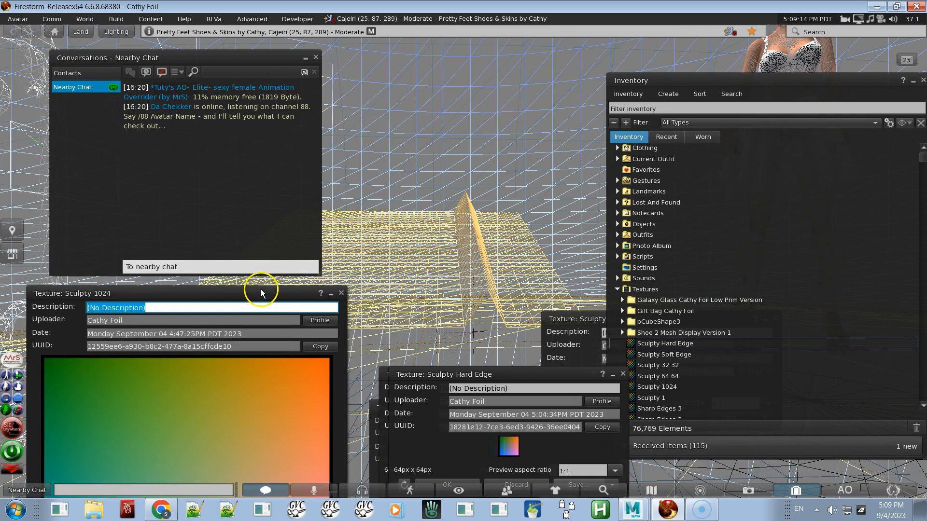
Step: Switch to Maya and select the edge loop running along the LowPoly mesh's fold
key(alt+Tab)
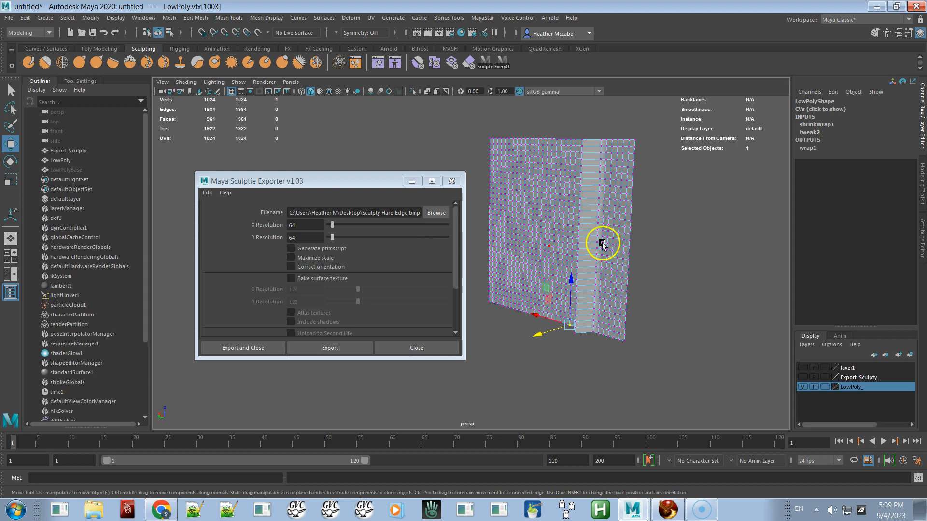
alt+drag(577, 242, 617, 240)
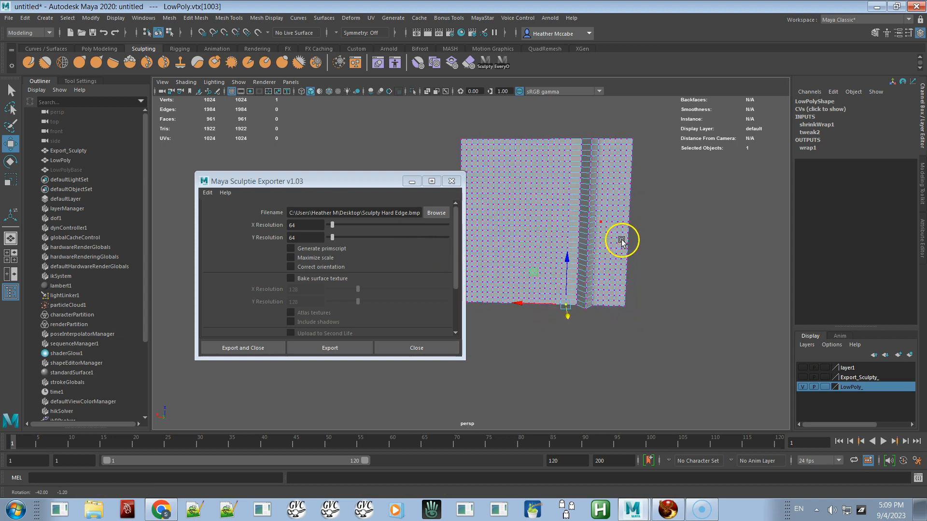
right_click(560, 208)
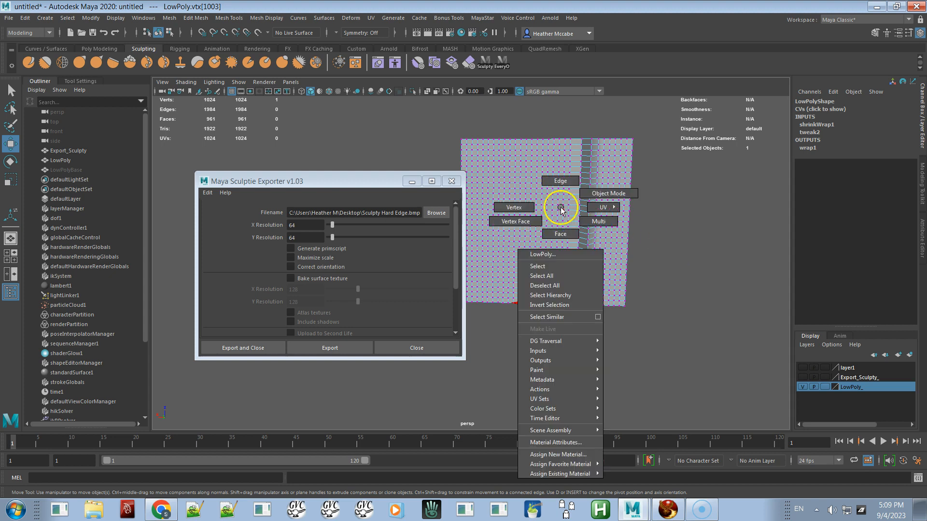
click(560, 182)
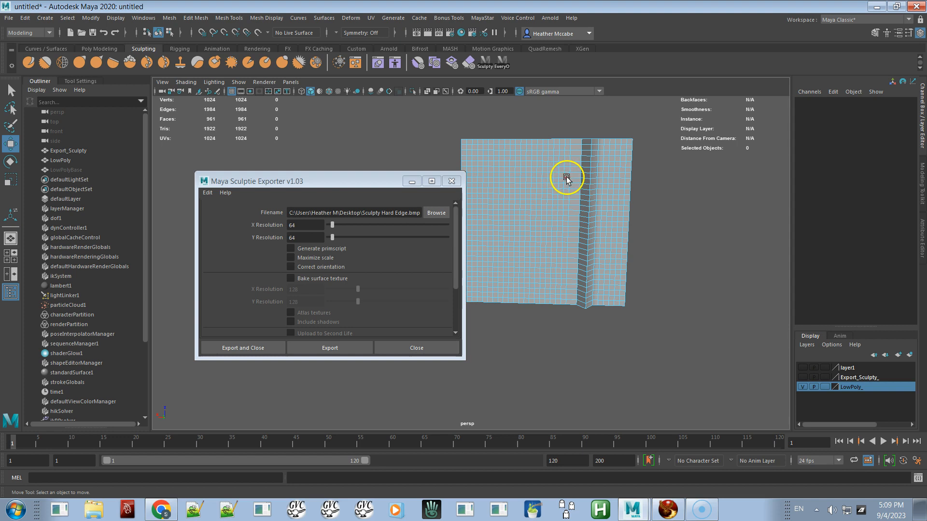
double_click(564, 177)
alt+drag(575, 206, 599, 242)
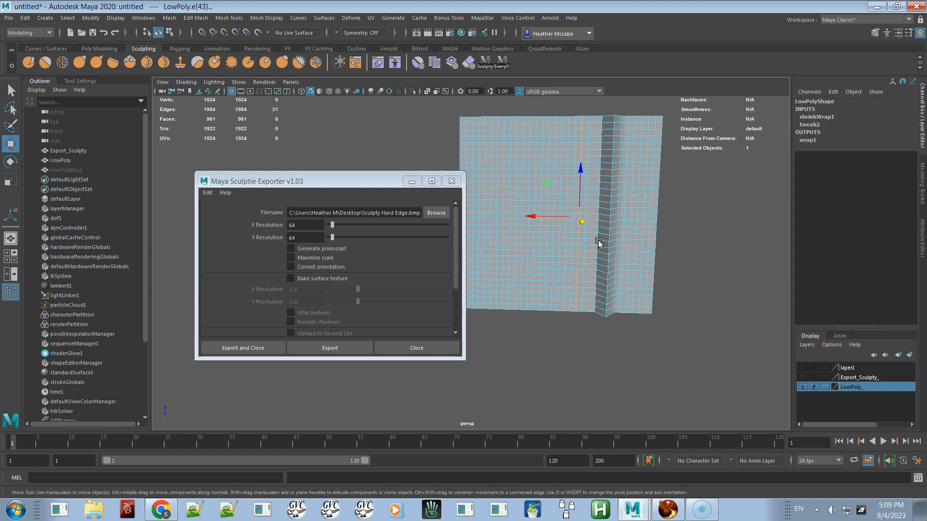
Step: Scale the selected fold edge loop to widen the fold
key(r)
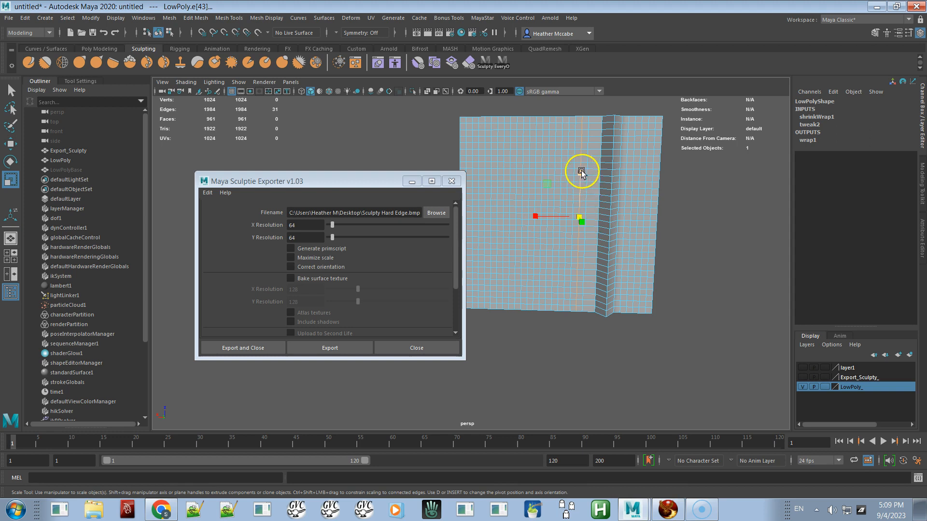
drag(608, 176, 593, 177)
drag(581, 174, 580, 205)
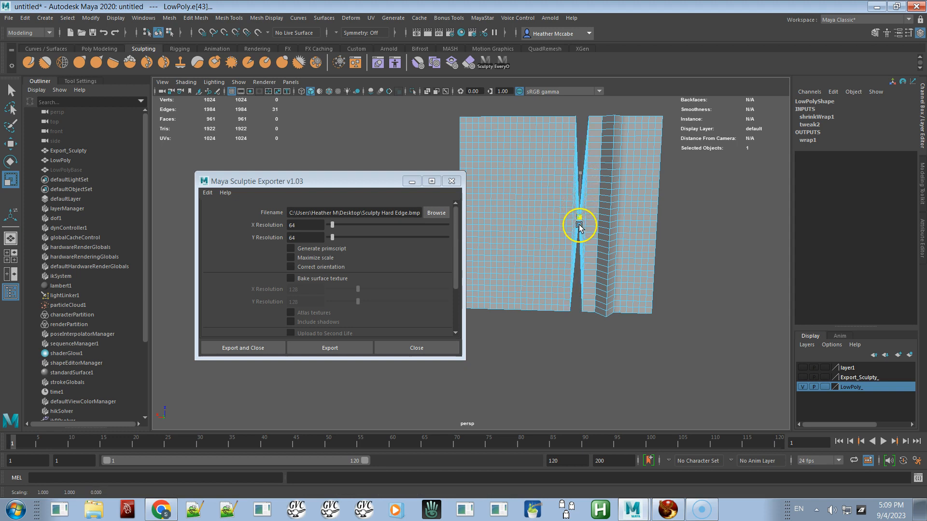
drag(584, 178, 577, 222)
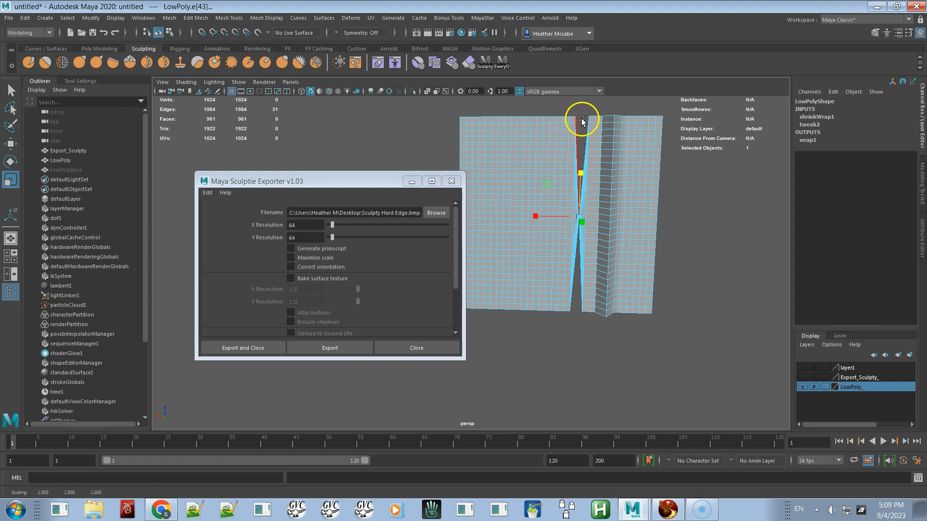
alt+right_drag(586, 124, 610, 159)
alt+middle_drag(607, 164, 579, 202)
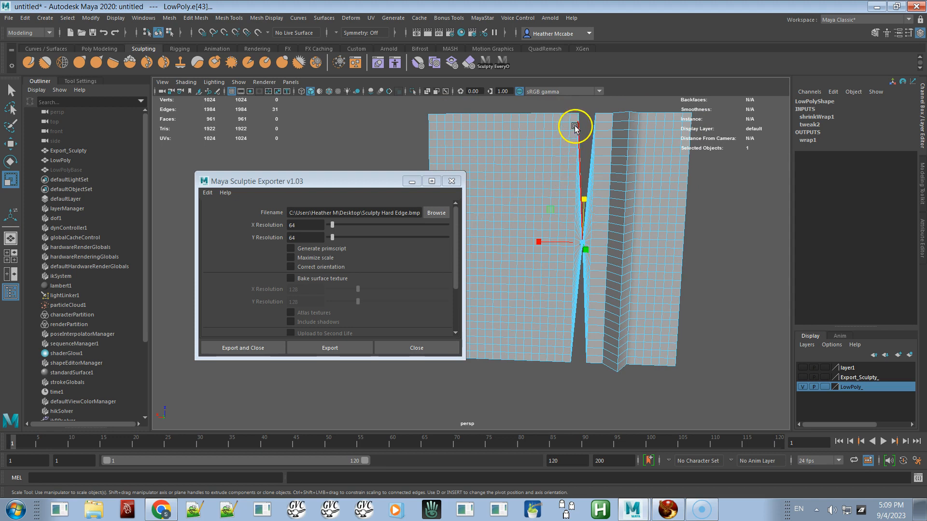
Step: Select the neighbouring edge loop at the fold and scale it
click(572, 249)
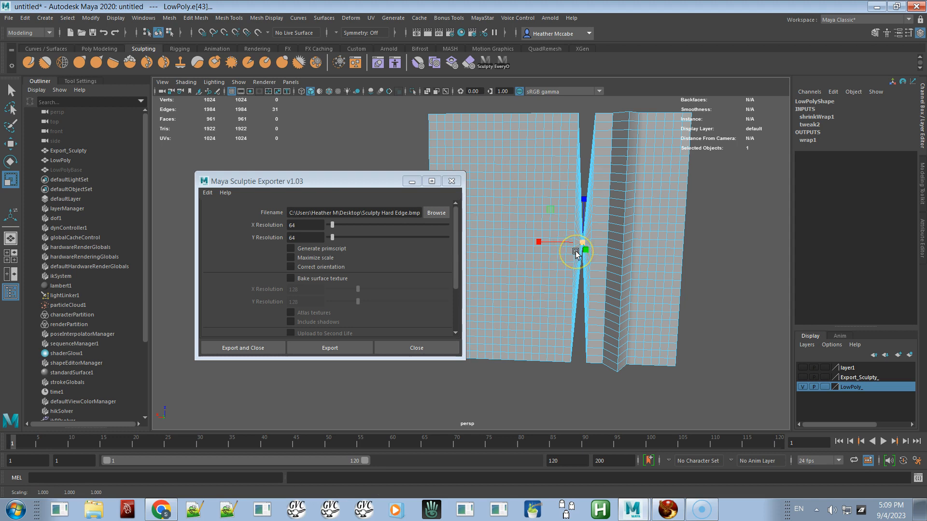
key(q)
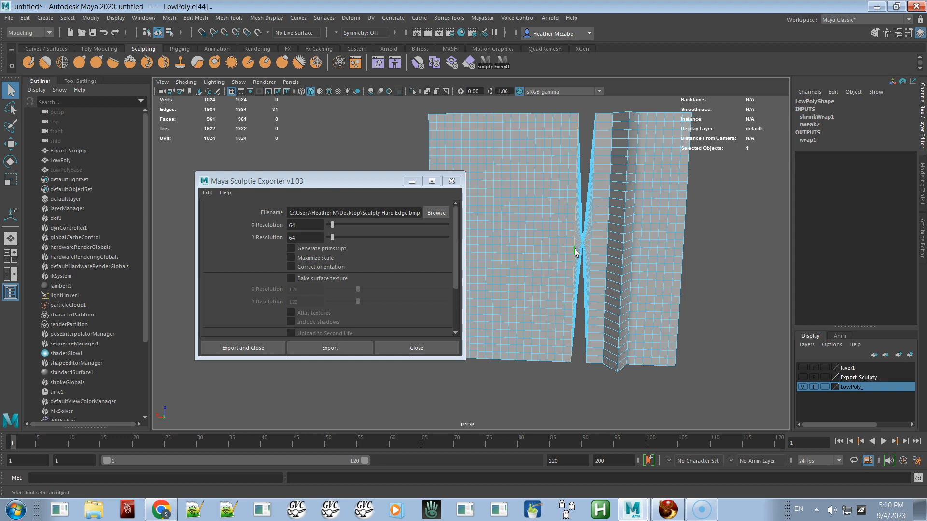
key(r)
drag(575, 203, 573, 242)
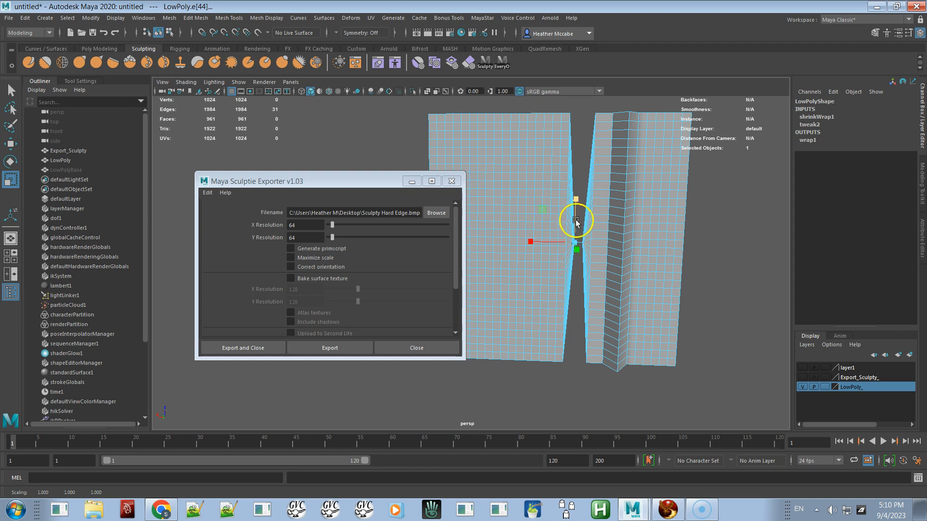
drag(575, 198, 573, 244)
Step: Move the selected edge loop slightly sideways
scroll(624, 302, up, 2)
alt+right_drag(623, 302, 658, 327)
alt+right_drag(647, 284, 657, 306)
alt+middle_drag(653, 300, 610, 333)
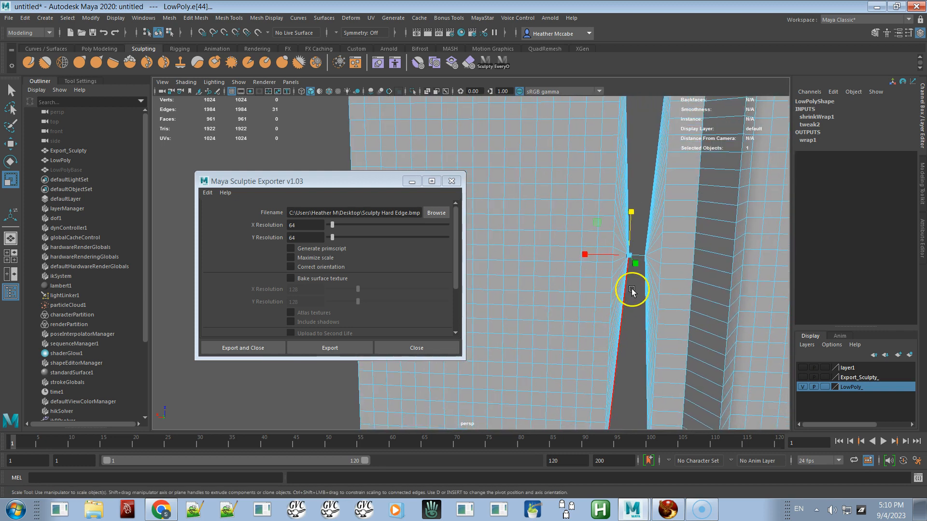
key(w)
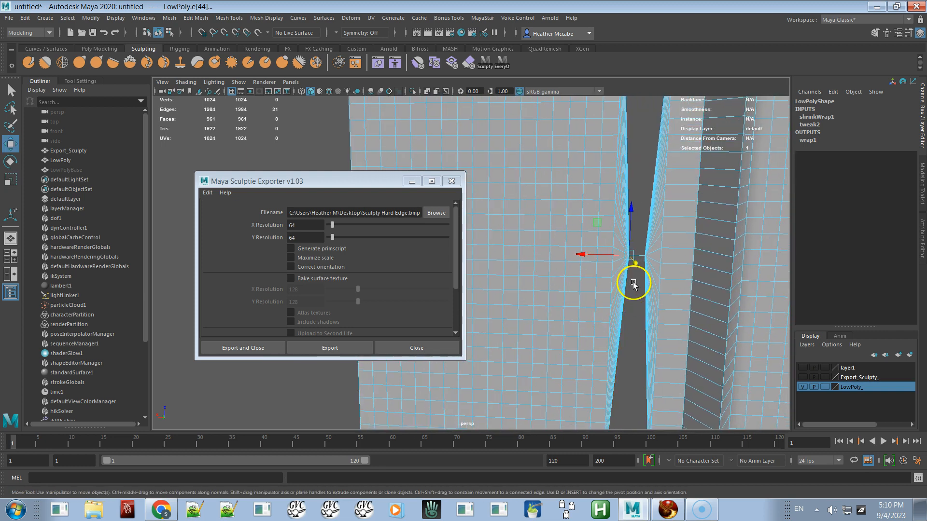
drag(617, 256, 612, 259)
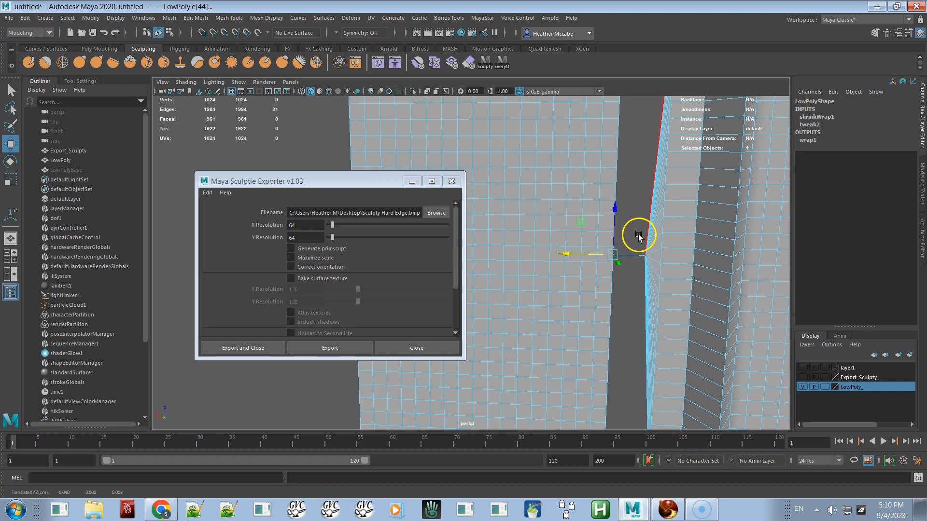
Step: Select a vertex beside the fold and move it slightly sideways
double_click(650, 264)
right_drag(651, 254, 616, 247)
drag(647, 261, 649, 263)
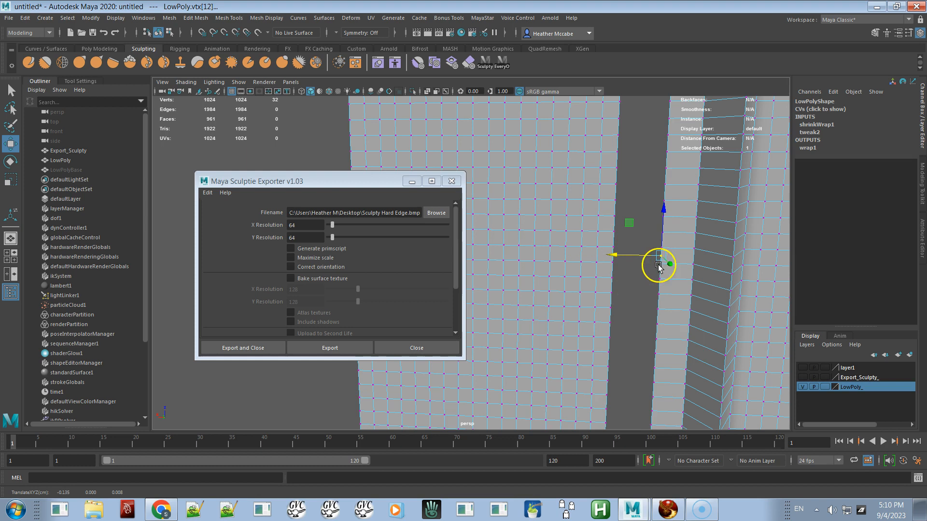
Step: Orbit and zoom around the LowPoly mesh to inspect the base of the fold
alt+right_drag(667, 325, 569, 214)
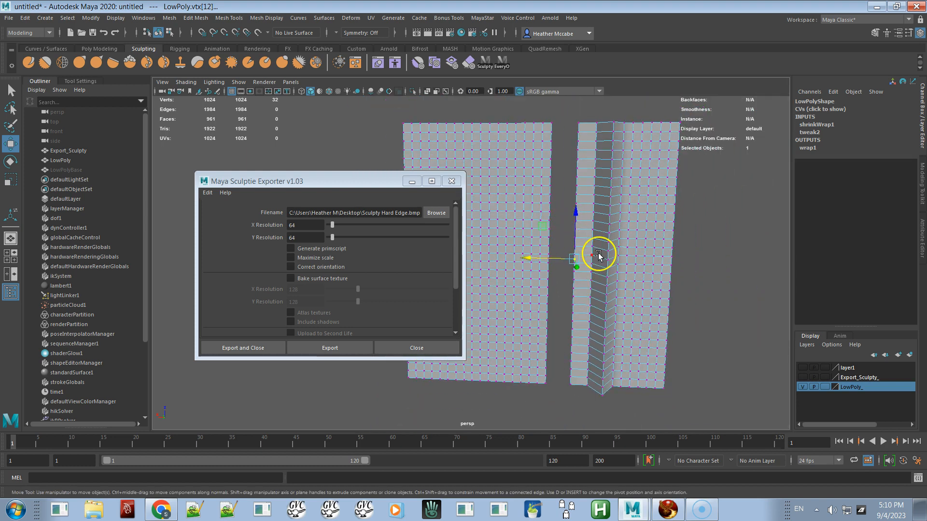
right_drag(598, 256, 637, 233)
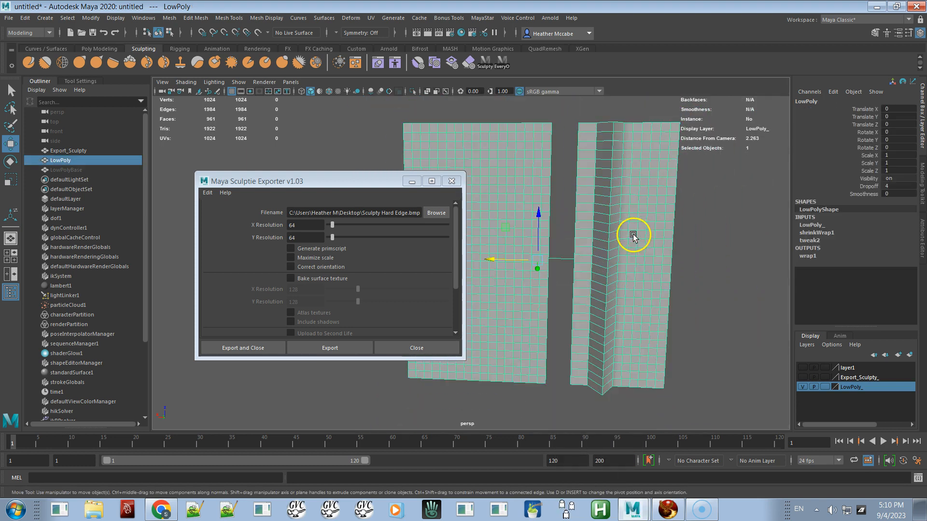
click(715, 273)
alt+drag(637, 324, 638, 293)
click(638, 294)
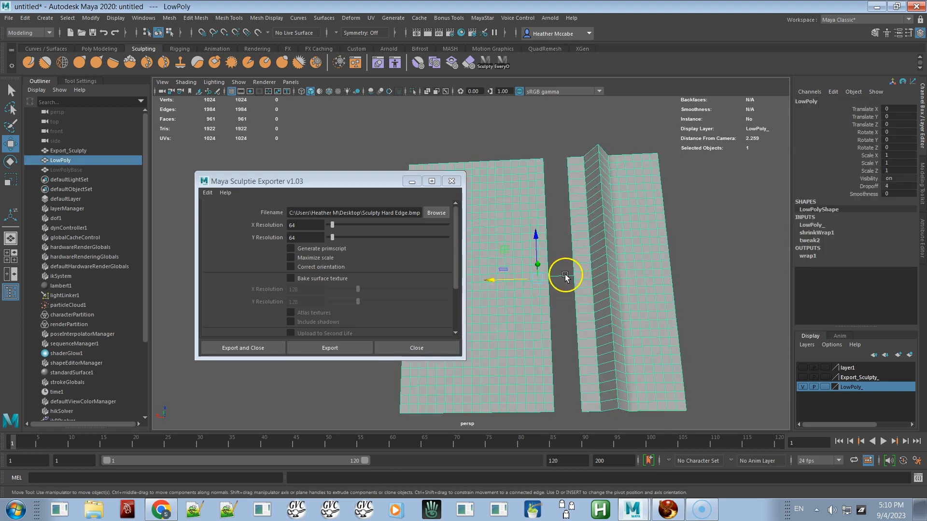
alt+right_drag(592, 269, 623, 368)
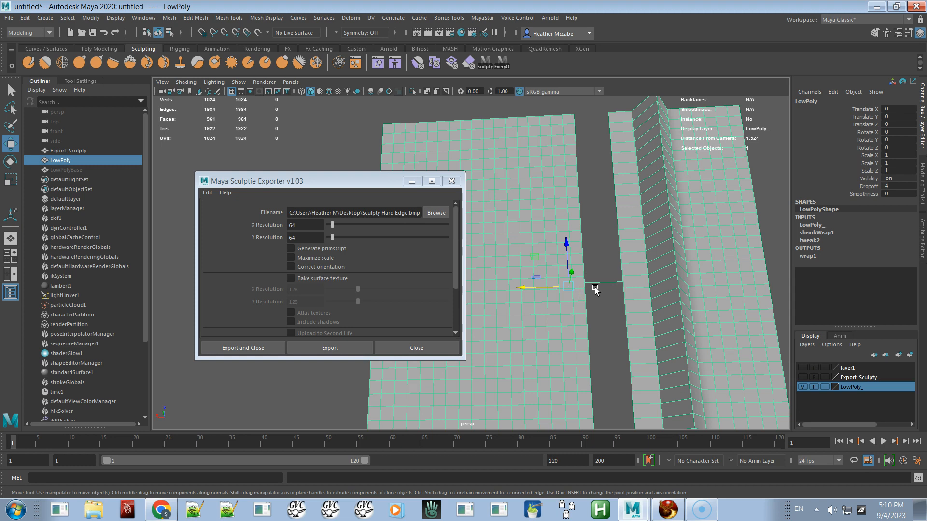
alt+right_drag(582, 287, 671, 346)
alt+middle_drag(662, 311, 601, 291)
alt+right_drag(601, 292, 639, 336)
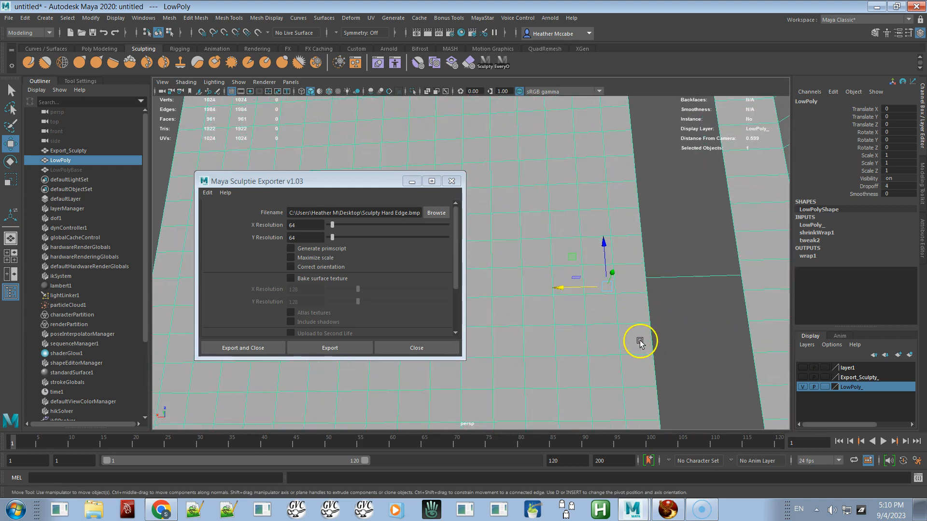
Step: Select the vertices on both sides of the fold's base to compare their positions
right_drag(691, 245, 649, 257)
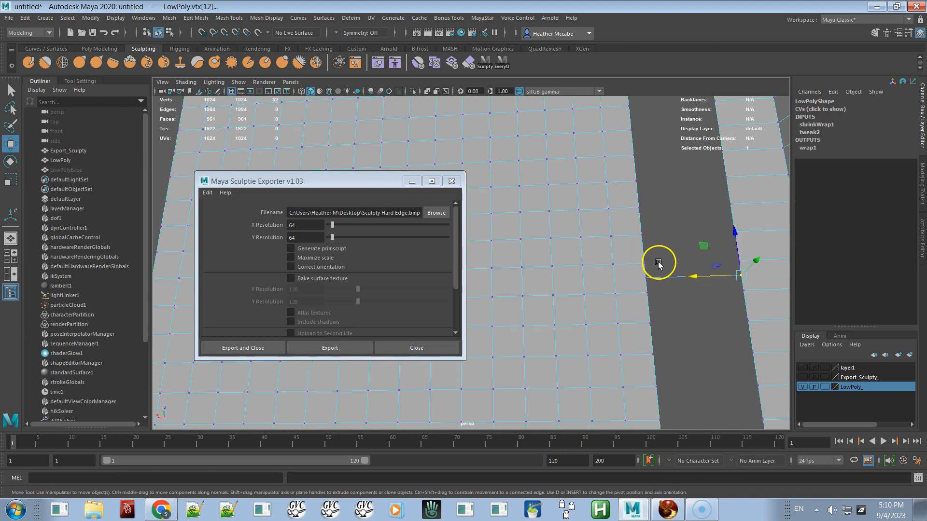
click(639, 282)
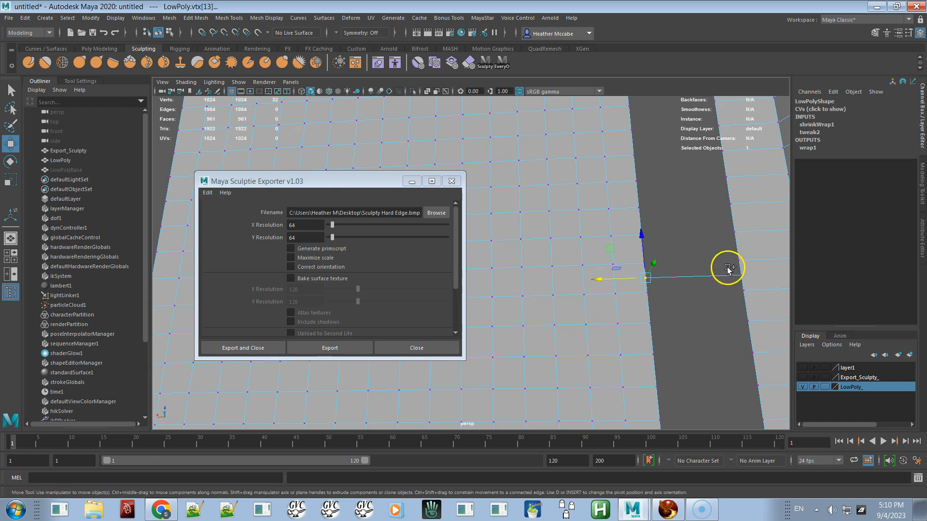
shift+click(752, 285)
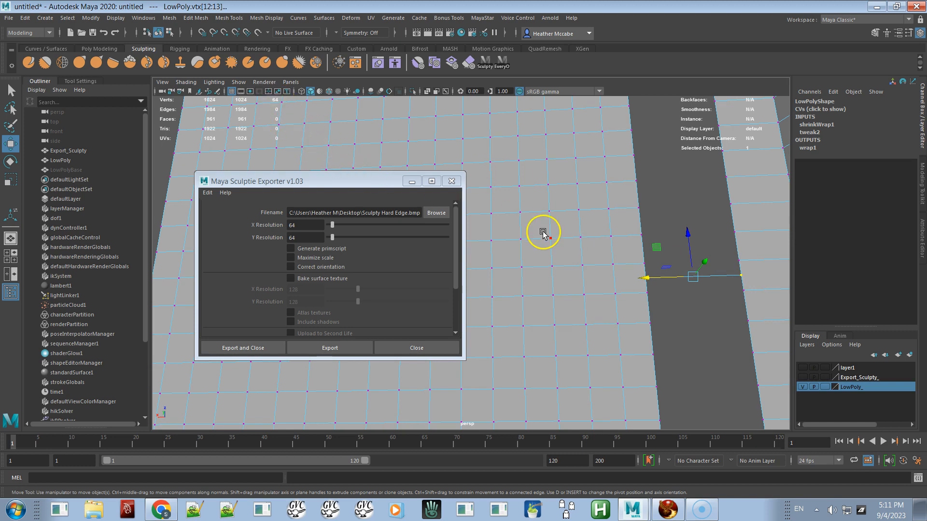
click(670, 296)
alt+right_drag(672, 304, 572, 207)
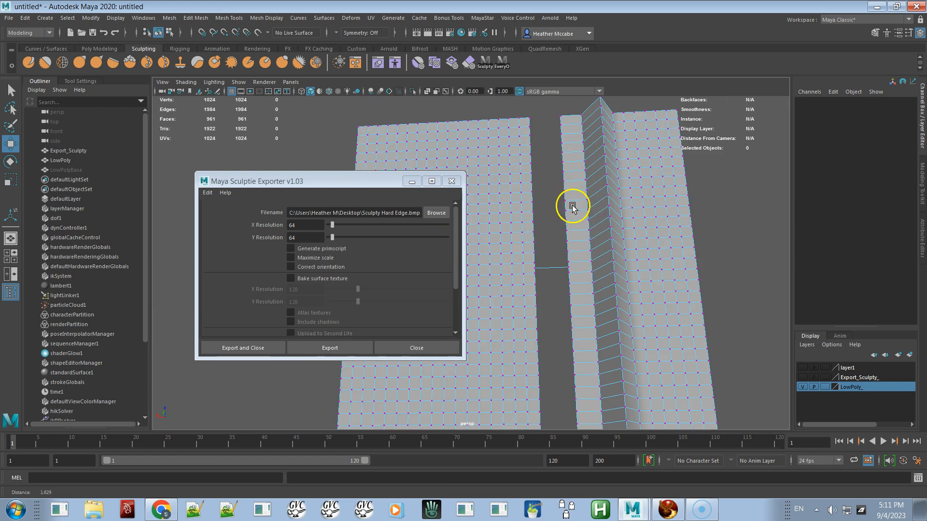
Step: Hide the LowPoly layer, show the Export_Sculpty layer and select the Export_Sculpty mesh
click(803, 388)
click(802, 378)
click(642, 333)
mouse_move(647, 356)
alt+mouse_down()
mouse_move(627, 337)
mouse_move(641, 348)
alt+mouse_up()
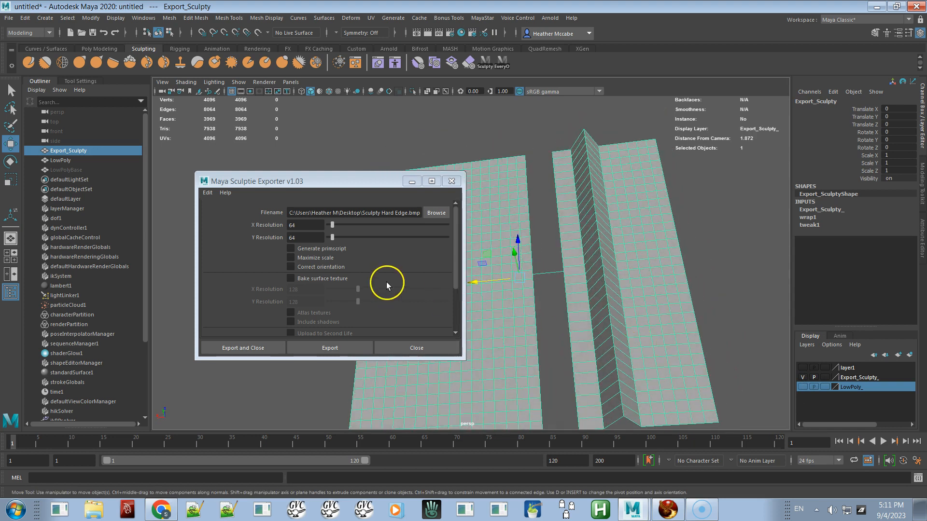
Step: Rename the export file to Sculpty Degenerated Triangles.bmp and export the sculpt map
click(388, 212)
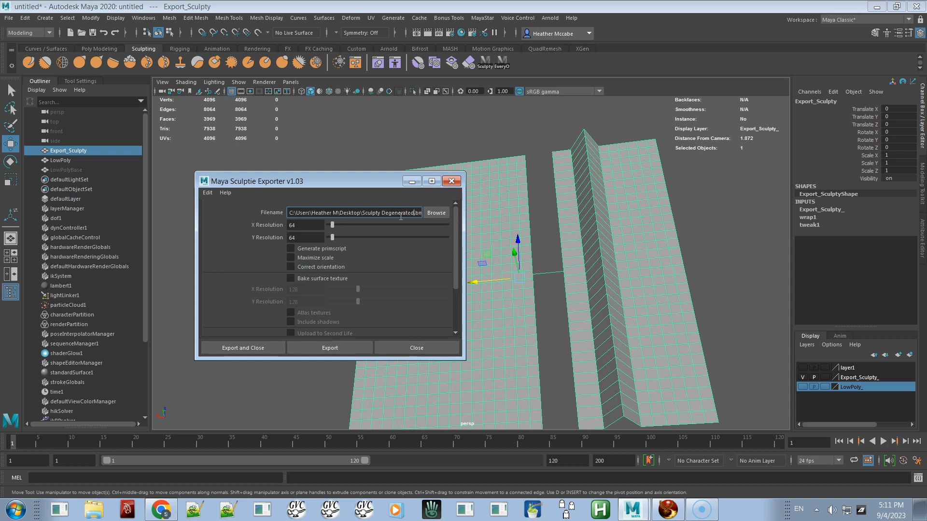
text(Faces)
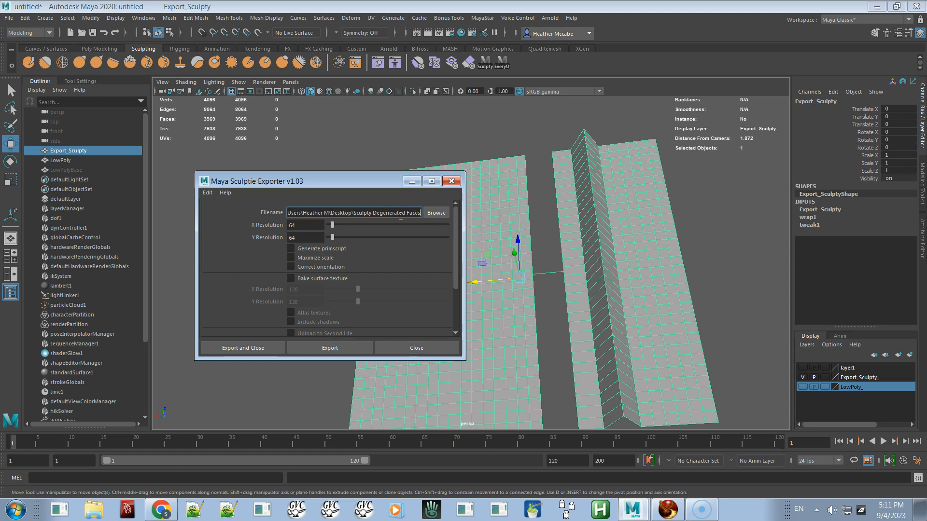
key(BackSpace)
key(BackSpace)
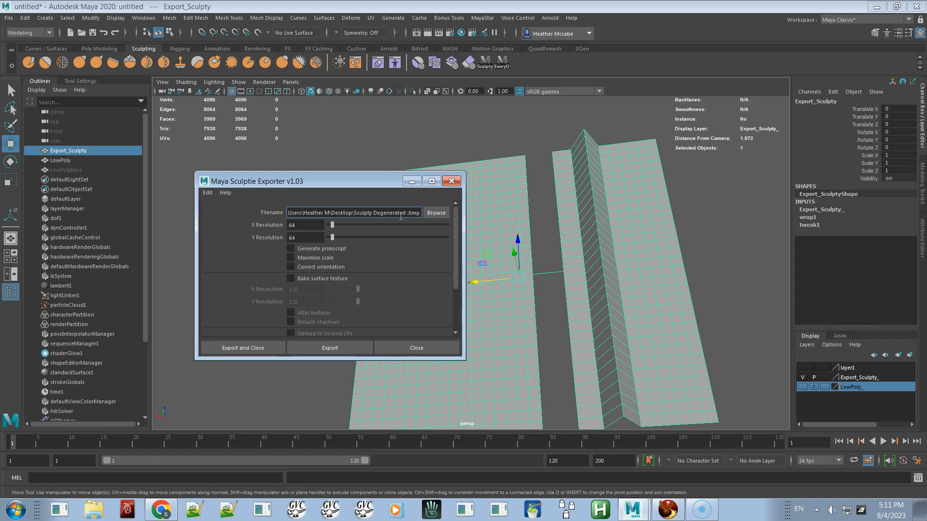
text(Triangles)
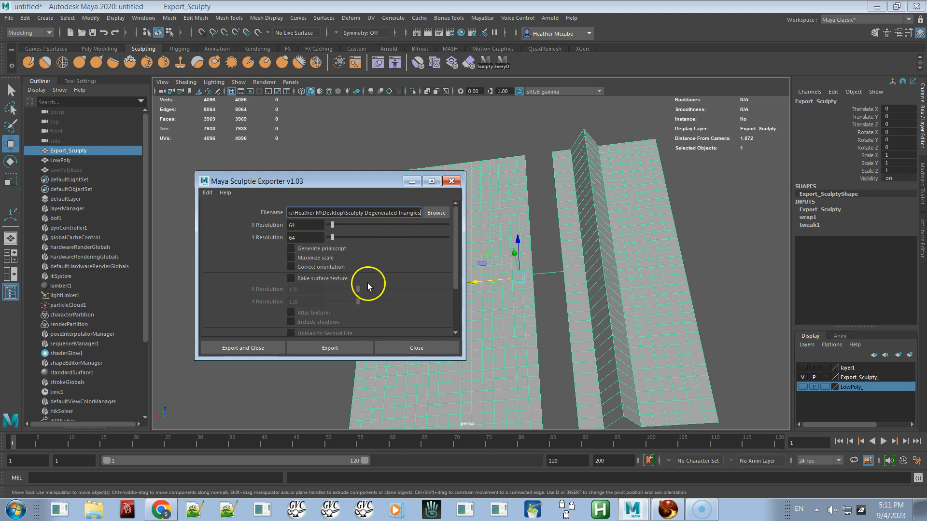
click(335, 349)
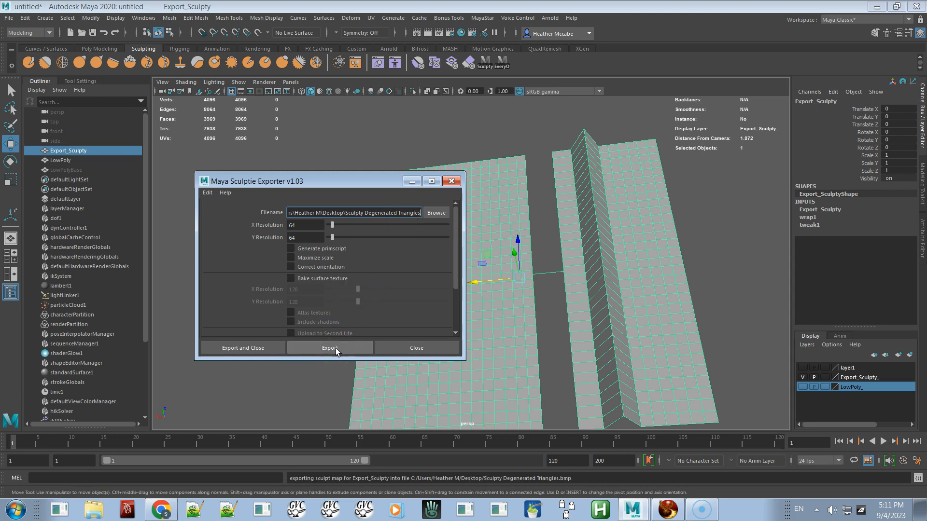
Step: Switch to Firestorm and upload Sculpty Degenerated Triangles.bmp as an image
key(alt+Tab)
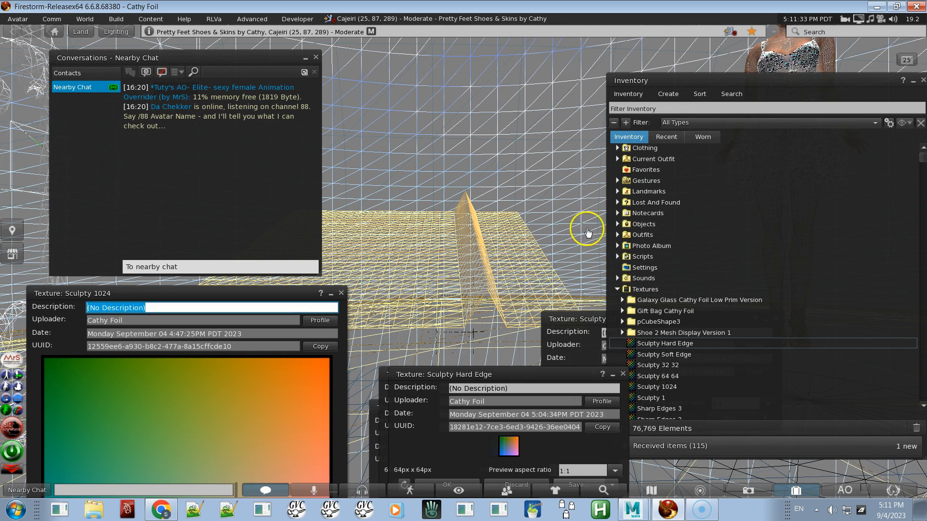
click(115, 22)
mouse_move(207, 173)
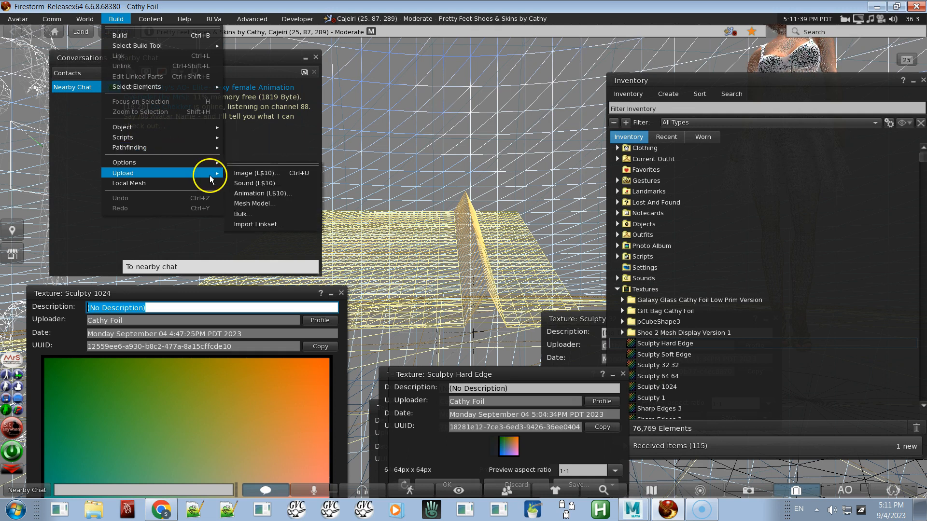
click(244, 172)
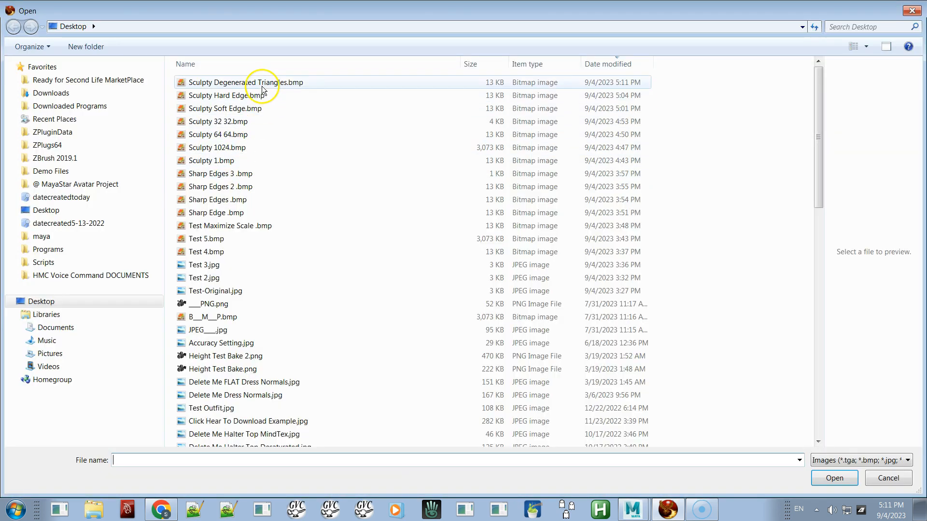
double_click(262, 87)
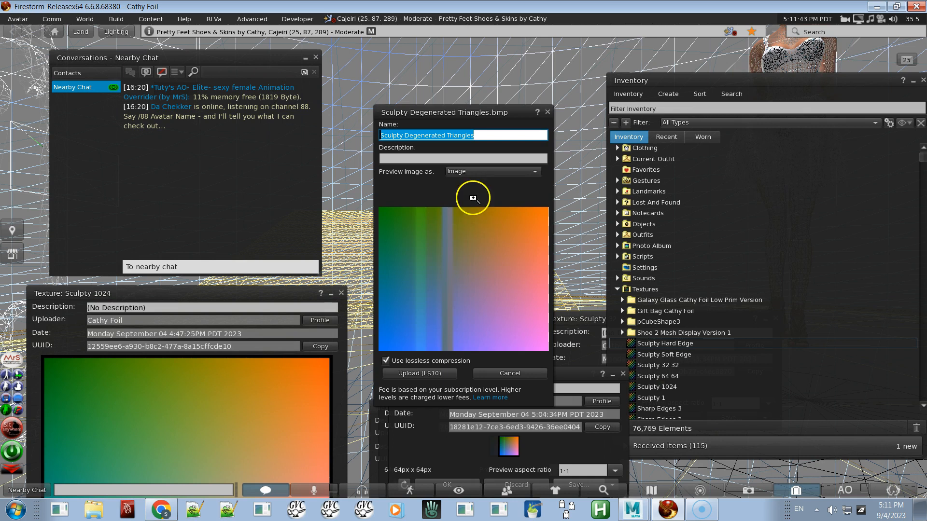
click(437, 369)
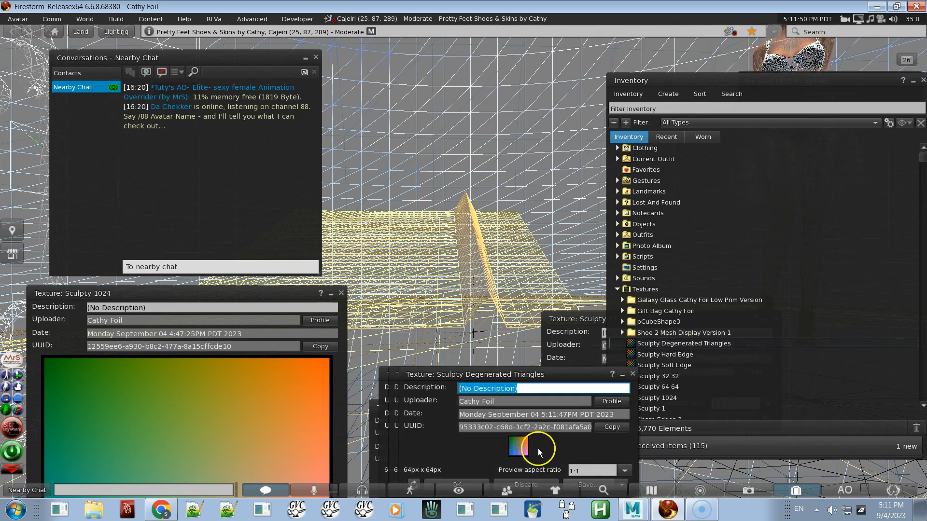
Step: Edit the sculpted prim, apply the Sculpty Degenerated Triangles texture as its sculpt map, and close the editor
right_click(467, 288)
click(491, 307)
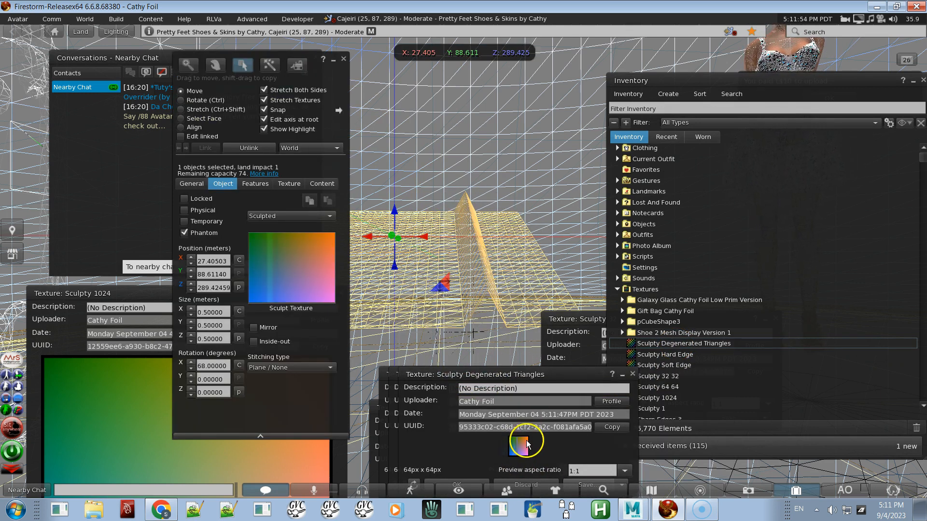
click(519, 445)
drag(313, 271, 314, 271)
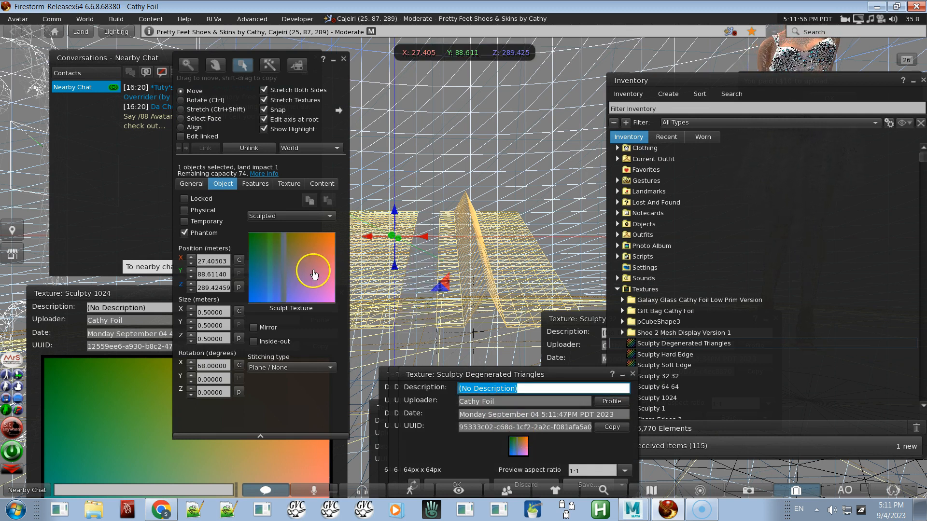
click(343, 60)
Step: Toggle off the wireframe view and orbit around the sculpted prim to inspect the fold
mouse_move(464, 254)
ctrl+alt+mouse_down()
mouse_move(467, 276)
mouse_move(464, 262)
mouse_move(406, 261)
mouse_move(407, 232)
mouse_move(414, 277)
ctrl+alt+mouse_up()
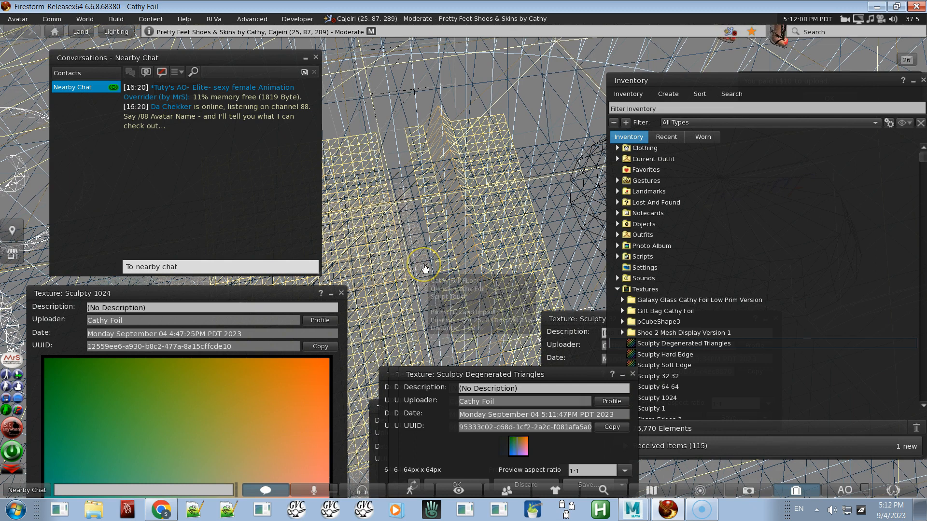
key(ctrl+shift+r)
alt+drag(473, 258, 463, 262)
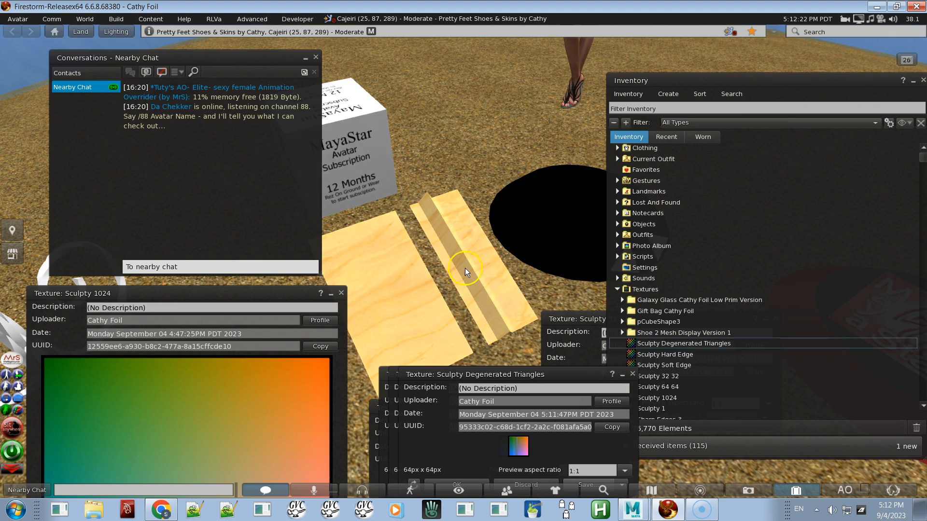
ctrl+alt+drag(465, 268, 465, 265)
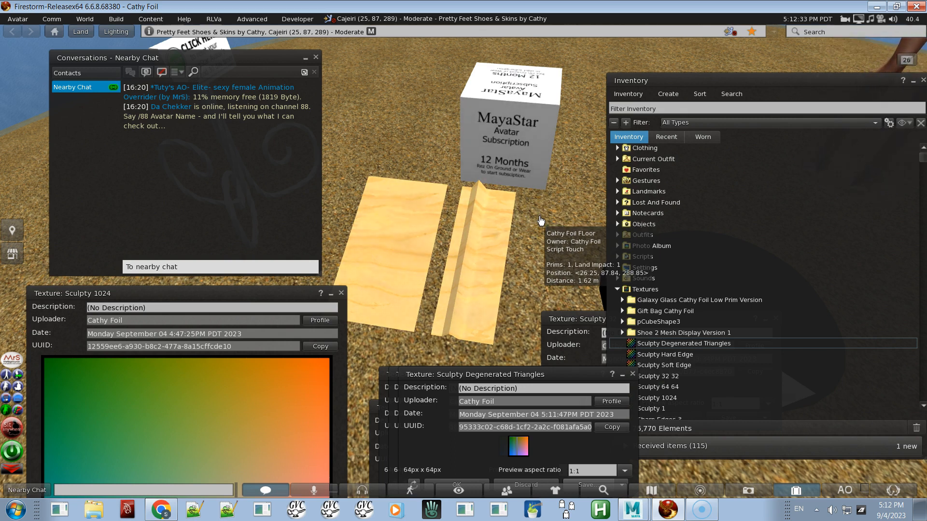
click(510, 247)
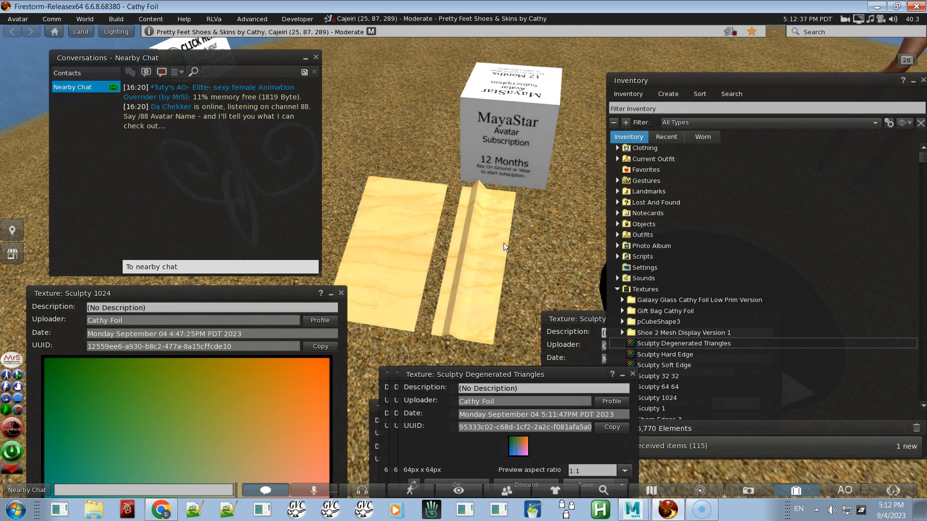
Step: Open the sculpted prim for editing and examine it with the move and stretch handles
right_click(477, 297)
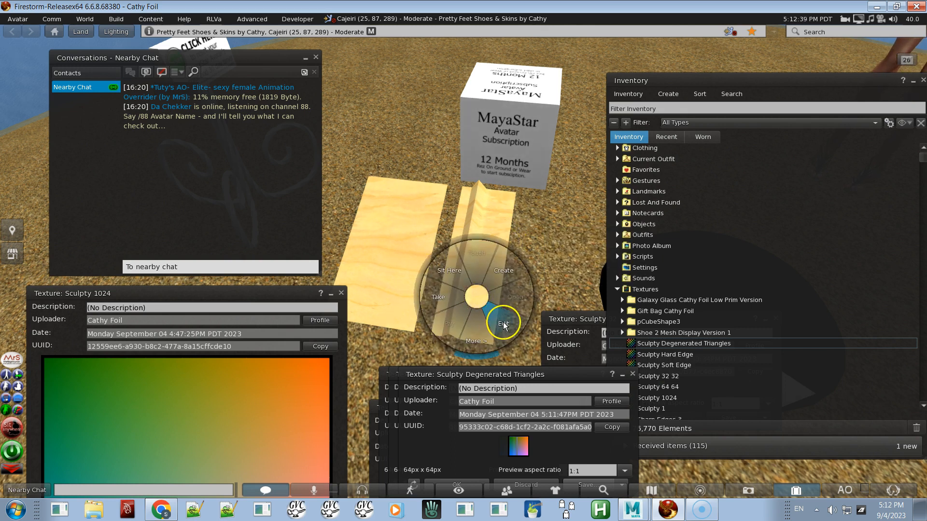
click(502, 321)
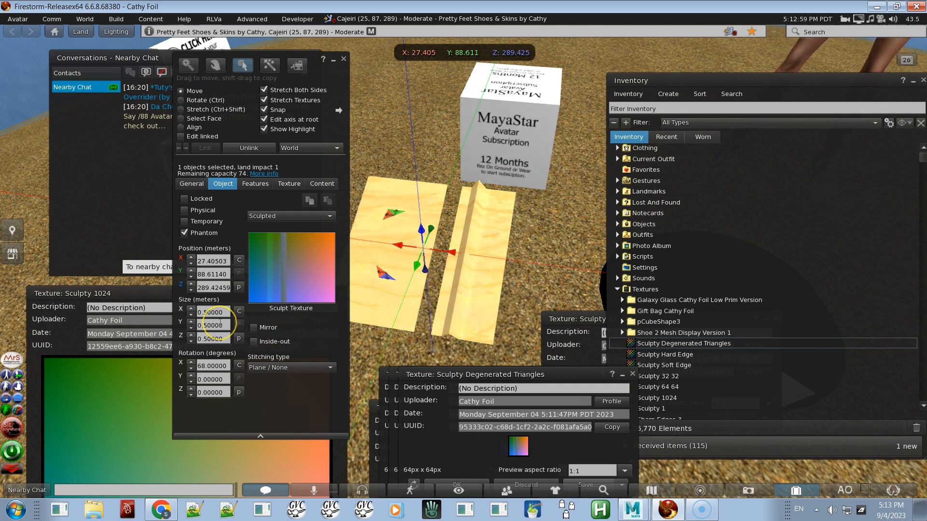
click(415, 250)
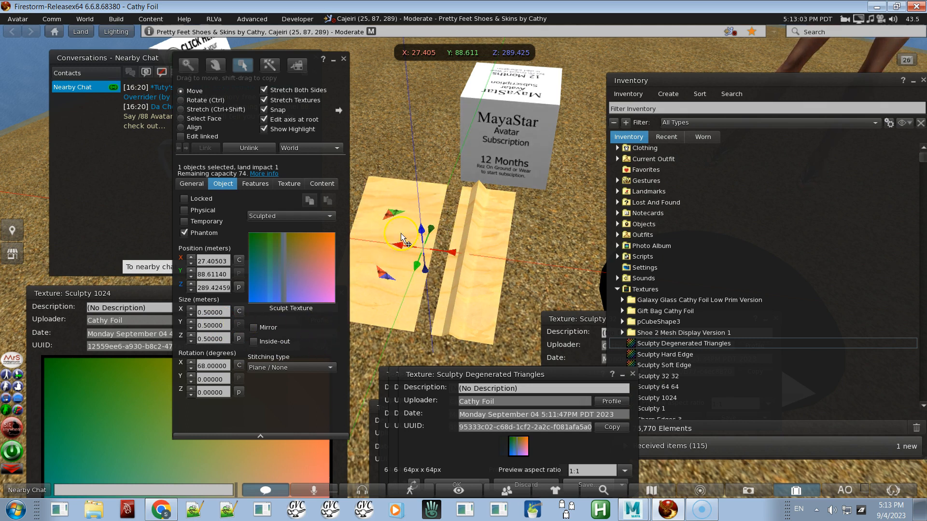
click(429, 251)
click(488, 218)
key(ctrl+shift)
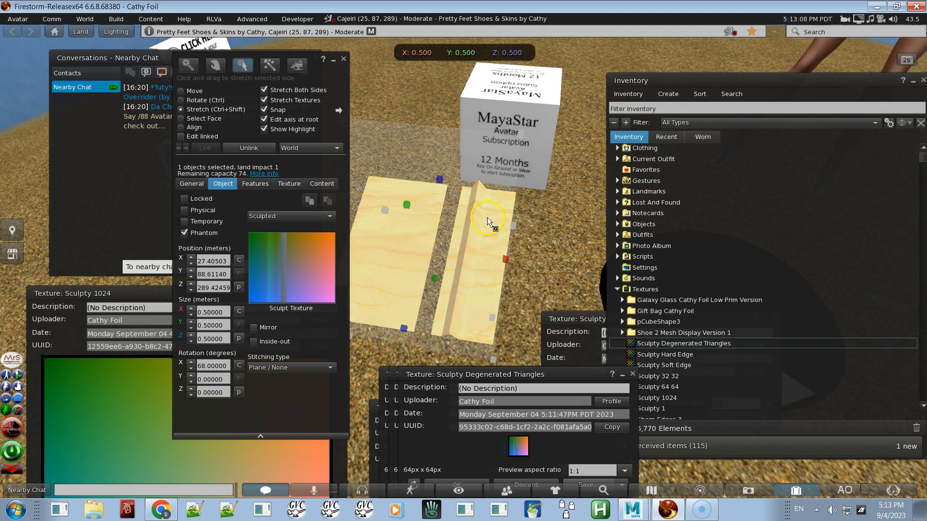
mouse_move(523, 131)
mouse_down()
mouse_move(421, 241)
mouse_move(497, 165)
mouse_move(535, 147)
mouse_up()
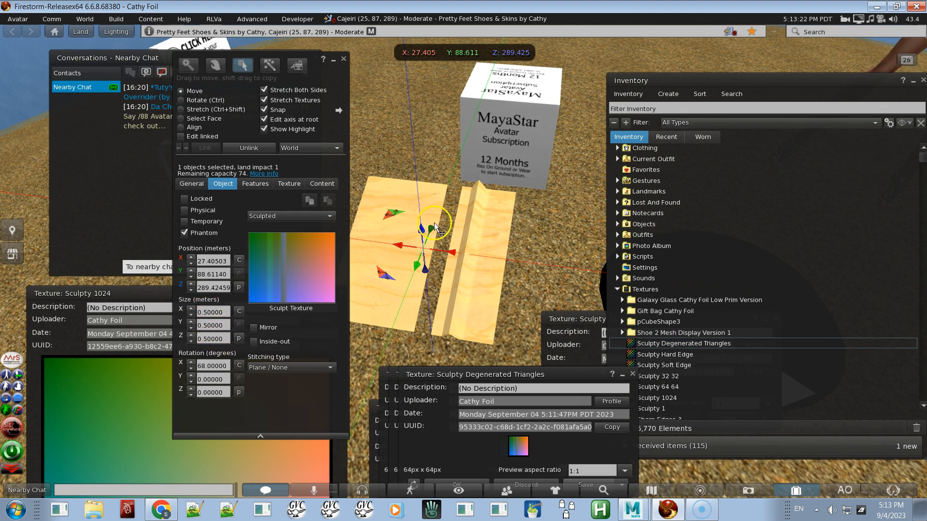
key(Escape)
mouse_move(468, 258)
alt+mouse_down()
mouse_move(470, 244)
mouse_move(464, 262)
alt+mouse_up()
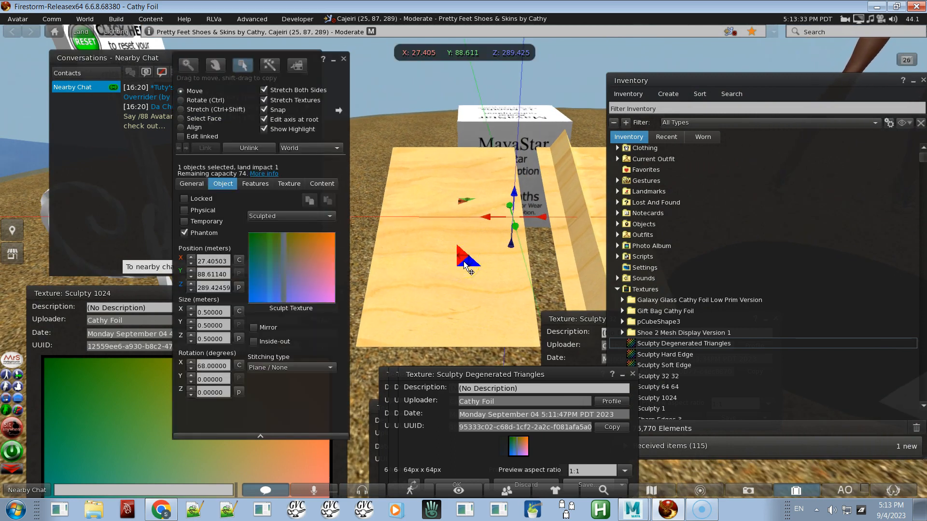
Step: Switch back to Maya and zoom and orbit around the Export_Sculpty mesh to examine the fold
key(alt+Tab)
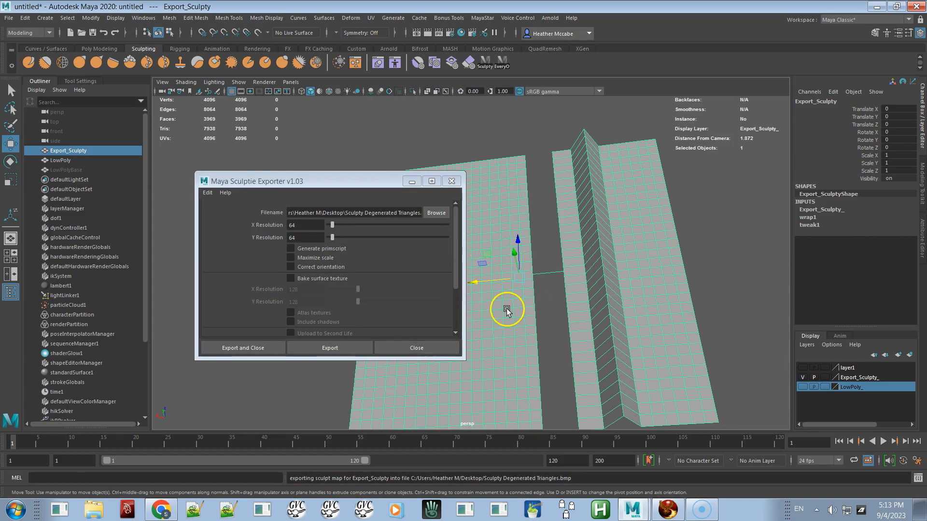
alt+drag(509, 310, 528, 328)
scroll(546, 296, up, 15)
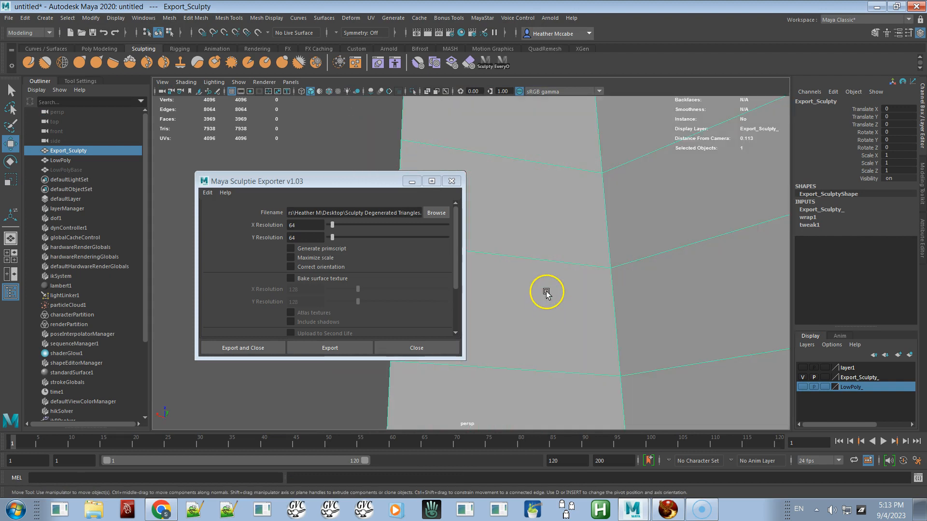
scroll(546, 292, up, 4)
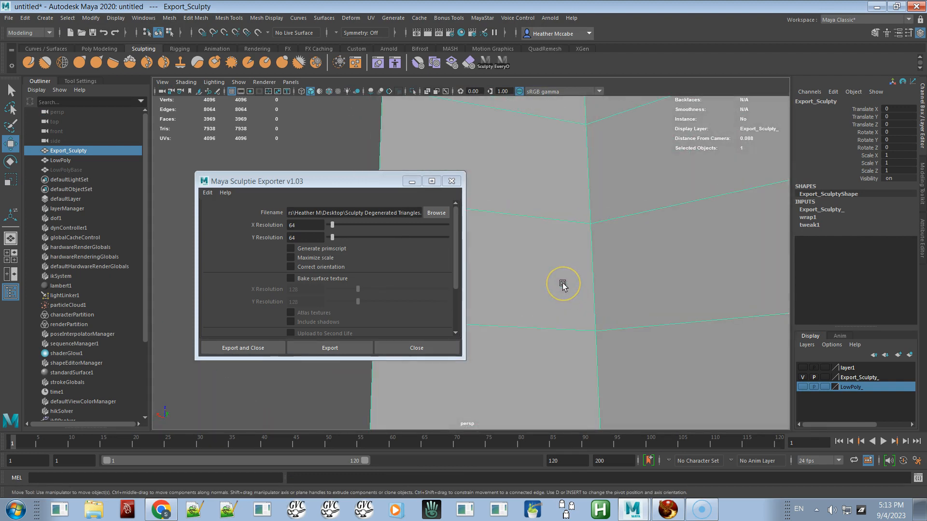
key(f)
mouse_move(545, 309)
alt+mouse_down()
mouse_move(553, 295)
mouse_move(567, 306)
mouse_move(555, 305)
alt+mouse_up()
alt+middle_drag(553, 304, 656, 284)
mouse_move(588, 275)
alt+mouse_down()
mouse_move(544, 309)
mouse_move(529, 275)
mouse_move(534, 244)
mouse_move(545, 274)
alt+mouse_up()
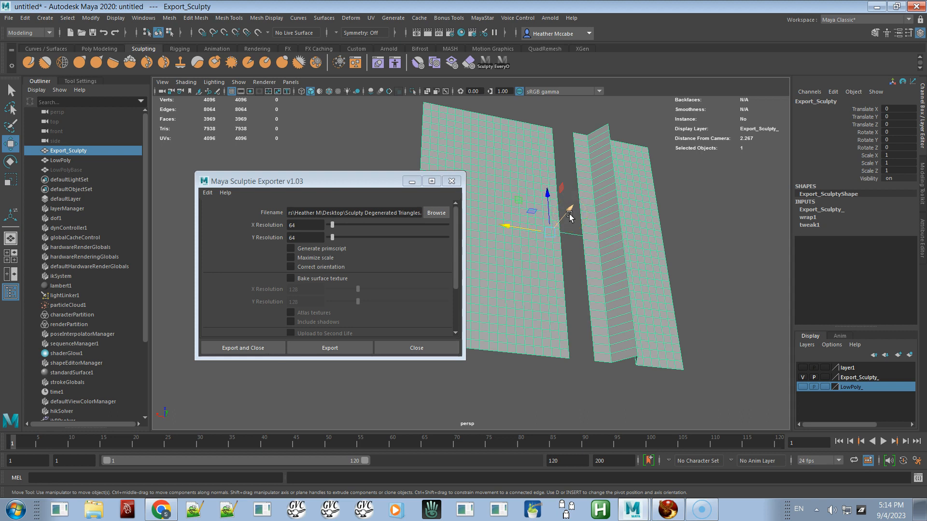
Step: Open the UV Editor for the Export_Sculpty mesh and reposition its window
click(145, 18)
mouse_move(163, 52)
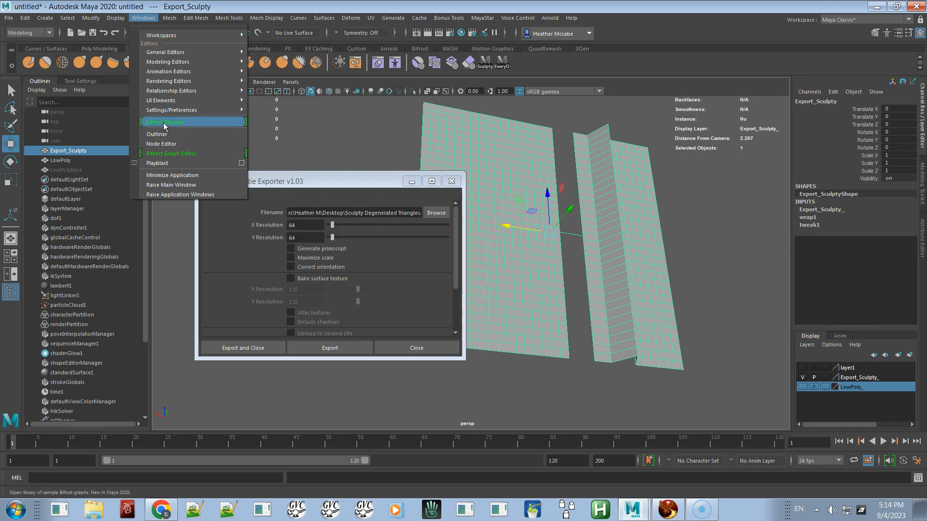
mouse_move(198, 53)
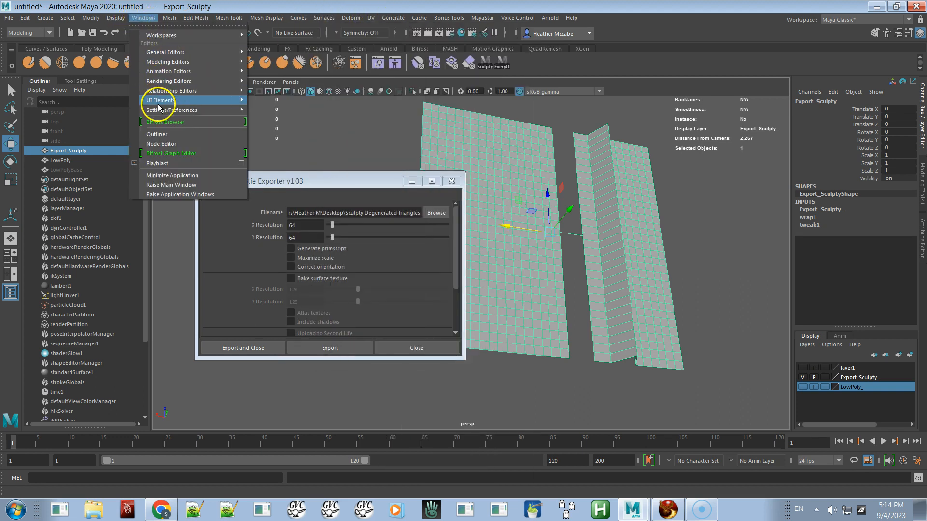
mouse_move(414, 19)
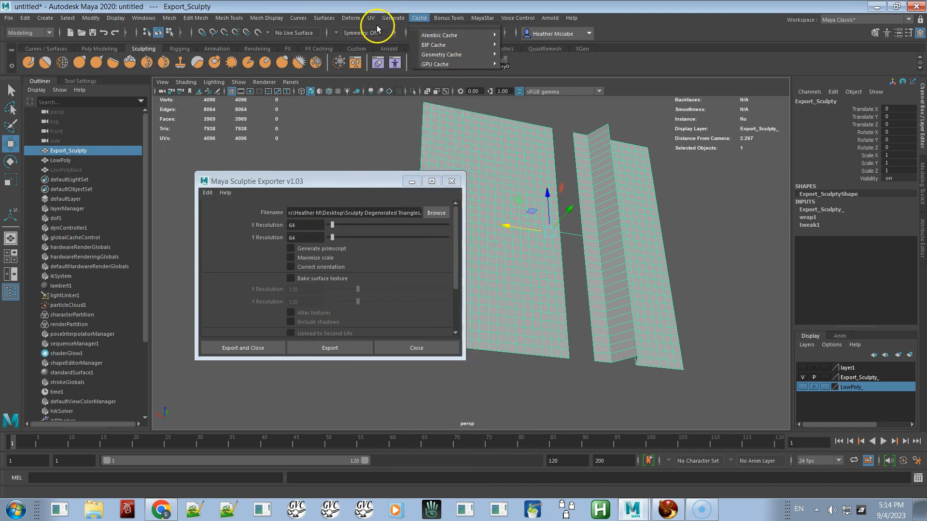
mouse_move(371, 18)
click(389, 36)
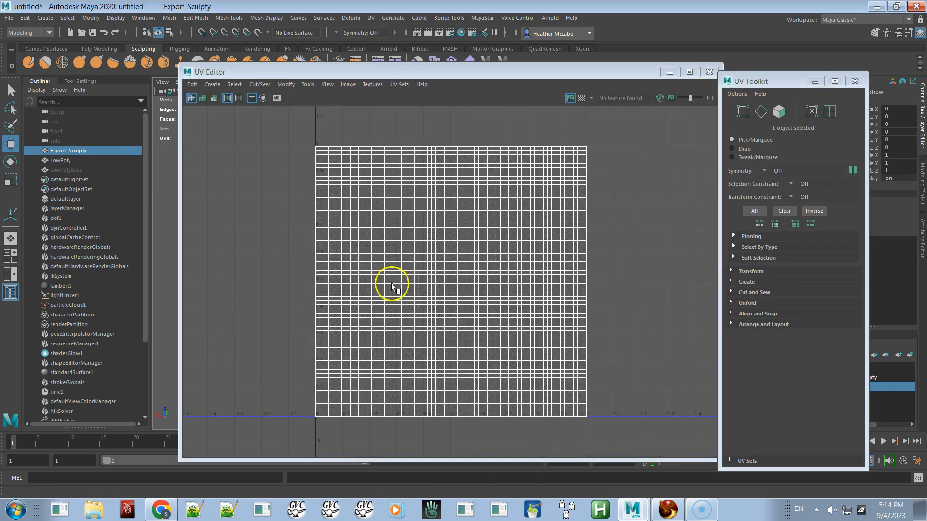
mouse_move(557, 70)
mouse_down()
mouse_move(451, 97)
mouse_move(430, 176)
mouse_move(504, 215)
mouse_up()
right_drag(501, 134, 548, 136)
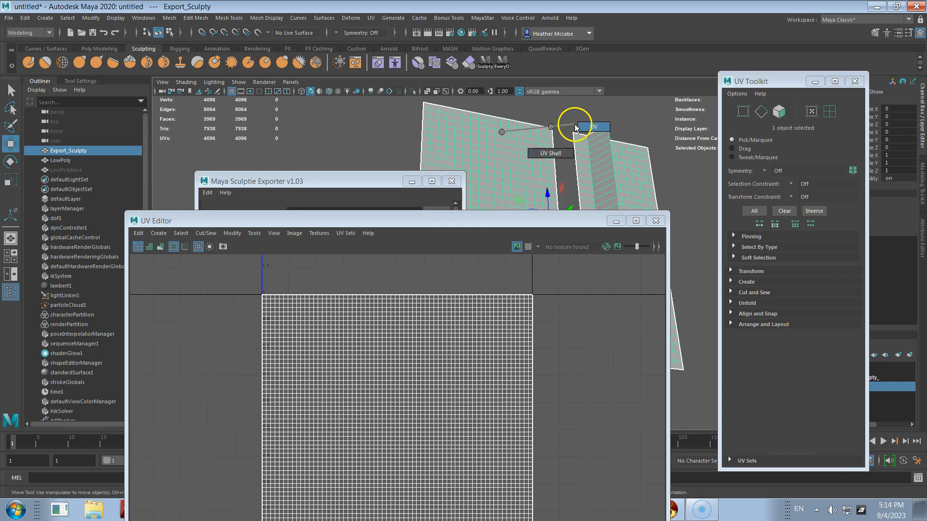
Step: Switch to UV selection and select UVs on the mesh to locate them in the UV Editor
click(584, 137)
drag(476, 104, 517, 162)
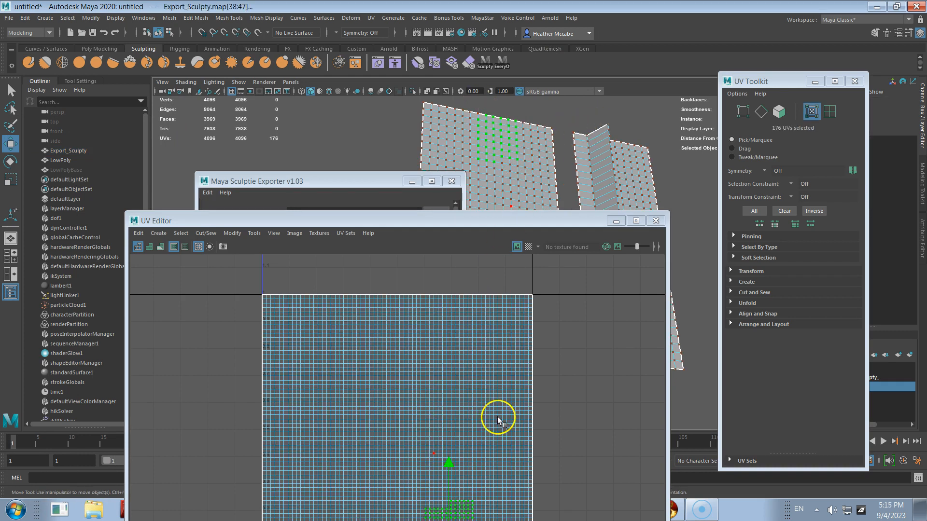
scroll(467, 424, down, 3)
alt+right_drag(382, 342, 342, 342)
mouse_move(431, 438)
alt+right_down()
mouse_move(428, 350)
mouse_move(409, 357)
alt+right_up()
alt+right_drag(543, 406, 551, 350)
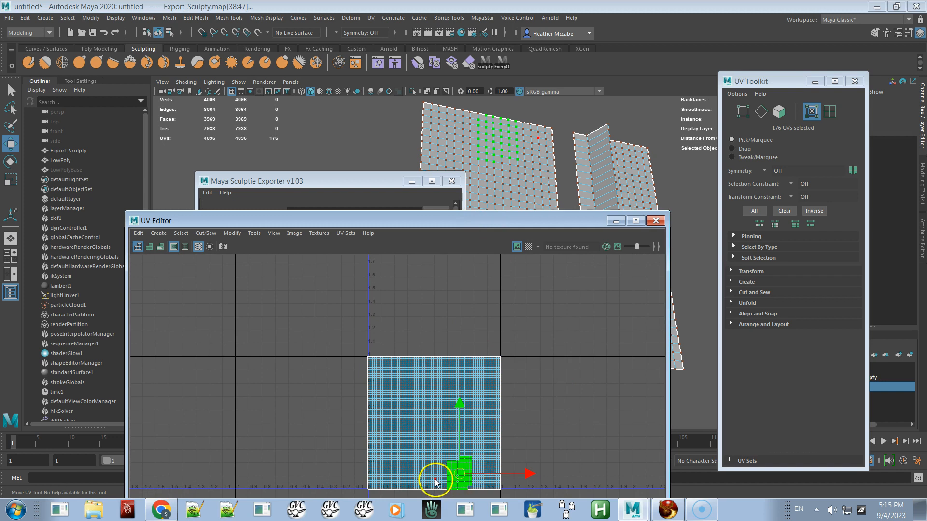
Step: Select the UVs at the fold's corner and inspect where they sit in the UV layout
drag(616, 117, 596, 132)
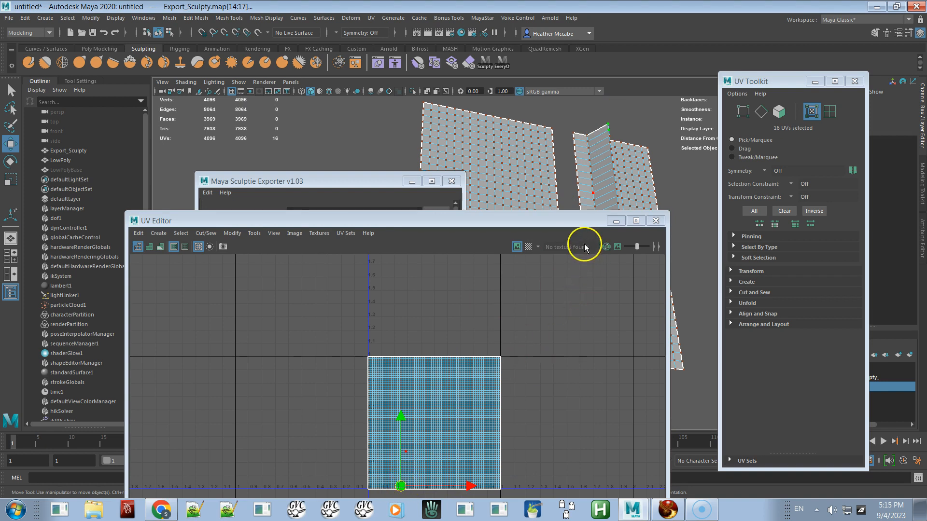
drag(654, 137, 646, 150)
alt+right_drag(440, 441, 465, 415)
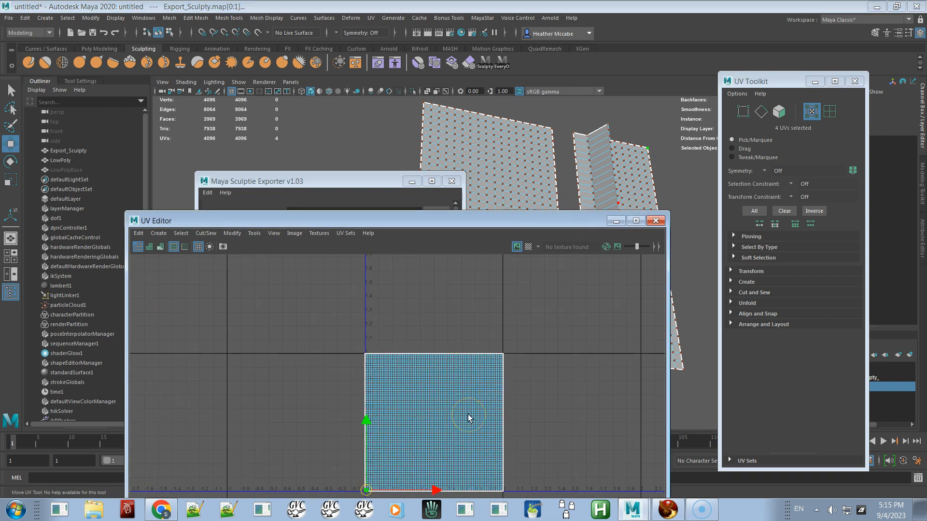
alt+middle_drag(480, 409, 472, 347)
alt+right_drag(440, 371, 557, 472)
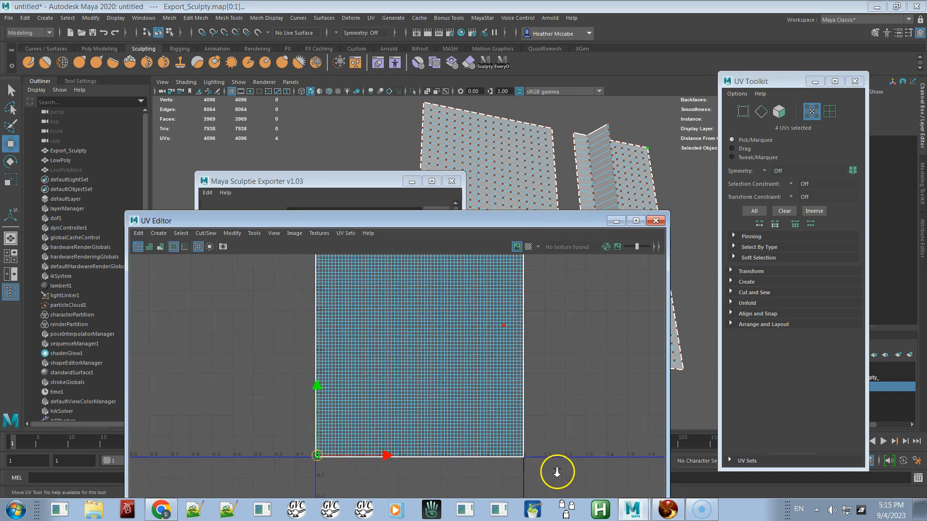
Step: Pan around the UV layout to check the fold's UVs, then close the UV Editor
alt+middle_drag(473, 404, 548, 332)
alt+right_drag(548, 331, 667, 517)
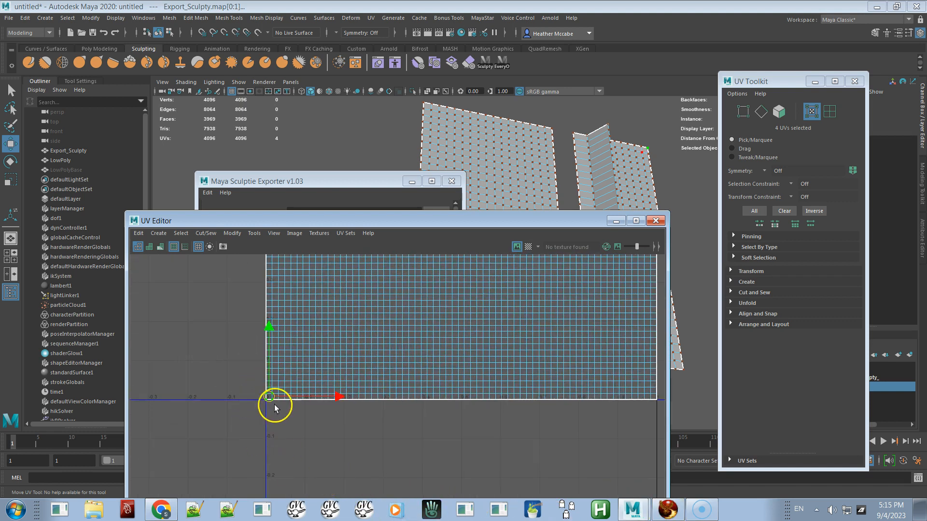
drag(285, 389, 269, 396)
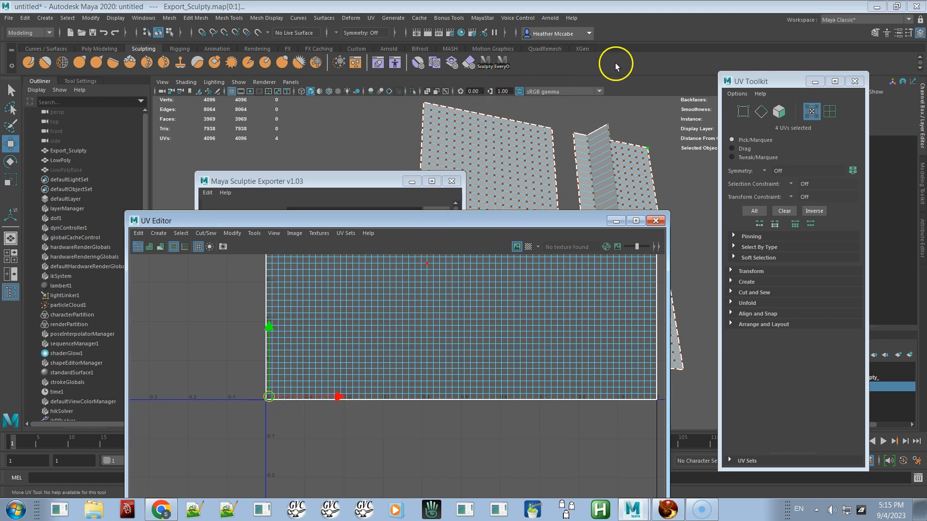
click(622, 87)
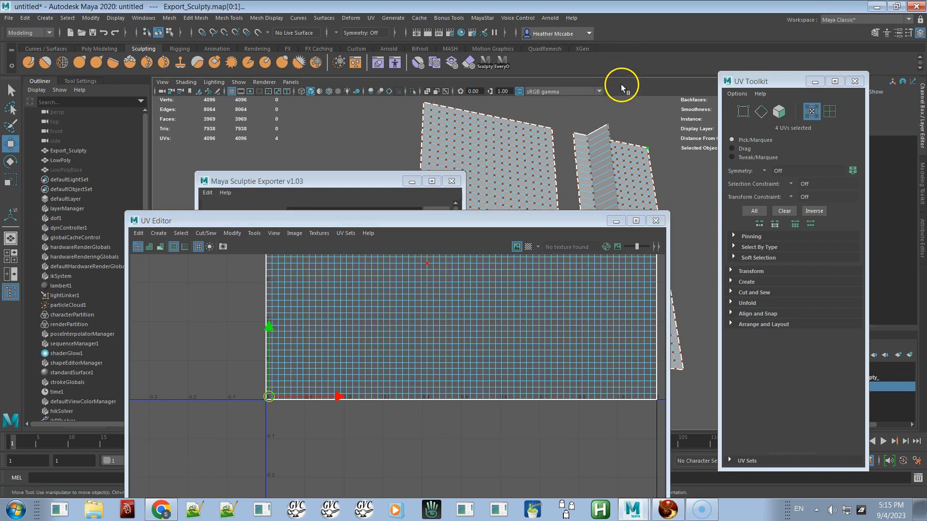
click(655, 221)
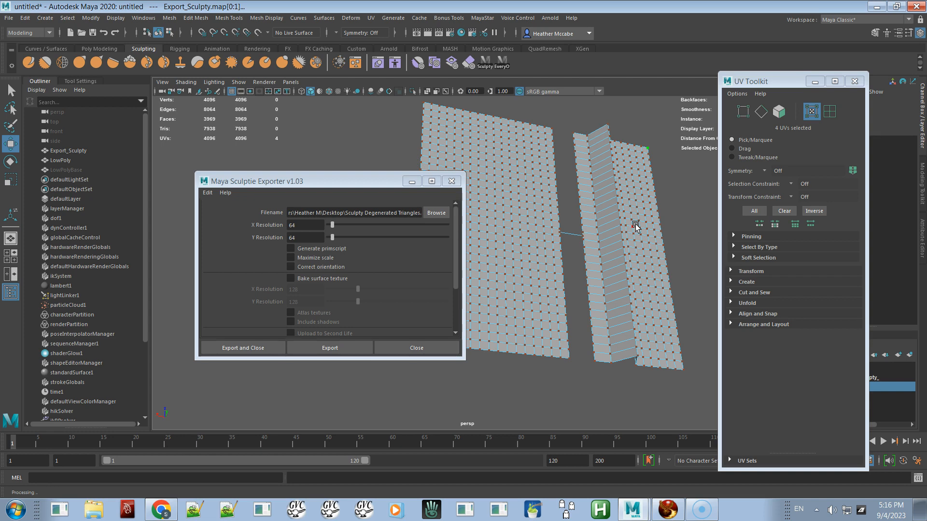
Step: Switch to Firestorm and raise the sculpted prim above the test planes
key(alt+Tab)
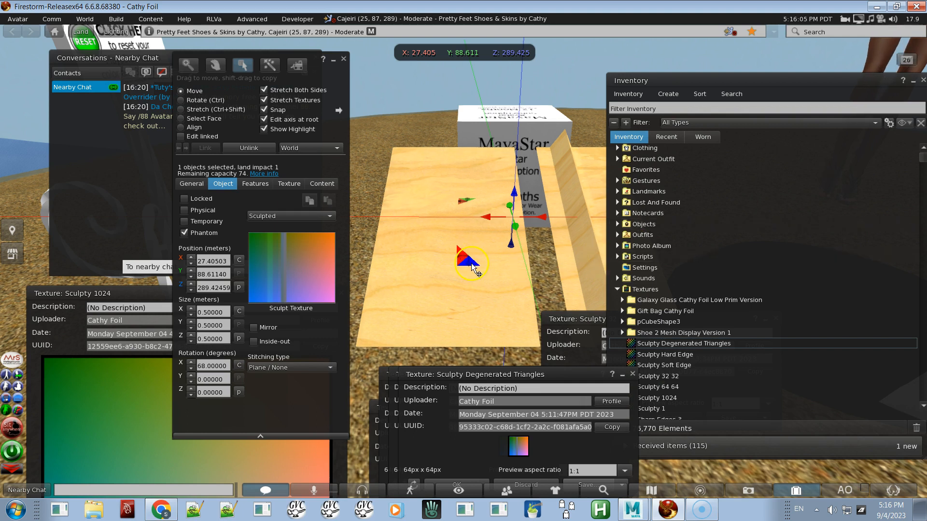
alt+drag(439, 282, 464, 262)
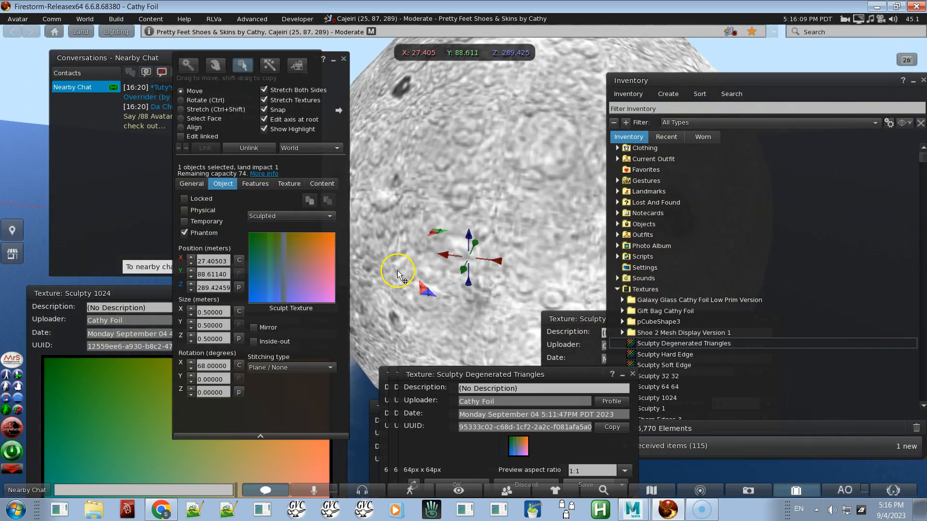
drag(471, 240, 560, 63)
key(ctrl+shift)
ctrl+shift+drag(619, 16, 633, 13)
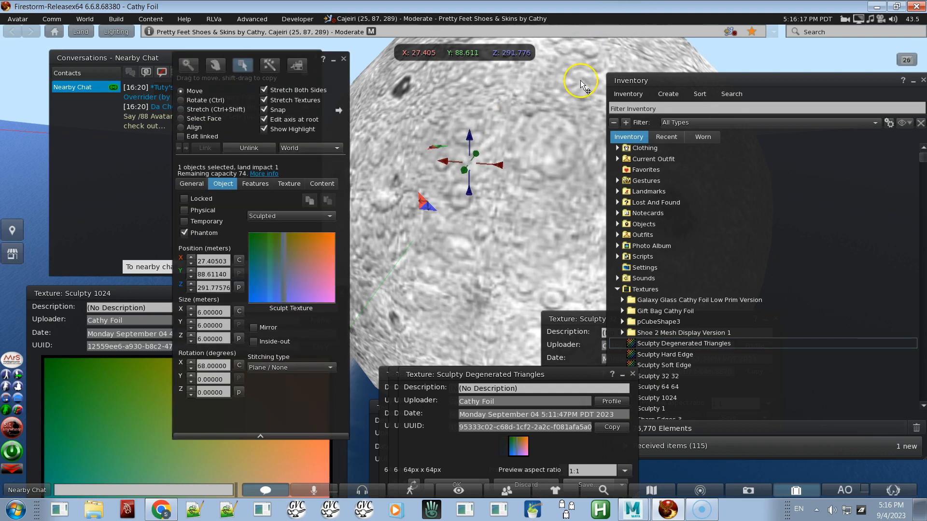
Step: Set the sculpted prim's size to 64 m on the X, Y and Z axes
click(225, 312)
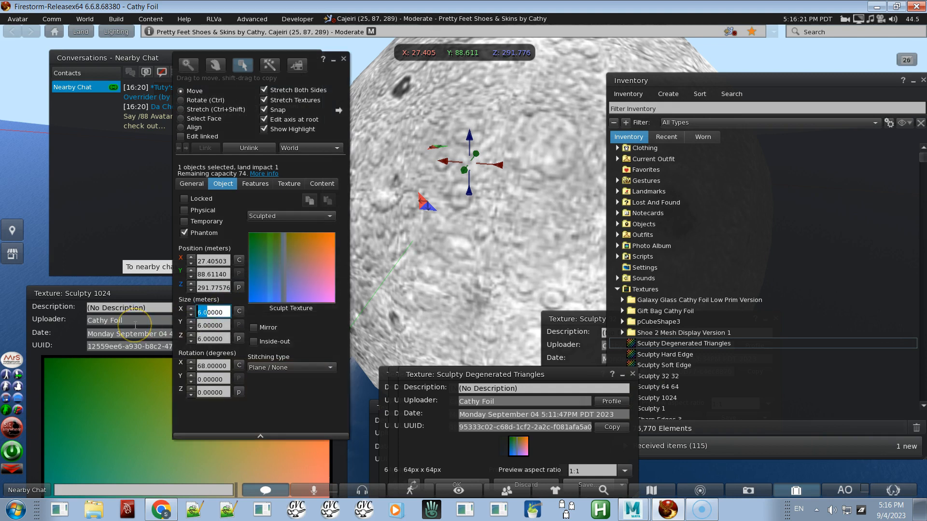
key(ctrl+a)
key(Tab)
text(64)
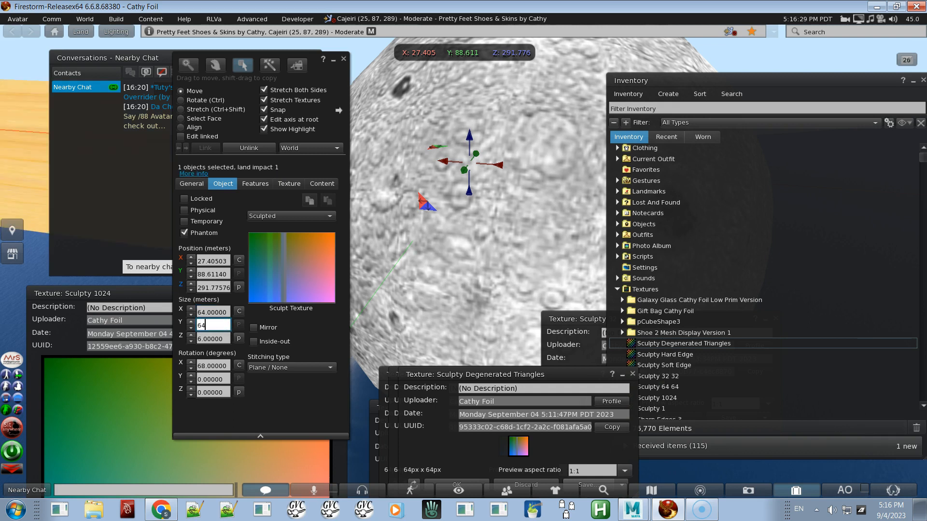
key(Tab)
text(64)
key(Tab)
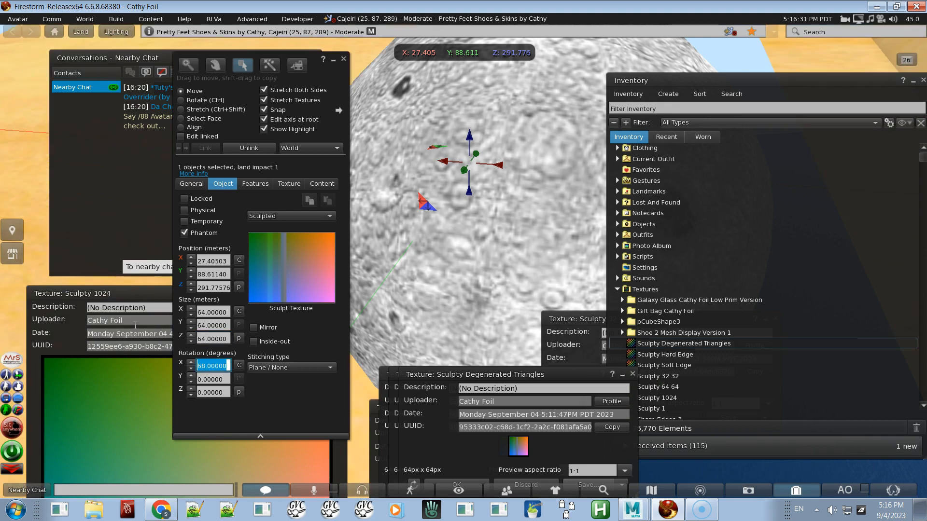
Step: Zoom and orbit the camera around the enlarged sculpted prim to examine its surface
alt+drag(439, 201, 463, 262)
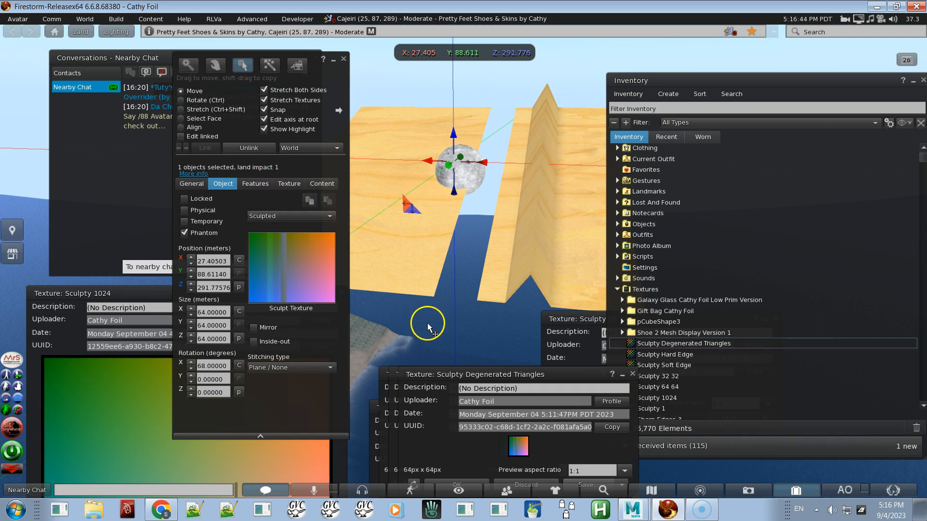
click(431, 252)
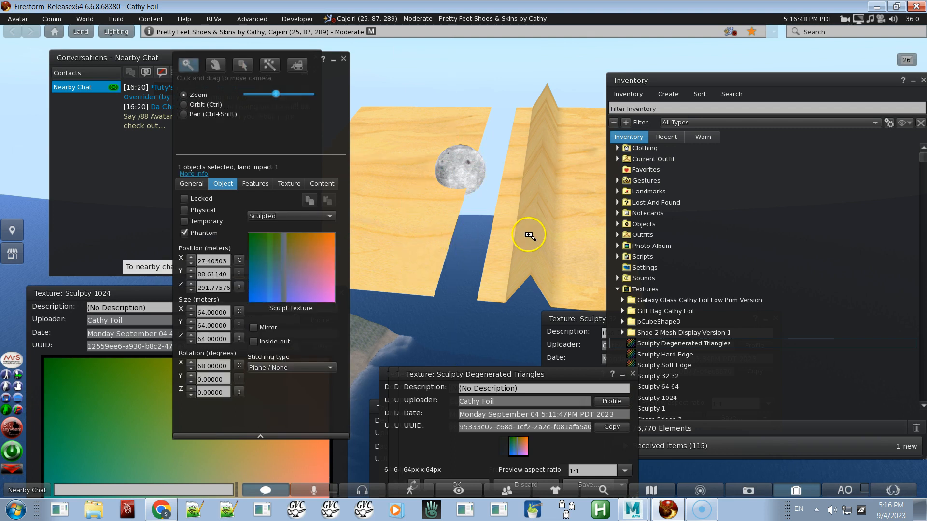
key(Escape)
ctrl+alt+drag(461, 261, 464, 262)
key(ctrl+b)
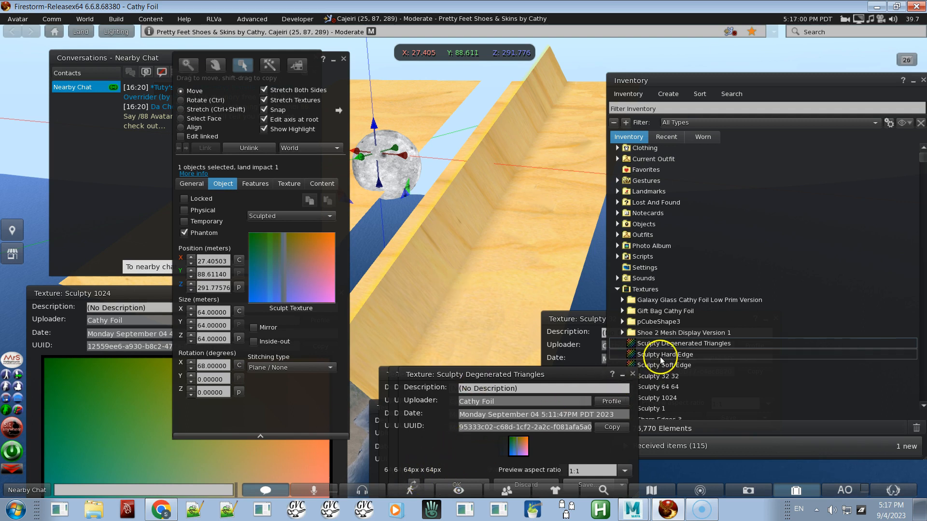
Step: Open the Sculpty 1024 texture preview and rearrange the texture preview windows
double_click(679, 397)
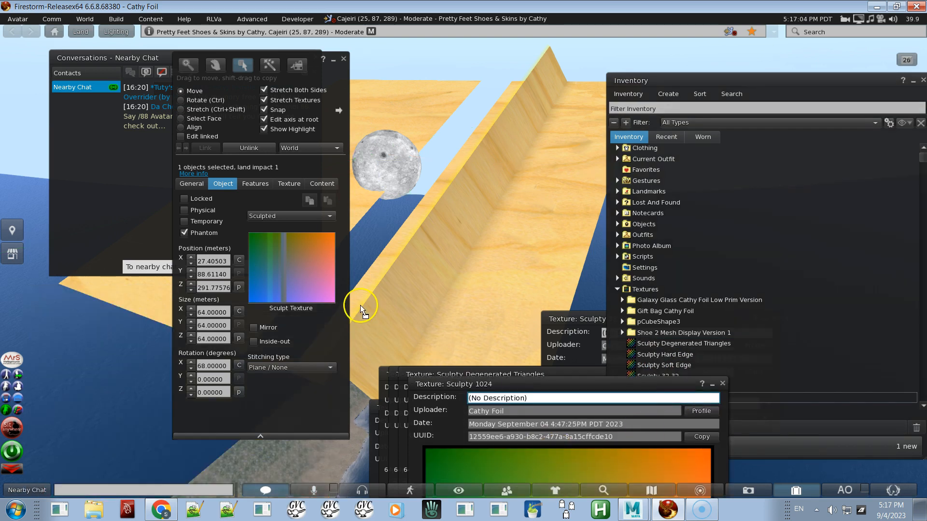
drag(310, 271, 311, 272)
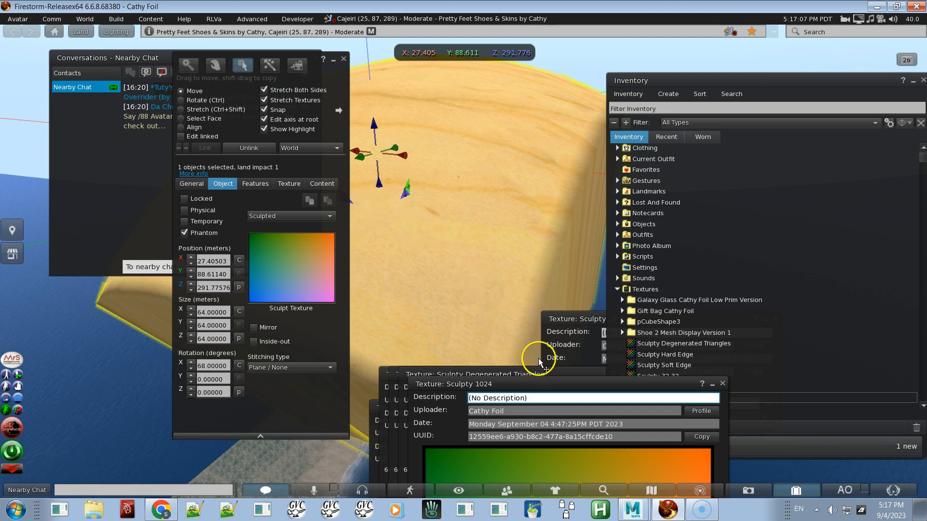
mouse_move(549, 381)
mouse_down()
mouse_move(761, 301)
mouse_move(729, 408)
mouse_move(739, 436)
mouse_move(743, 425)
mouse_up()
drag(519, 448, 296, 301)
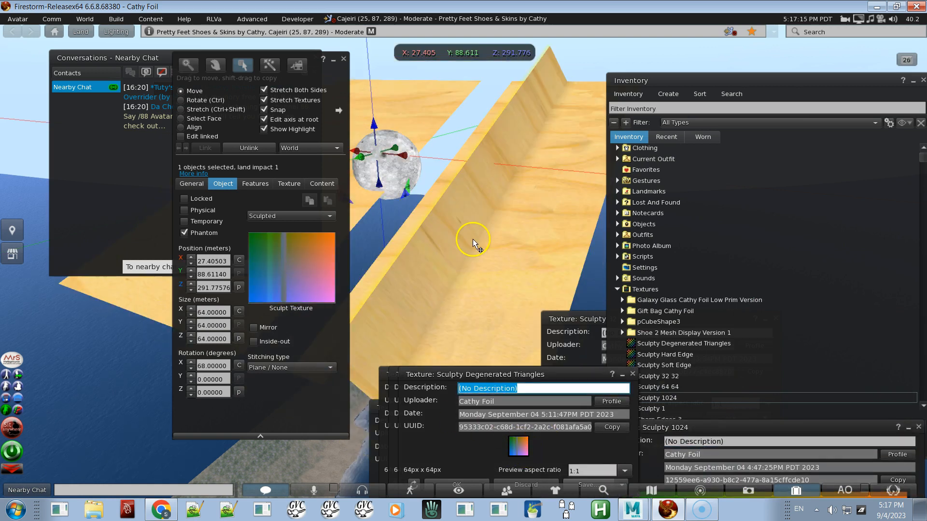
key(Escape)
alt+drag(467, 261, 464, 261)
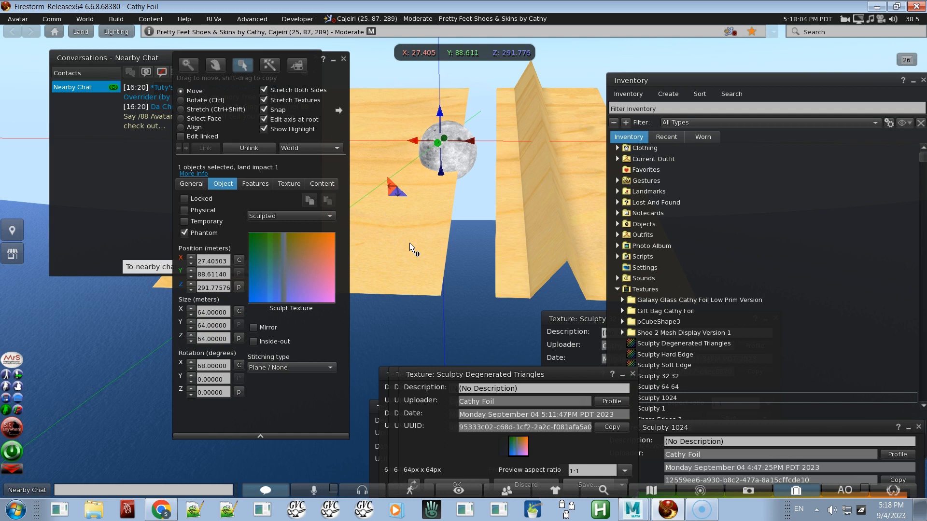
Step: Try resizing the prim with the Stretch handles and undo the stretch
key(ctrl)
key(ctrl)
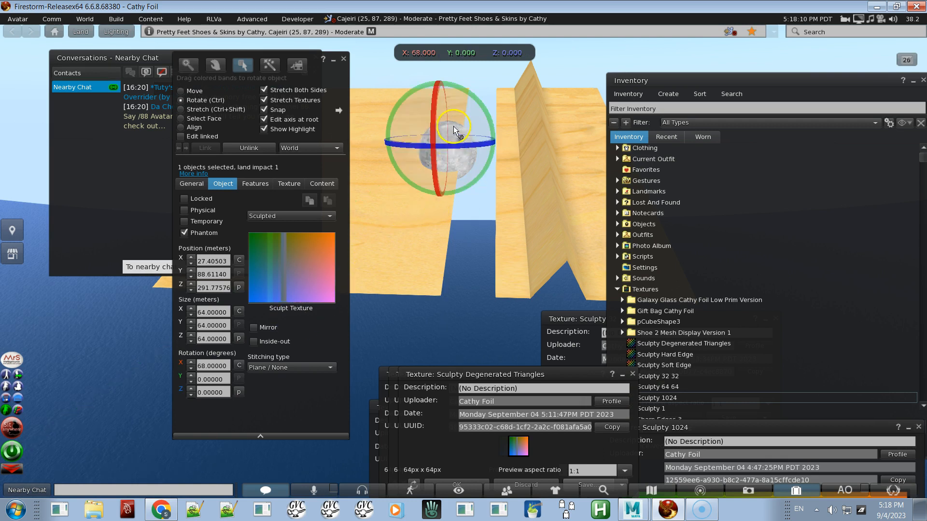
key(ctrl+shift)
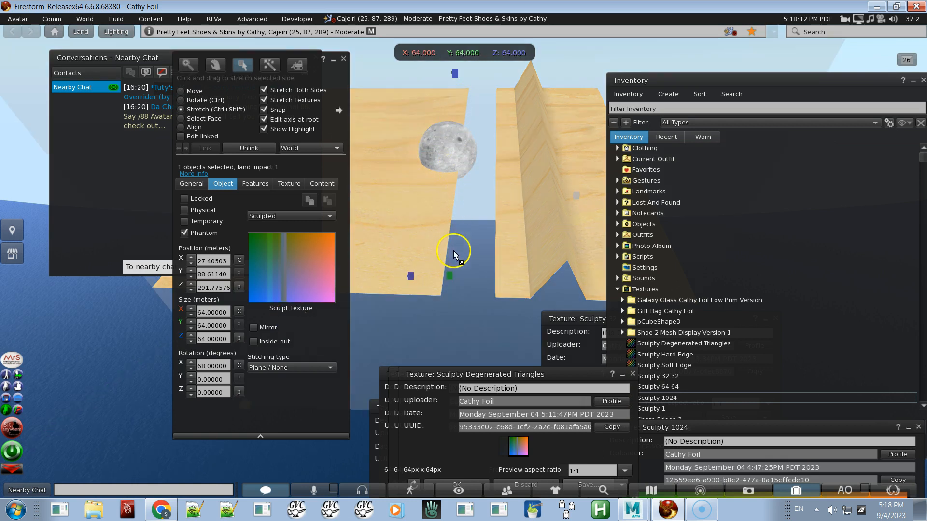
key(Escape)
alt+drag(444, 226, 464, 262)
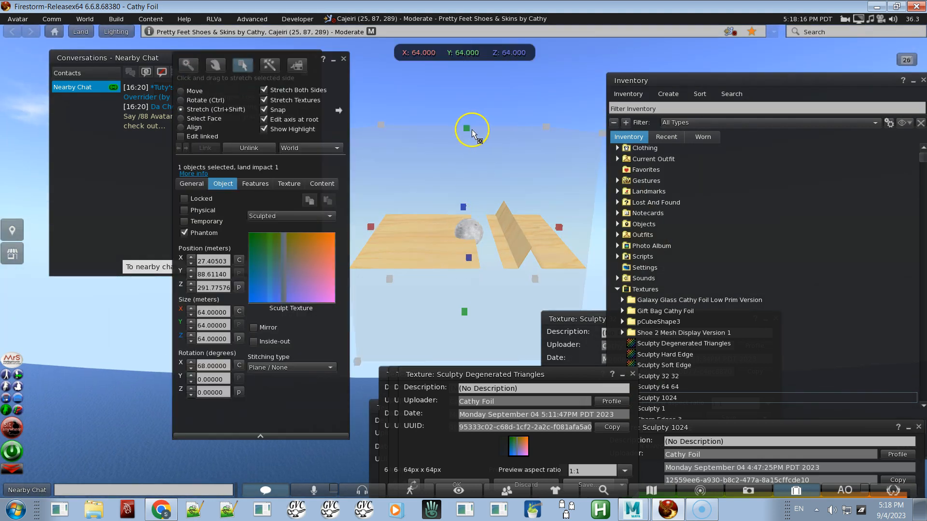
drag(472, 124, 485, 198)
alt+drag(518, 239, 465, 266)
key(ctrl+z)
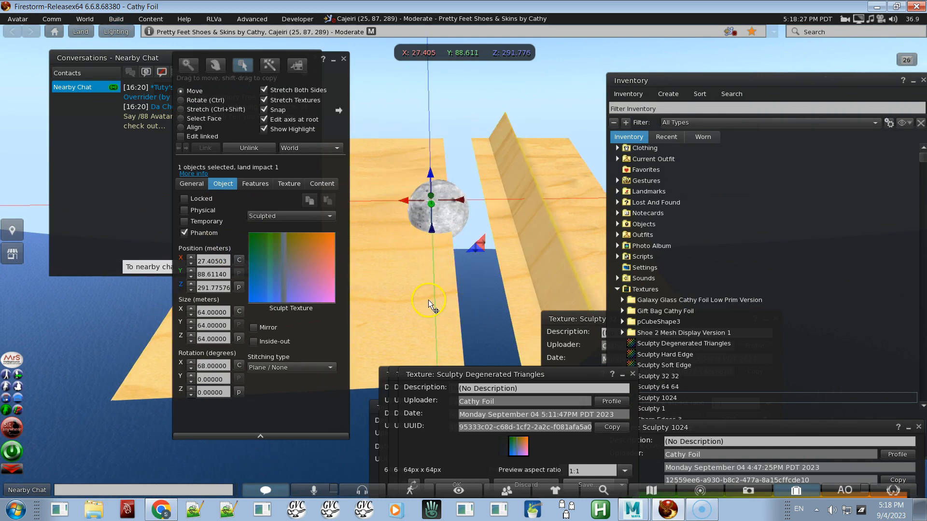
Step: Set the sculpted prim's size to 5 m on the X, Y and Z axes
click(227, 312)
text(5)
key(Tab)
text(5)
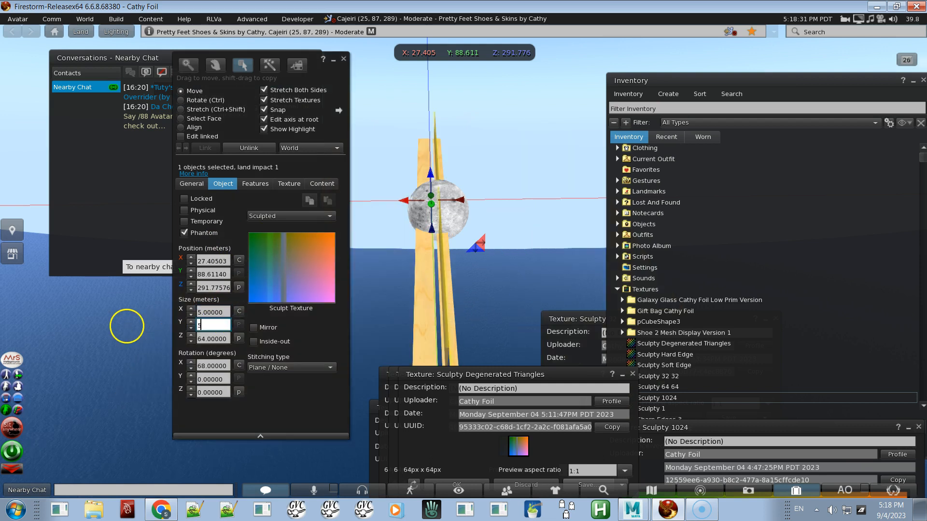
key(Tab)
text(5)
key(Tab)
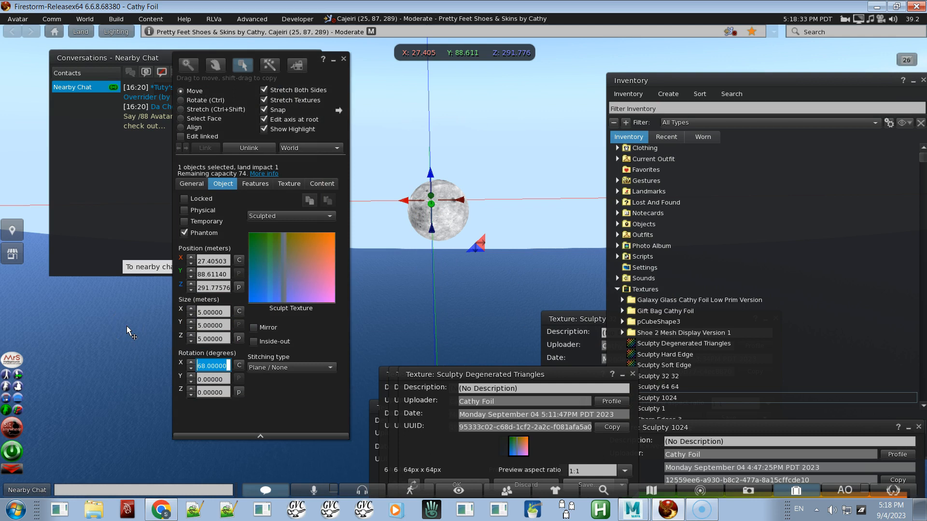
Step: Set the sculpted prim's size to 0.5 m on all three axes and exit editing
click(229, 312)
key(BackSpace)
text(.5)
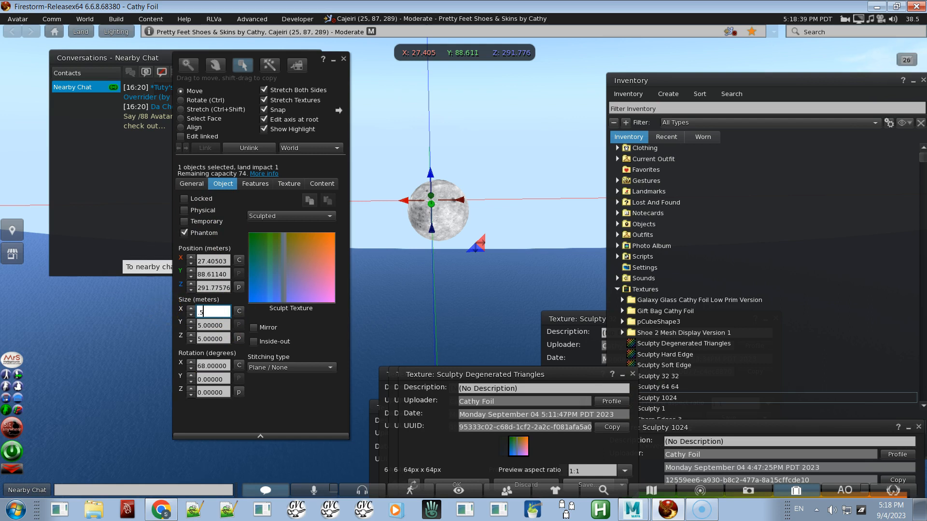
key(Tab)
text(.5)
key(Tab)
text(.5)
key(Tab)
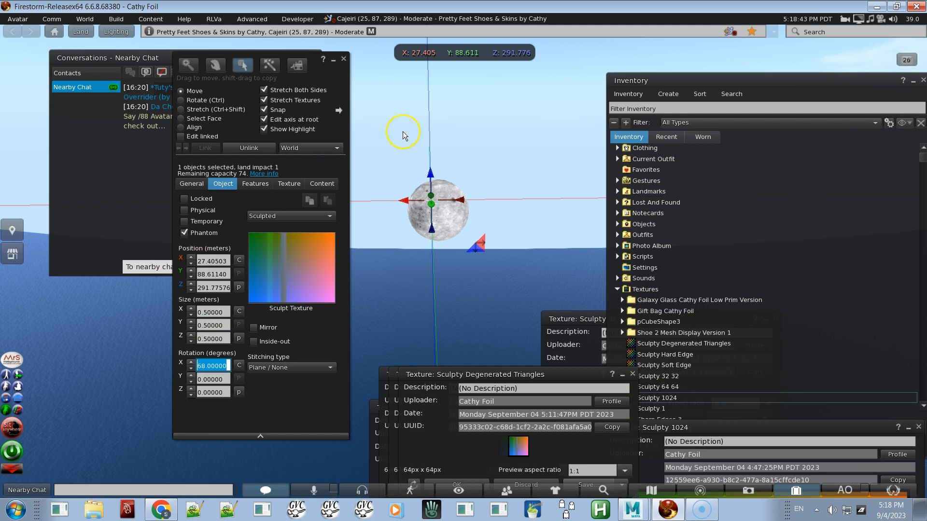
key(Escape)
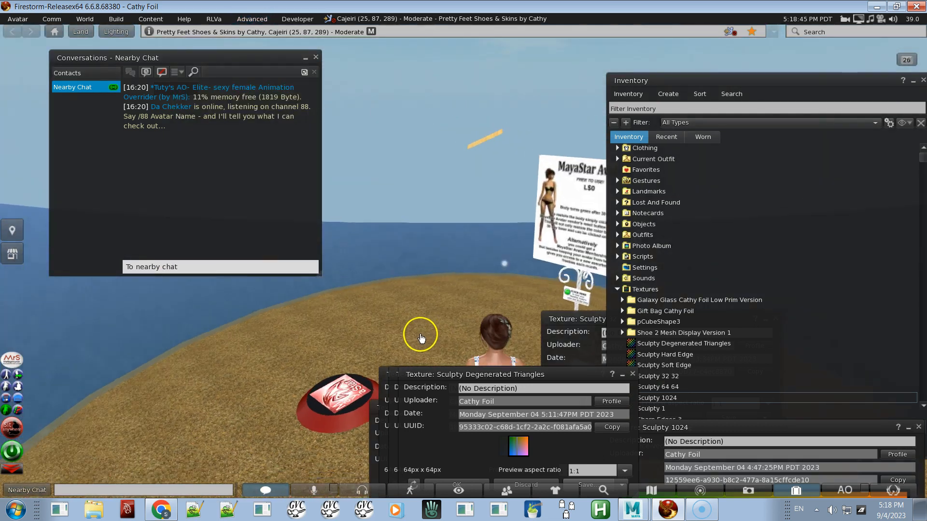
alt+click(508, 174)
mouse_move(464, 261)
alt+mouse_down()
mouse_move(477, 256)
mouse_move(464, 262)
alt+mouse_up()
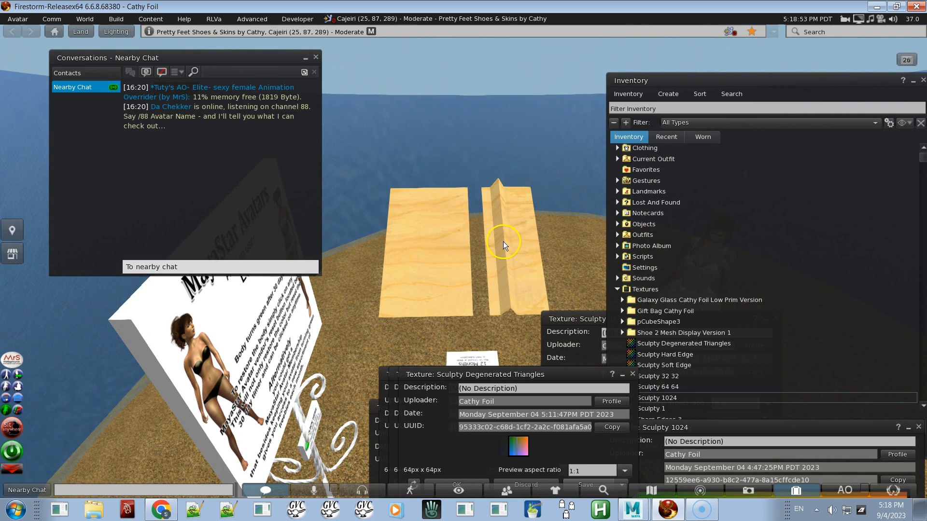
right_click(427, 260)
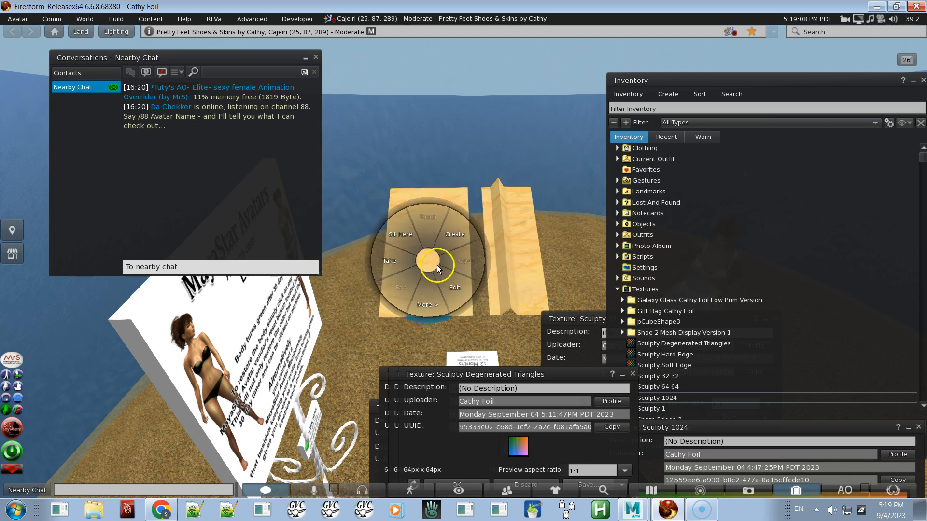
click(453, 287)
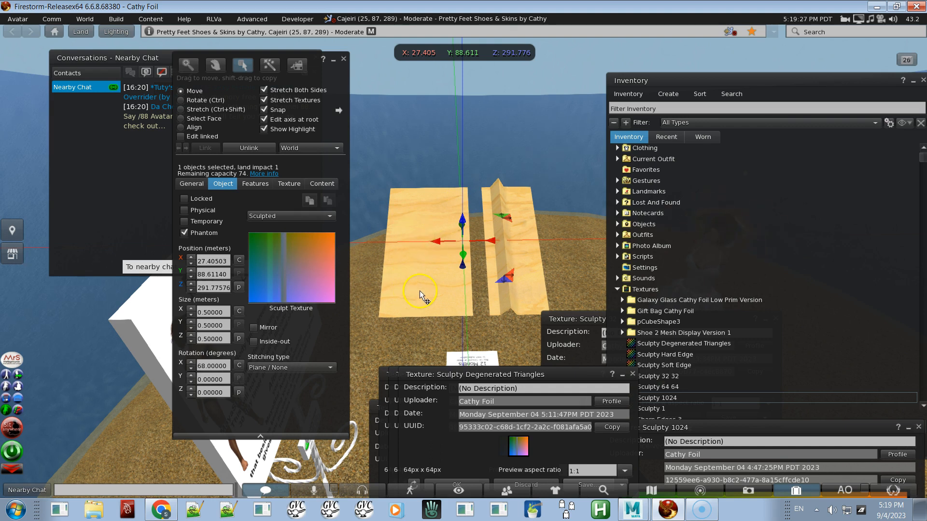
click(344, 58)
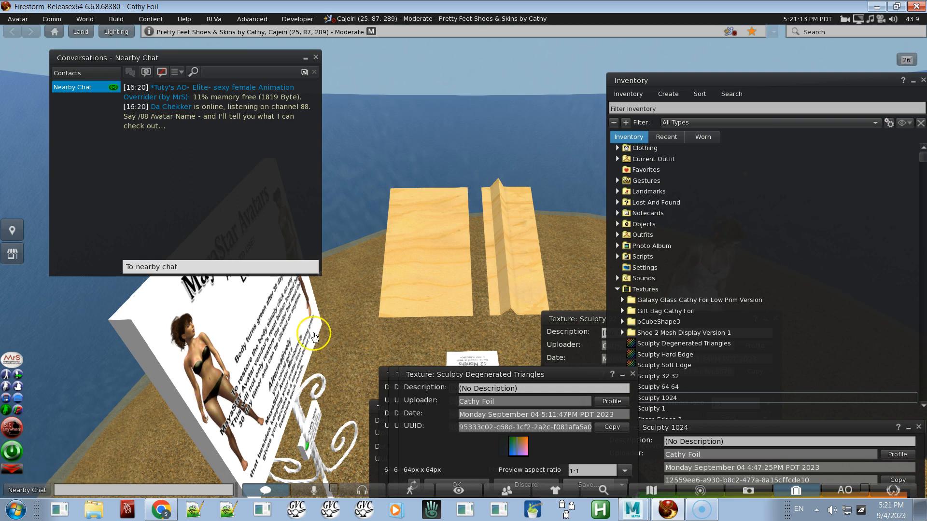
Step: Reopen the sculpted prim for editing and review its Content and Object settings and sculpt texture
right_click(430, 254)
click(453, 280)
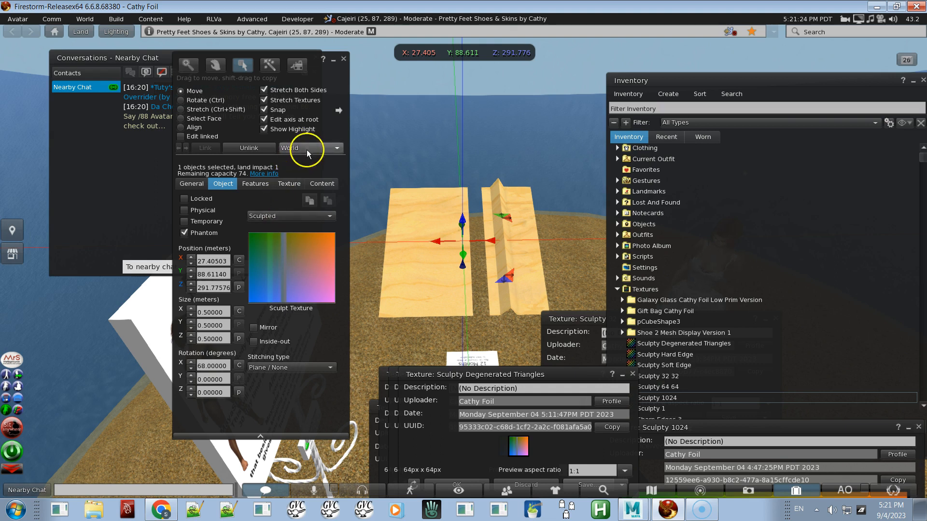
click(324, 184)
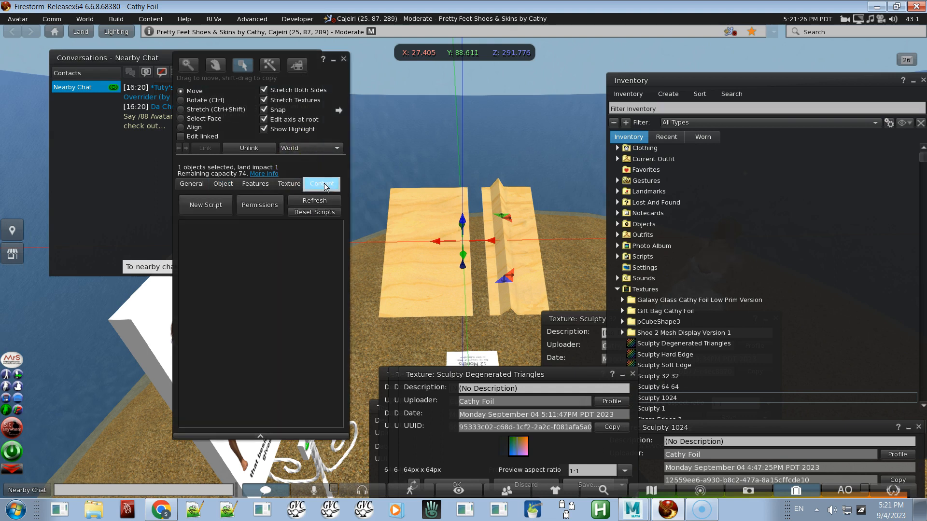
click(225, 185)
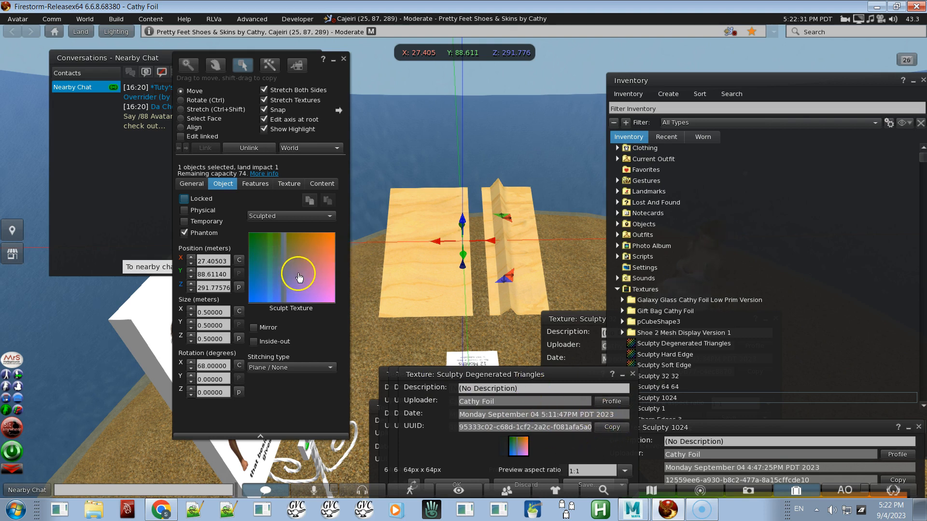
click(265, 257)
click(293, 263)
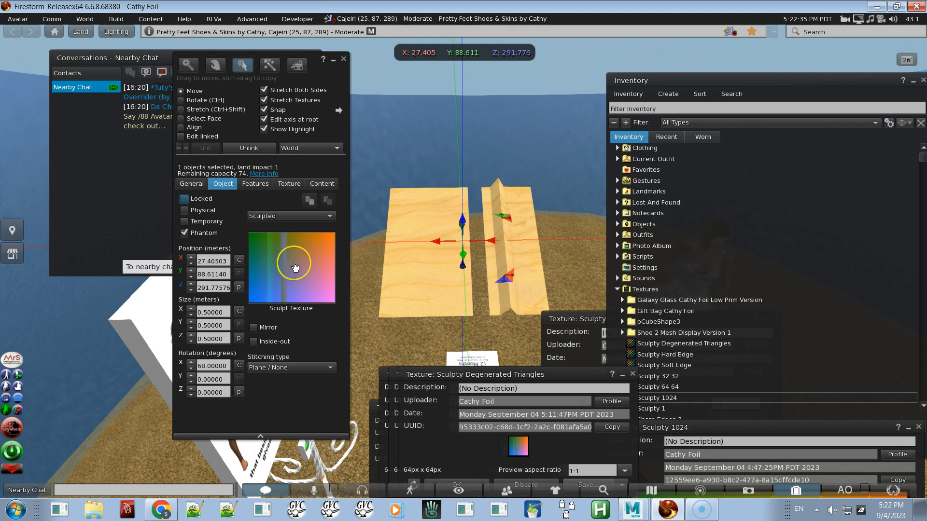
click(410, 269)
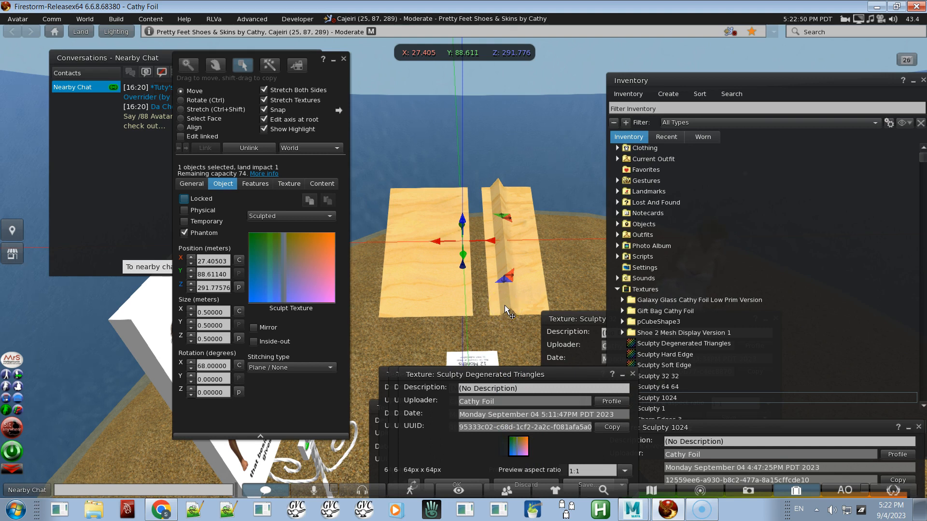
Step: Inspect the sculpted prim's texture description, sculpt texture and Texture tab settings
click(518, 449)
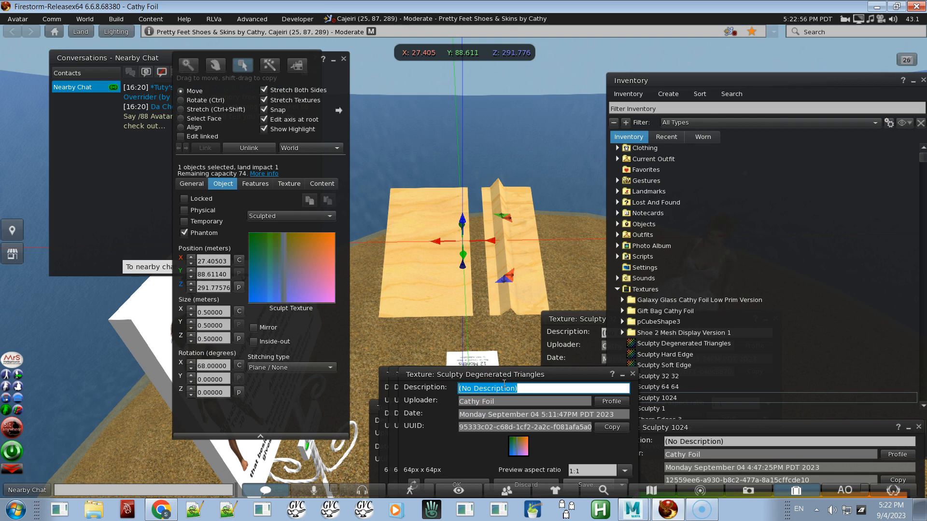
click(309, 205)
click(301, 254)
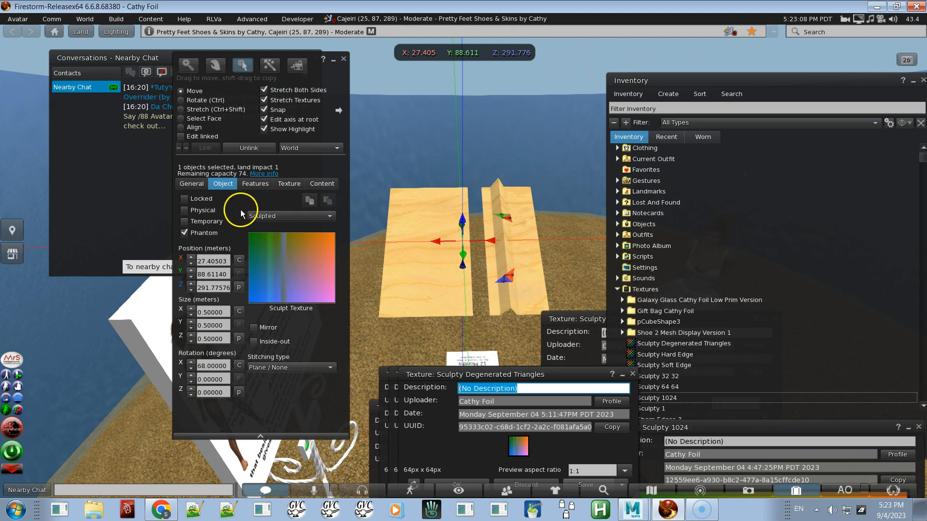
click(289, 183)
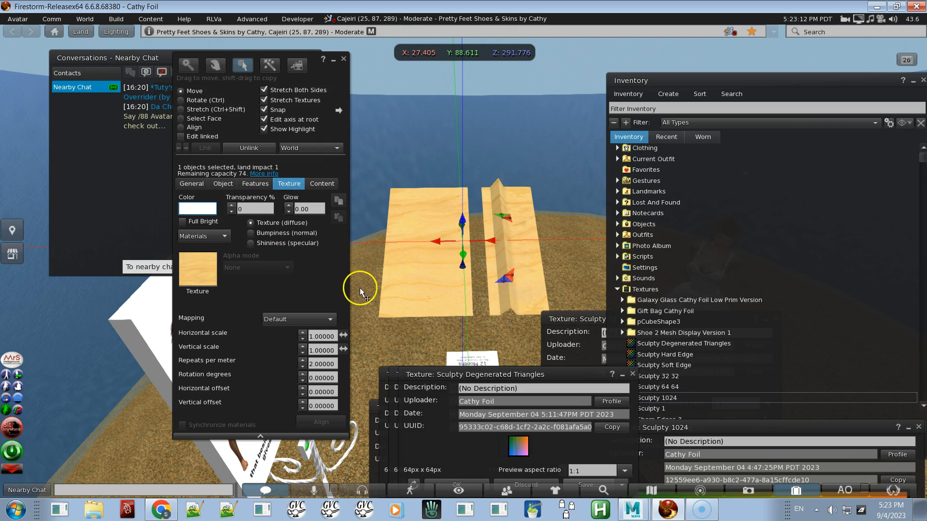
Step: Exit editing and rez a new cube prim on the ground beside the sculpted samples
key(Escape)
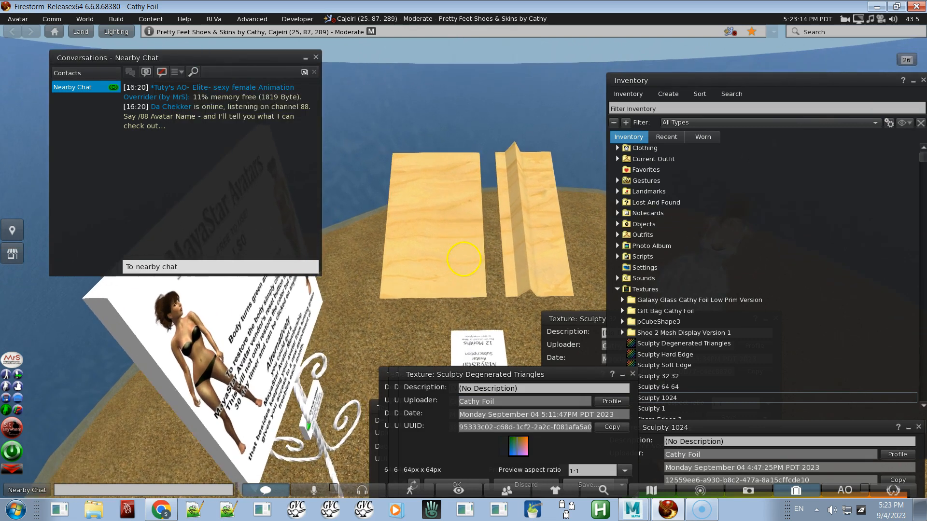
key(Escape)
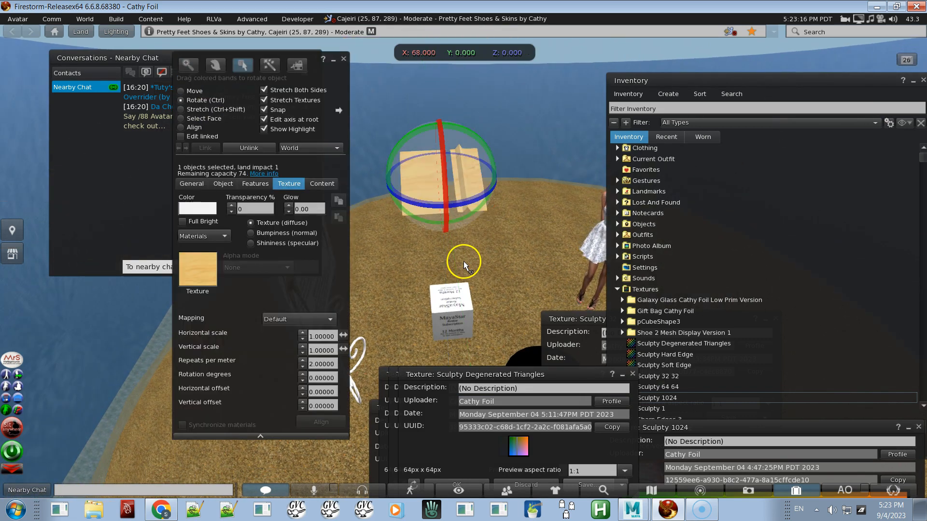
key(ctrl+b)
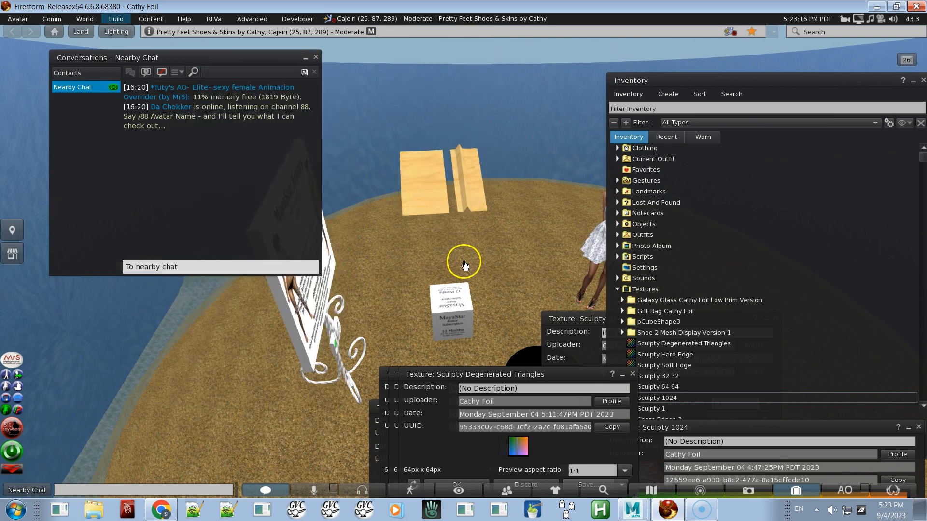
key(ctrl+b)
click(483, 349)
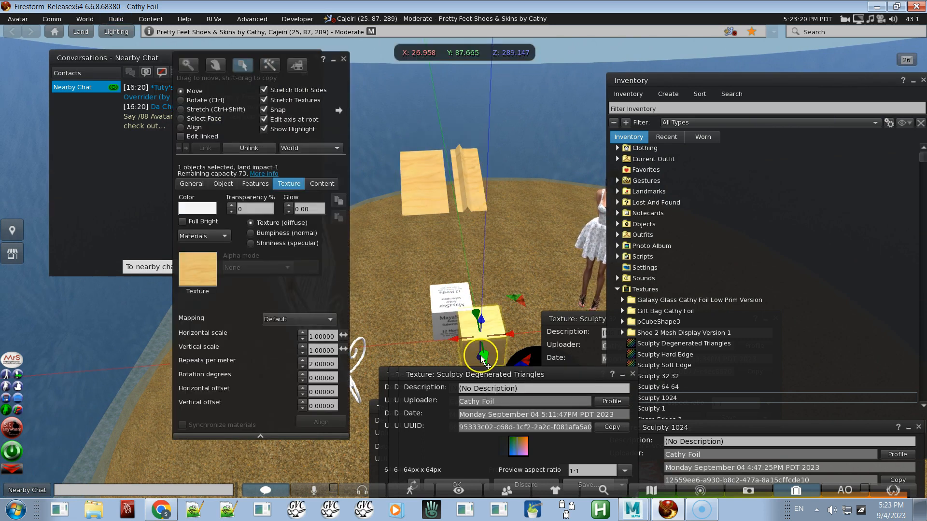
Step: Apply the Sculpty Degenerated Triangles texture onto the new cube
click(475, 430)
mouse_move(475, 430)
mouse_down()
mouse_move(480, 323)
mouse_move(463, 260)
mouse_up()
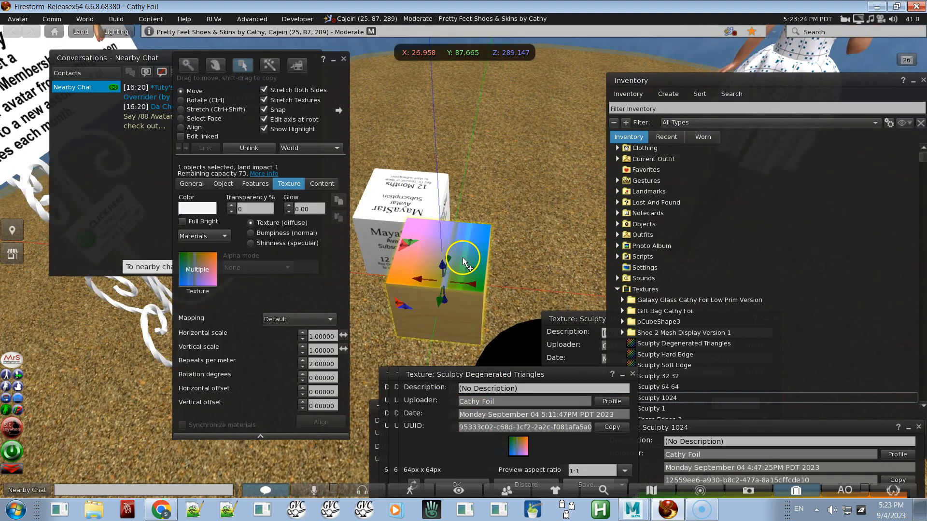
Step: Select the cube's top face and set its transparency to 100, then back to 0
click(209, 119)
click(433, 263)
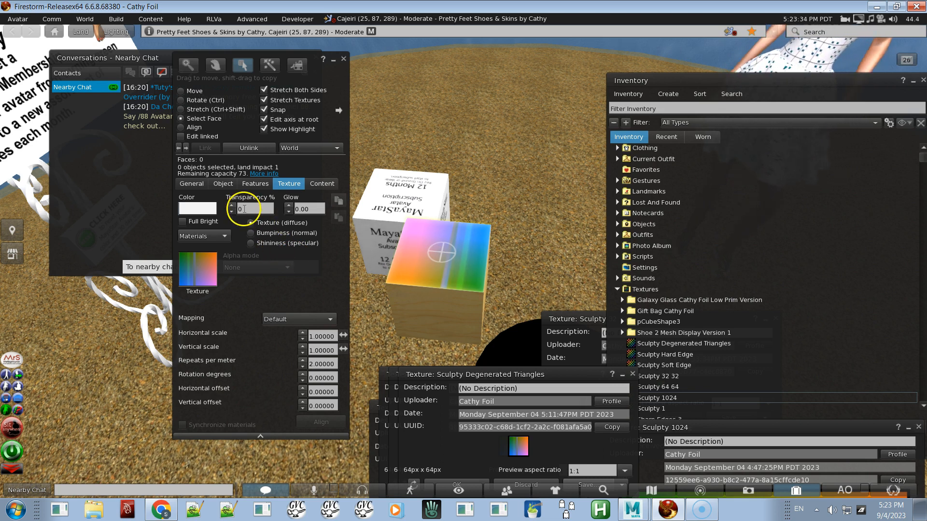
click(244, 208)
text(100)
key(Return)
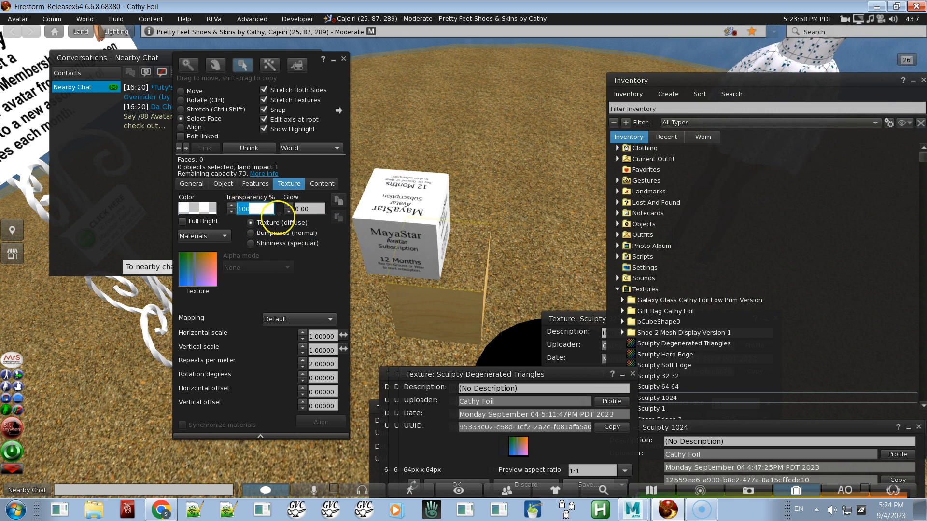
text(0)
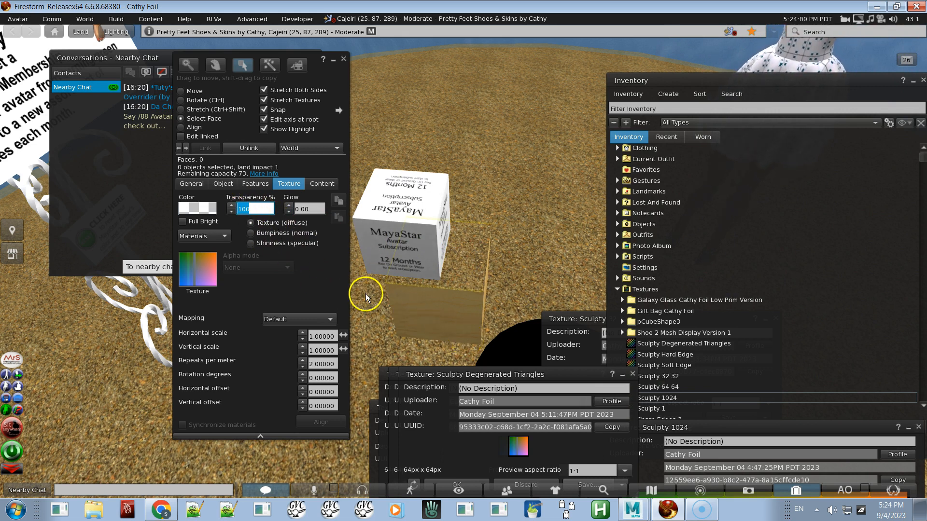
key(Return)
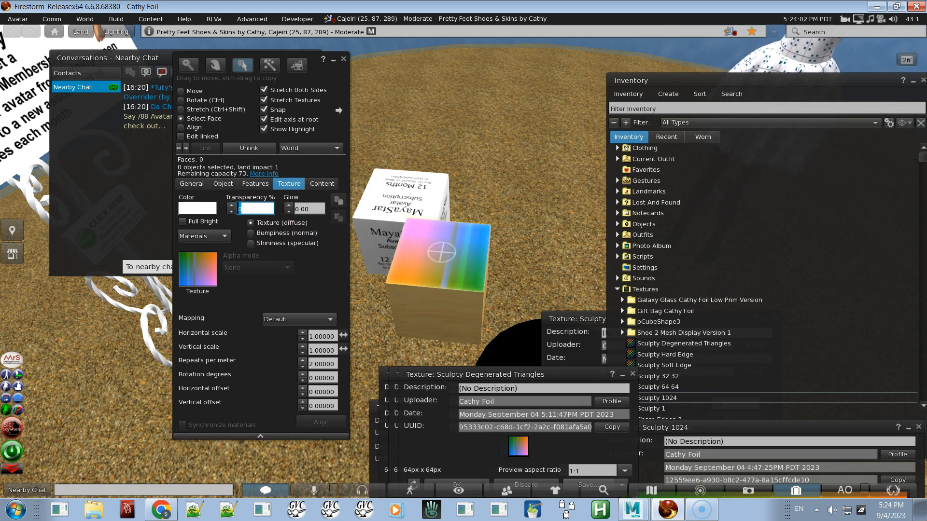
Step: Orbit to the sculpted plane prim, select it and open its contents
key(alt)
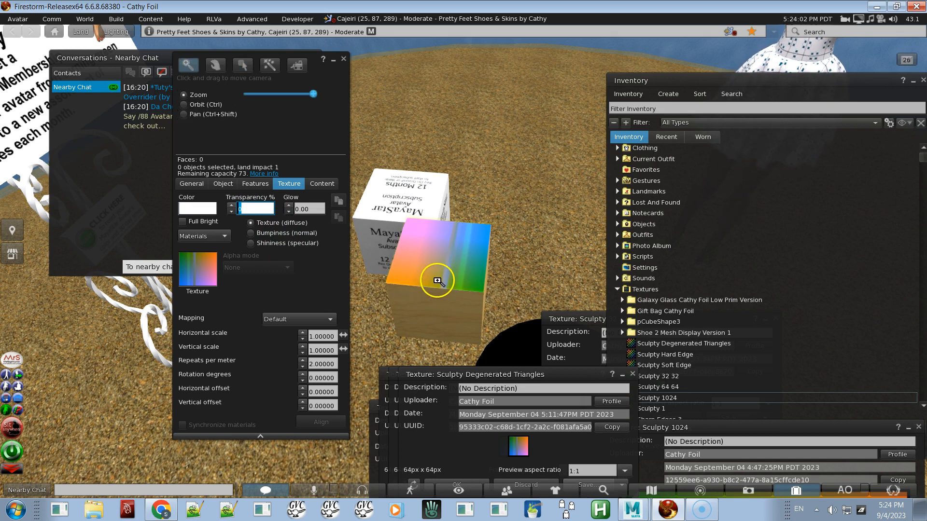
alt+drag(438, 281, 464, 261)
click(460, 212)
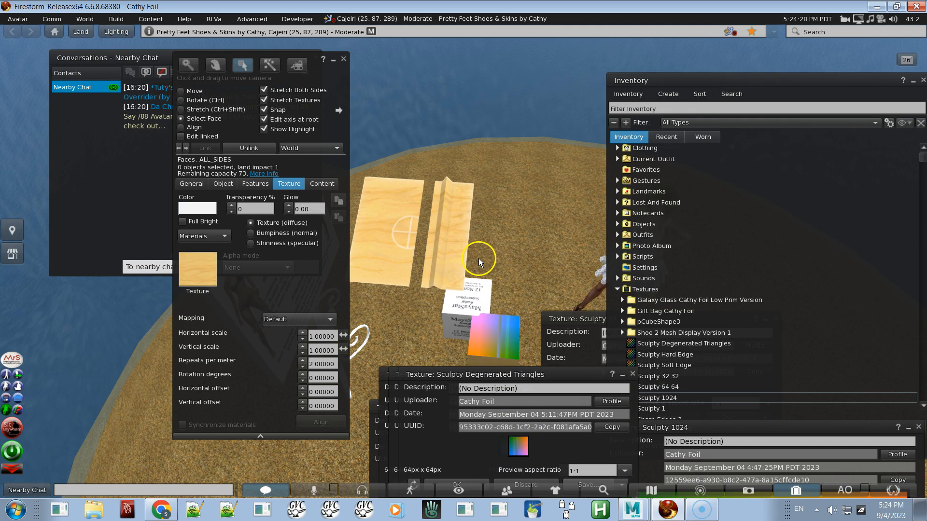
click(318, 186)
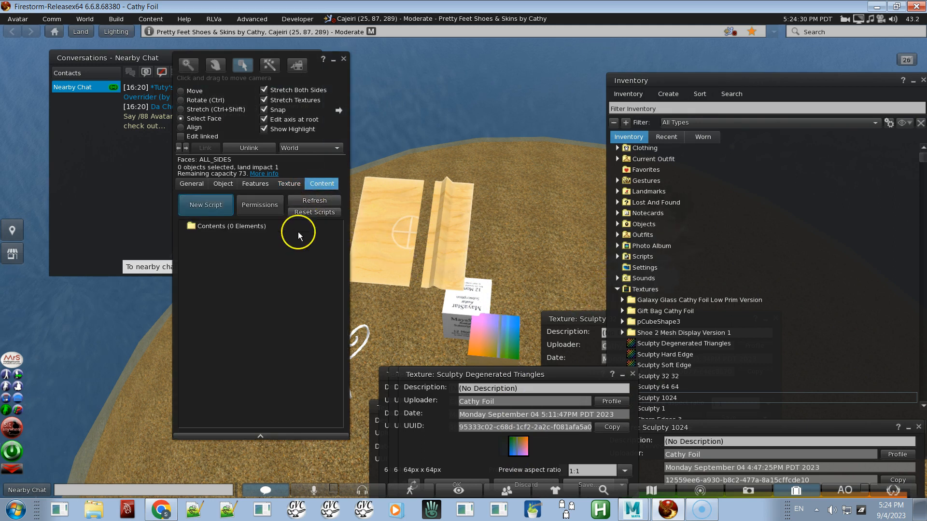